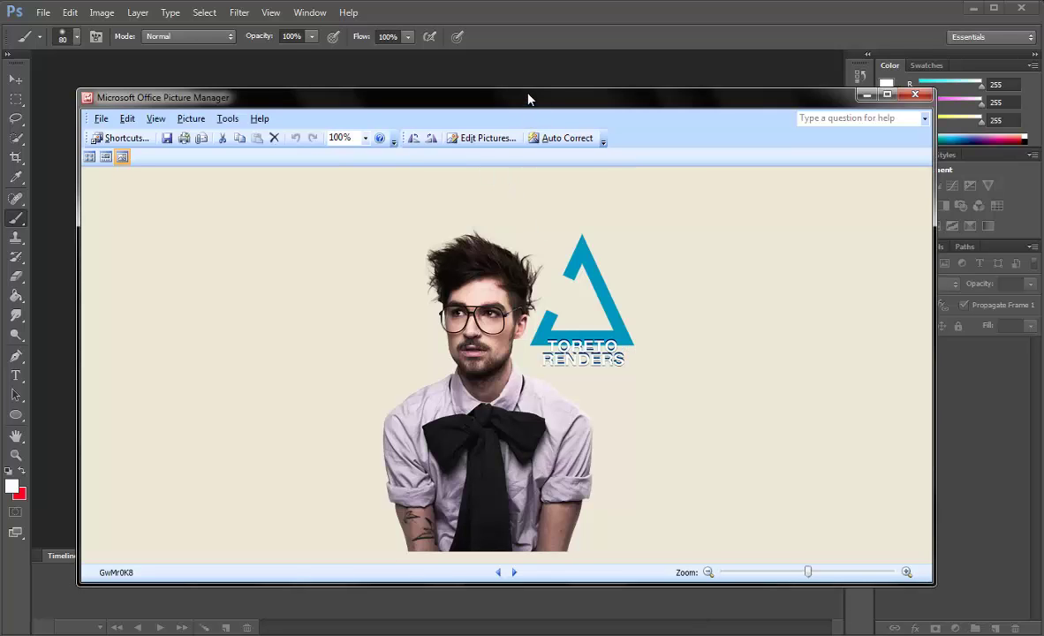
# Step: Create a new transparent document 400 pixels wide for the banner
pyautogui.moveTo(528, 99); pyautogui.dragTo(519, 87)
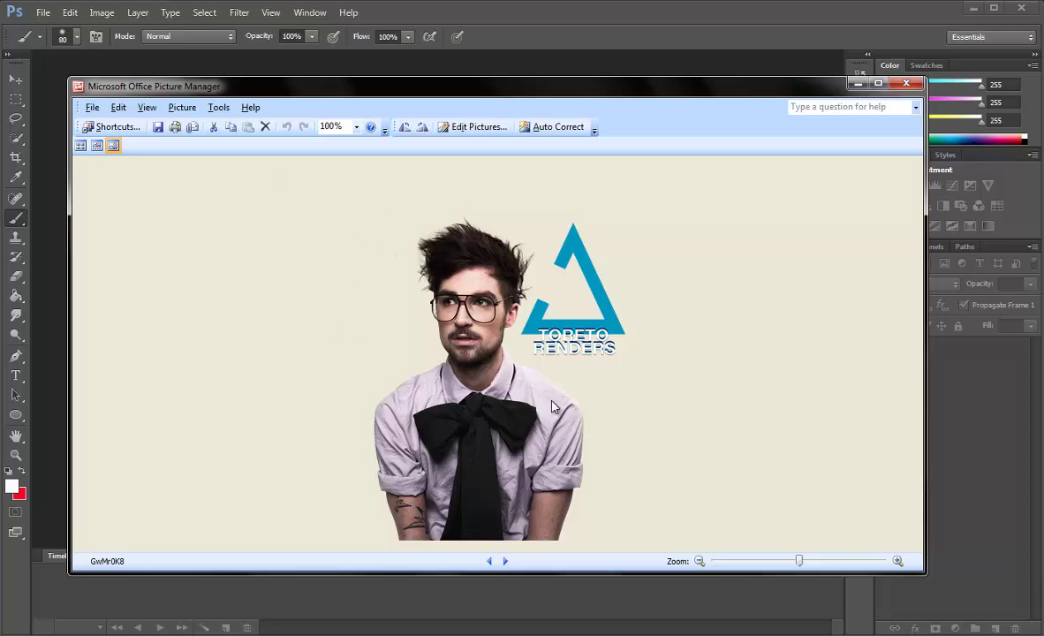
pyautogui.click(42, 12)
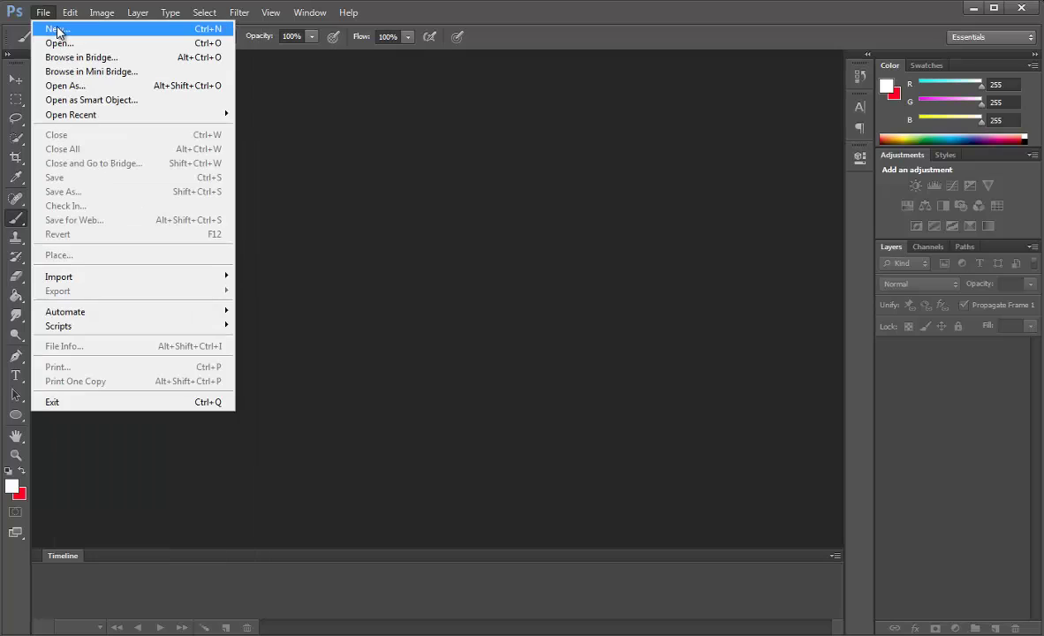
pyautogui.click(51, 29)
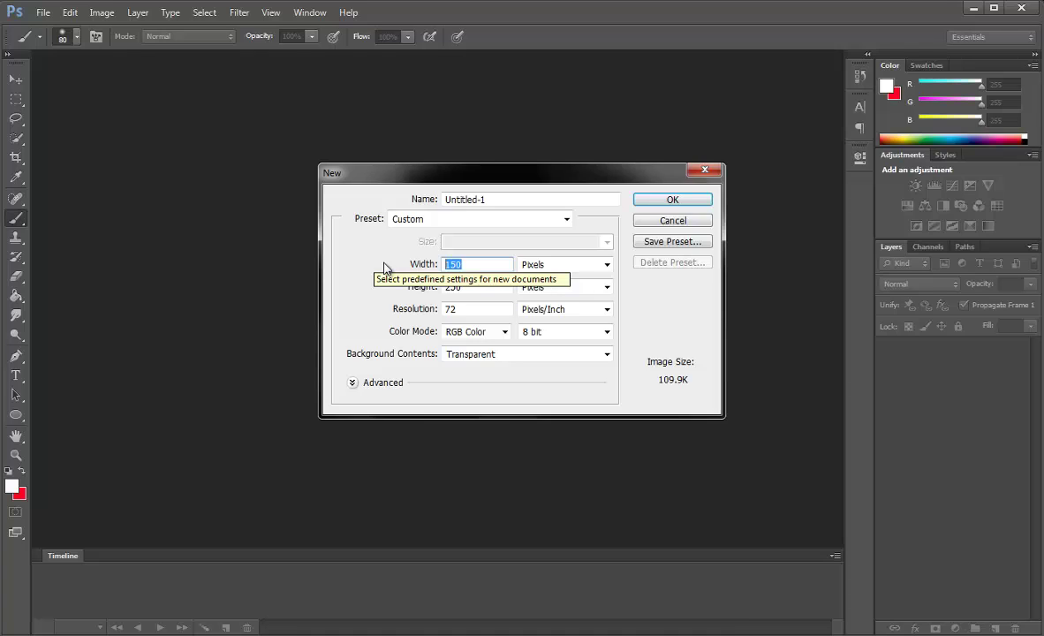
pyautogui.write('400')
pyautogui.press('Tab')
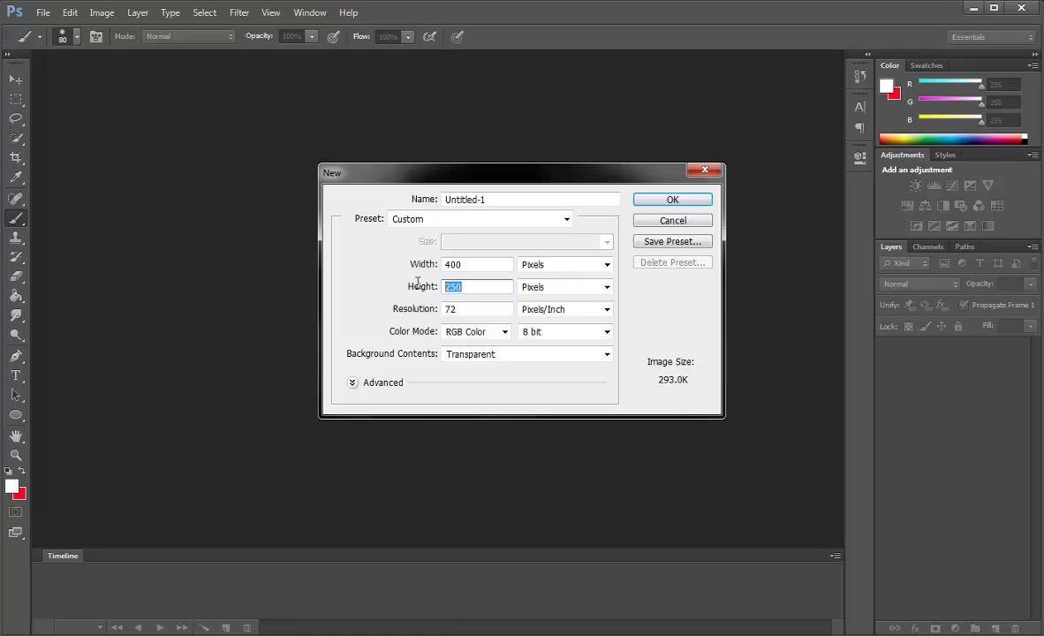
pyautogui.write('2')
pyautogui.press('Return')
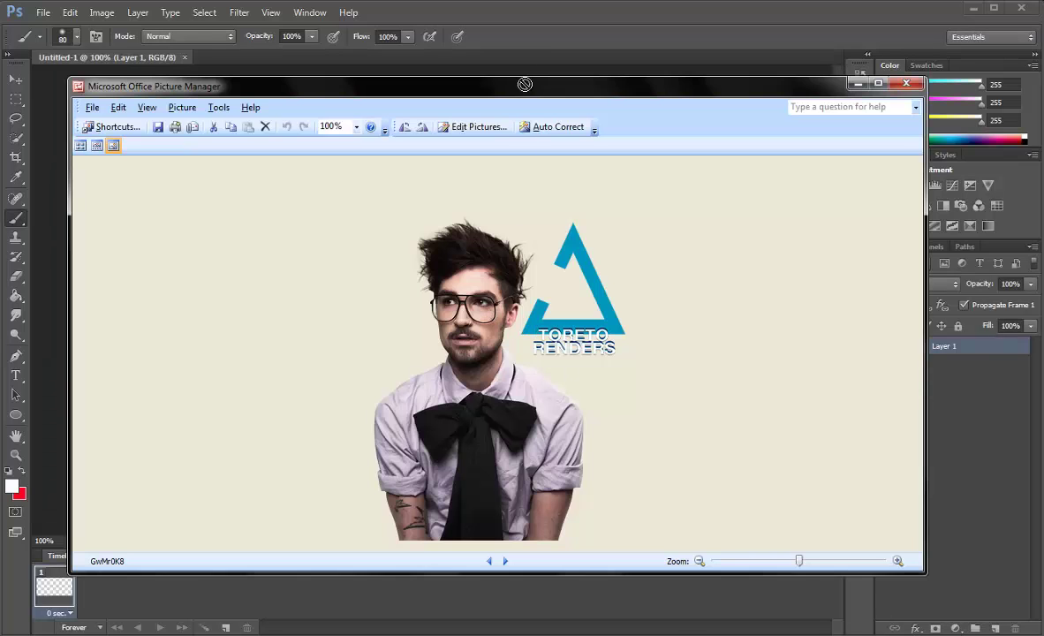
# Step: Drag the man's photo in as its own layer, enlarged to about 71% and centred
pyautogui.moveTo(524, 84); pyautogui.dragTo(468, 292)
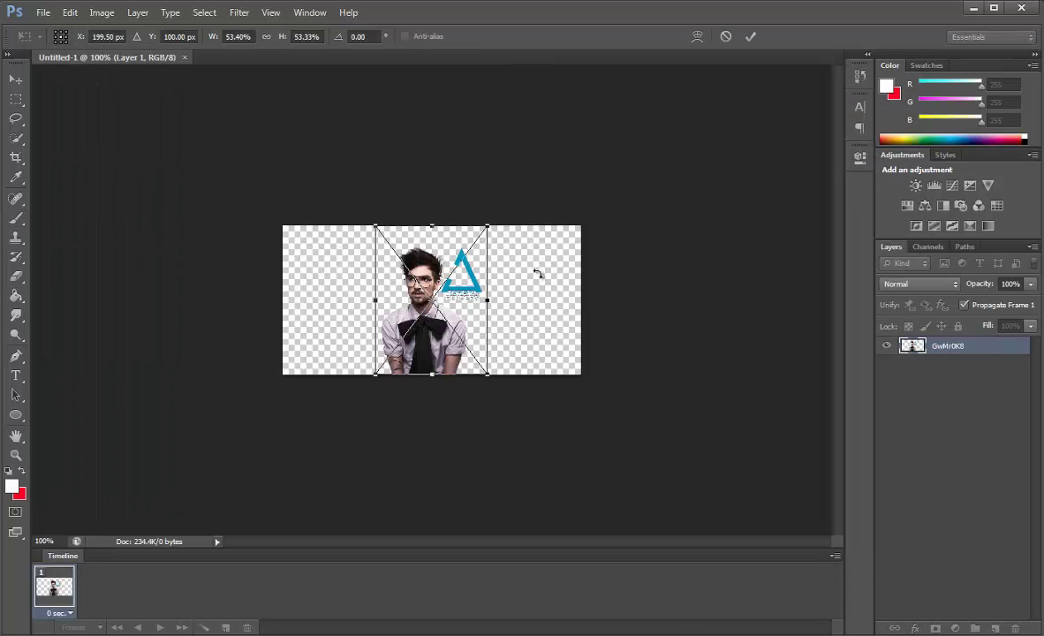
pyautogui.moveTo(487, 229); pyautogui.dragTo(508, 203)
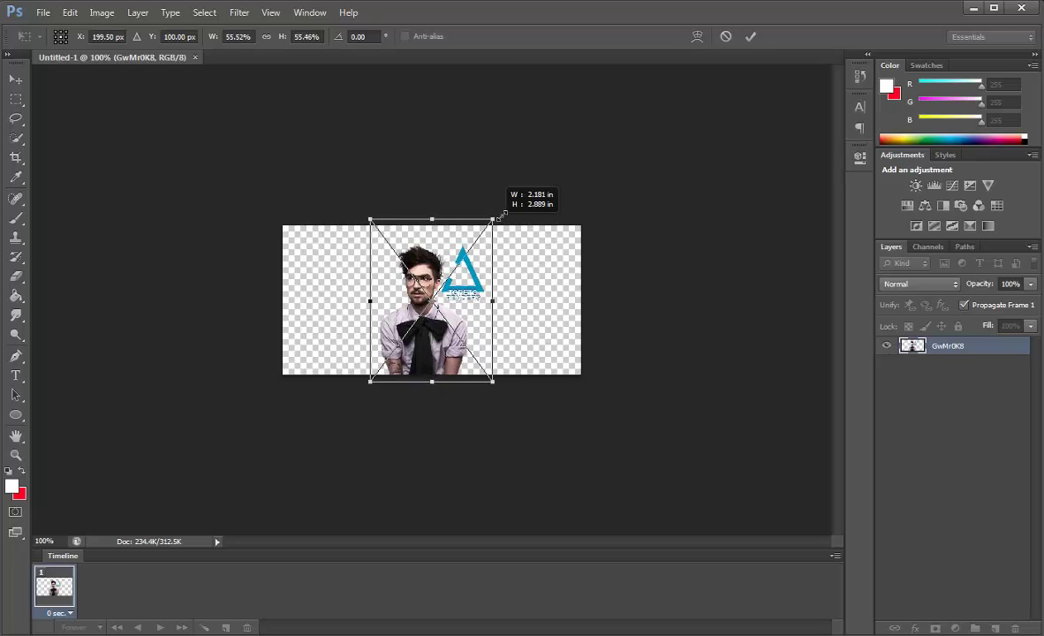
pyautogui.moveTo(469, 270); pyautogui.dragTo(471, 278)
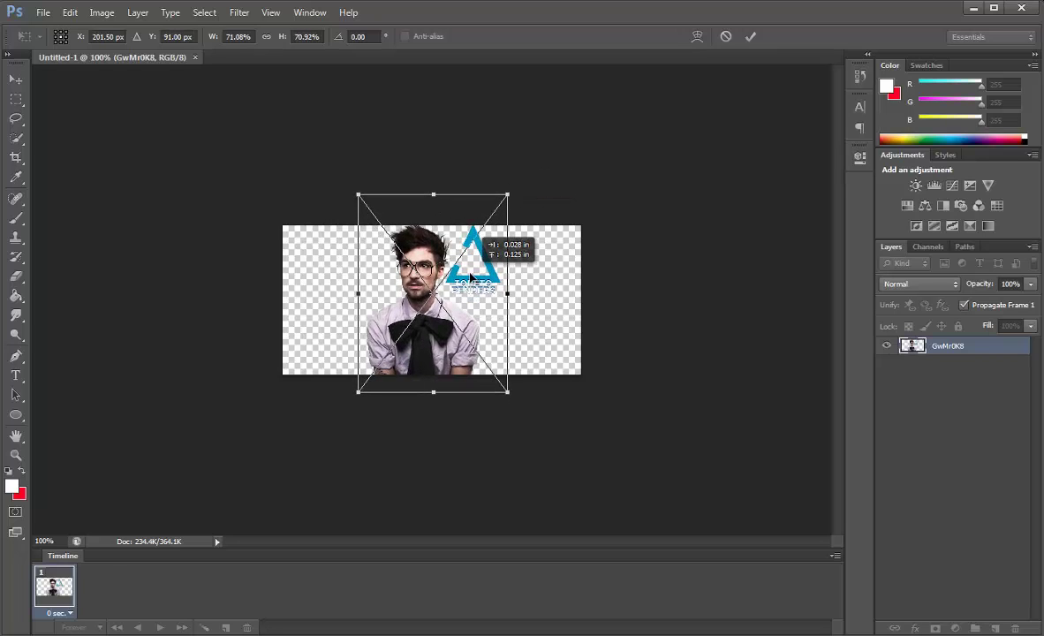
pyautogui.press('Return')
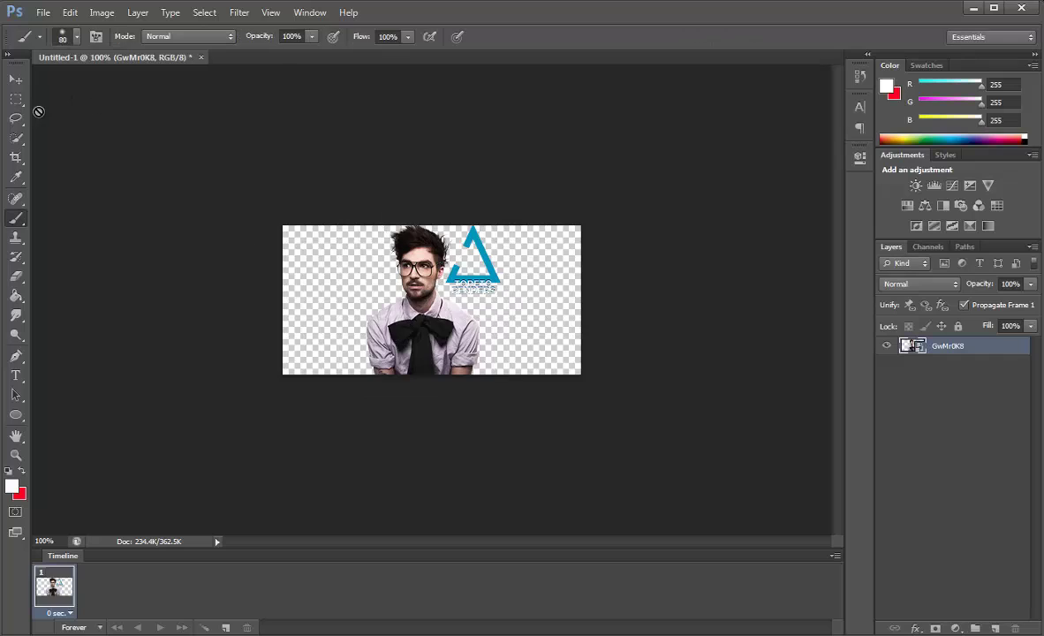
pyautogui.click(17, 120)
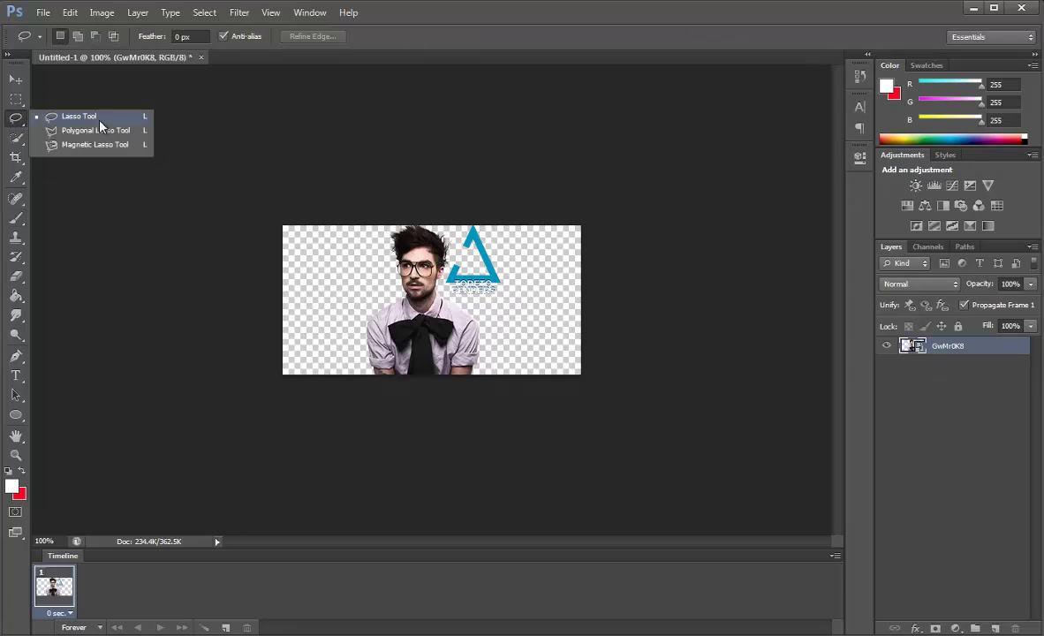
# Step: Lasso a selection around the blue triangle logo beside the man's head
pyautogui.click(449, 237)
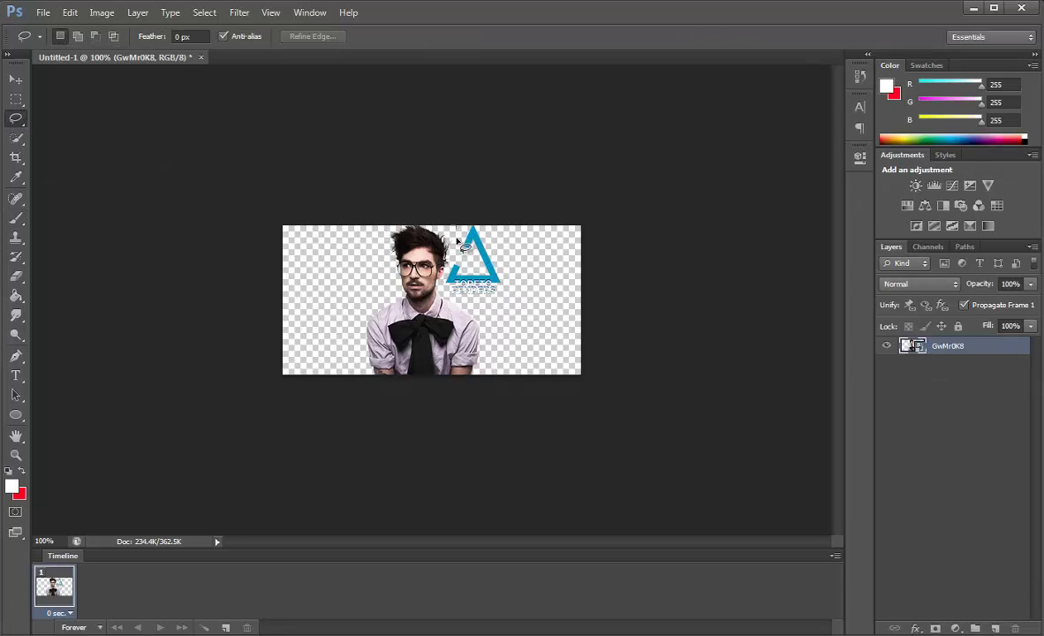
pyautogui.moveTo(456, 237); pyautogui.dragTo(454, 260)
pyautogui.moveTo(446, 287); pyautogui.dragTo(447, 212)
pyautogui.press('Delete')
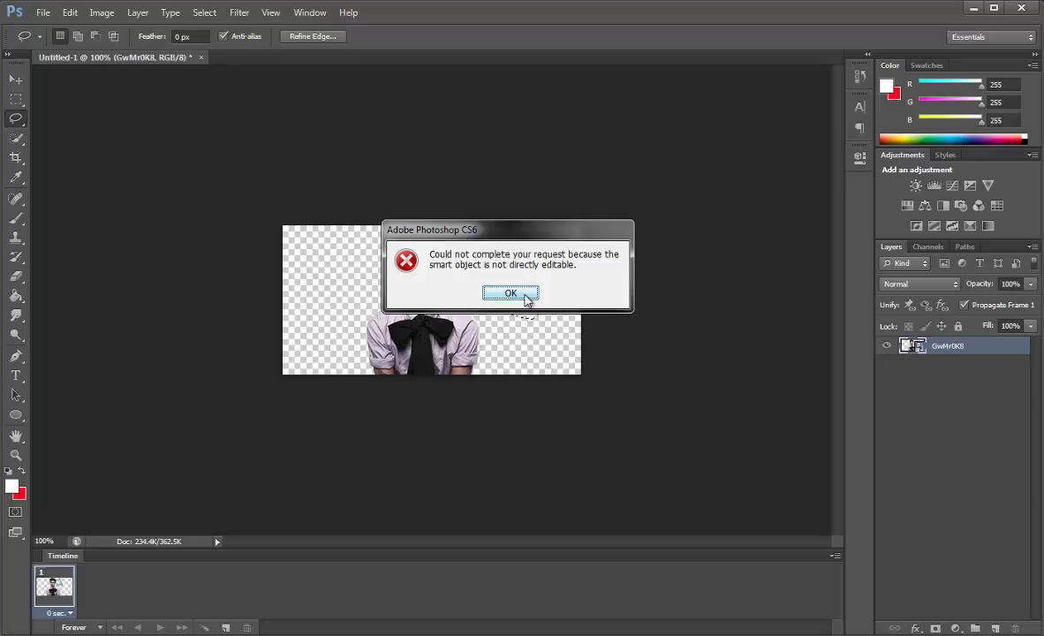
pyautogui.click(525, 297)
# Step: Rasterize the photo layer, delete the selected logo and deselect
pyautogui.rightClick(888, 345)
pyautogui.click(814, 392)
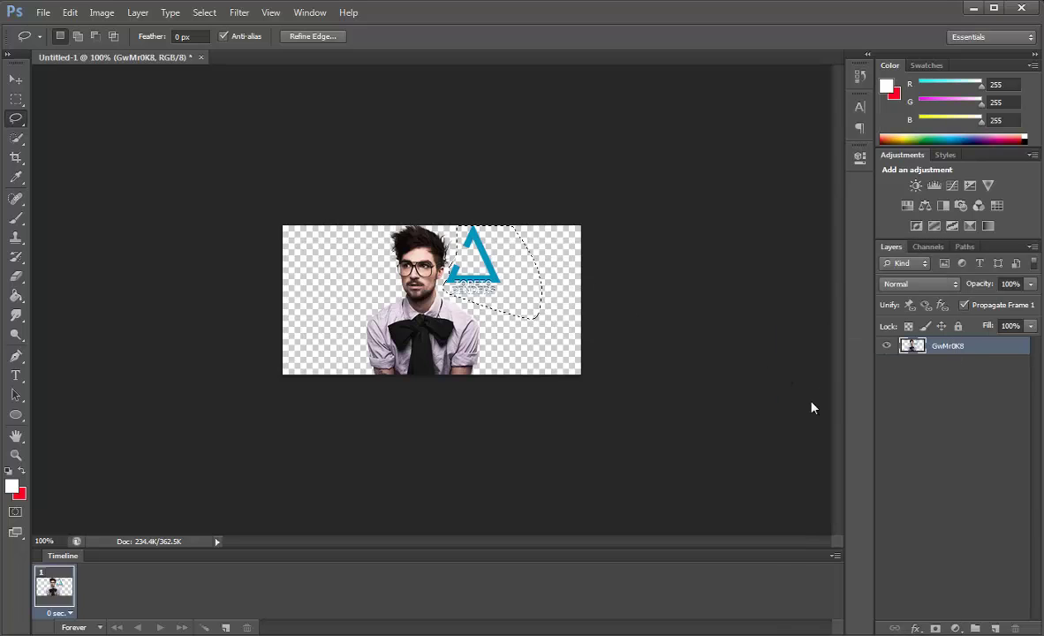
pyautogui.press('Delete')
pyautogui.click(510, 261)
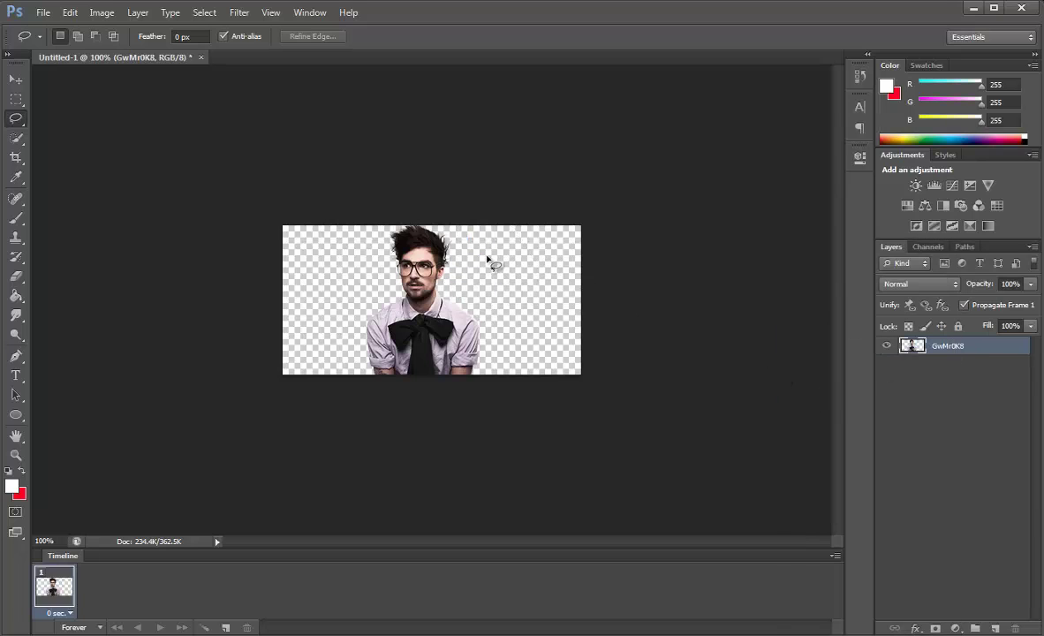
pyautogui.scroll(3, 488, 260)
pyautogui.scroll(3, 488, 260)
pyautogui.scroll(-2, 495, 243)
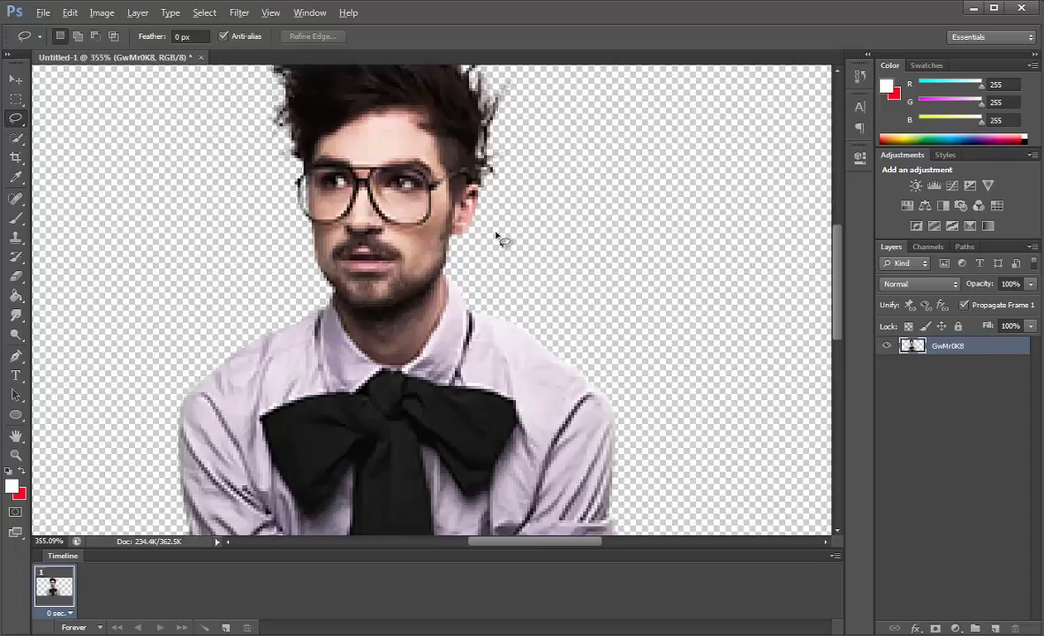
pyautogui.scroll(-4, 498, 239)
pyautogui.scroll(1, 497, 243)
pyautogui.scroll(-3, 494, 243)
pyautogui.scroll(-1, 495, 242)
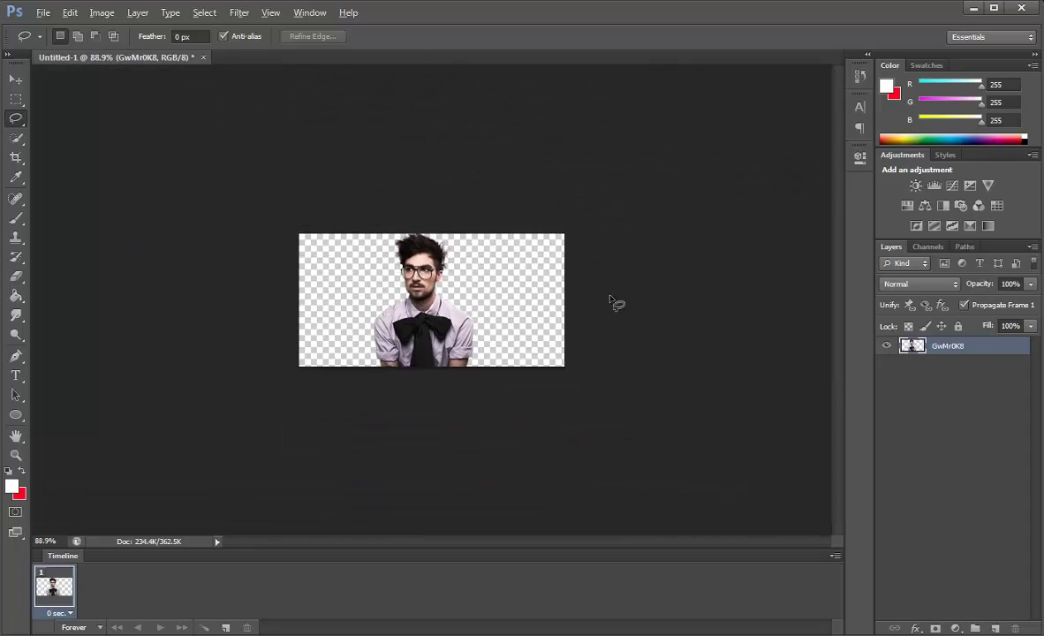
pyautogui.scroll(1, 601, 309)
pyautogui.scroll(-1, 565, 336)
pyautogui.scroll(-1, 530, 327)
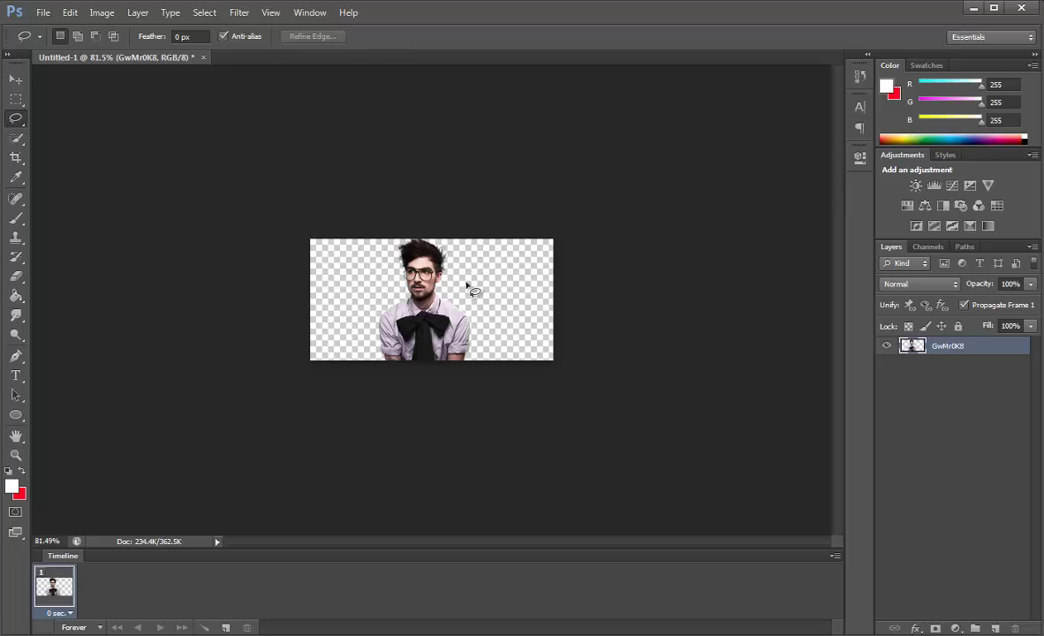
pyautogui.click(16, 79)
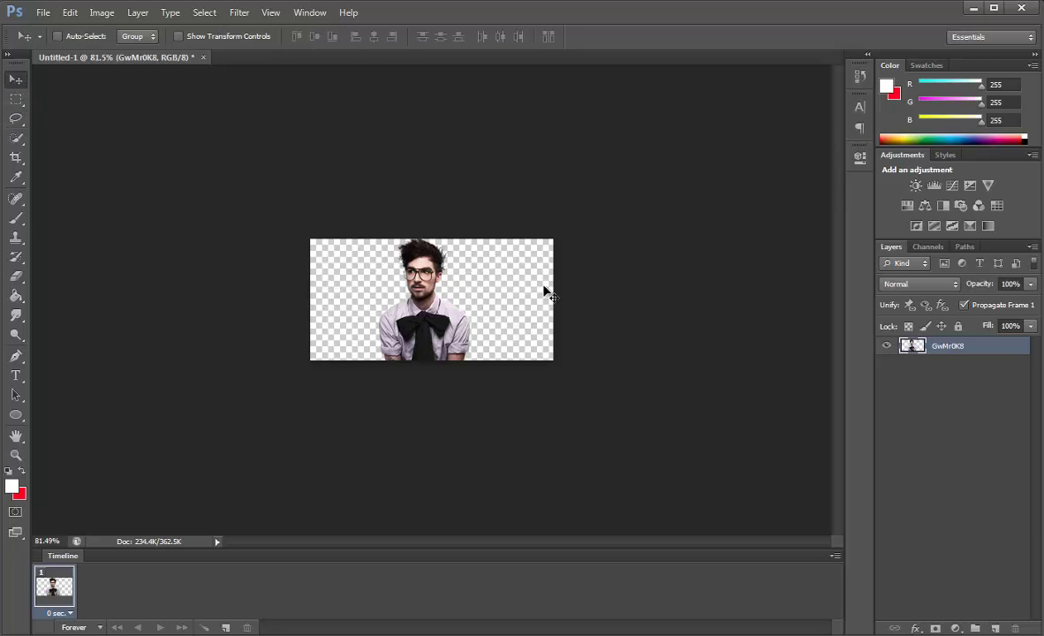
# Step: Bring up the C4D Freezmy's Pack folder in Explorer and browse its renders
pyautogui.click(16, 218)
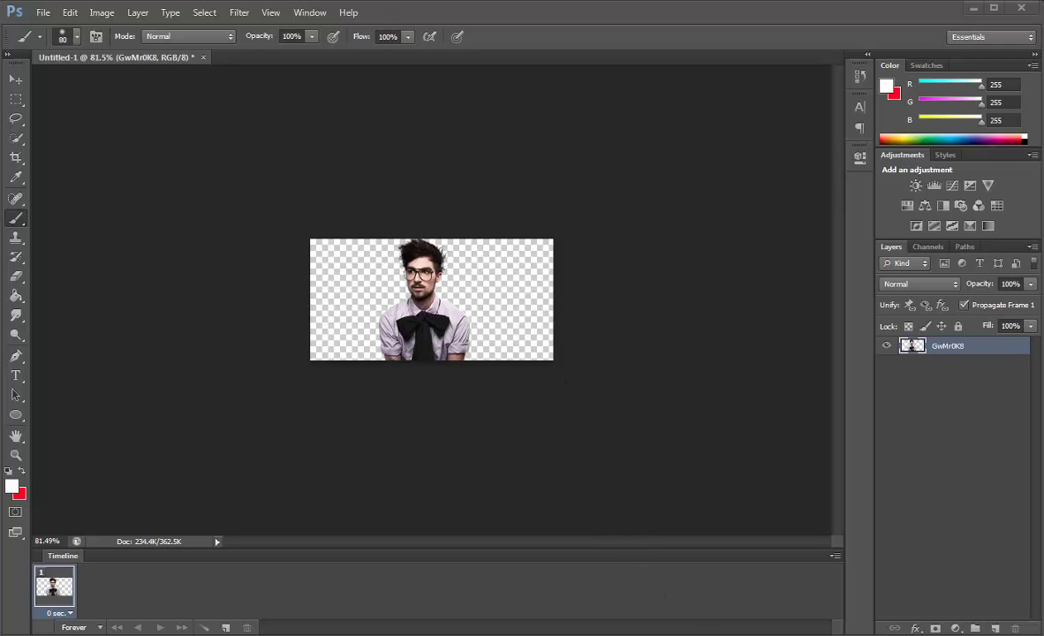
pyautogui.hotkey('alt', 'Tab')
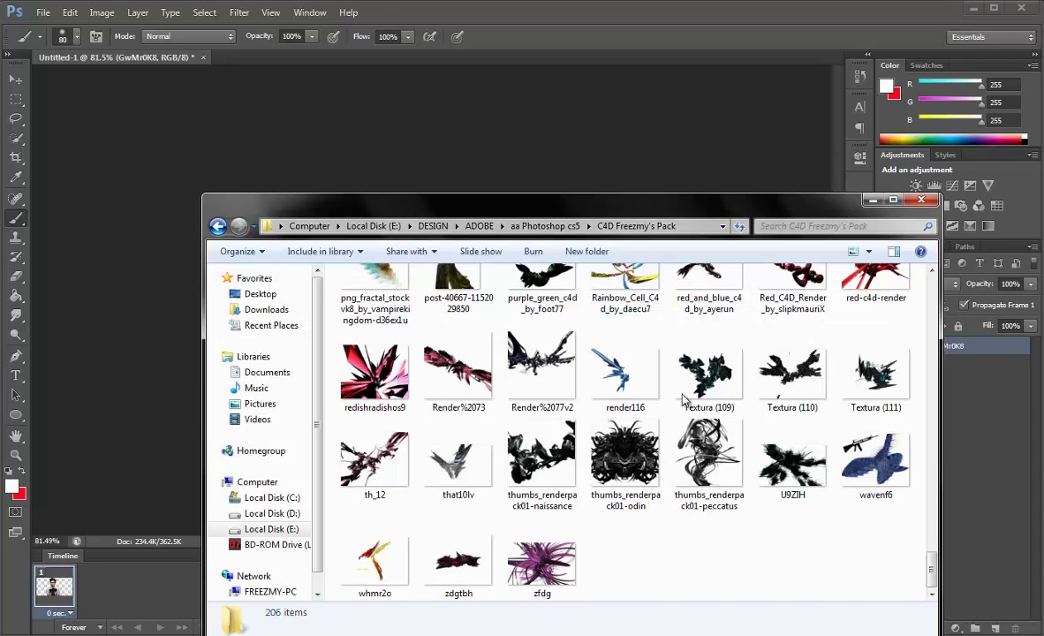
pyautogui.scroll(3, 619, 397)
pyautogui.scroll(-3, 795, 469)
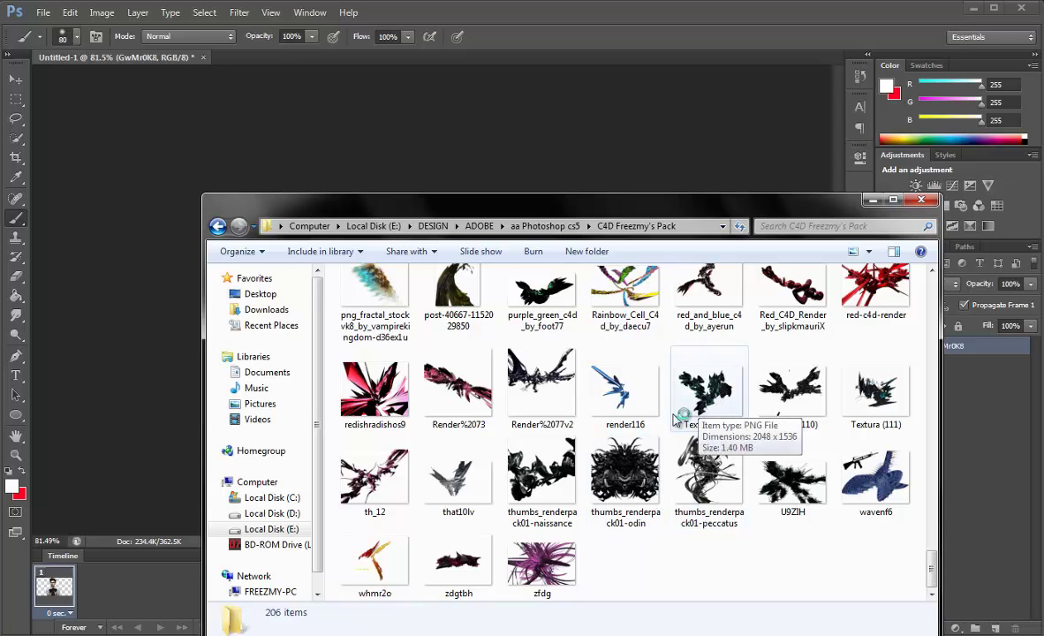
pyautogui.scroll(3, 645, 353)
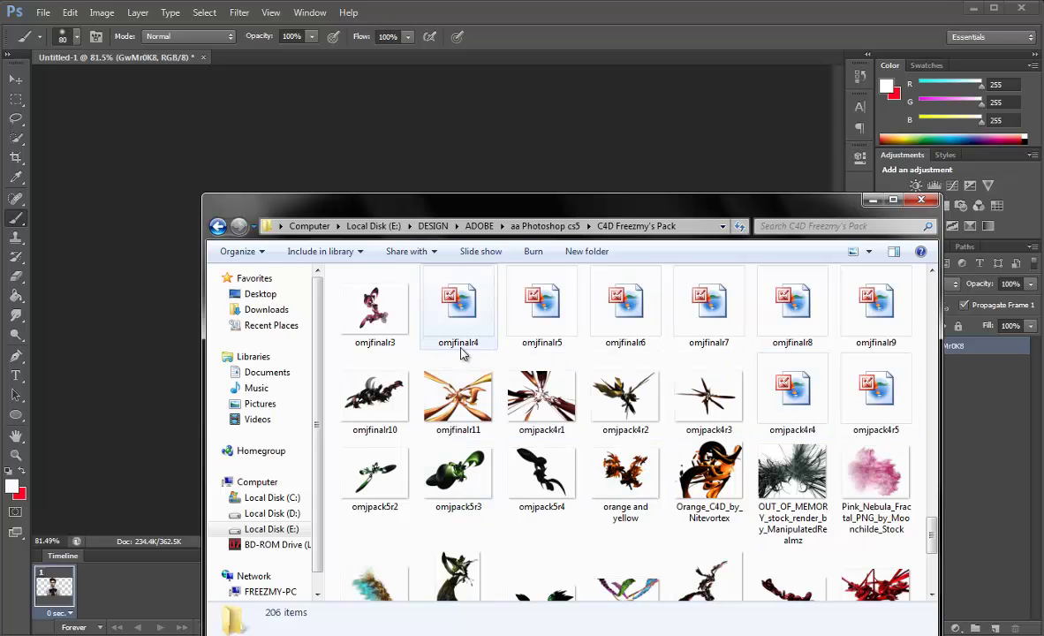
pyautogui.scroll(5, 751, 397)
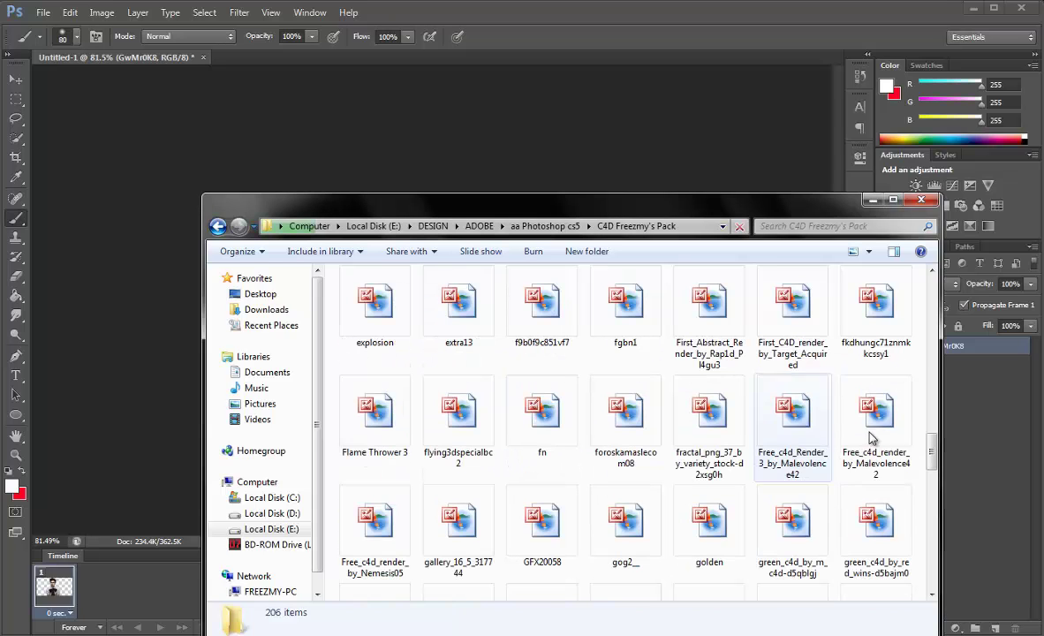
# Step: Drag thumbs_renderpack01-odin from the folder onto the banner as a new layer
pyautogui.moveTo(931, 446)
pyautogui.mouseDown()
pyautogui.moveTo(929, 279)
pyautogui.moveTo(930, 322)
pyautogui.mouseUp()
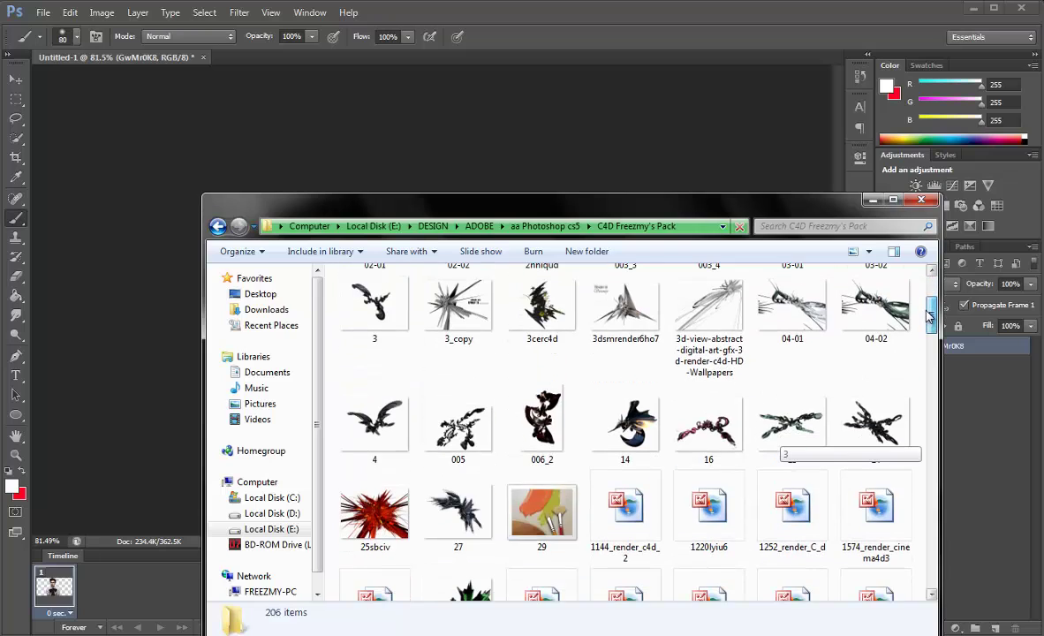
pyautogui.scroll(-1, 751, 416)
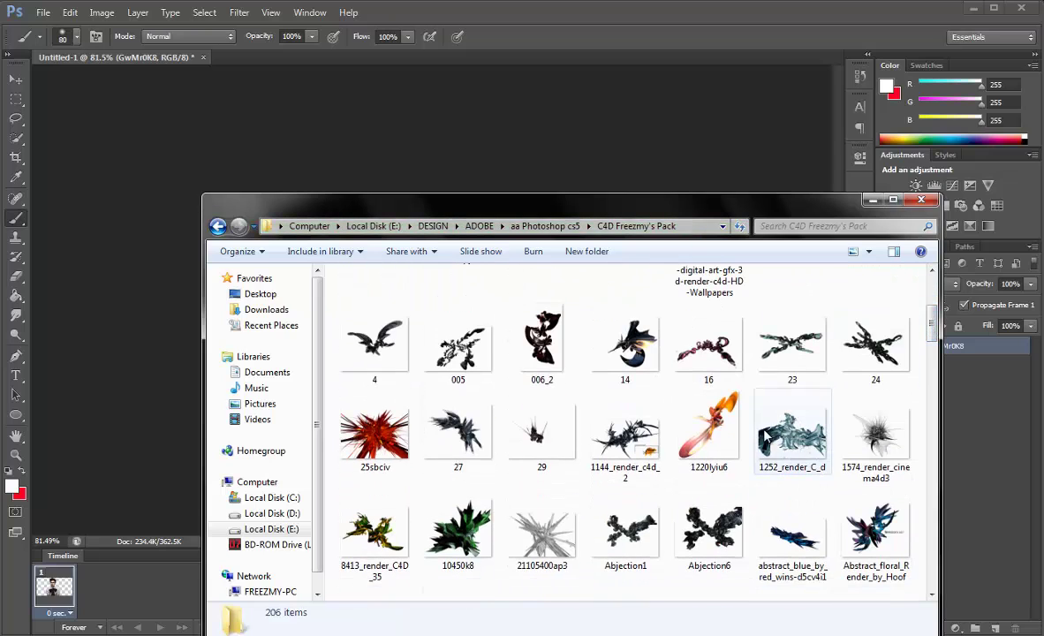
pyautogui.scroll(-2, 745, 432)
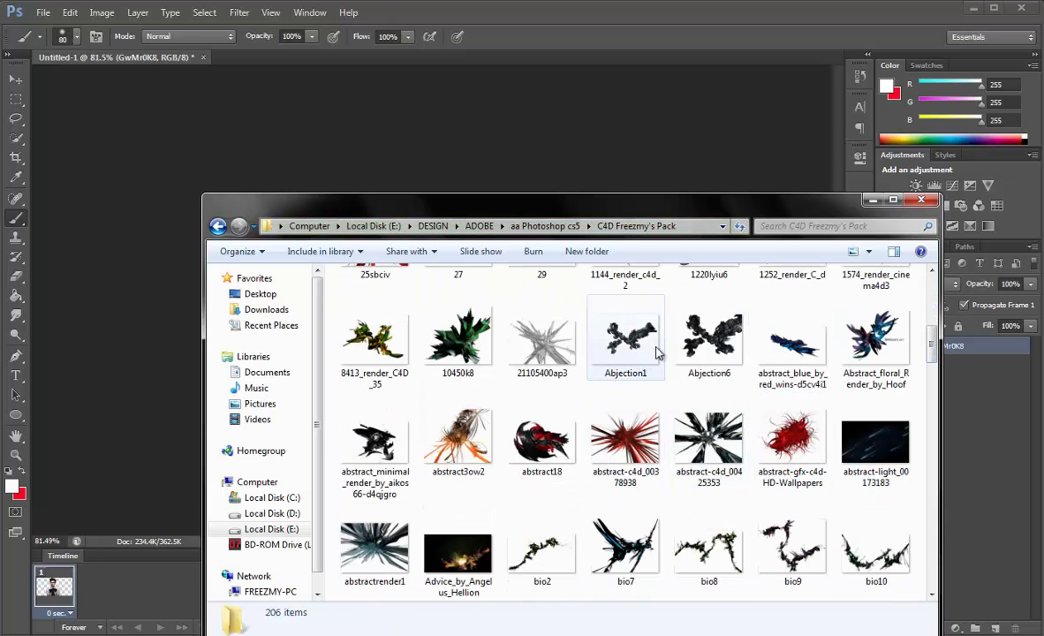
pyautogui.scroll(-2, 658, 371)
pyautogui.scroll(-5, 692, 453)
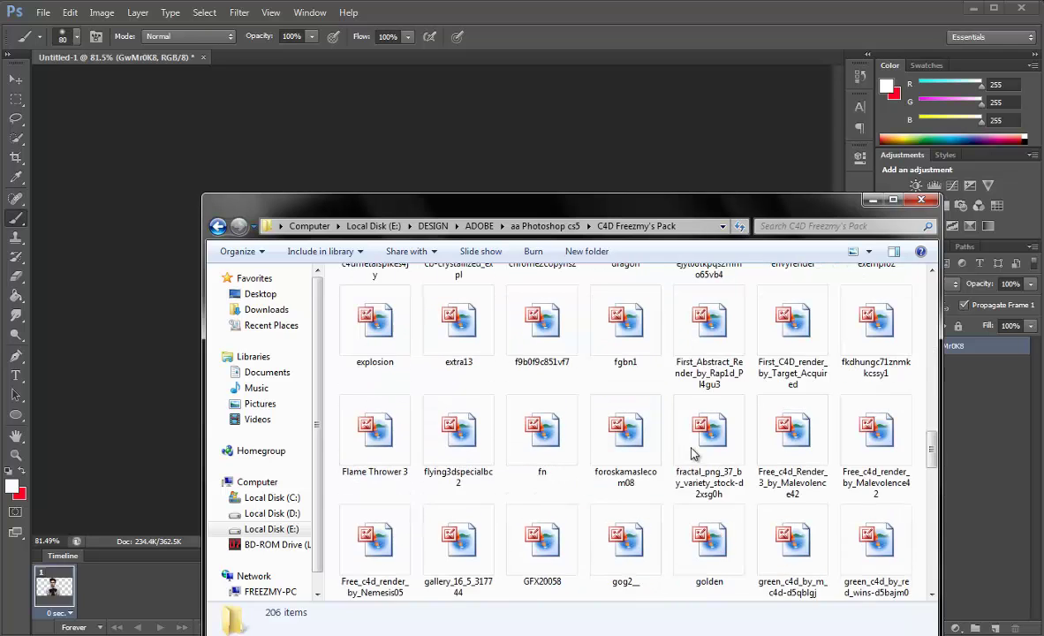
pyautogui.scroll(-10, 692, 453)
pyautogui.scroll(-10, 663, 468)
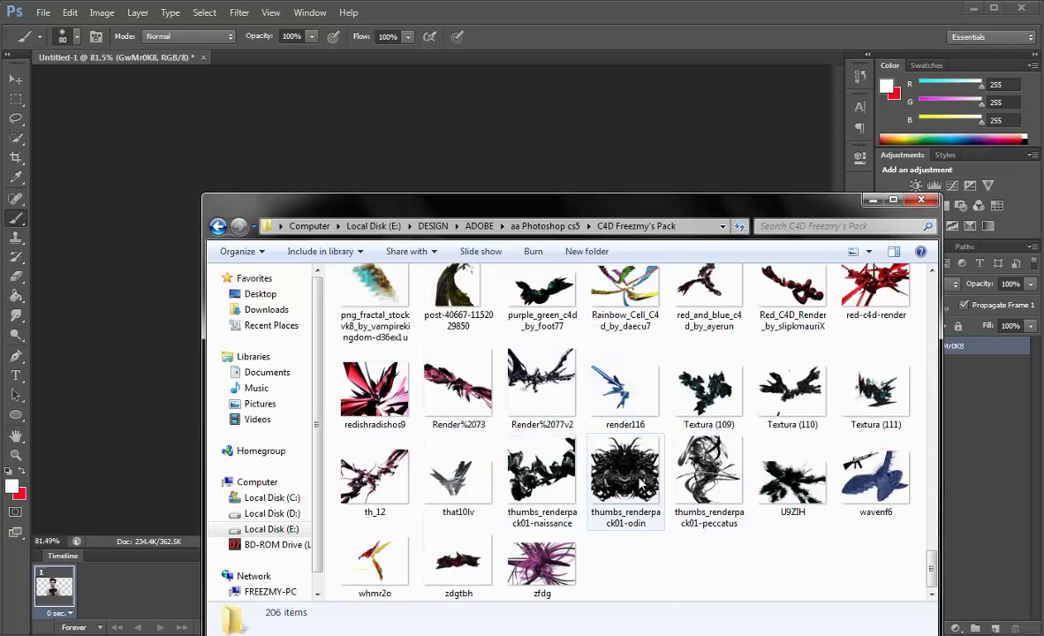
pyautogui.moveTo(640, 460)
pyautogui.mouseDown()
pyautogui.moveTo(495, 283)
pyautogui.moveTo(509, 224)
pyautogui.mouseUp()
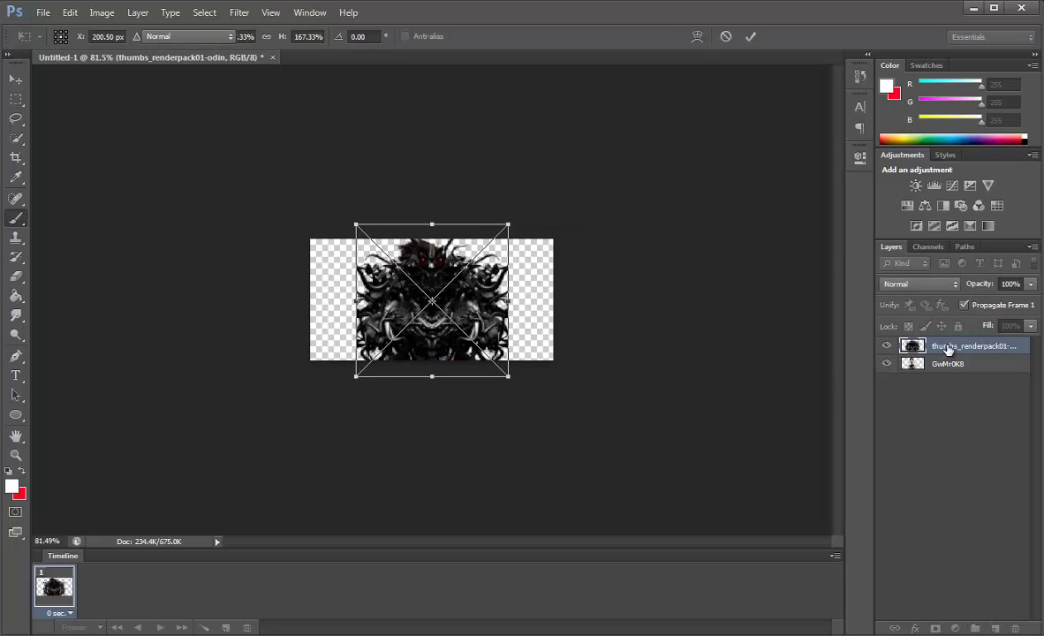
# Step: Move the odin render layer beneath the man and nudge it slightly left
pyautogui.moveTo(948, 349); pyautogui.dragTo(945, 375)
pyautogui.press('v')
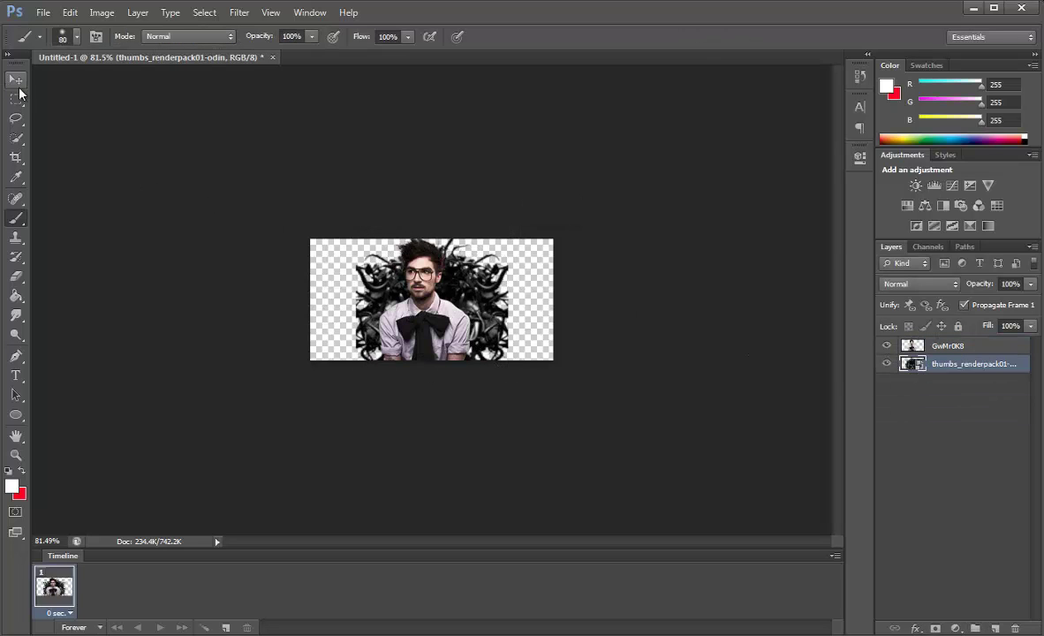
pyautogui.moveTo(442, 231); pyautogui.dragTo(439, 231)
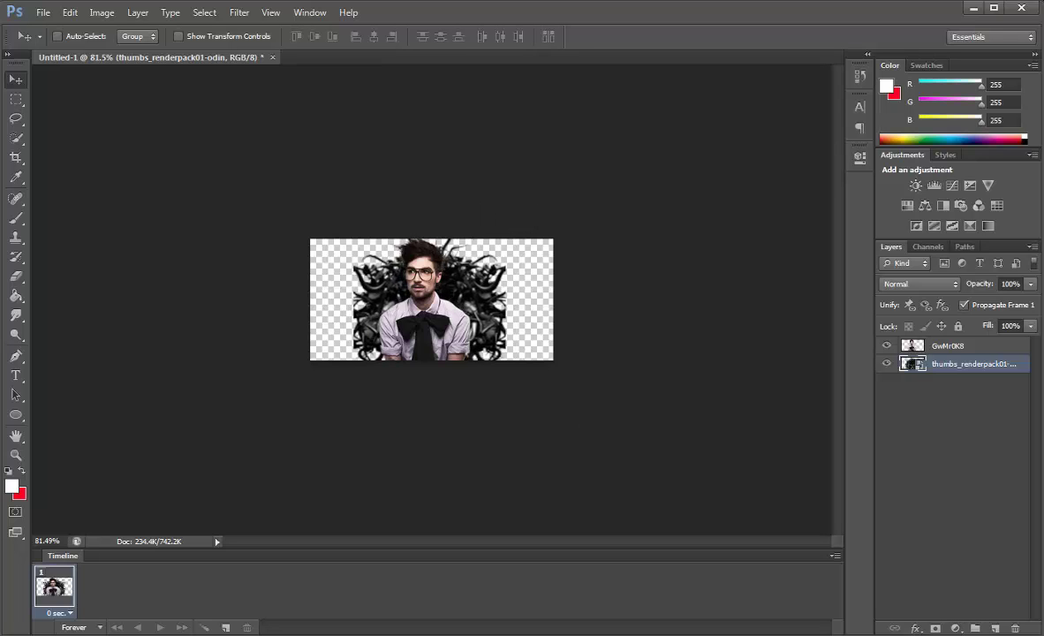
# Step: Place the U9ZIH render as the top layer, shifted toward the banner's lower left
pyautogui.hotkey('alt', 'Tab')
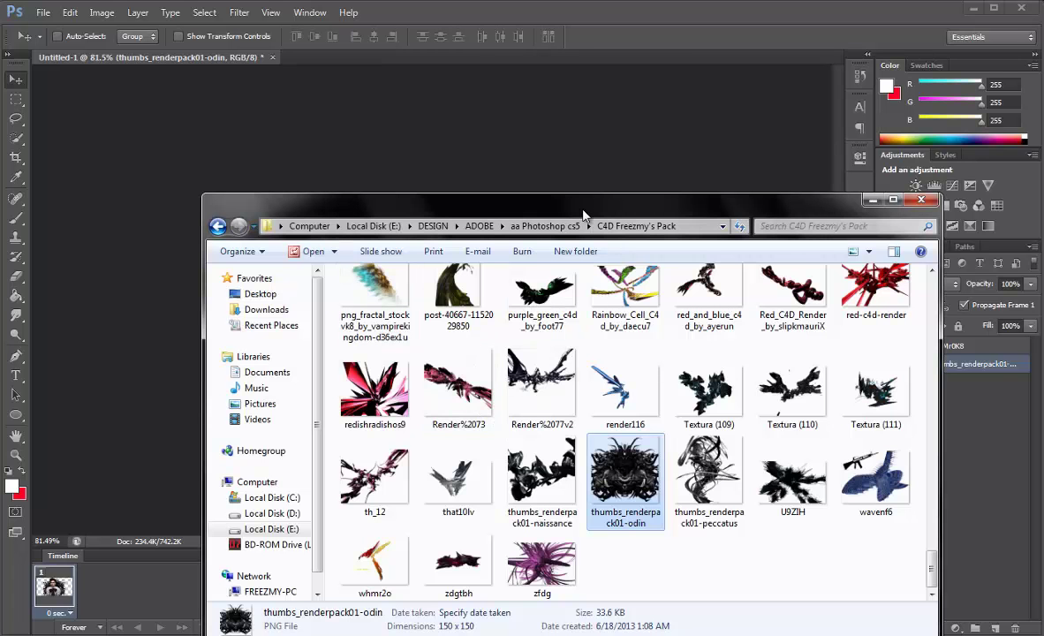
pyautogui.moveTo(583, 214); pyautogui.dragTo(563, 170)
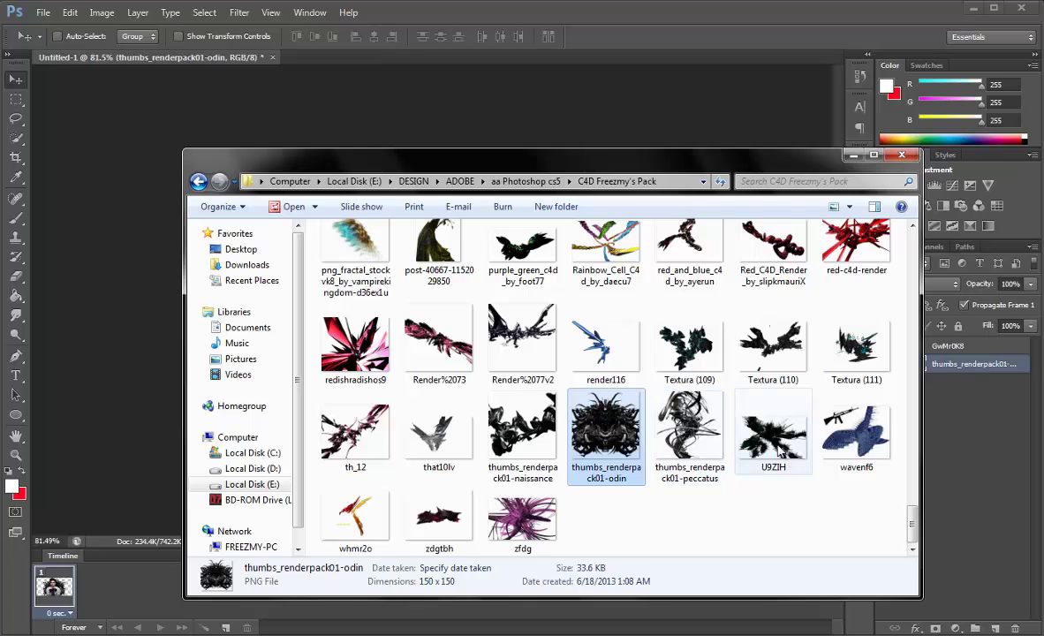
pyautogui.moveTo(780, 452); pyautogui.dragTo(683, 178)
pyautogui.moveTo(460, 314); pyautogui.dragTo(460, 314)
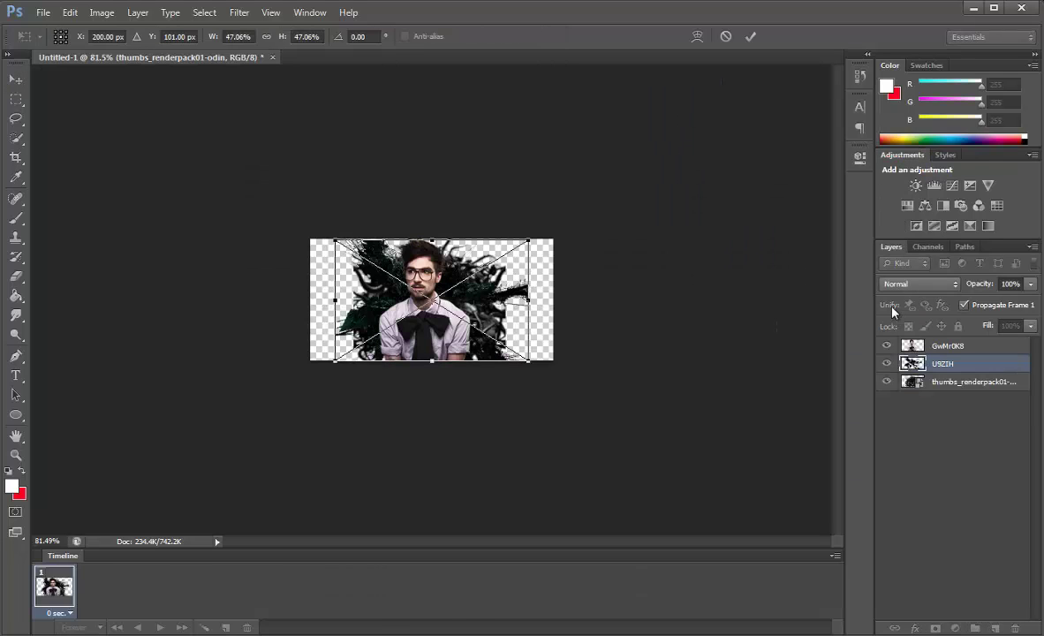
pyautogui.press('Return')
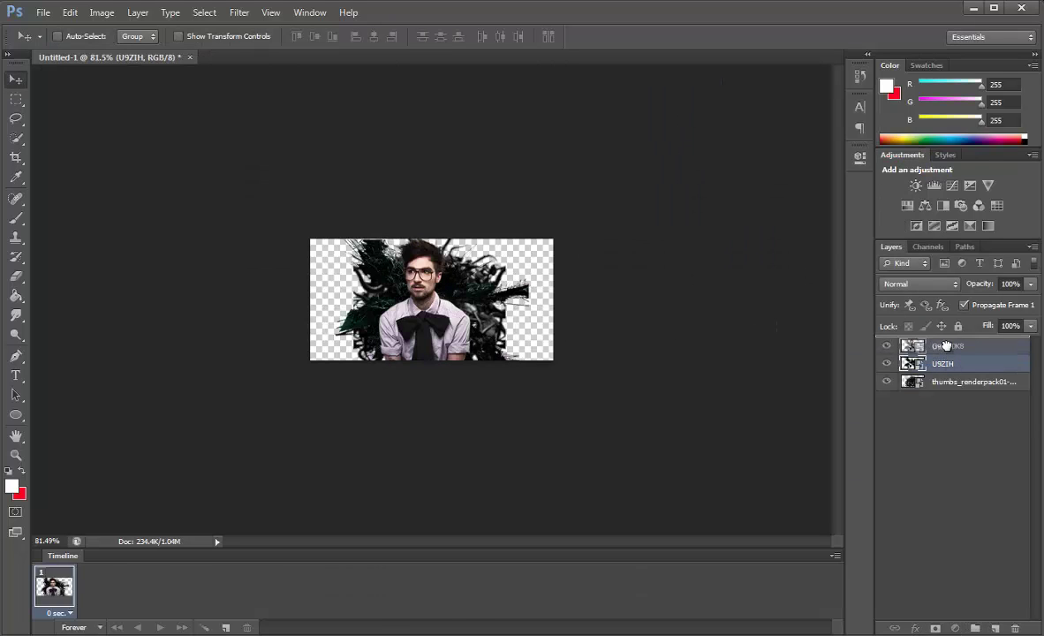
pyautogui.moveTo(946, 366); pyautogui.dragTo(950, 341)
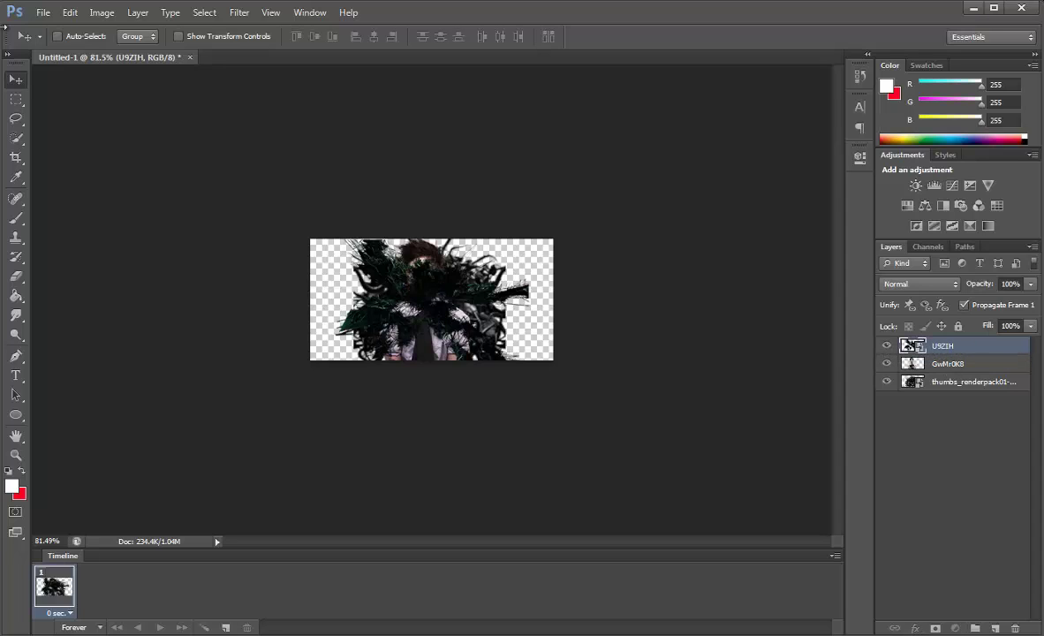
pyautogui.moveTo(497, 261)
pyautogui.mouseDown()
pyautogui.moveTo(475, 329)
pyautogui.moveTo(486, 333)
pyautogui.mouseUp()
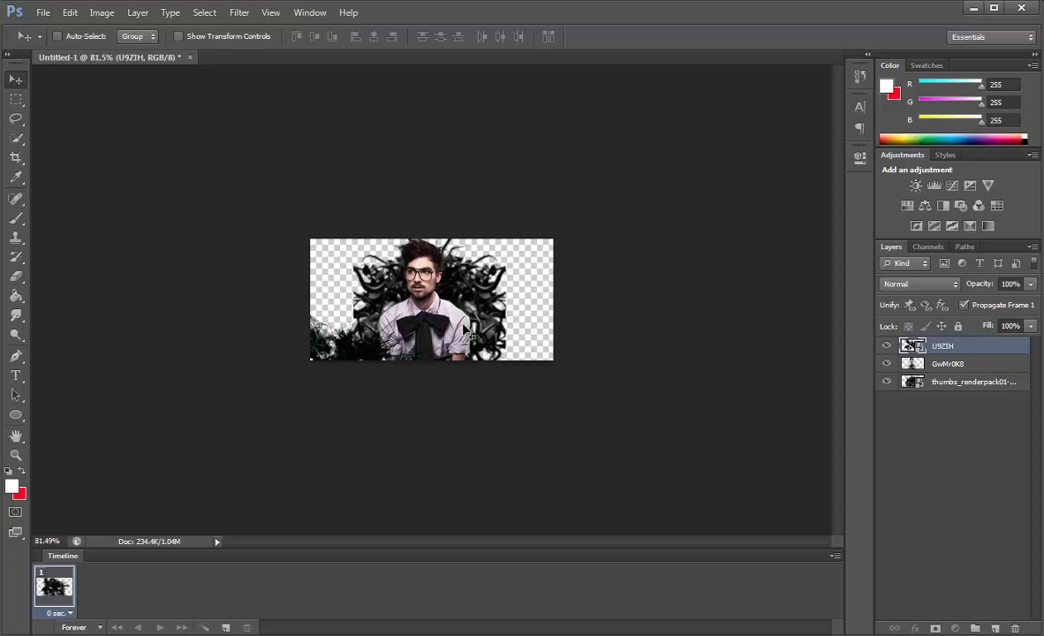
# Step: Rotate a U9ZIH copy about 56°, scale it to about 68%, and send it to the bottom
pyautogui.hotkey('ctrl', 't')
pyautogui.moveTo(531, 216); pyautogui.dragTo(590, 422)
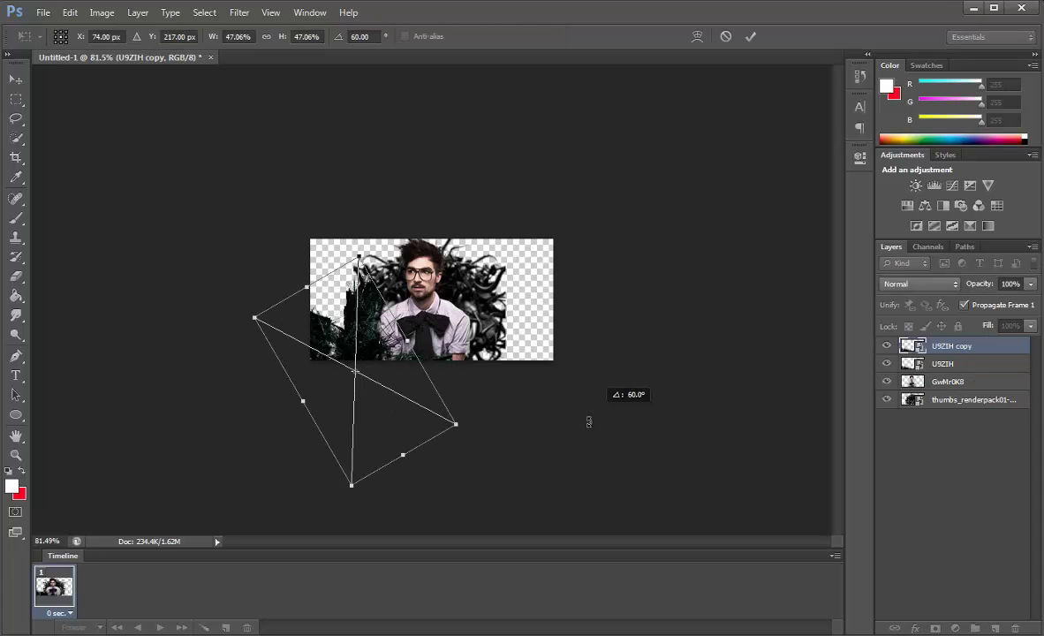
pyautogui.moveTo(350, 256); pyautogui.dragTo(331, 129)
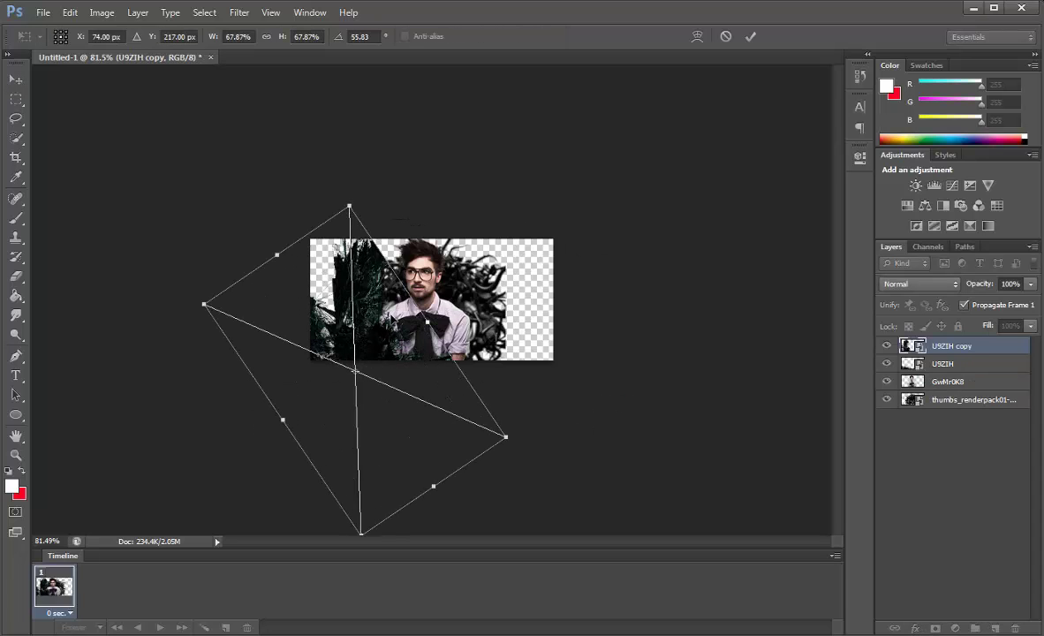
pyautogui.press('Return')
pyautogui.moveTo(963, 349); pyautogui.dragTo(958, 389)
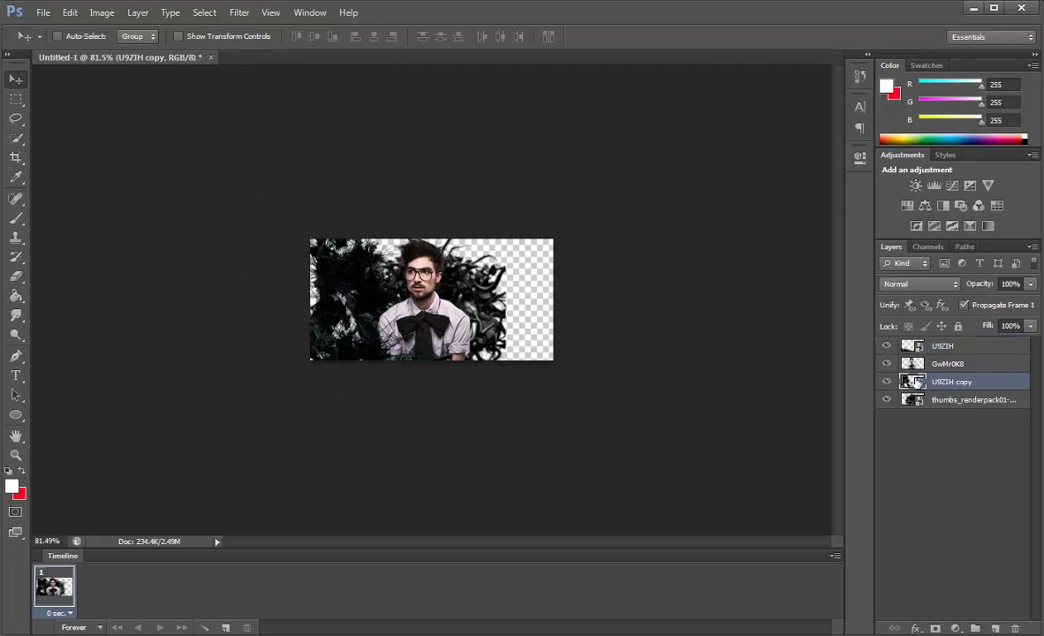
pyautogui.moveTo(917, 381); pyautogui.dragTo(948, 415)
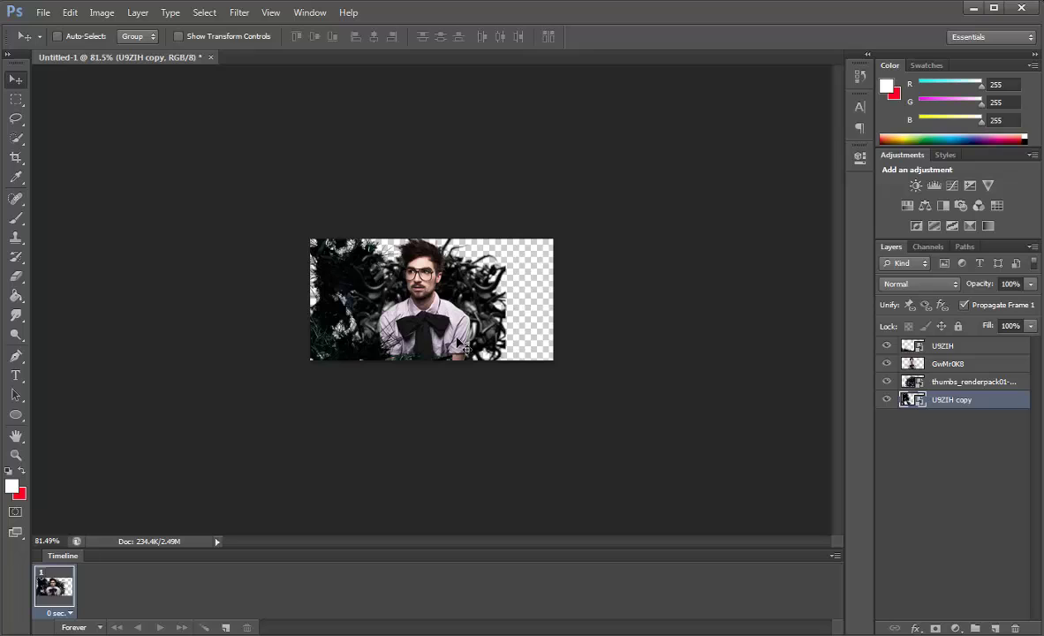
# Step: Duplicate that copy, flip it horizontally, and move it to the banner's right side
pyautogui.hotkey('ctrl', 'j')
pyautogui.hotkey('ctrl', 't')
pyautogui.rightClick(336, 271)
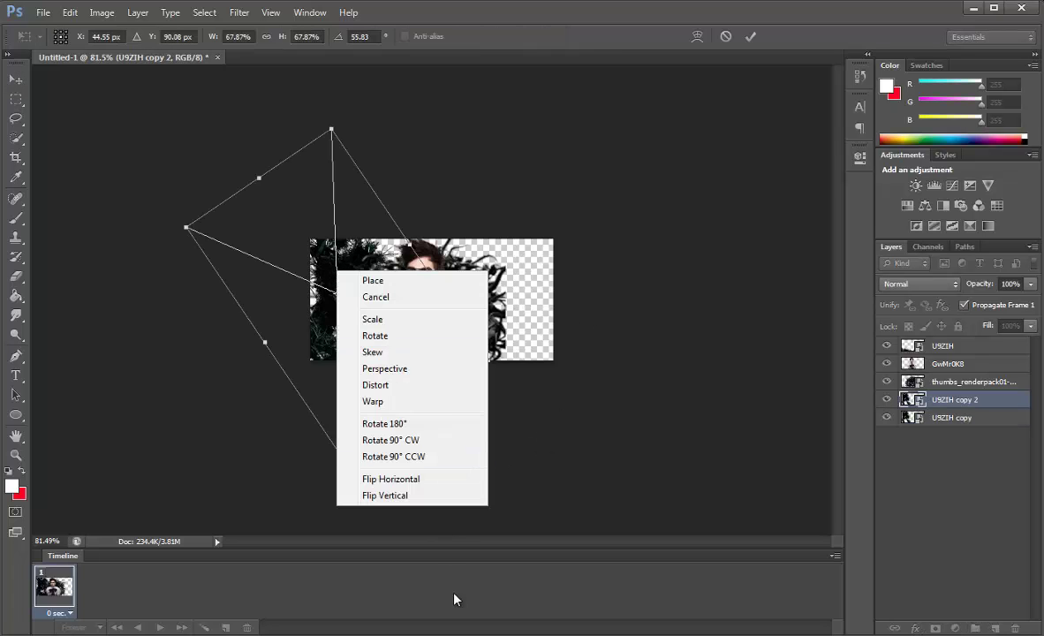
pyautogui.click(411, 479)
pyautogui.moveTo(333, 351); pyautogui.dragTo(519, 350)
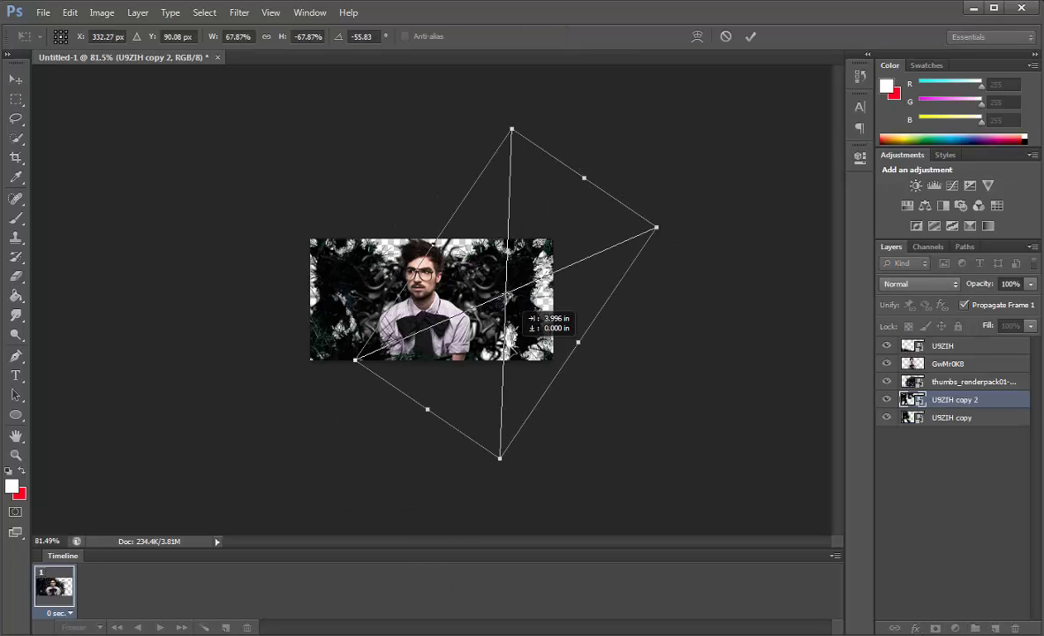
pyautogui.press('Return')
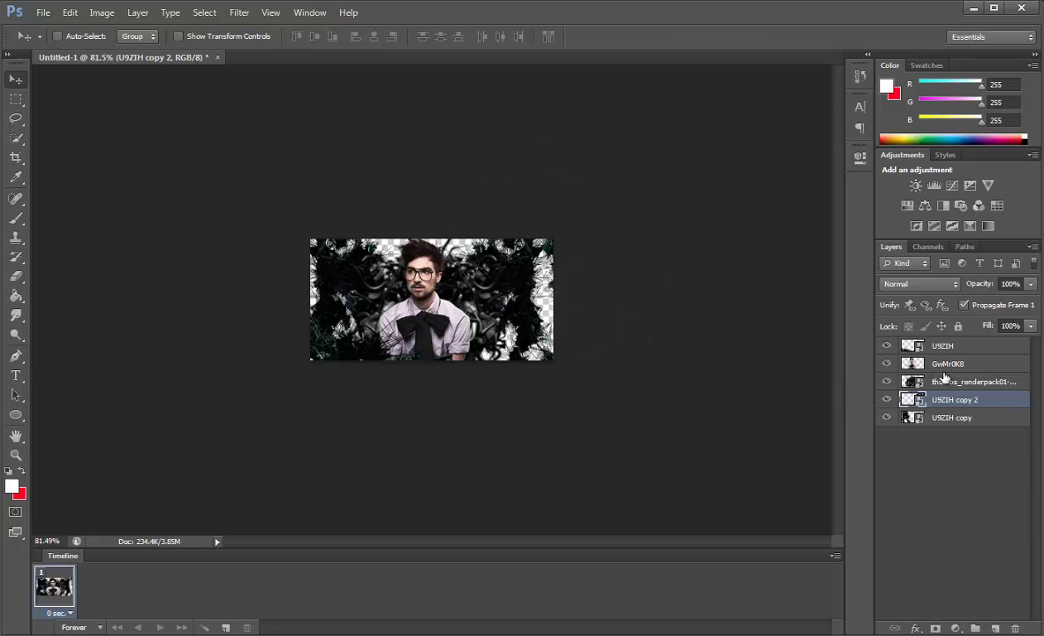
# Step: Duplicate again as U9ZIH copy 3, raise it to the top, and reposition its fragments
pyautogui.hotkey('ctrl', 'j')
pyautogui.moveTo(960, 402); pyautogui.dragTo(883, 341)
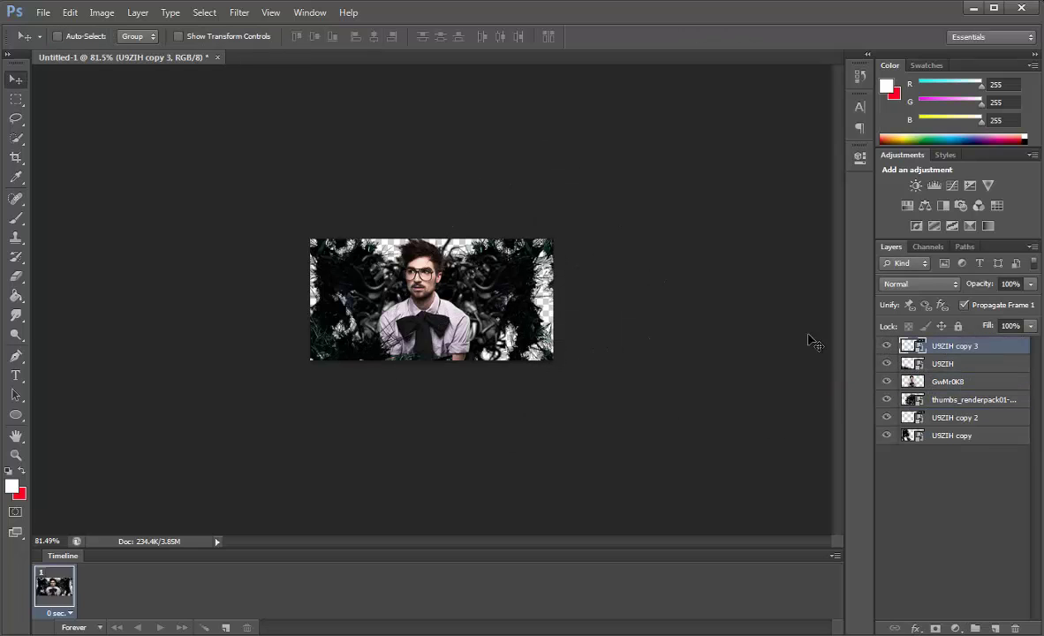
pyautogui.moveTo(516, 285); pyautogui.dragTo(510, 321)
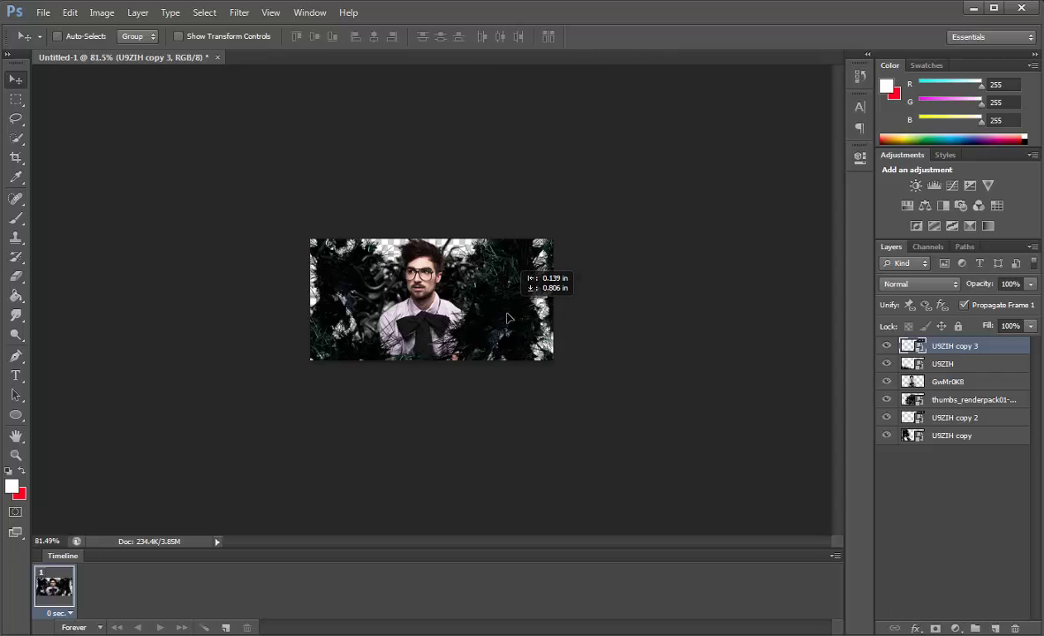
# Step: Finish positioning the top copy's fragments and rasterize all layers
pyautogui.moveTo(510, 322); pyautogui.dragTo(563, 304)
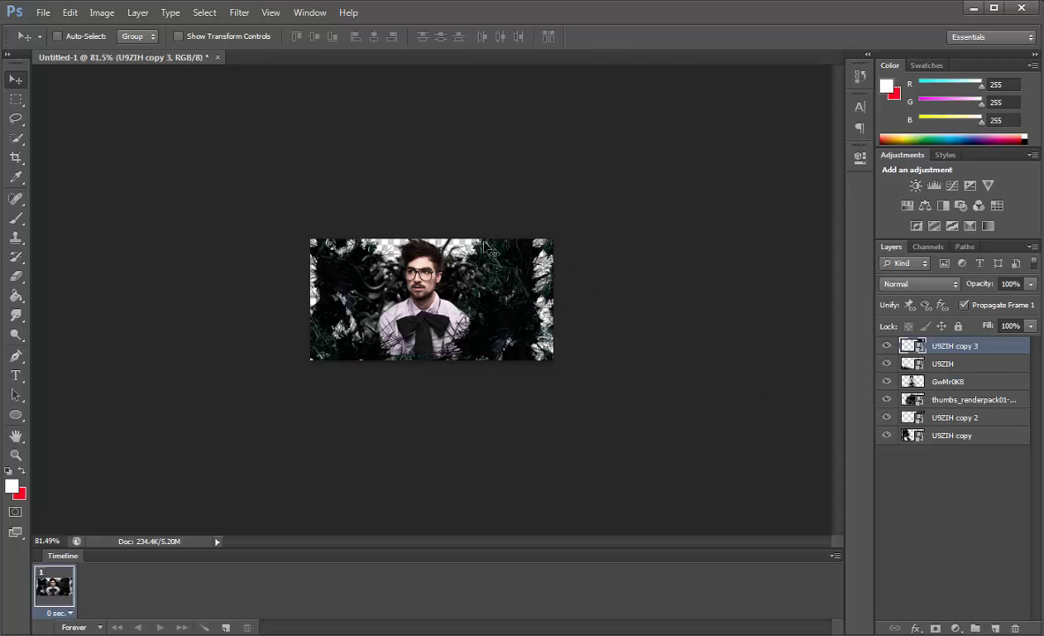
pyautogui.click(959, 436)
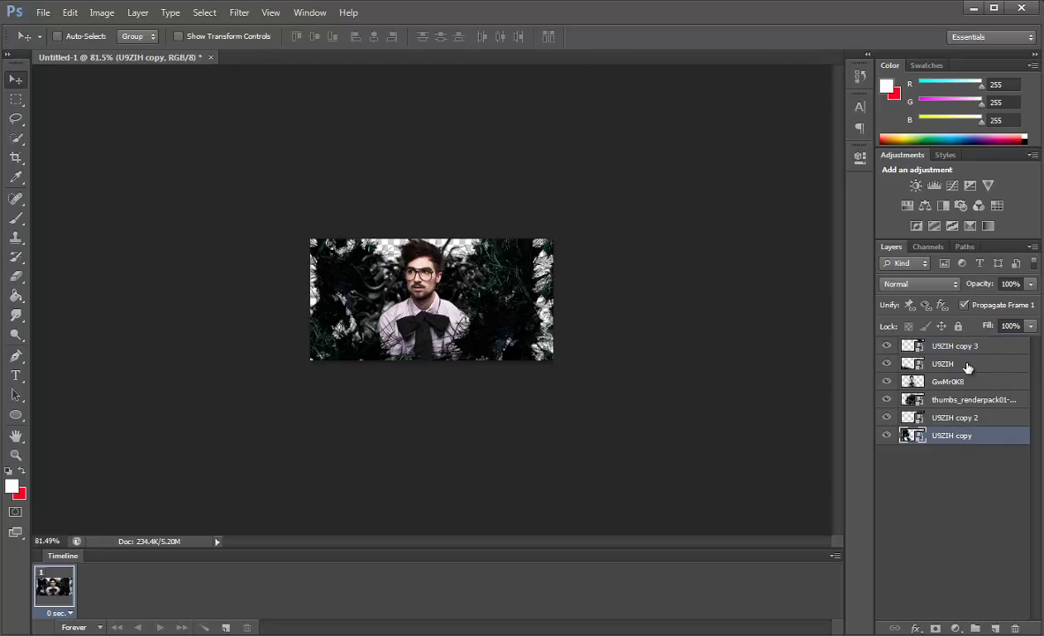
pyautogui.keyDown('shift'); pyautogui.click(954, 345); pyautogui.keyUp('shift')
pyautogui.rightClick(997, 362)
pyautogui.click(897, 394)
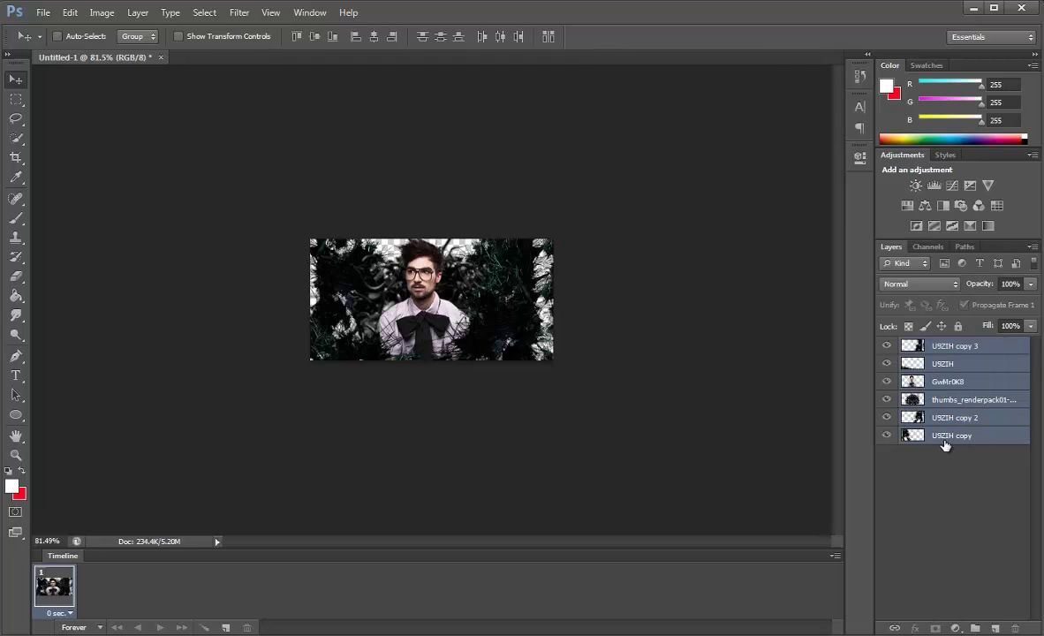
# Step: Desaturate U9ZIH copy and U9ZIH copy 2 with Hue/Saturation at -100
pyautogui.click(943, 435)
pyautogui.click(102, 13)
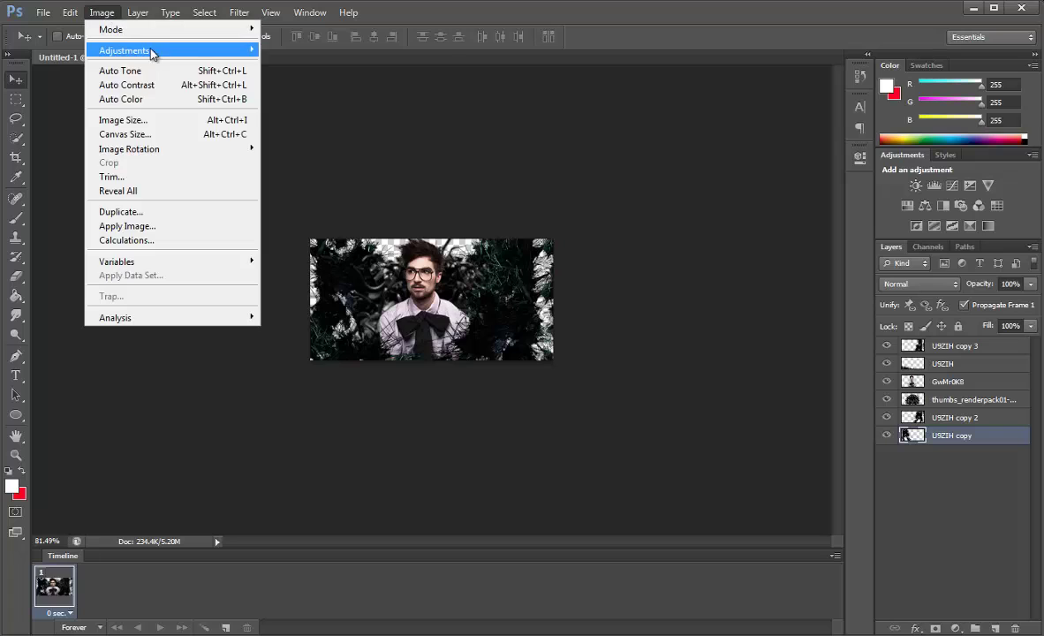
pyautogui.click(309, 126)
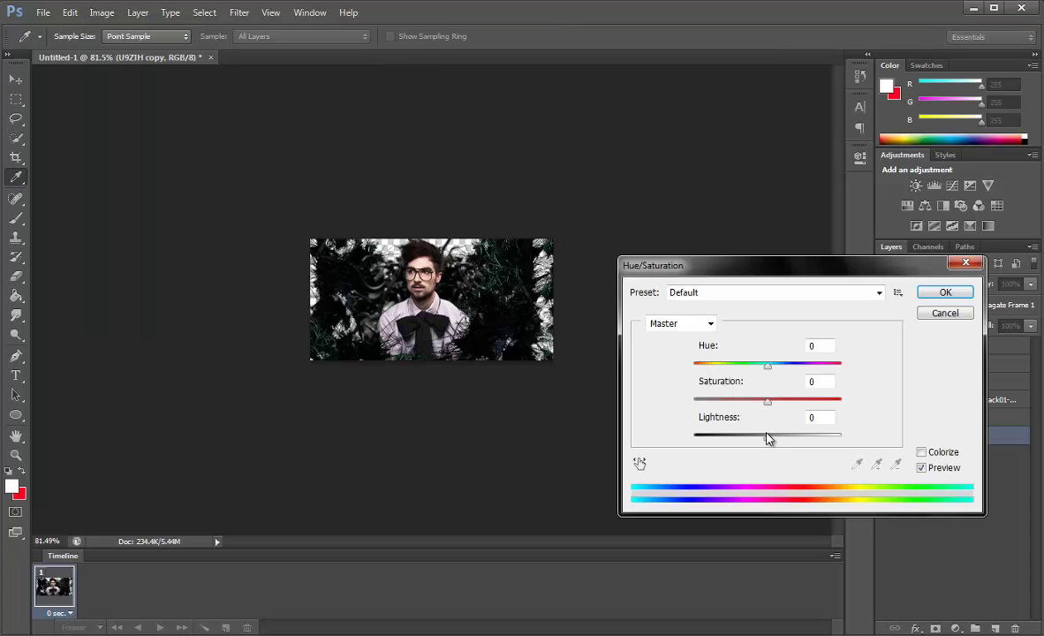
pyautogui.moveTo(768, 405); pyautogui.dragTo(433, 397)
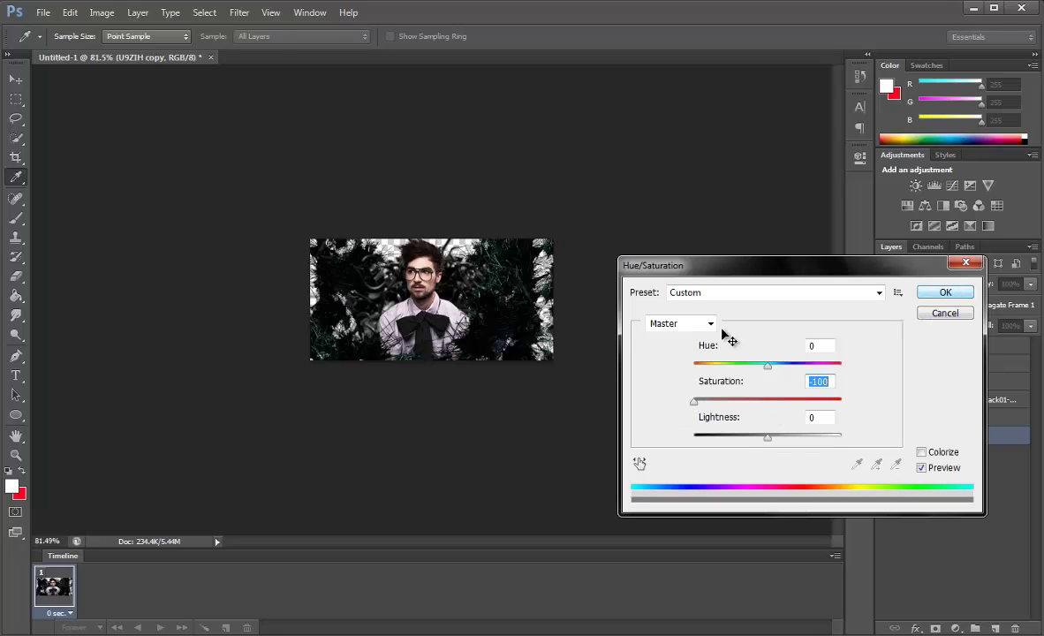
pyautogui.click(943, 293)
pyautogui.click(958, 422)
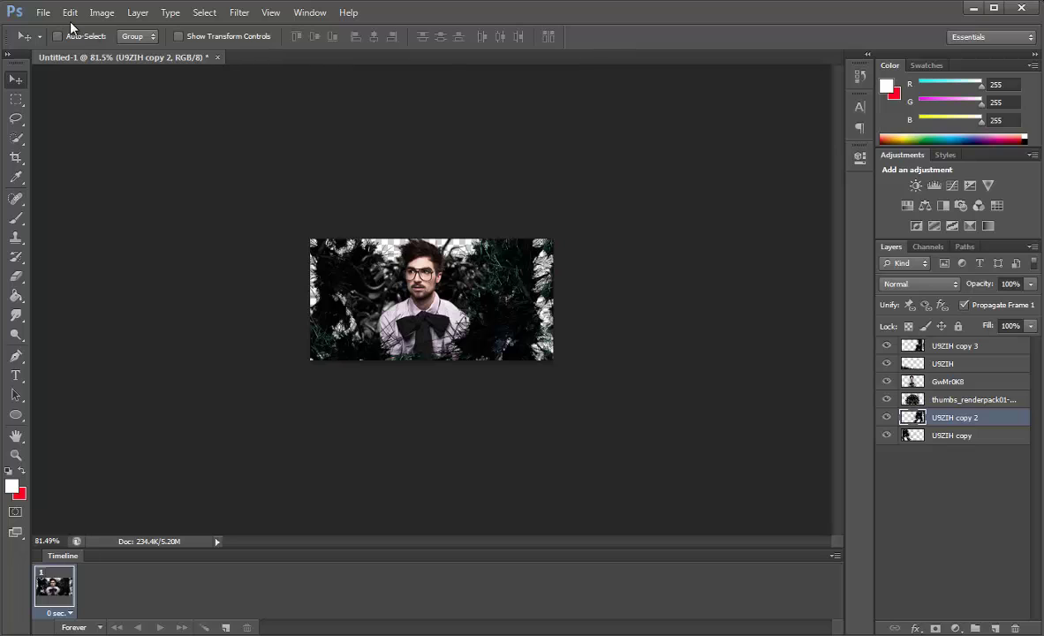
pyautogui.click(102, 12)
pyautogui.moveTo(125, 50)
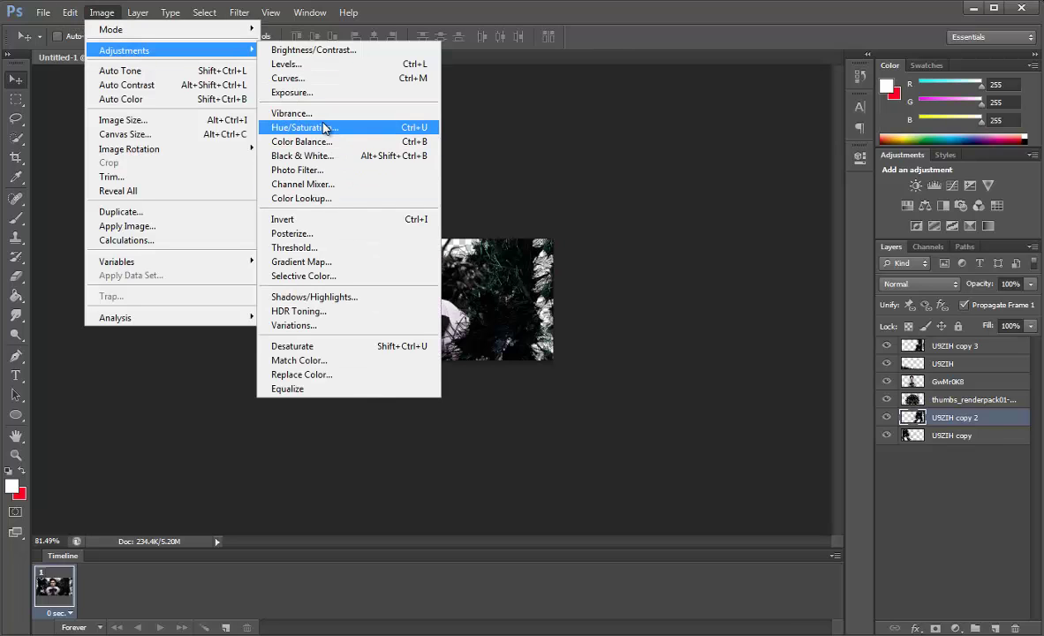
pyautogui.click(325, 129)
pyautogui.moveTo(765, 400); pyautogui.dragTo(417, 391)
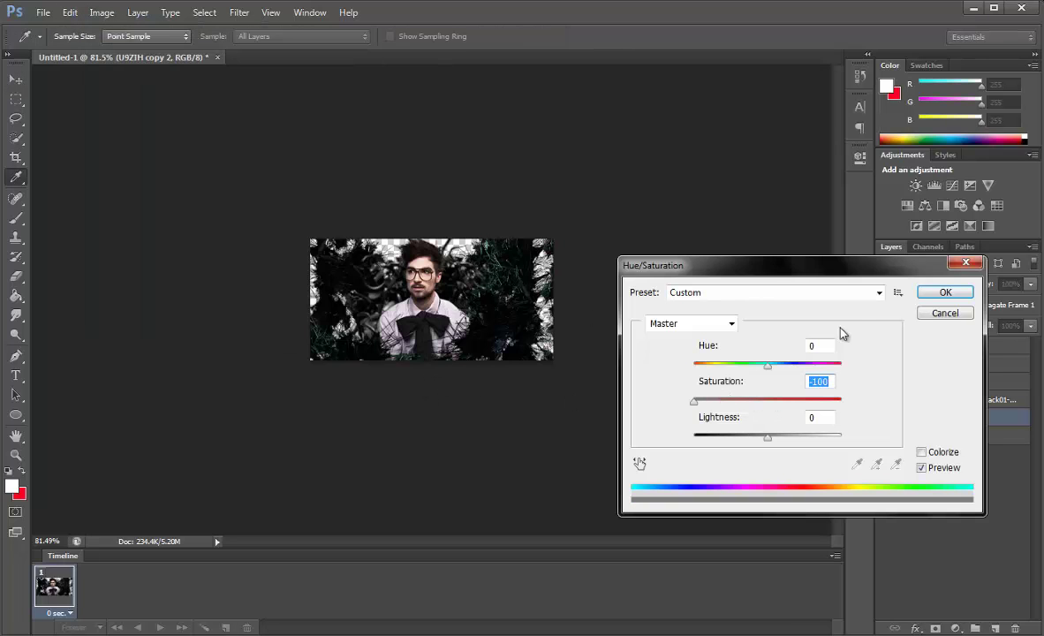
pyautogui.click(935, 297)
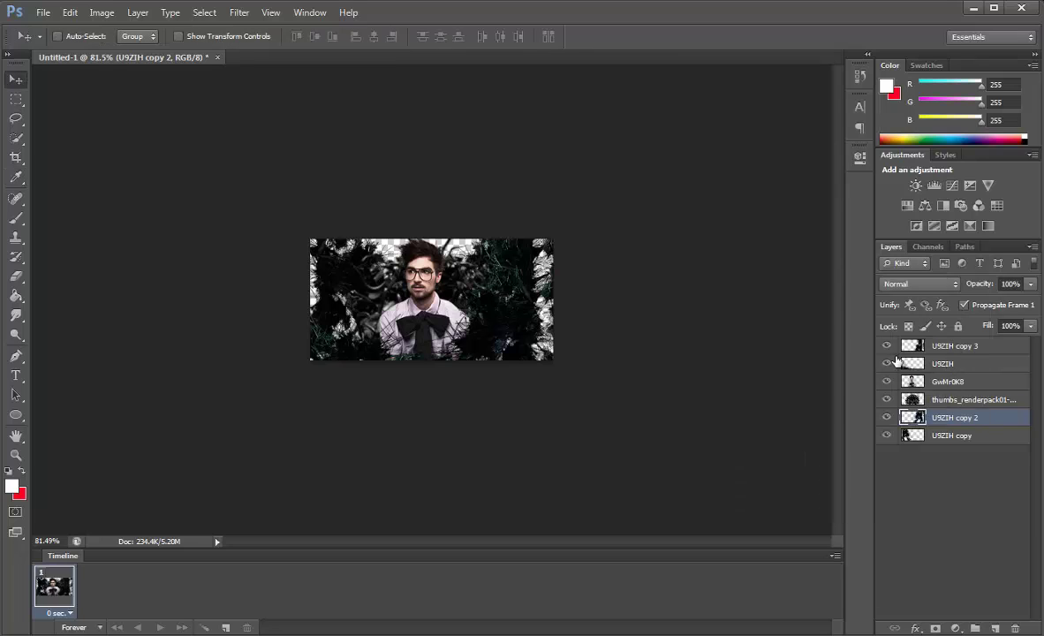
# Step: Desaturate the U9ZIH and U9ZIH copy 3 layers with Hue/Saturation
pyautogui.click(897, 363)
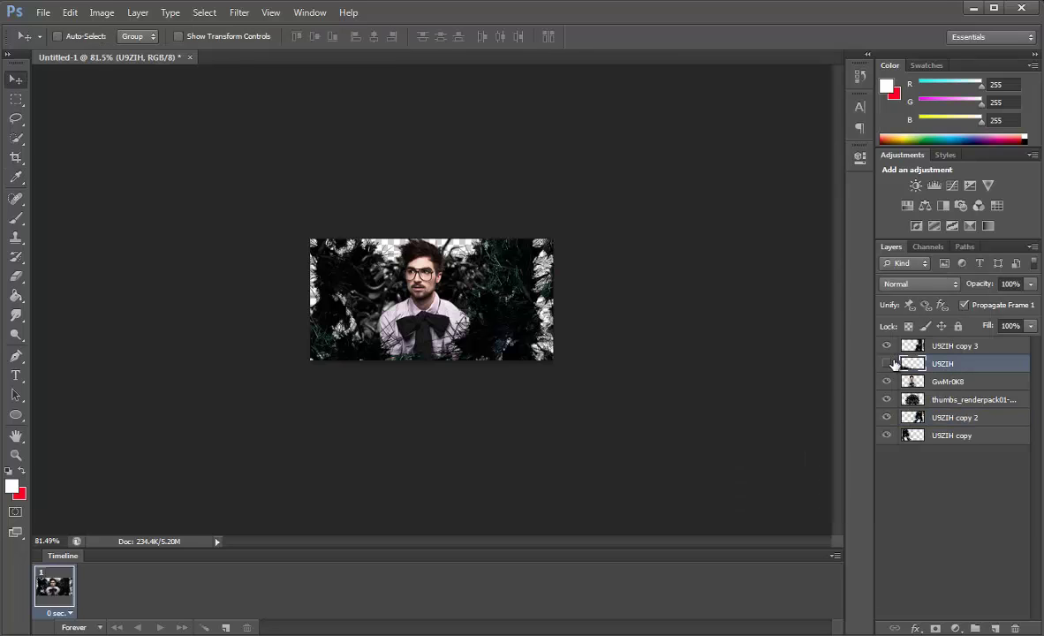
pyautogui.click(102, 13)
pyautogui.click(331, 130)
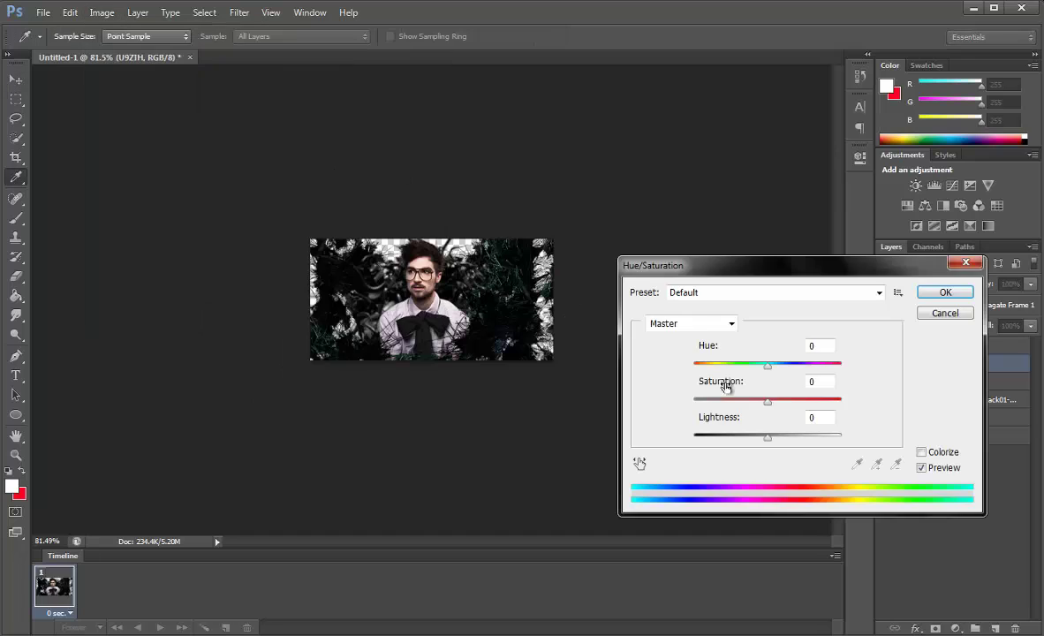
pyautogui.moveTo(768, 402); pyautogui.dragTo(558, 365)
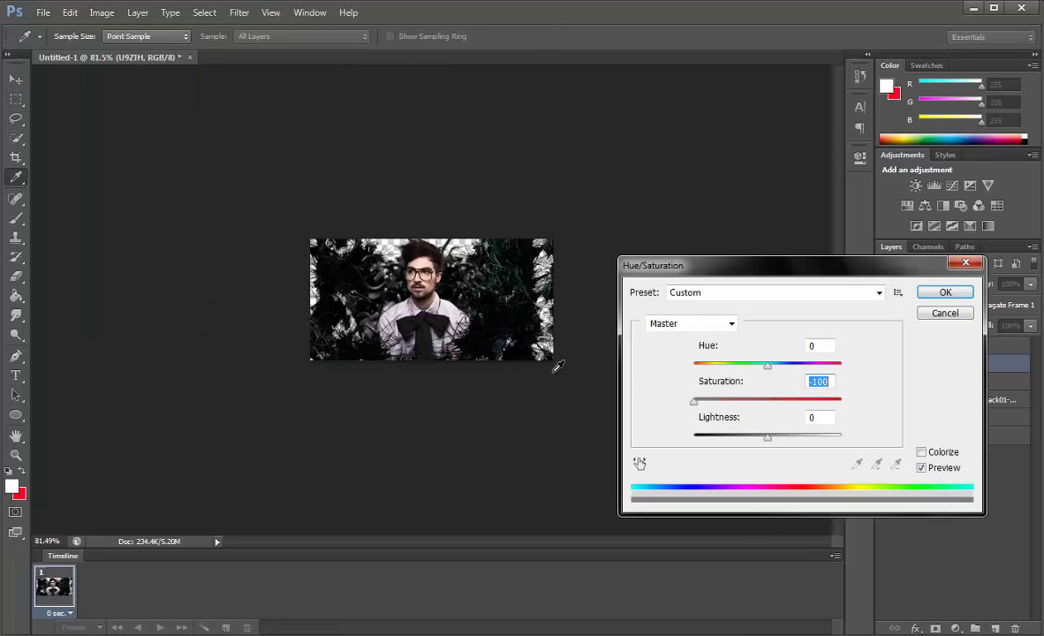
pyautogui.click(943, 292)
pyautogui.click(954, 347)
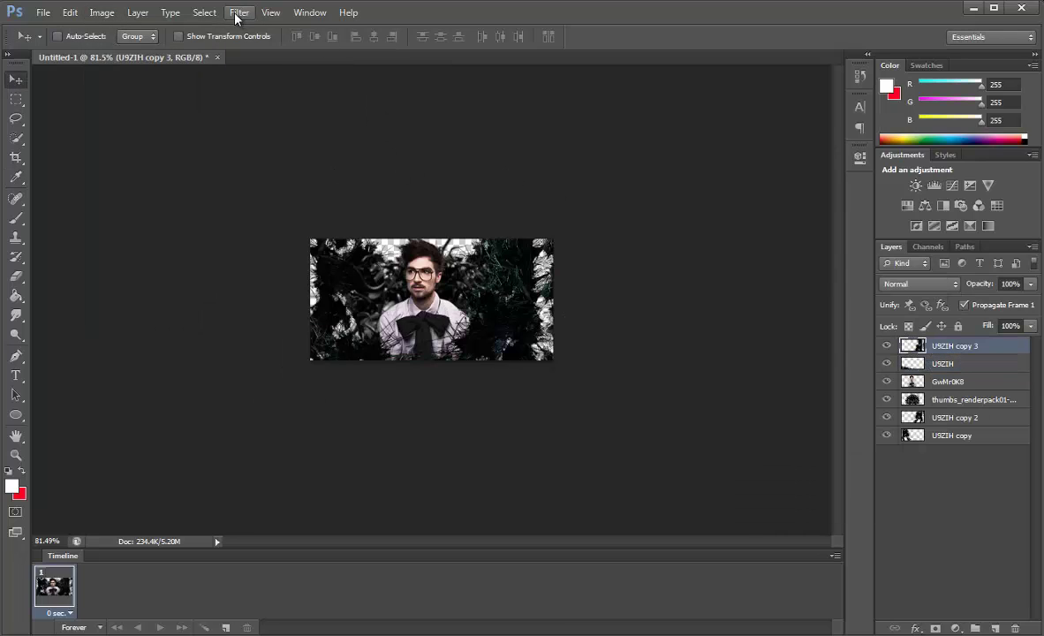
pyautogui.click(102, 14)
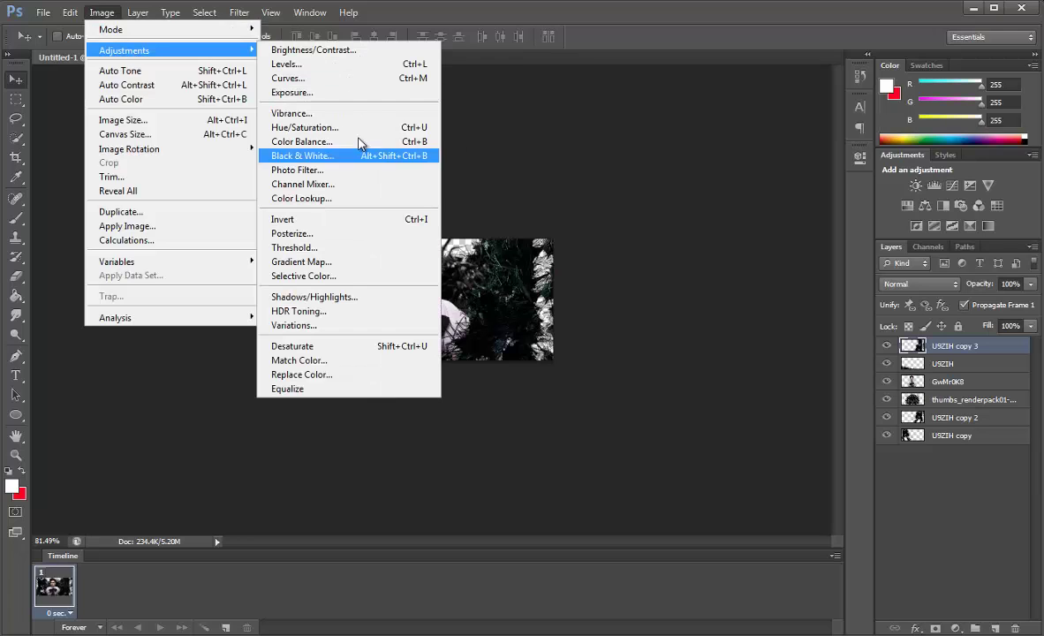
pyautogui.click(351, 112)
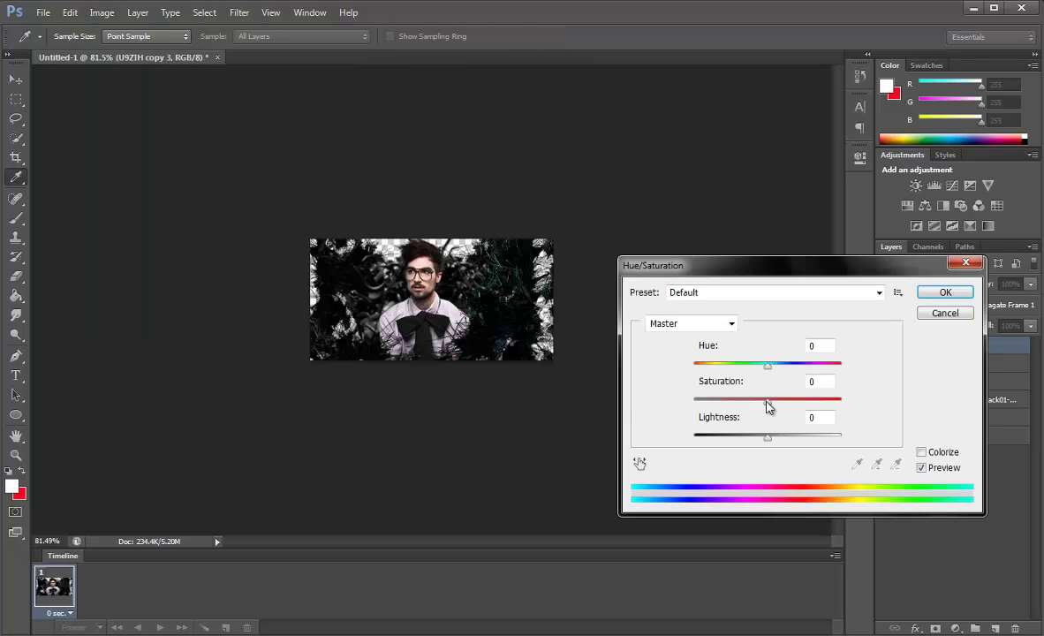
pyautogui.moveTo(766, 402); pyautogui.dragTo(629, 402)
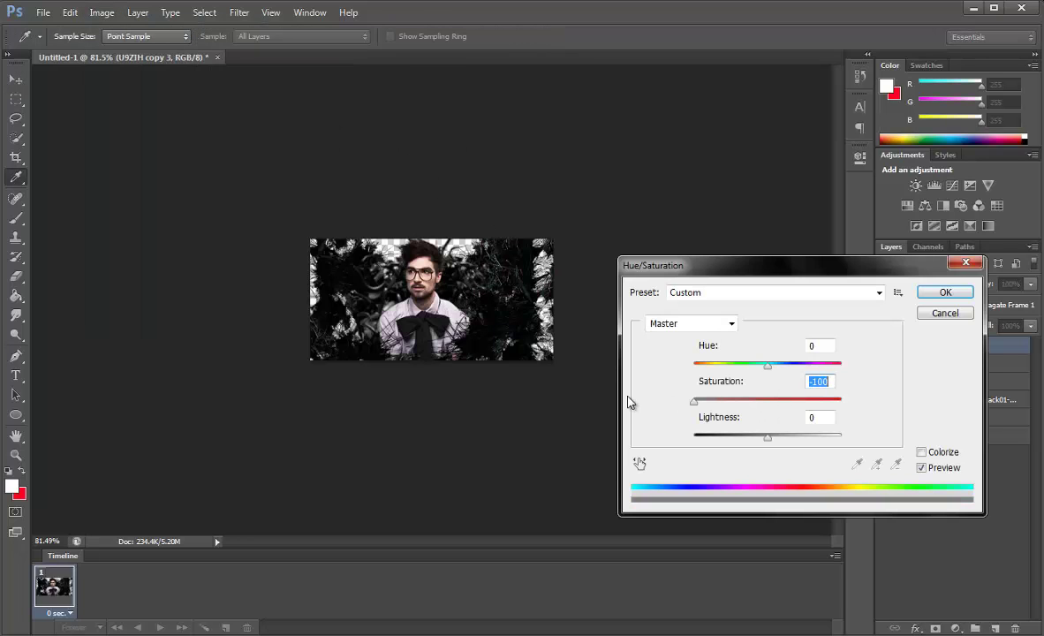
pyautogui.click(939, 292)
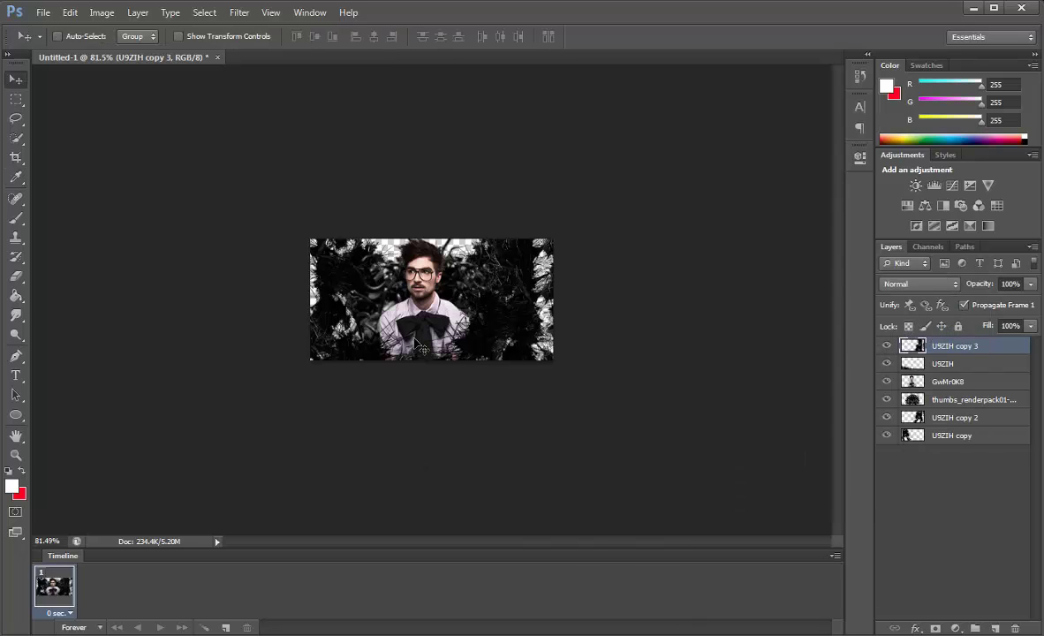
# Step: Add and undo an empty layer, then return to the C4D render folder
pyautogui.click(995, 628)
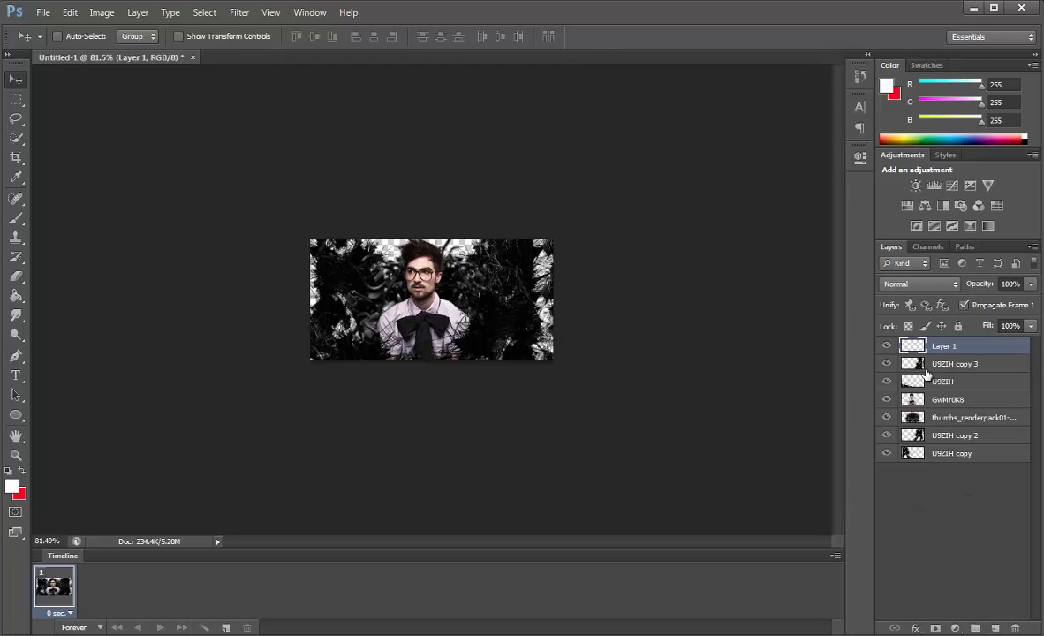
pyautogui.hotkey('ctrl', 'z')
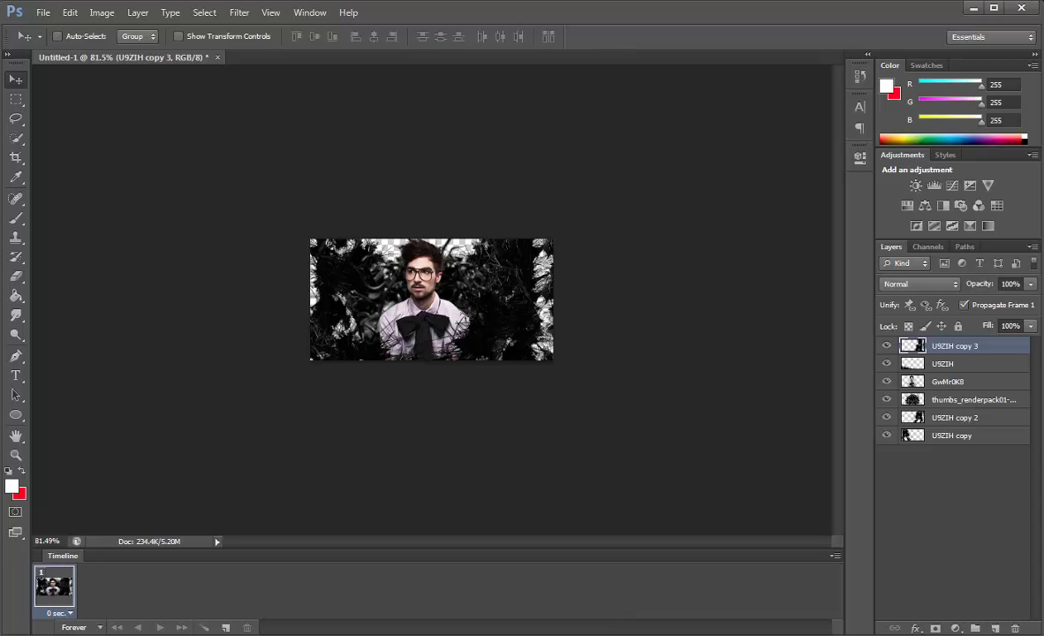
pyautogui.hotkey('alt', 'Tab')
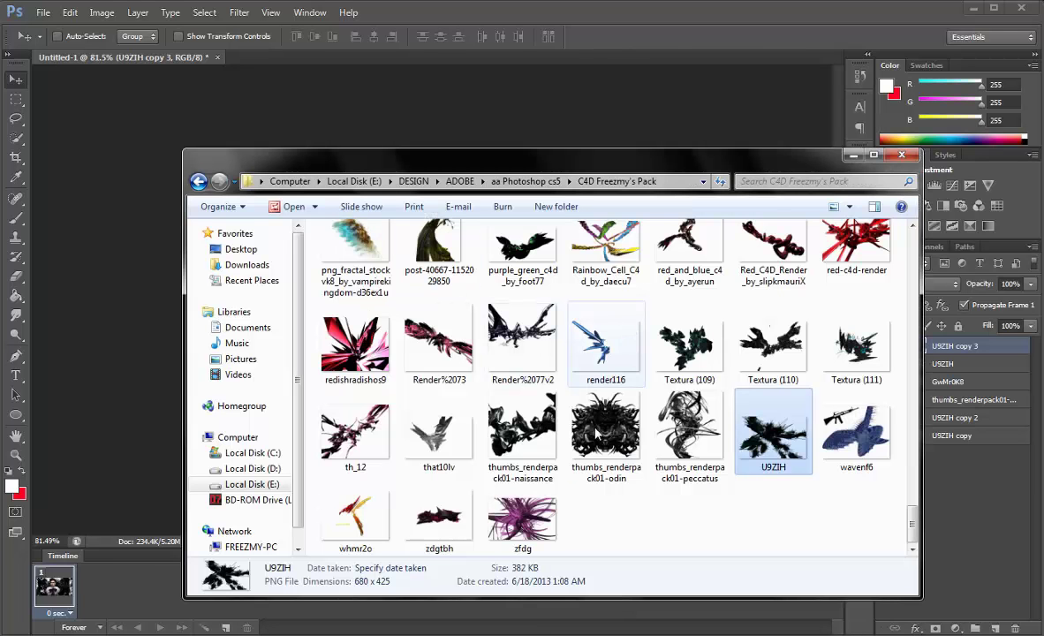
# Step: Preview the Monstrous27E1 render from the C4D Freezmy's Pack folder in Picture Manager
pyautogui.scroll(3, 535, 405)
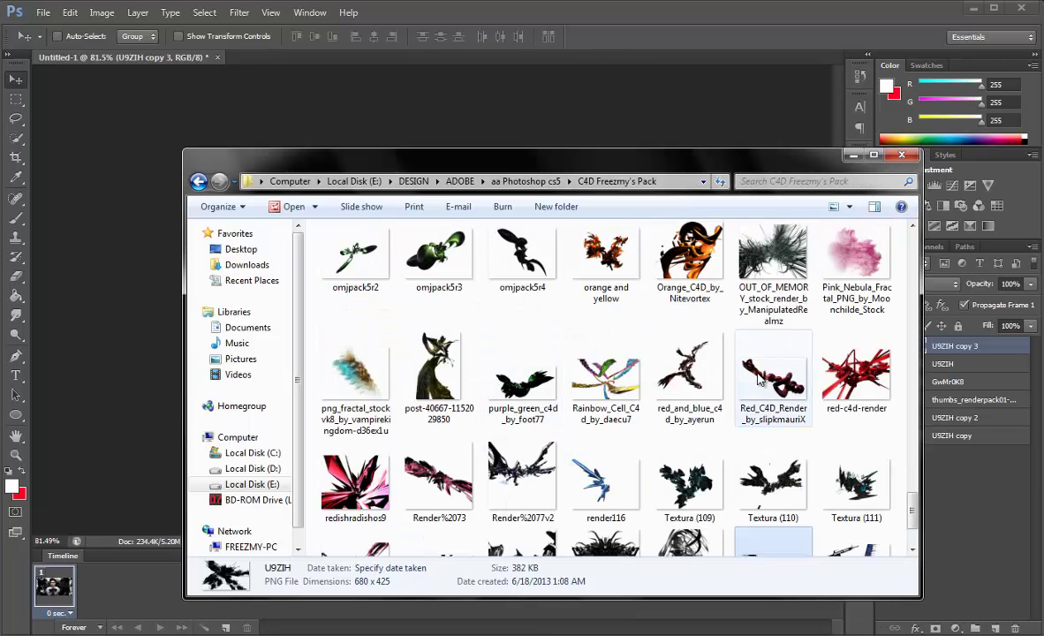
pyautogui.scroll(5, 758, 378)
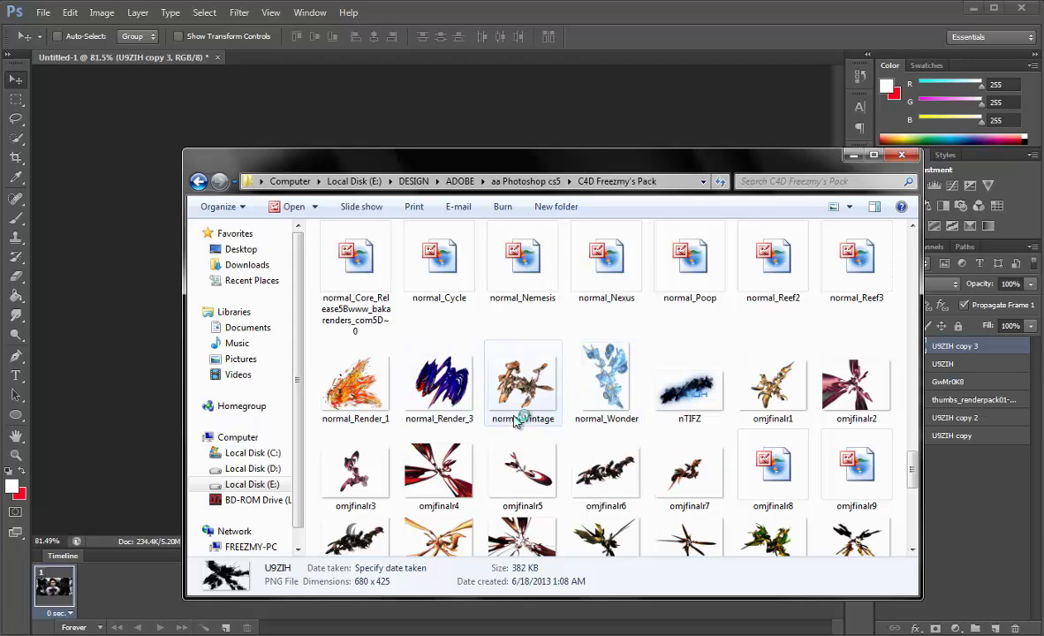
pyautogui.scroll(4, 698, 437)
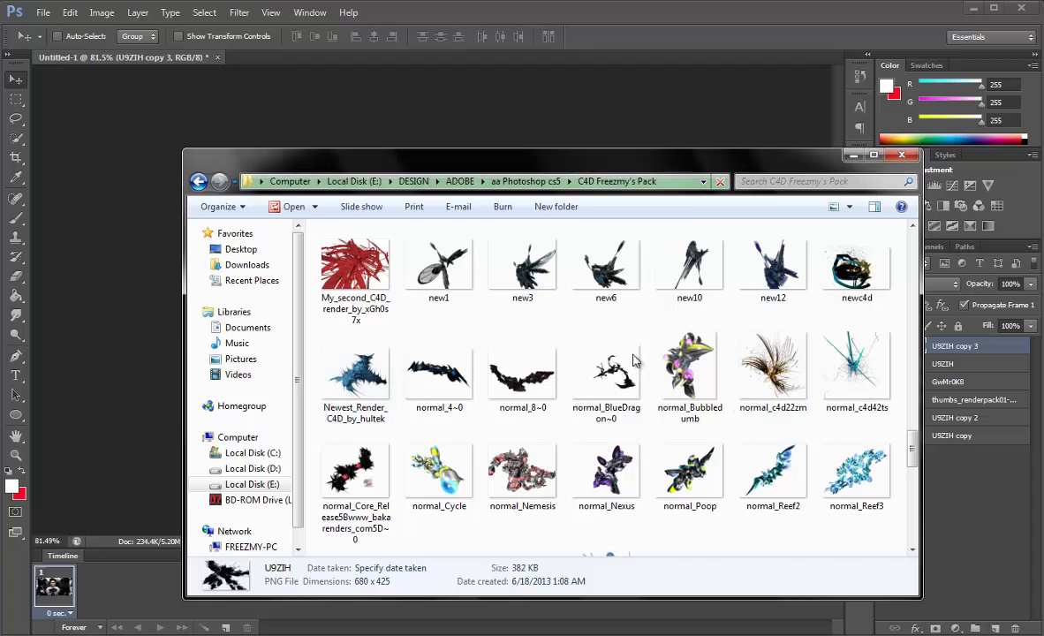
pyautogui.scroll(3, 633, 361)
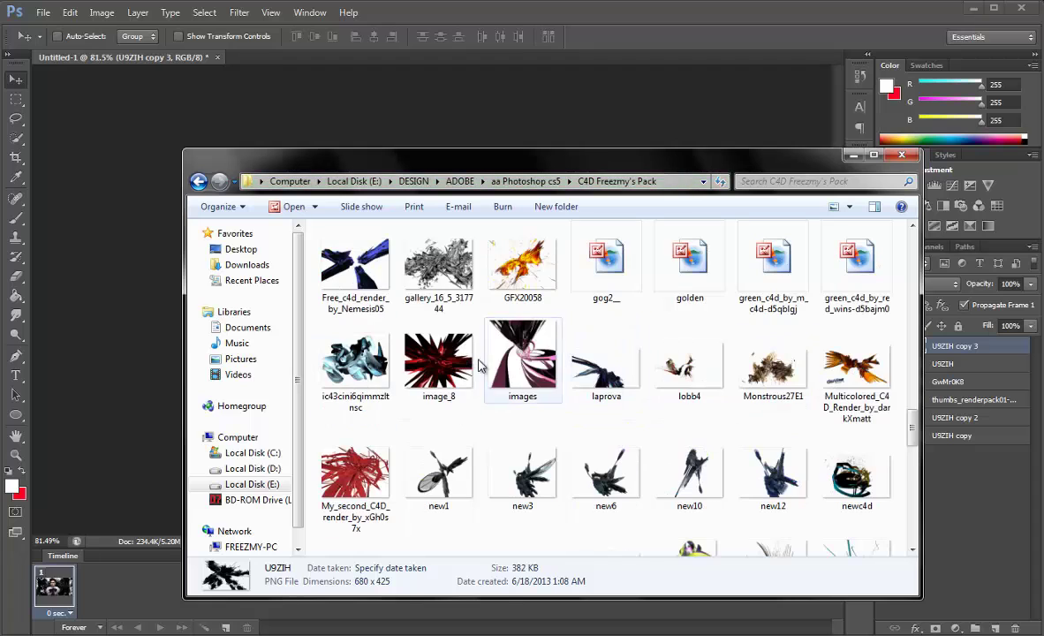
pyautogui.doubleClick(776, 369)
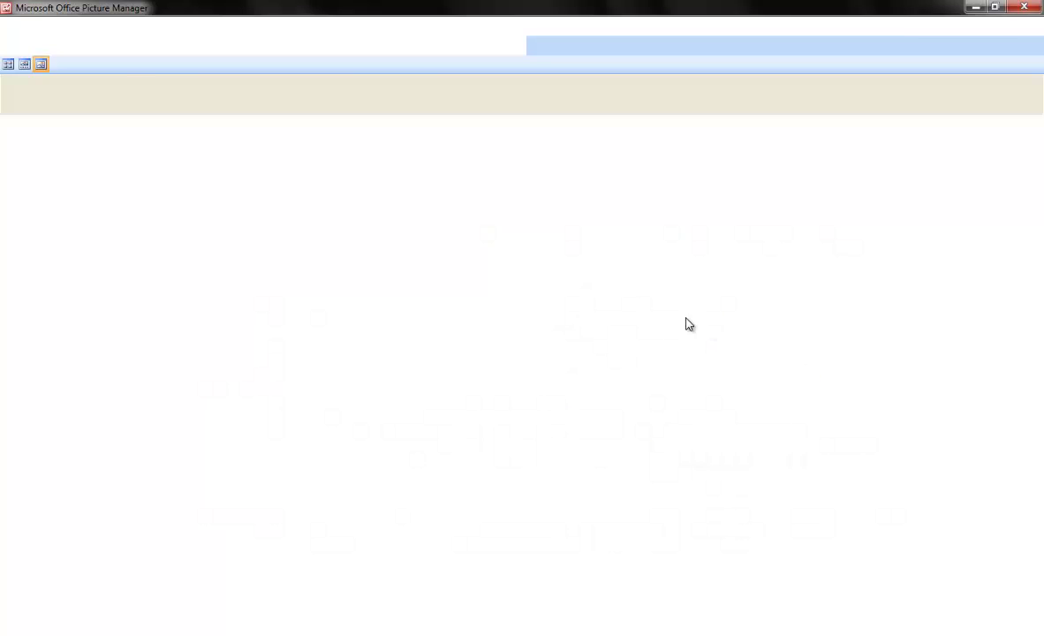
pyautogui.doubleClick(742, 8)
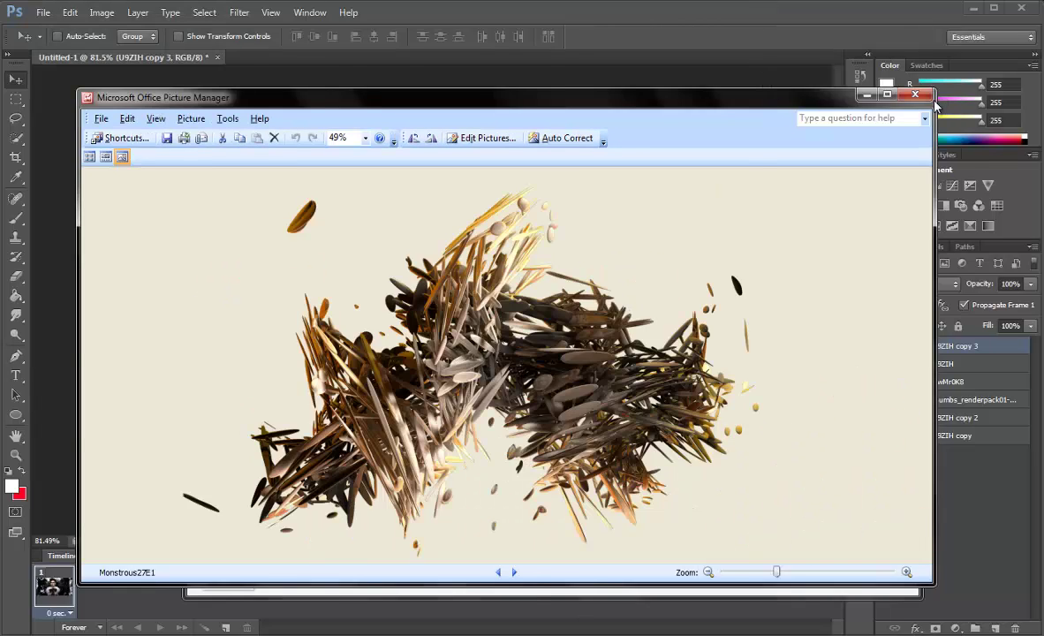
pyautogui.click(866, 95)
# Step: Preview Flame Thrower 3, then drag it into the banner as the top layer
pyautogui.scroll(3, 545, 371)
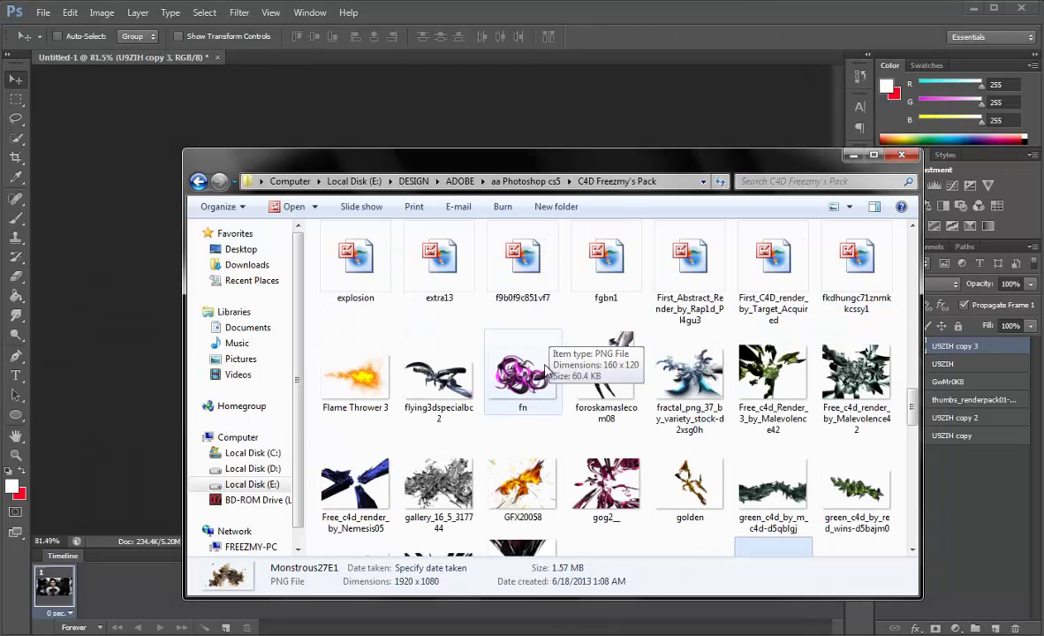
pyautogui.scroll(4, 477, 402)
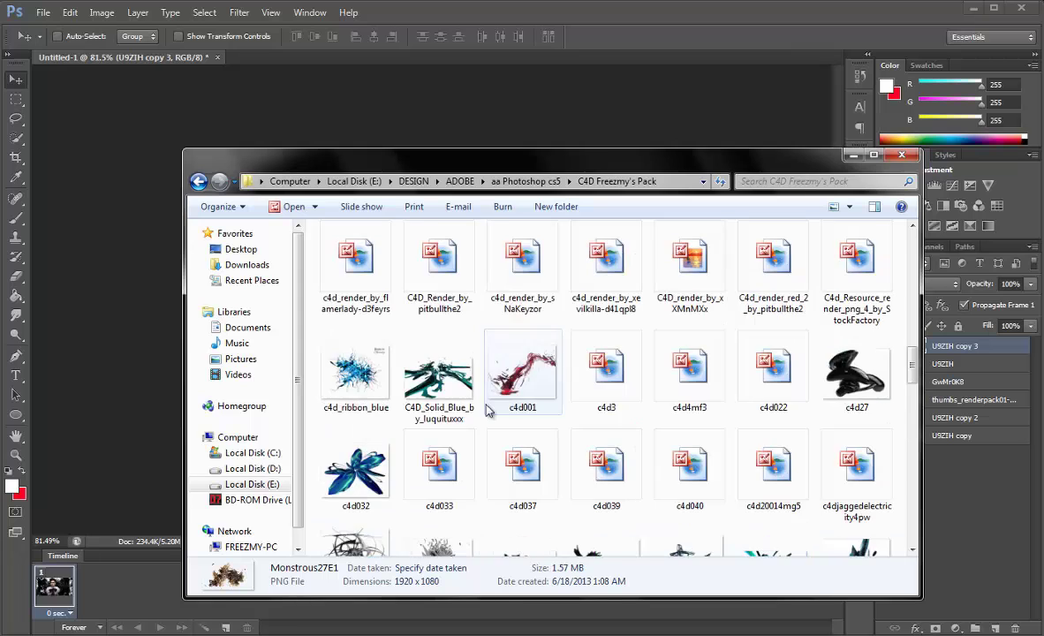
pyautogui.scroll(-3, 426, 413)
pyautogui.doubleClick(340, 393)
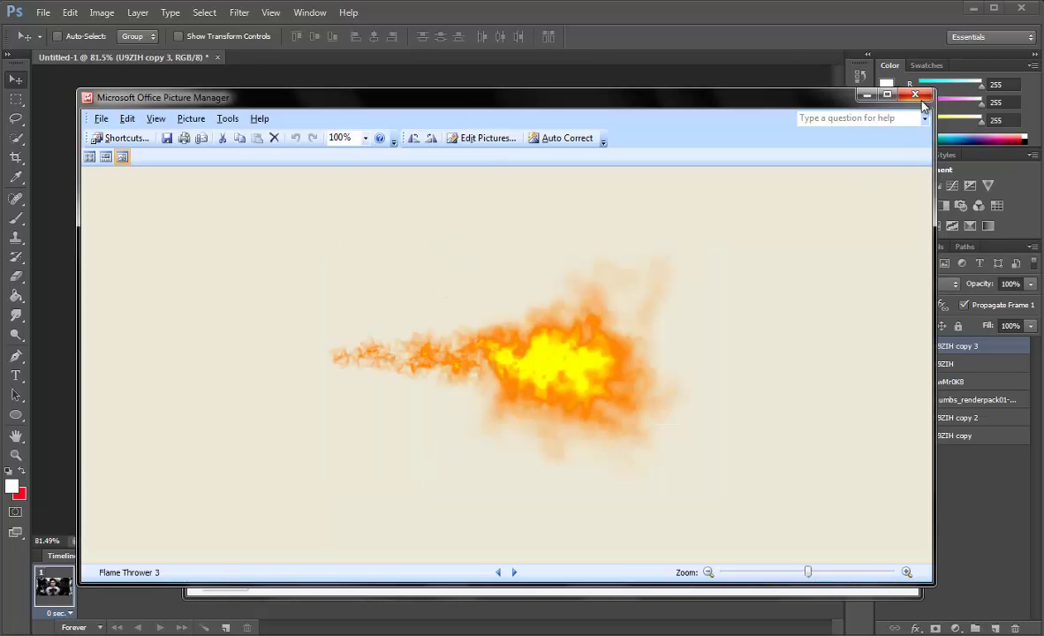
pyautogui.click(917, 95)
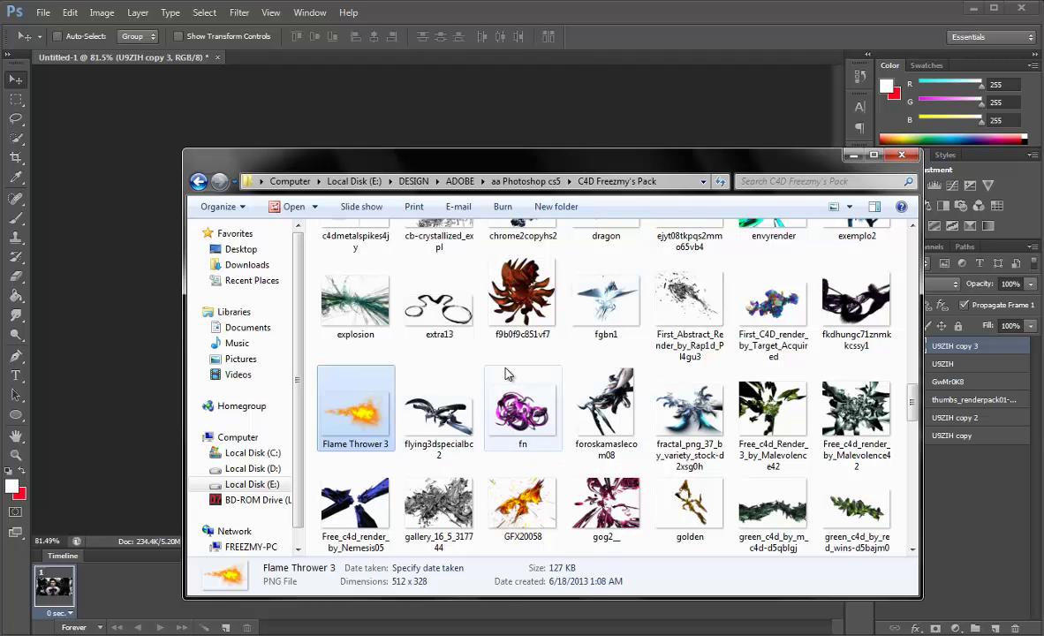
pyautogui.moveTo(355, 408); pyautogui.dragTo(424, 123)
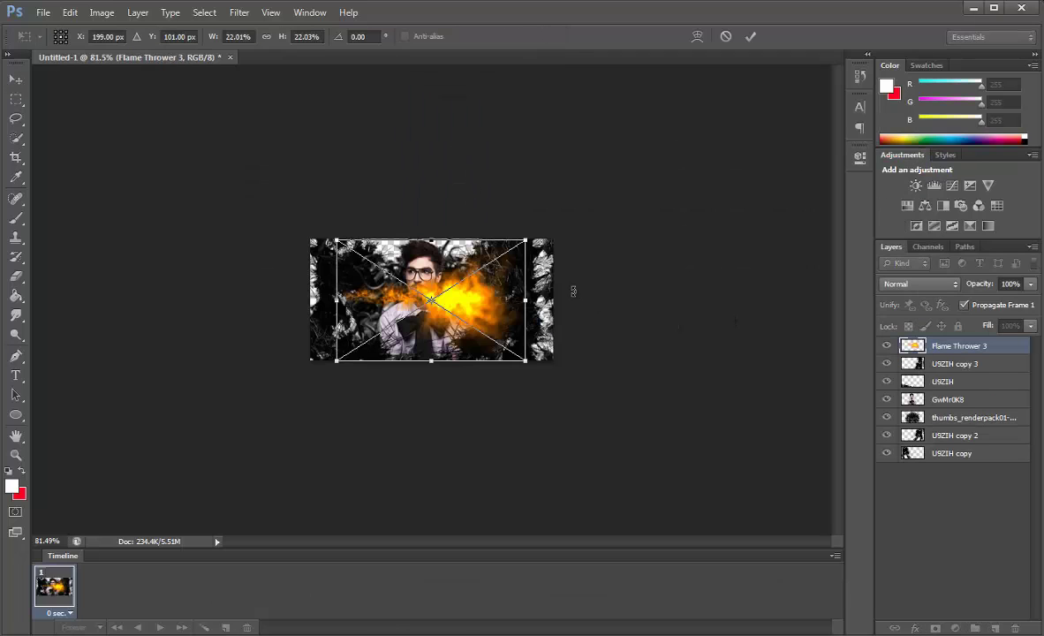
# Step: Rotate the fire render -90°, enlarge it, and move it below the GwMr0K8 layer
pyautogui.moveTo(597, 357)
pyautogui.mouseDown()
pyautogui.moveTo(499, 207)
pyautogui.moveTo(583, 158)
pyautogui.mouseUp()
pyautogui.moveTo(384, 267); pyautogui.dragTo(442, 245)
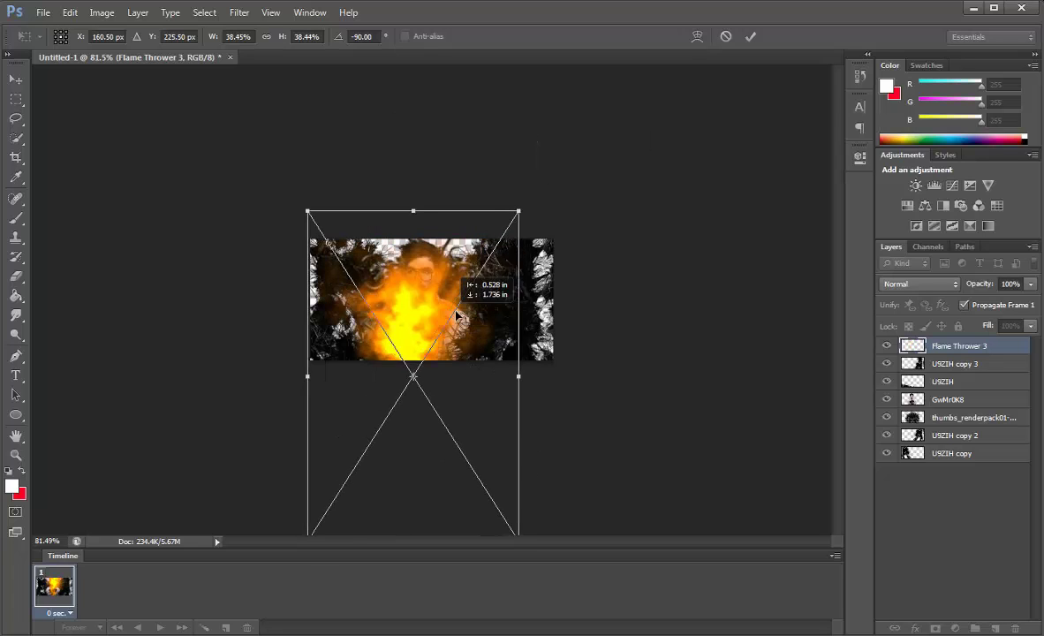
pyautogui.press('Return')
pyautogui.moveTo(910, 346); pyautogui.dragTo(945, 408)
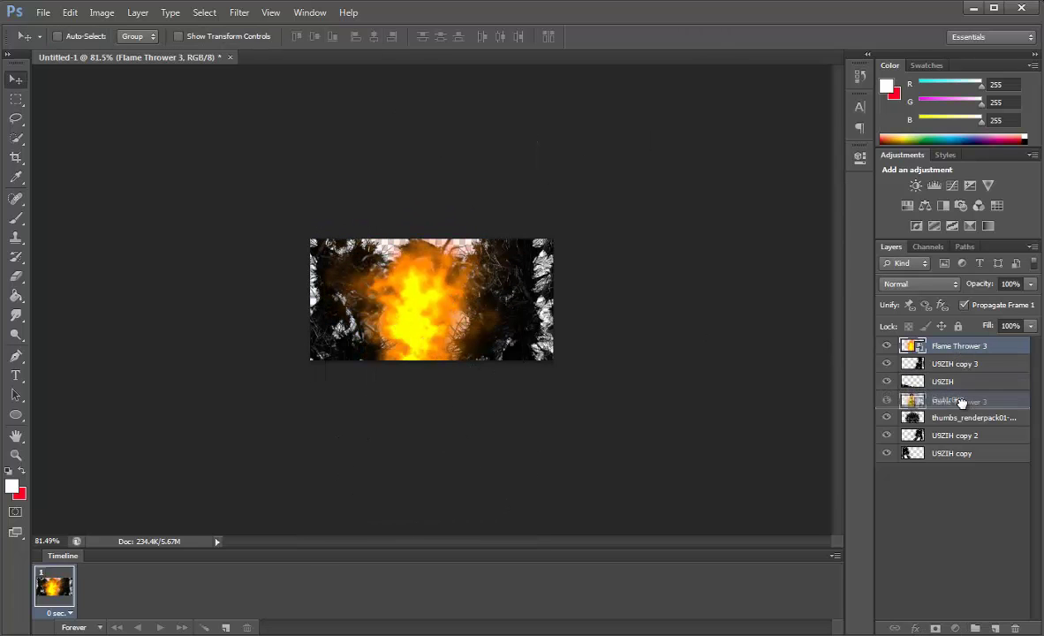
pyautogui.moveTo(508, 223); pyautogui.dragTo(542, 260)
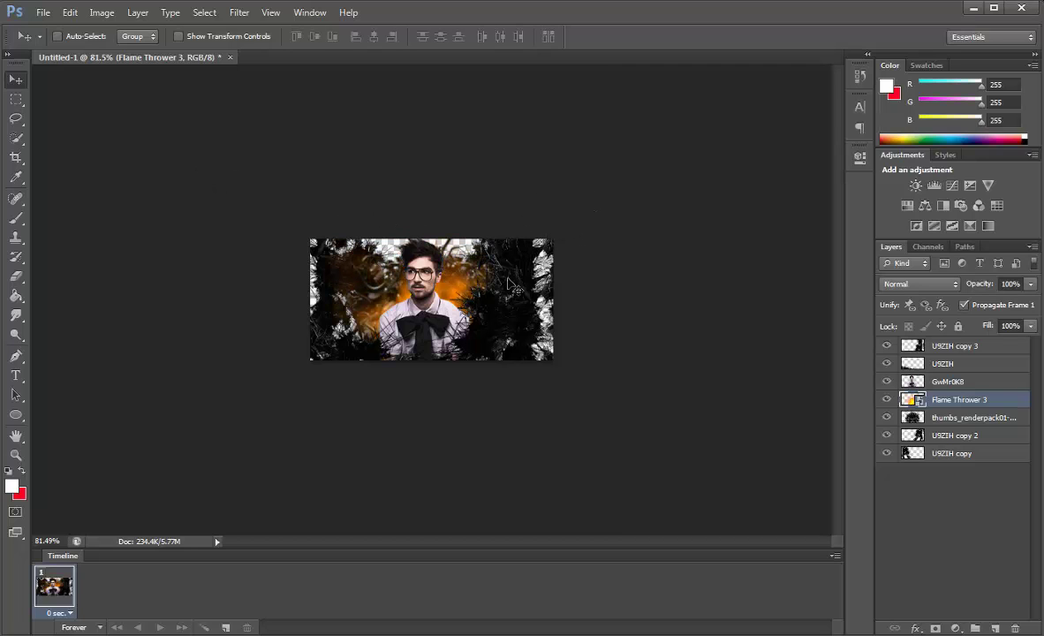
# Step: Scale the fire layer down slightly and set its opacity to 37%
pyautogui.hotkey('ctrl', 't')
pyautogui.moveTo(523, 236); pyautogui.dragTo(512, 242)
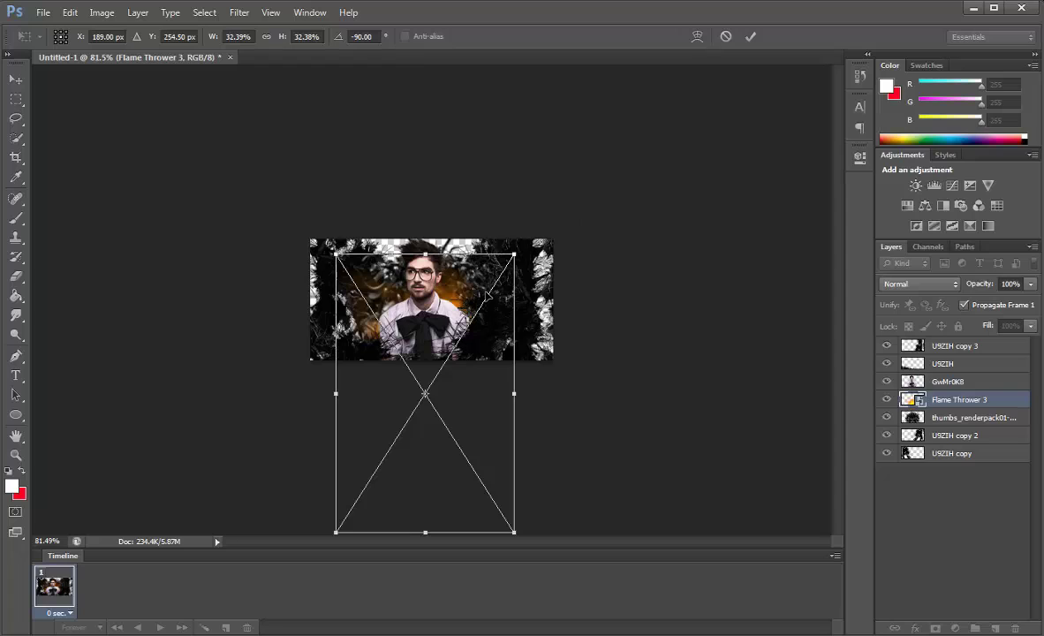
pyautogui.press('Return')
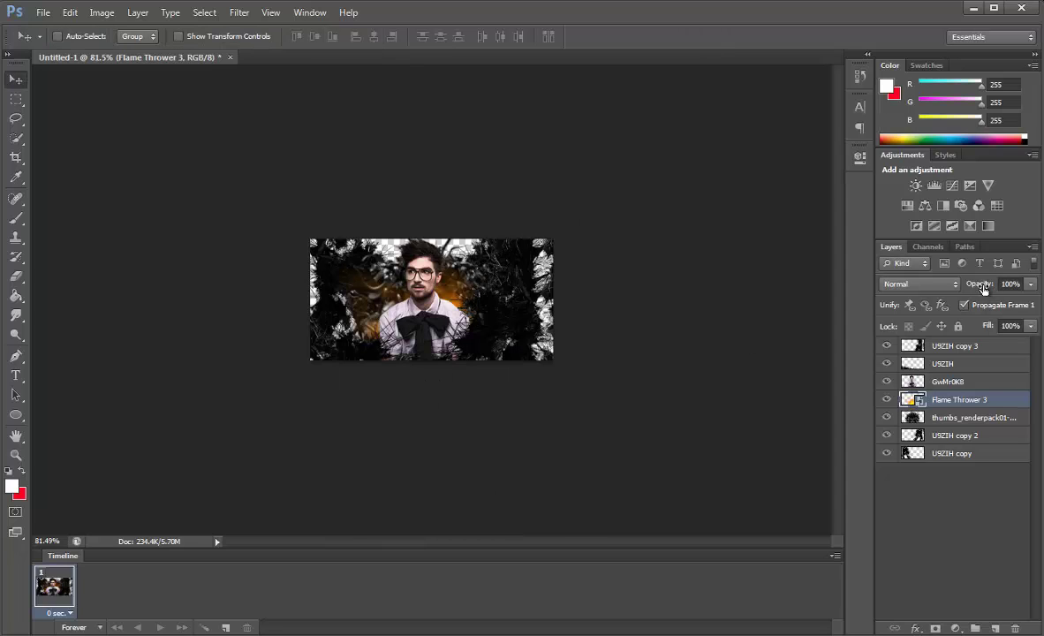
pyautogui.moveTo(982, 287); pyautogui.dragTo(936, 285)
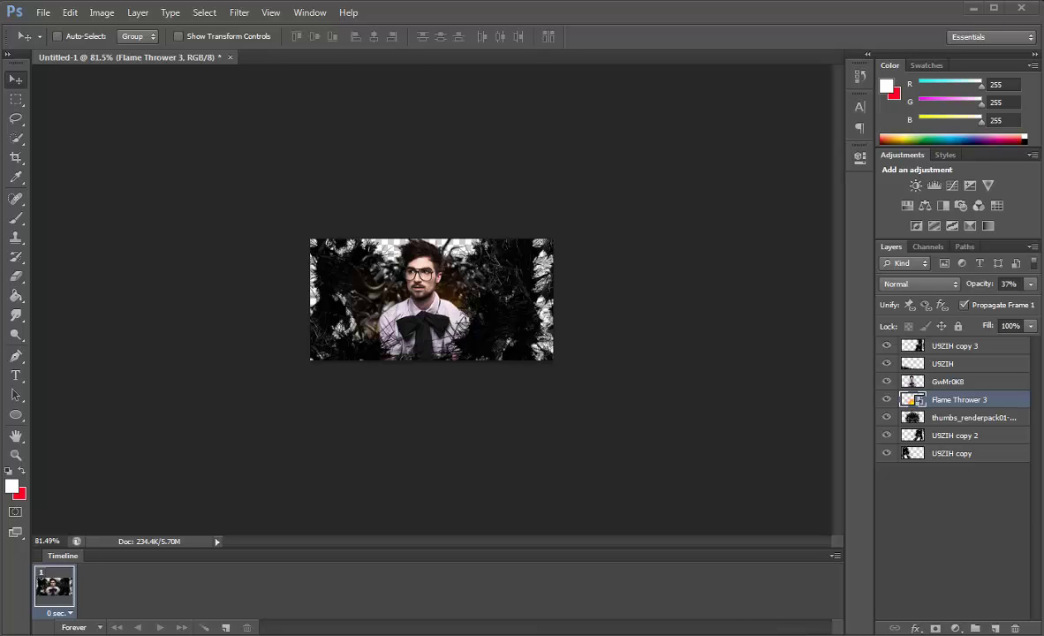
pyautogui.hotkey('ctrl', 'o')
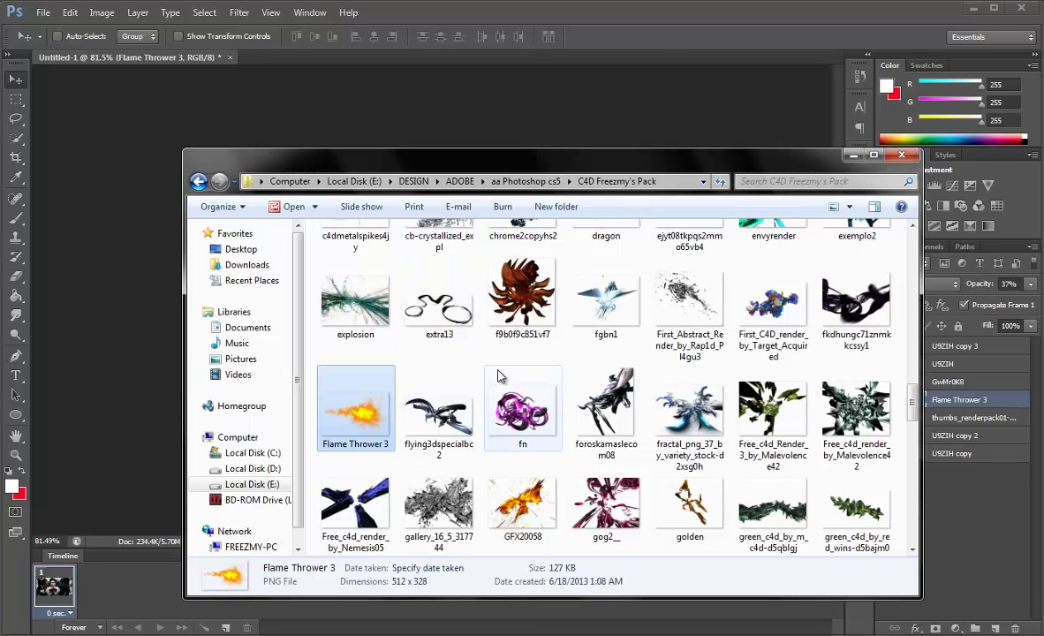
# Step: Open the peacock render from the top of the C4D Freezmy's Pack folder in Picture Manager
pyautogui.scroll(3, 568, 369)
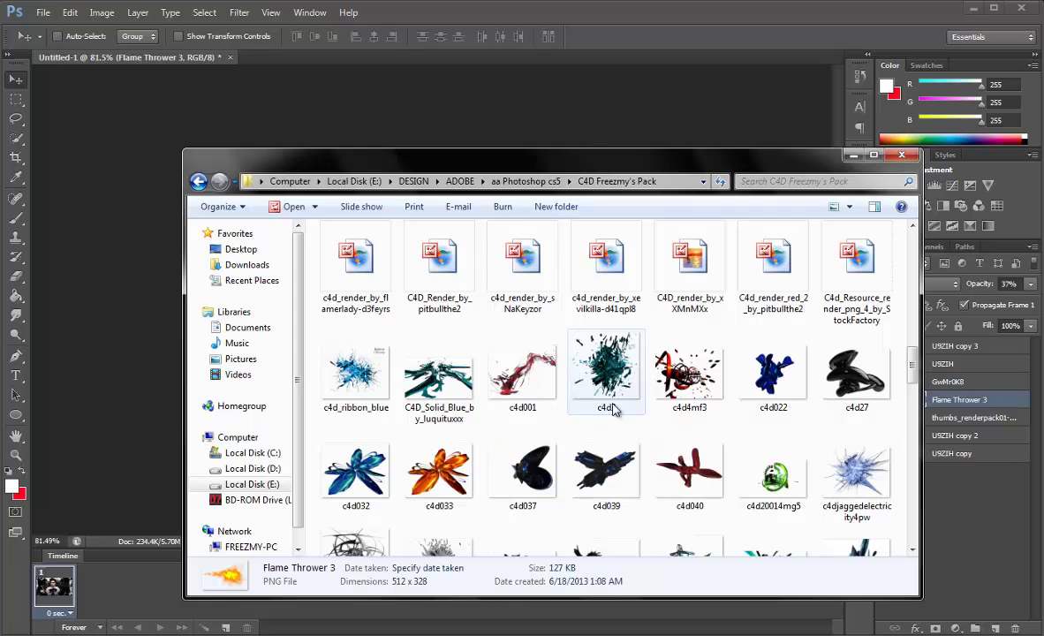
pyautogui.moveTo(523, 369)
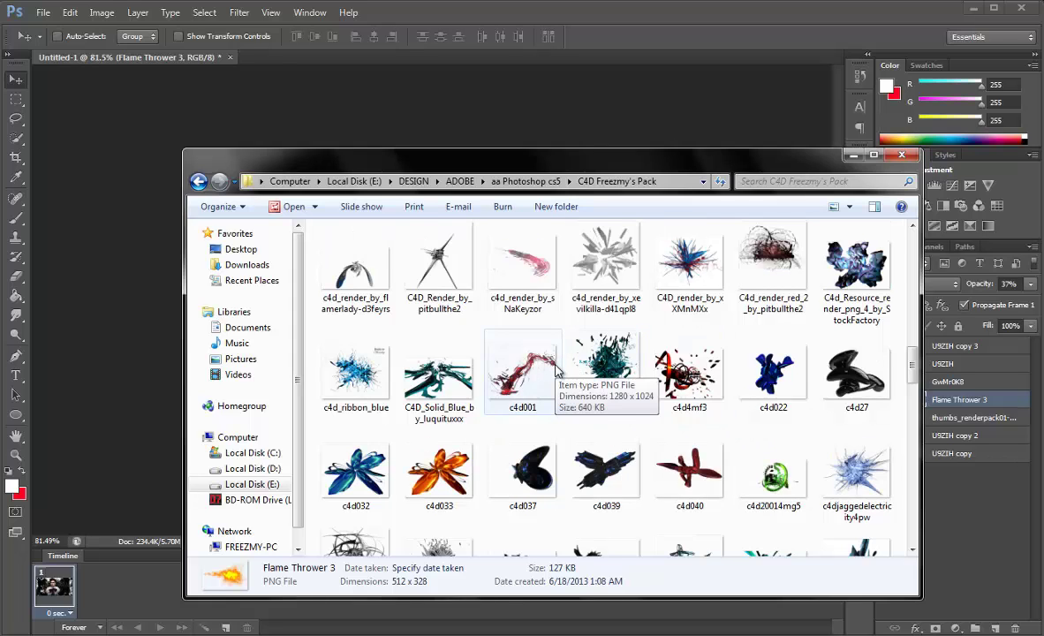
pyautogui.scroll(2, 557, 369)
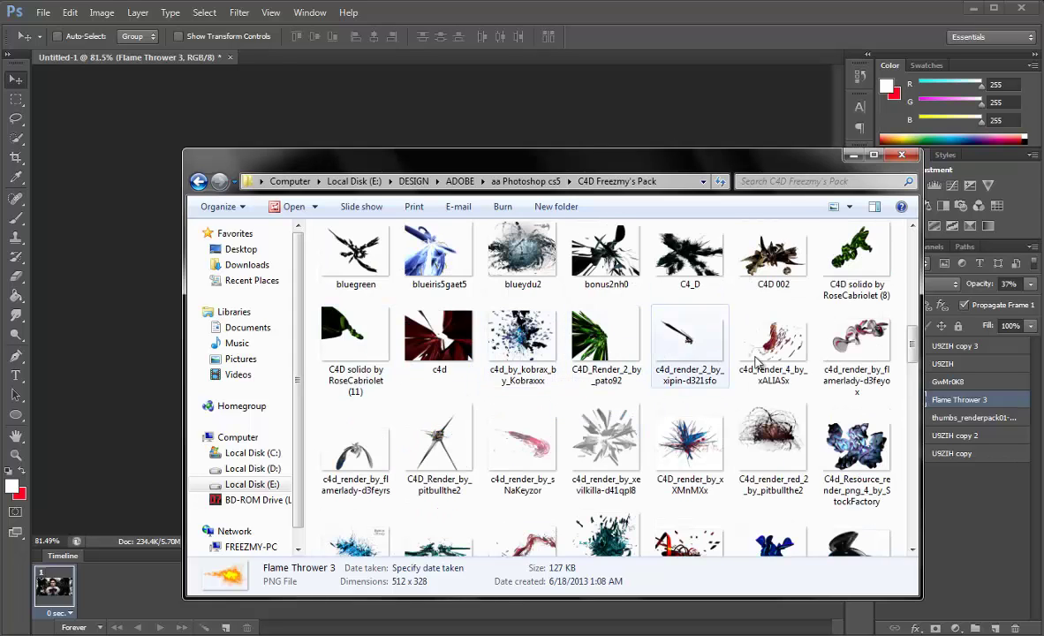
pyautogui.scroll(2, 568, 340)
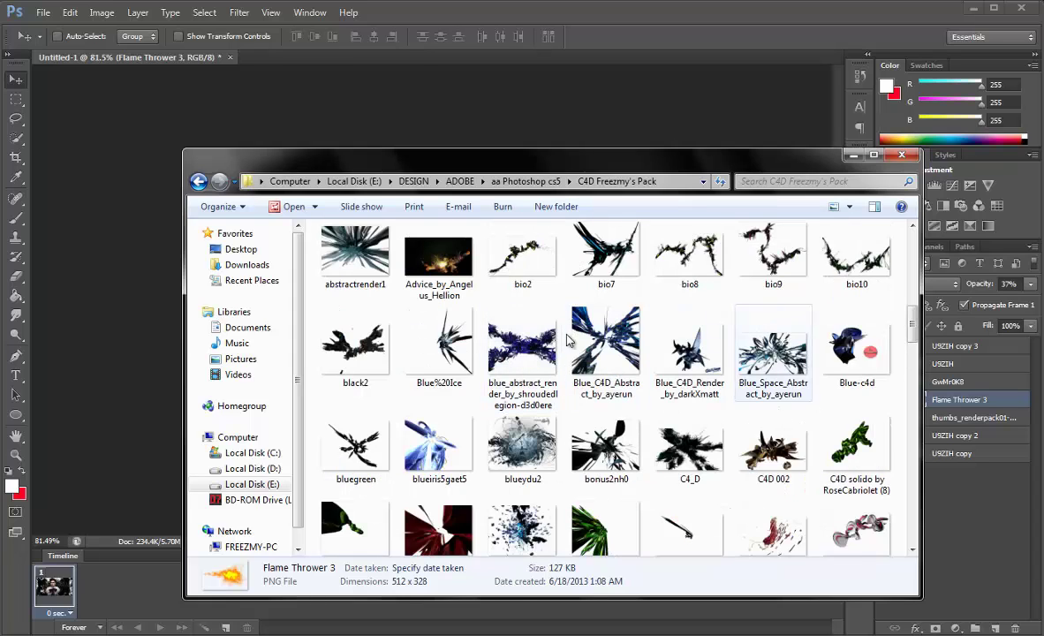
pyautogui.scroll(2, 568, 340)
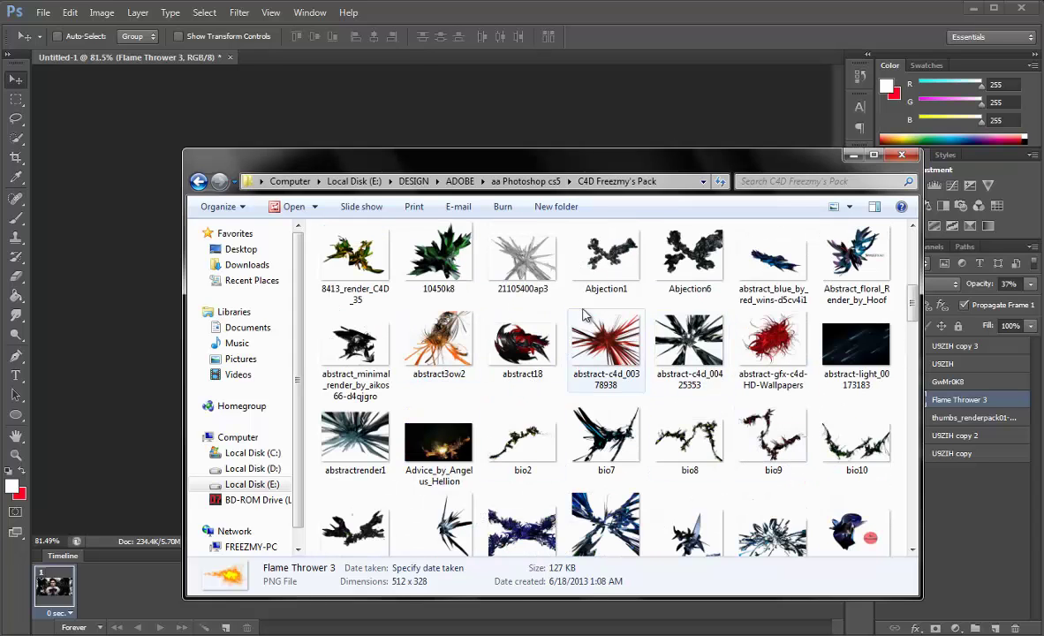
pyautogui.scroll(2, 581, 318)
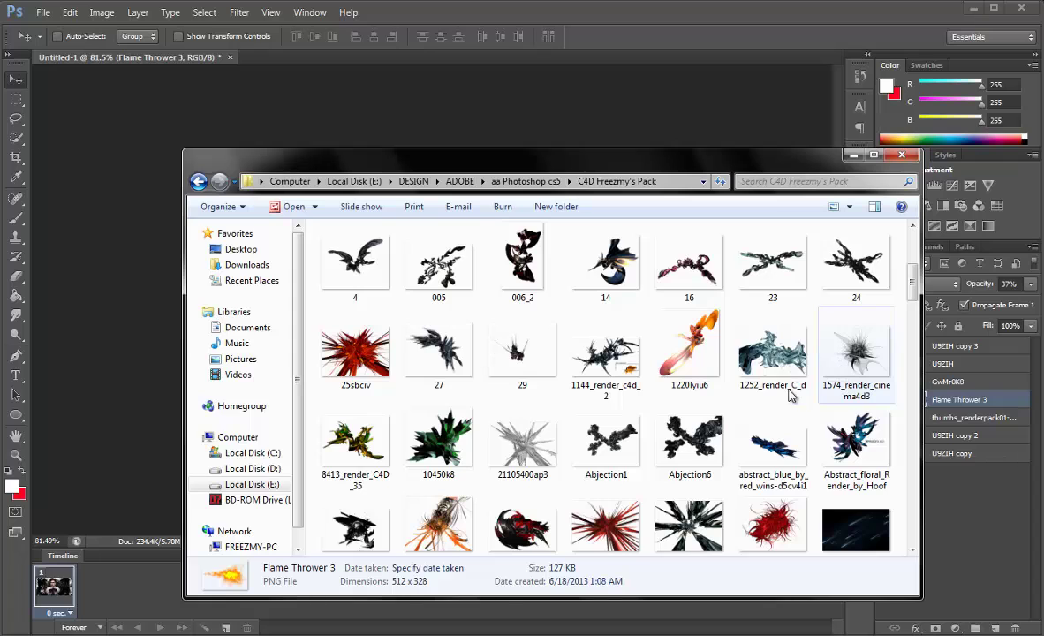
pyautogui.scroll(2, 790, 395)
pyautogui.scroll(1, 790, 395)
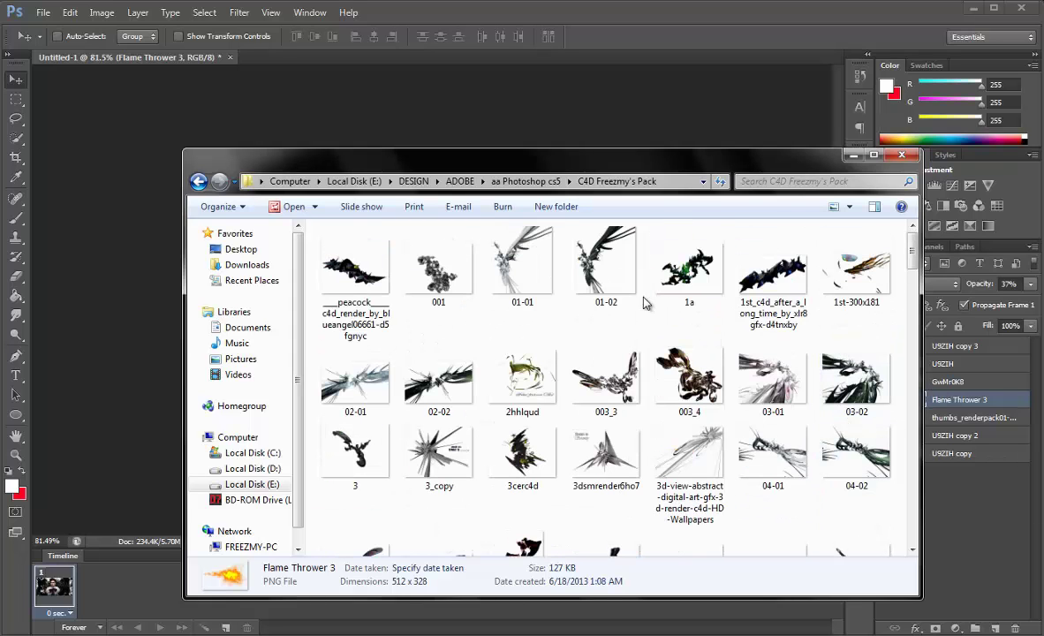
pyautogui.doubleClick(369, 261)
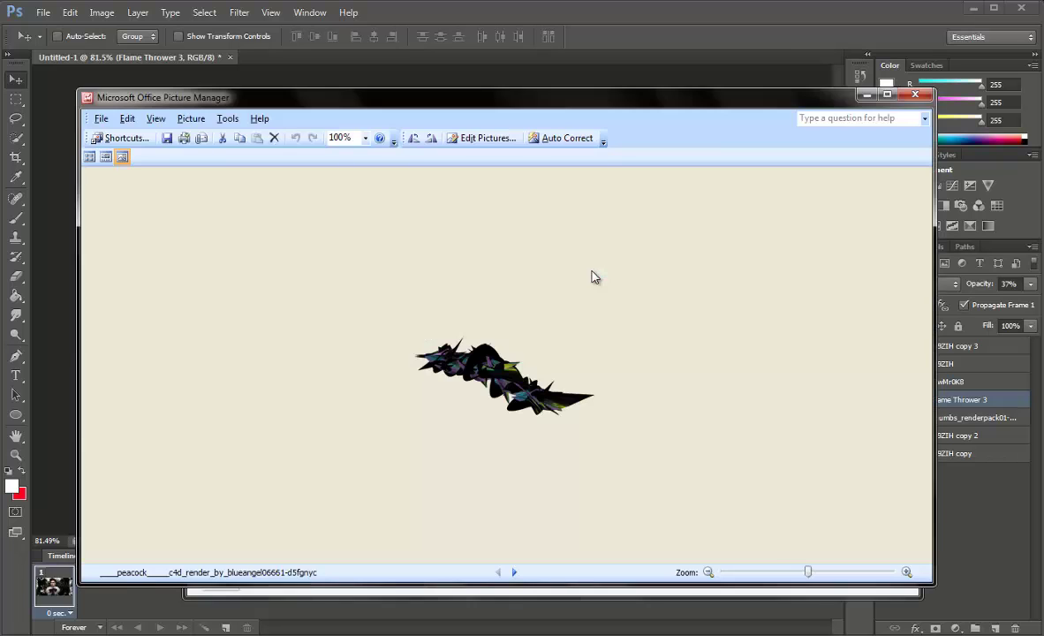
# Step: Scroll through the previewed renders to the dark 005 render
pyautogui.scroll(-1, 592, 278)
pyautogui.scroll(-1, 590, 275)
pyautogui.scroll(-1, 608, 264)
pyautogui.scroll(-1, 646, 291)
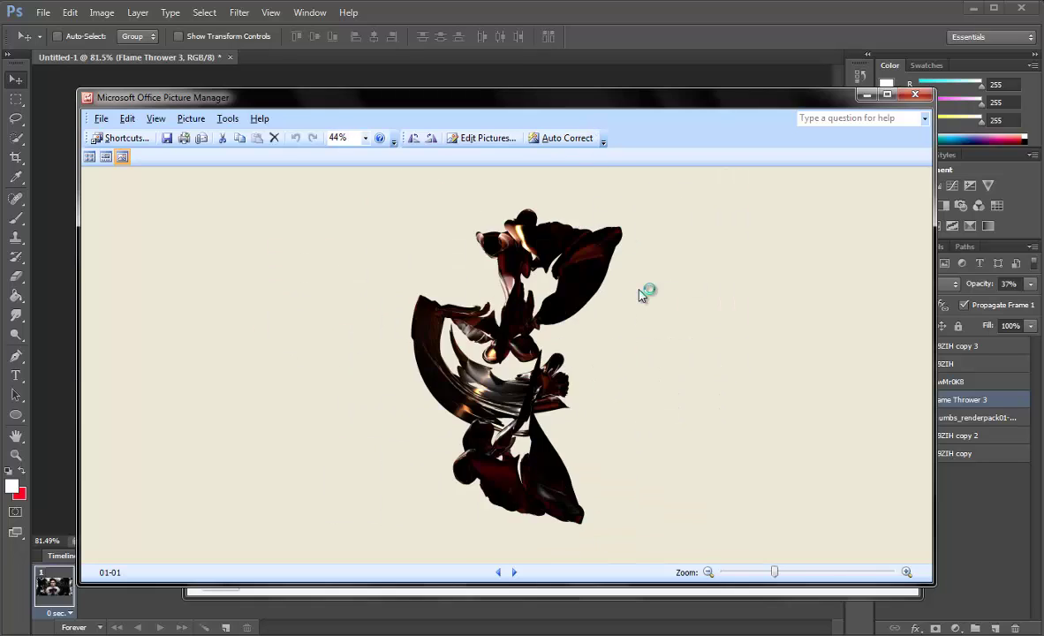
pyautogui.scroll(-1, 642, 295)
pyautogui.scroll(-1, 646, 287)
# Step: Place render 005 in the banner, enlarged and shifted up-right
pyautogui.scroll(-1, 664, 287)
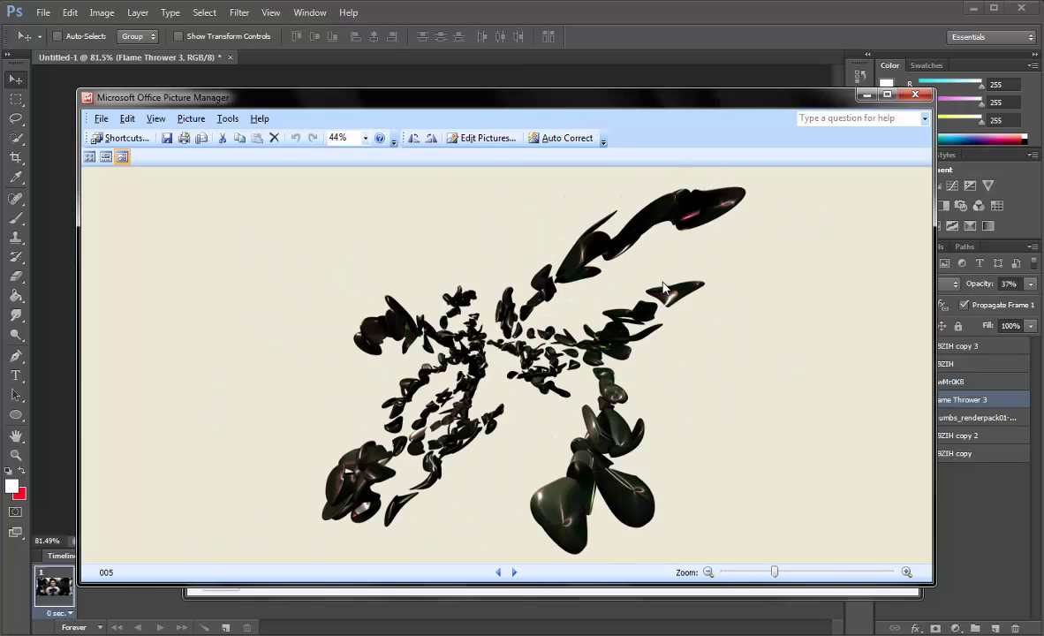
pyautogui.moveTo(492, 363)
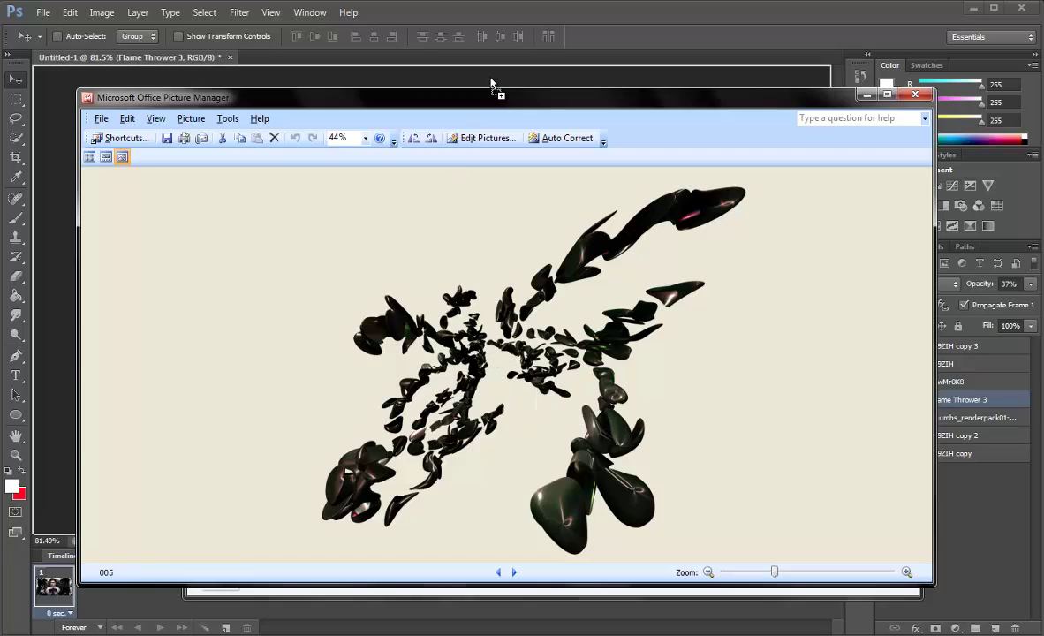
pyautogui.click(496, 87)
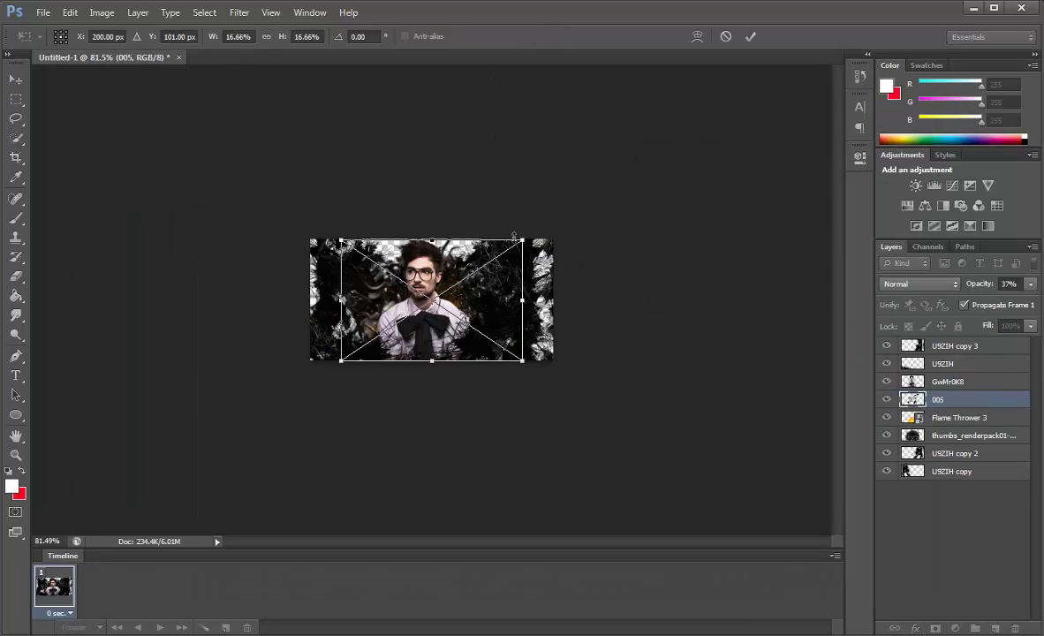
pyautogui.moveTo(552, 240); pyautogui.dragTo(710, 157)
pyautogui.moveTo(449, 236); pyautogui.dragTo(468, 211)
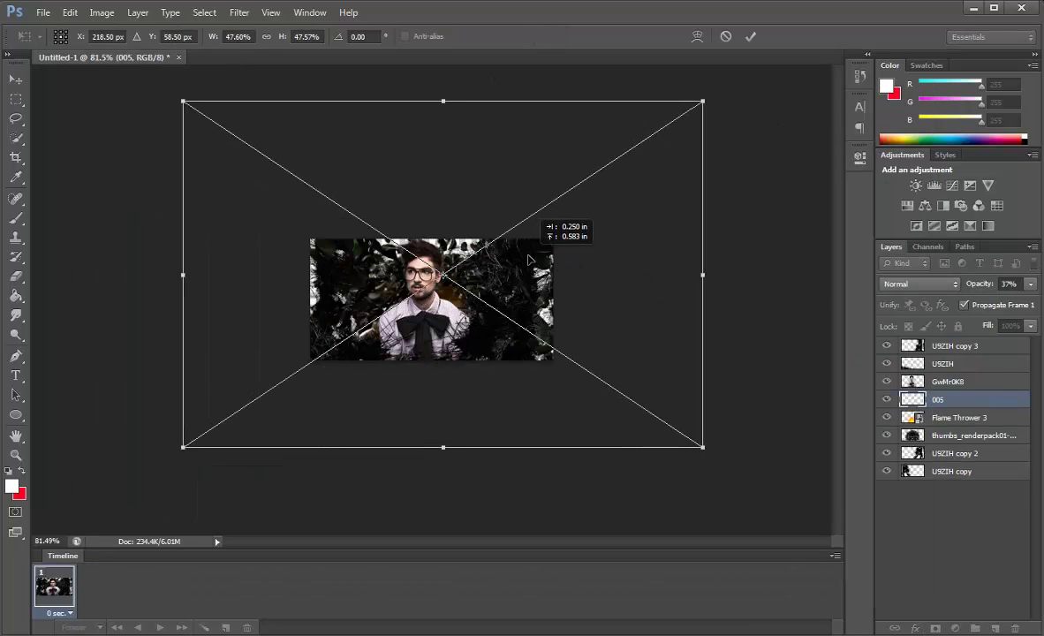
pyautogui.press('Return')
# Step: Move layer 005 to the bottom of the stack and return to the render folder
pyautogui.moveTo(975, 404); pyautogui.dragTo(923, 495)
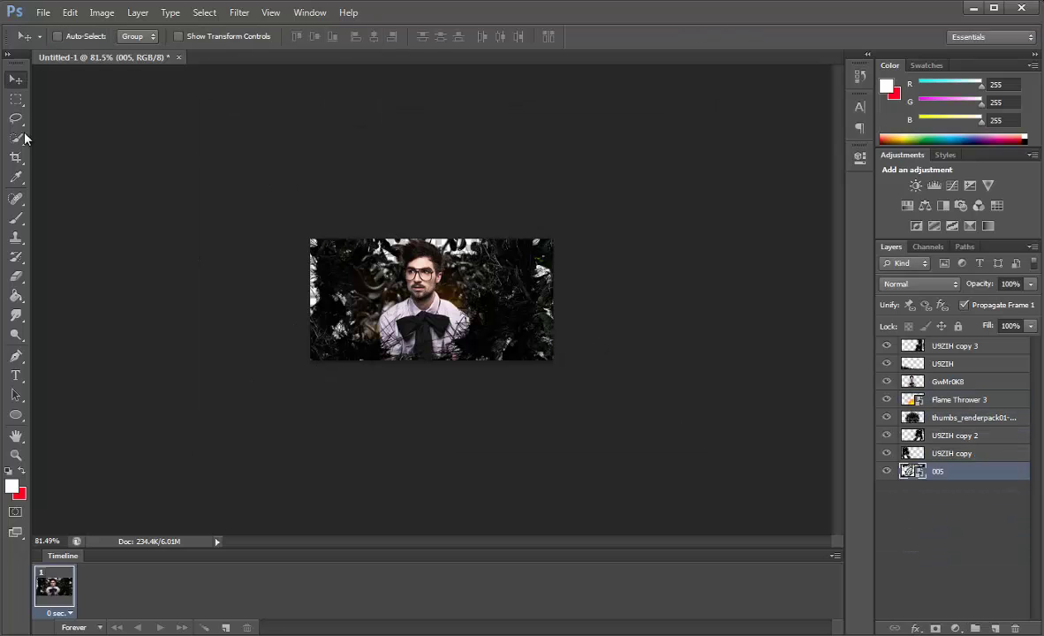
pyautogui.moveTo(549, 283); pyautogui.dragTo(559, 298)
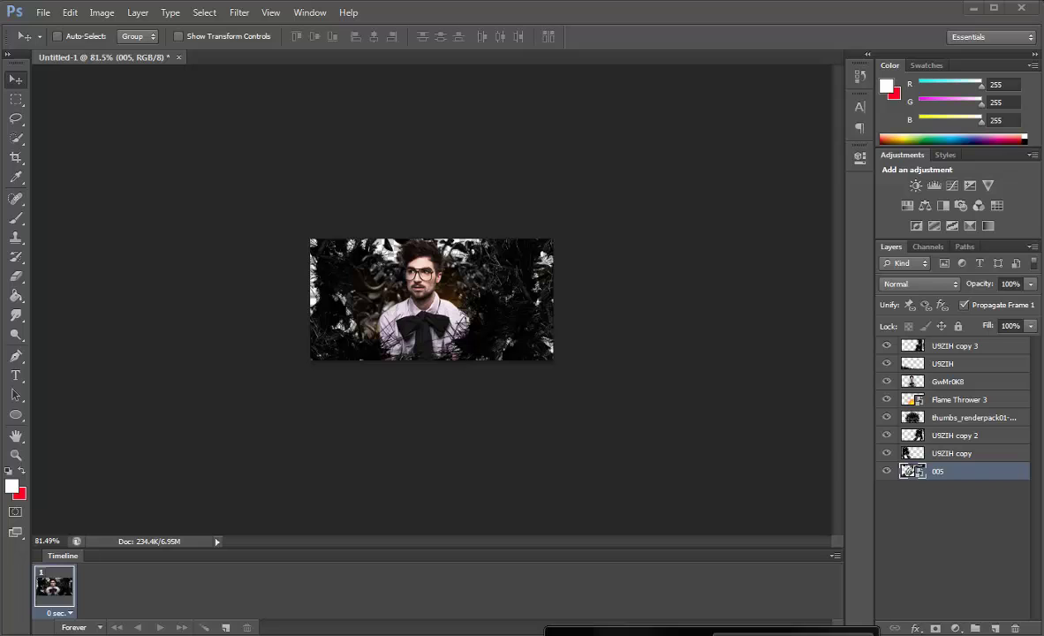
pyautogui.hotkey('alt', 'Tab')
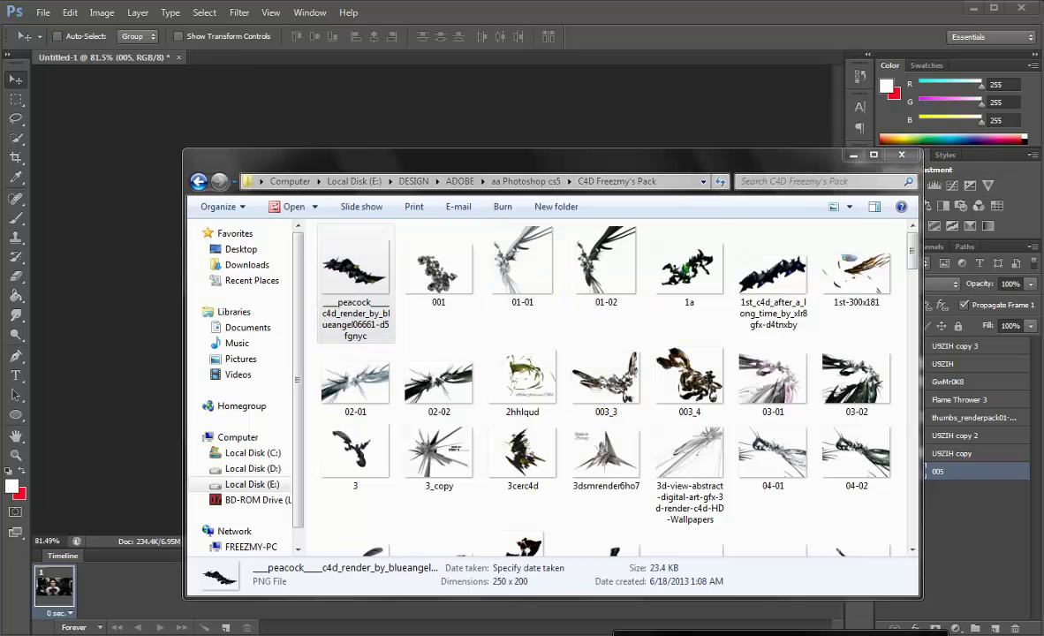
# Step: Browse the pack's renders in Picture Manager until the black-and-gold 3cerc4d appears
pyautogui.hotkey('alt', 'Tab')
pyautogui.scroll(-1, 477, 395)
pyautogui.scroll(-1, 504, 410)
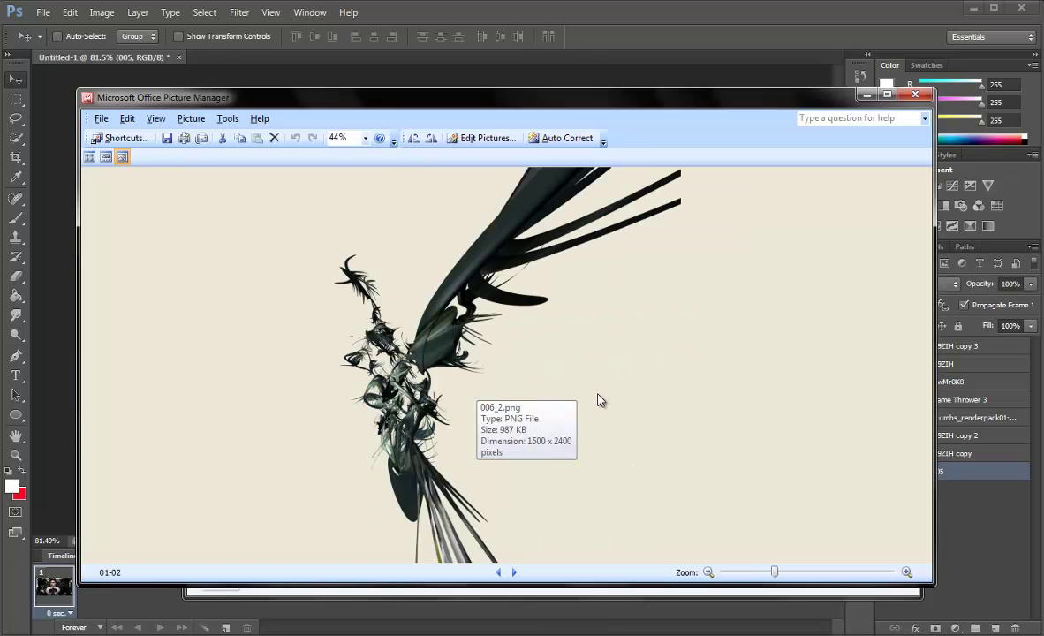
pyautogui.scroll(-1, 643, 385)
pyautogui.scroll(-1, 642, 385)
pyautogui.scroll(-1, 642, 385)
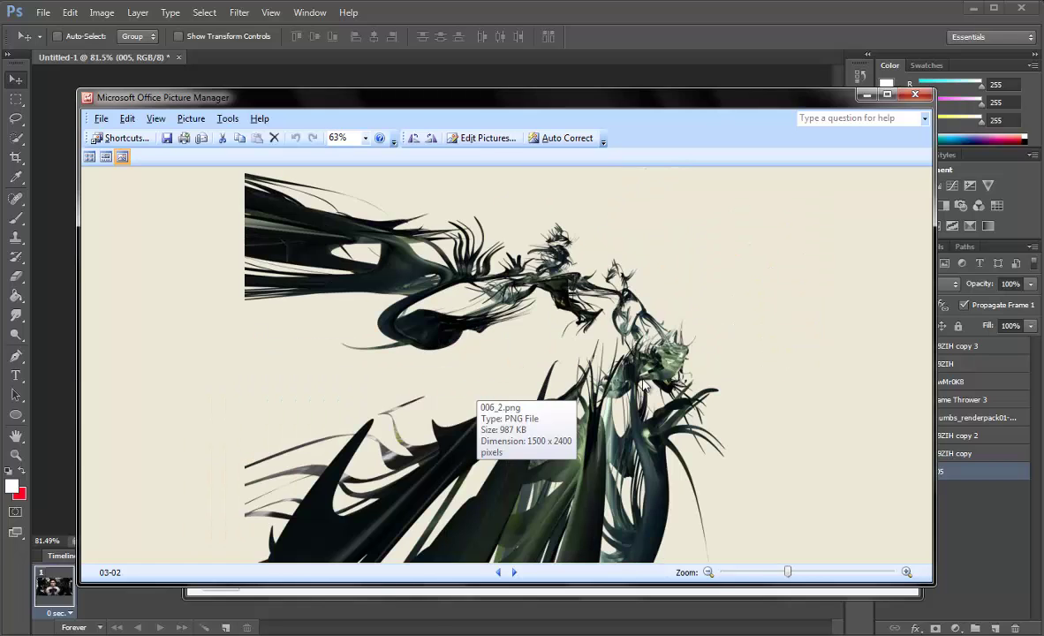
pyautogui.scroll(-1, 642, 386)
pyautogui.scroll(-1, 642, 386)
pyautogui.scroll(-1, 642, 386)
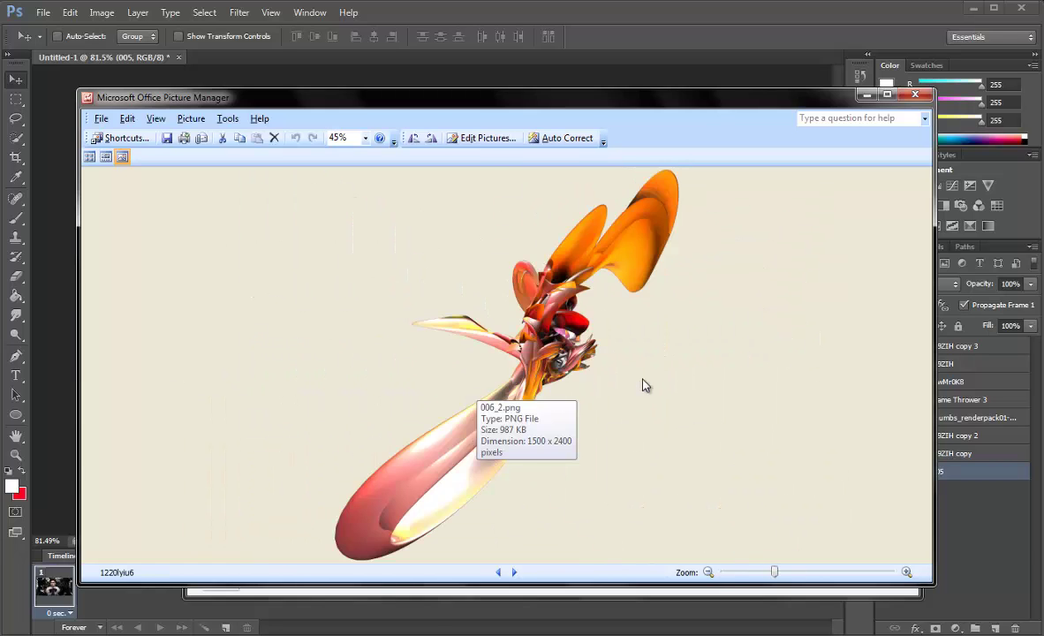
pyautogui.scroll(-1, 642, 385)
pyautogui.scroll(-1, 642, 385)
pyautogui.scroll(-1, 642, 386)
pyautogui.scroll(-1, 642, 385)
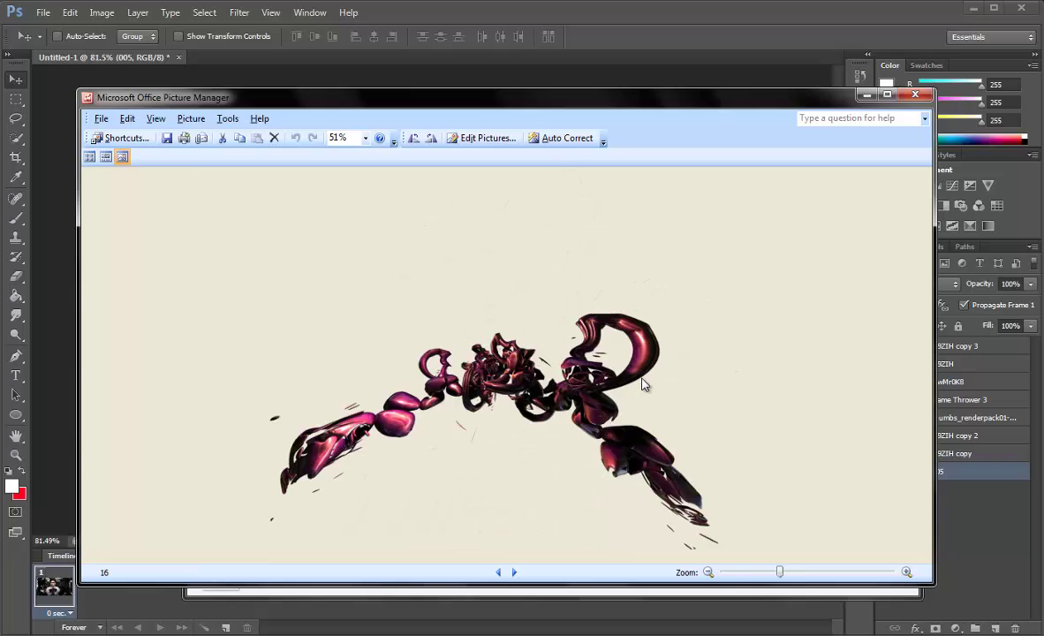
pyautogui.scroll(-1, 642, 386)
pyautogui.scroll(-1, 642, 385)
pyautogui.scroll(1, 642, 385)
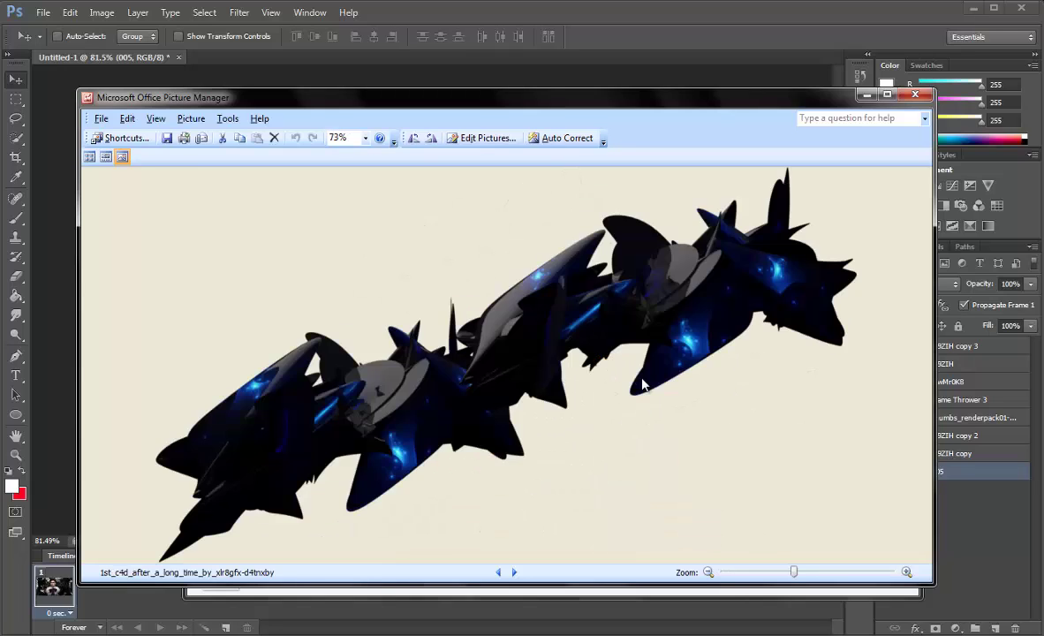
pyautogui.scroll(-1, 642, 385)
pyautogui.scroll(-1, 642, 384)
pyautogui.scroll(-1, 642, 384)
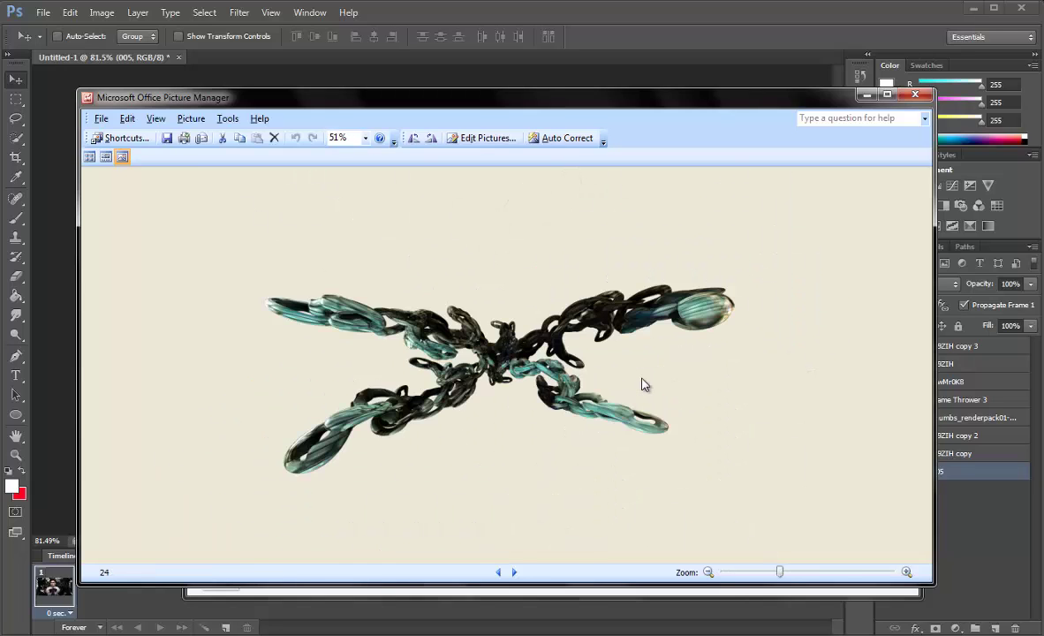
pyautogui.scroll(-1, 642, 386)
pyautogui.scroll(-1, 642, 385)
pyautogui.scroll(-1, 642, 385)
pyautogui.scroll(-1, 642, 385)
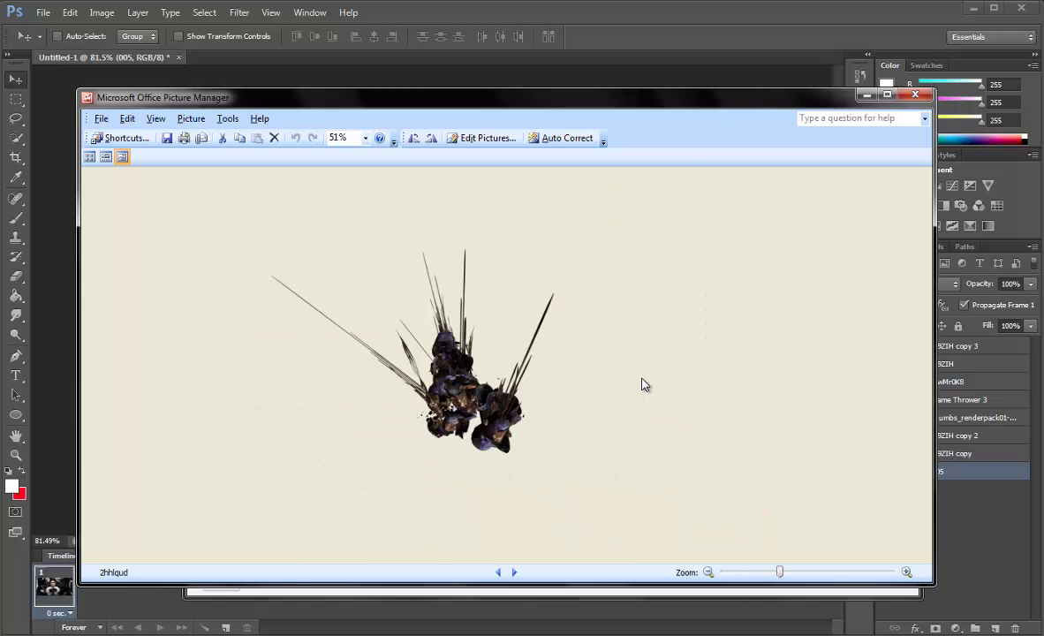
pyautogui.scroll(-1, 642, 385)
pyautogui.scroll(-1, 642, 385)
pyautogui.scroll(-1, 642, 385)
pyautogui.scroll(-1, 642, 385)
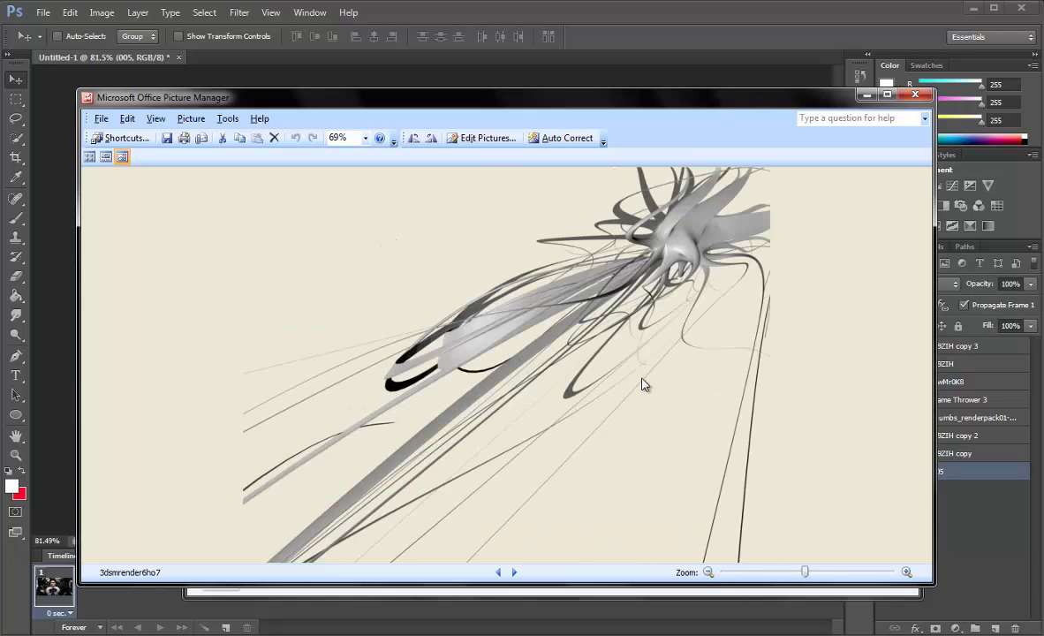
pyautogui.scroll(-1, 642, 384)
pyautogui.scroll(-1, 642, 384)
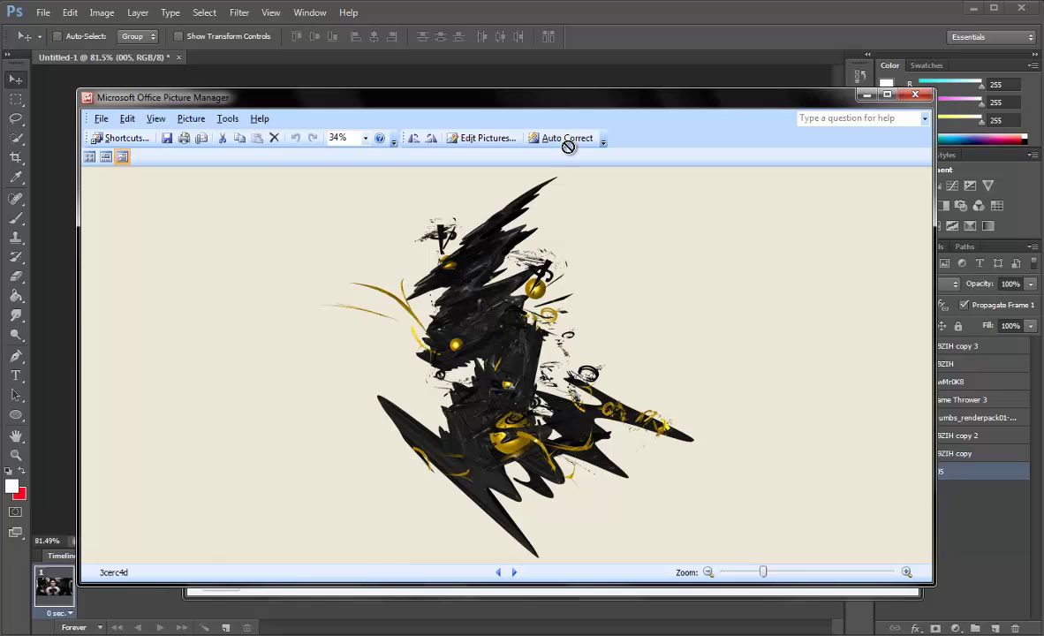
# Step: Place the 3cerc4d render enlarged in the banner, with its layer above GwMr0K8
pyautogui.moveTo(562, 85); pyautogui.dragTo(558, 77)
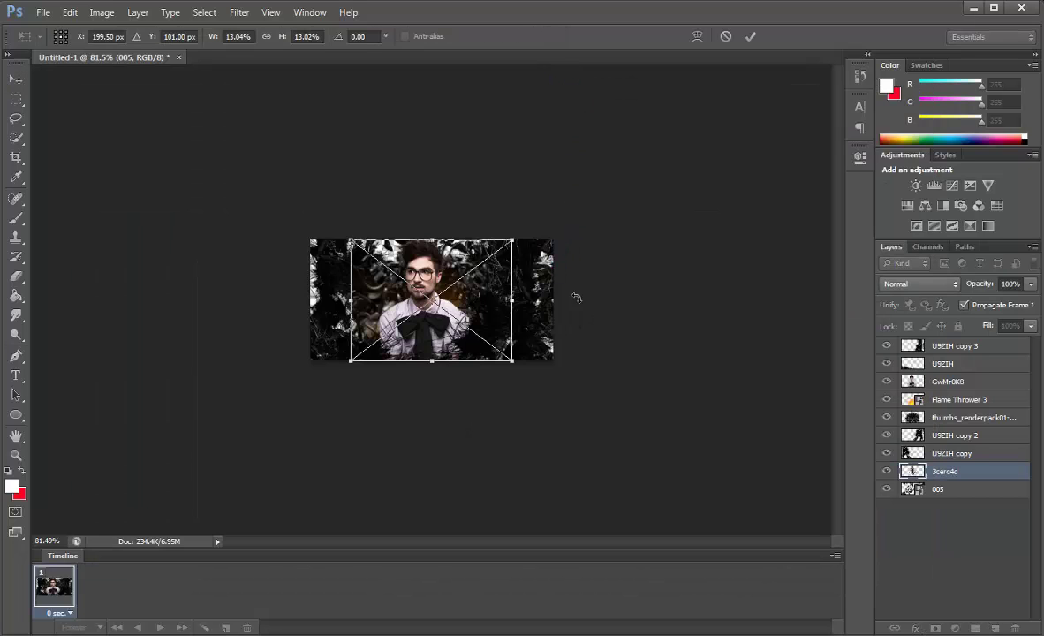
pyautogui.moveTo(510, 239); pyautogui.dragTo(557, 206)
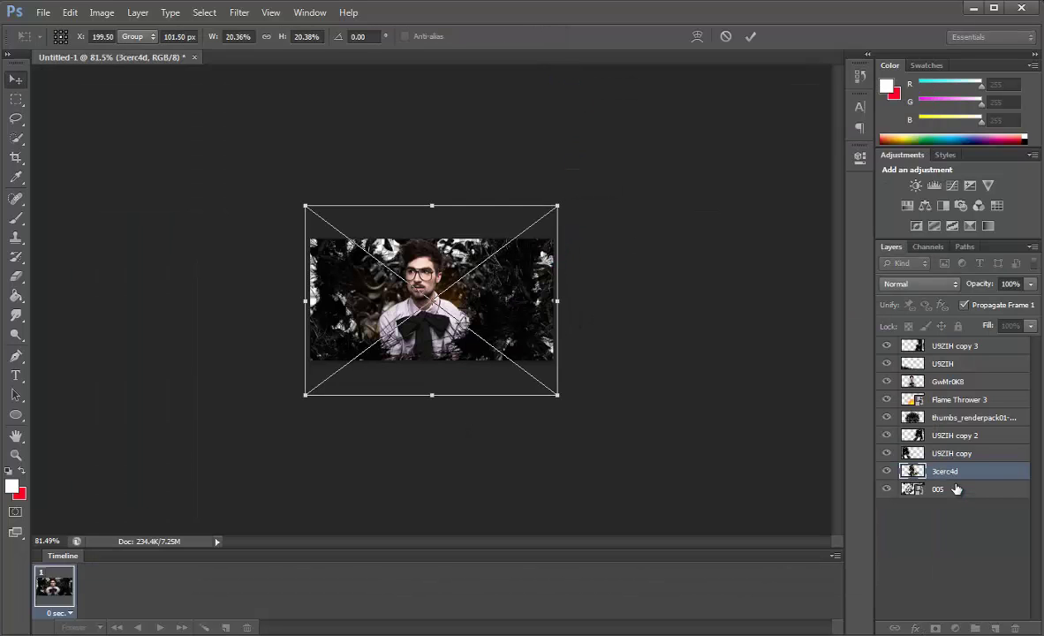
pyautogui.press('Return')
pyautogui.moveTo(957, 471); pyautogui.dragTo(953, 375)
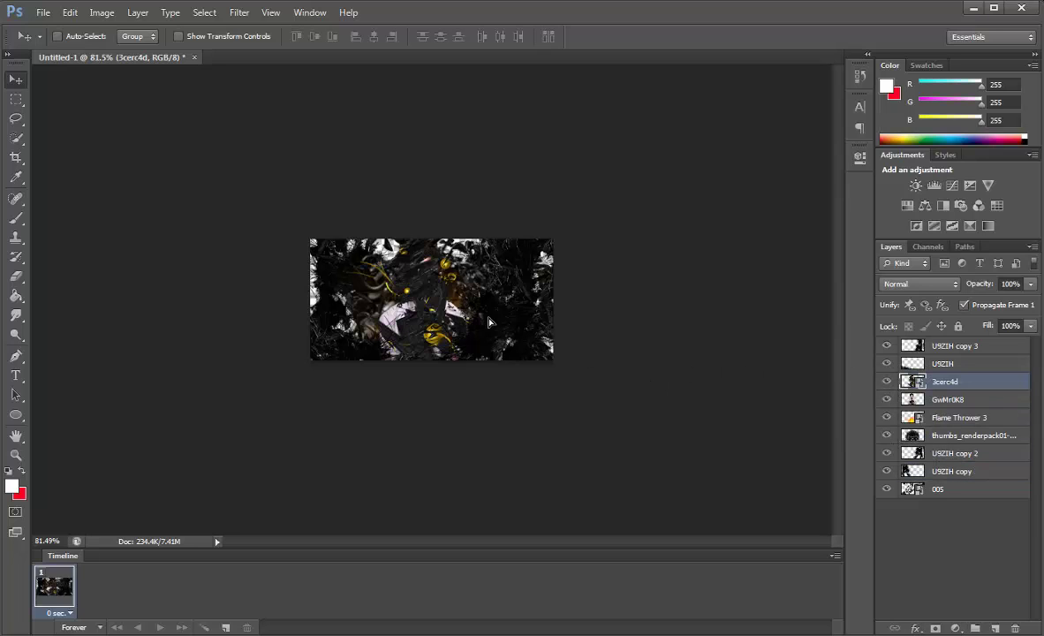
pyautogui.moveTo(489, 322); pyautogui.dragTo(472, 300)
# Step: Tilt 3cerc4d about −14° and enlarge it, move it below GwMr0K8, and duplicate it
pyautogui.hotkey('ctrl', 't')
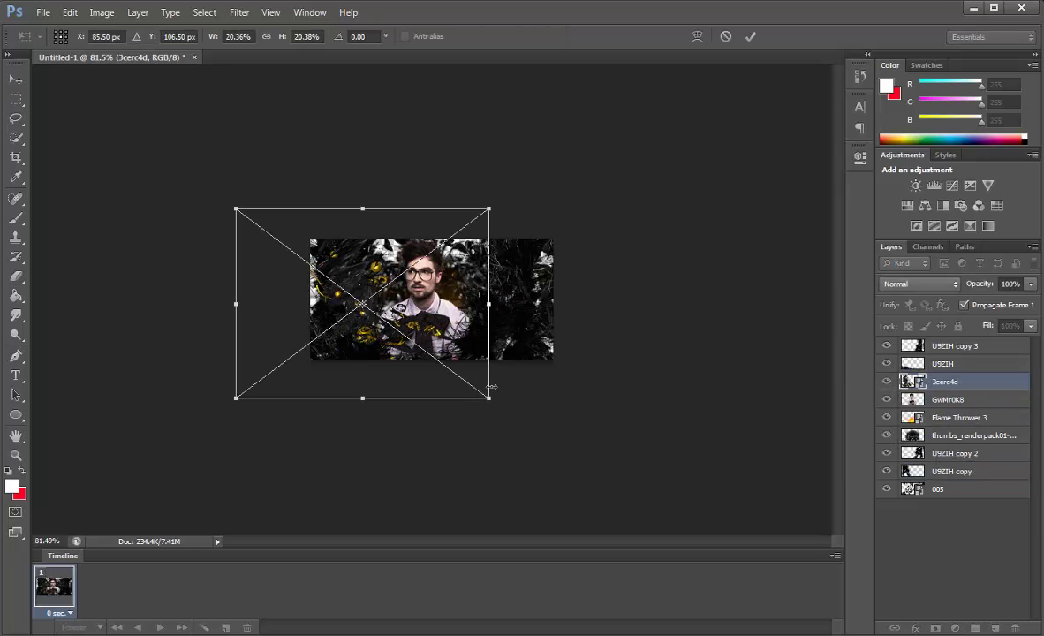
pyautogui.moveTo(489, 174)
pyautogui.mouseDown()
pyautogui.moveTo(468, 159)
pyautogui.moveTo(490, 137)
pyautogui.mouseUp()
pyautogui.moveTo(398, 241); pyautogui.dragTo(407, 248)
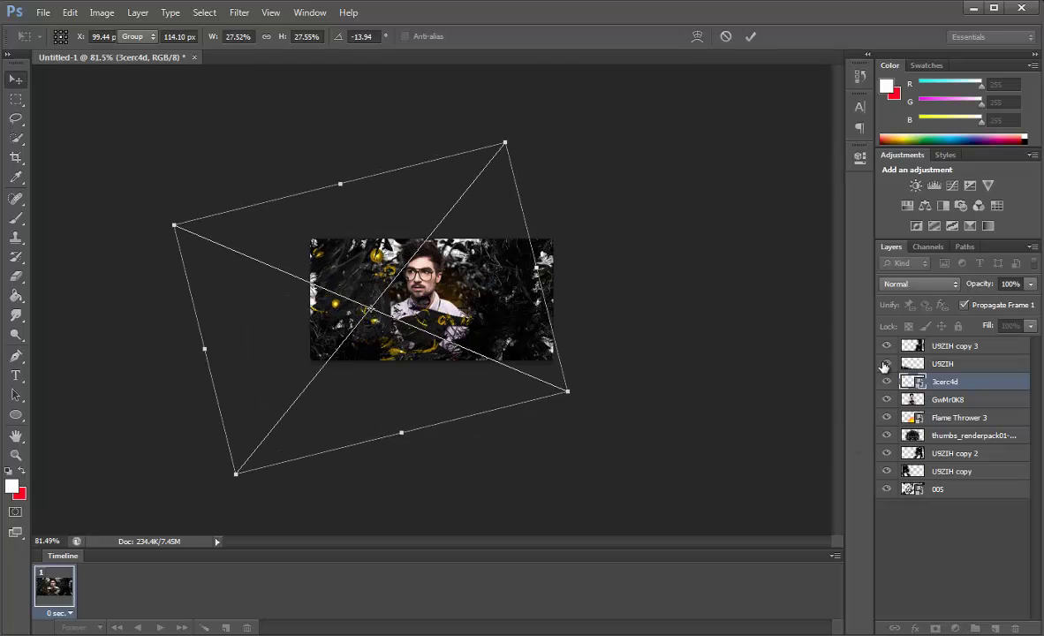
pyautogui.press('Return')
pyautogui.moveTo(945, 382)
pyautogui.mouseDown()
pyautogui.moveTo(952, 425)
pyautogui.moveTo(952, 408)
pyautogui.mouseUp()
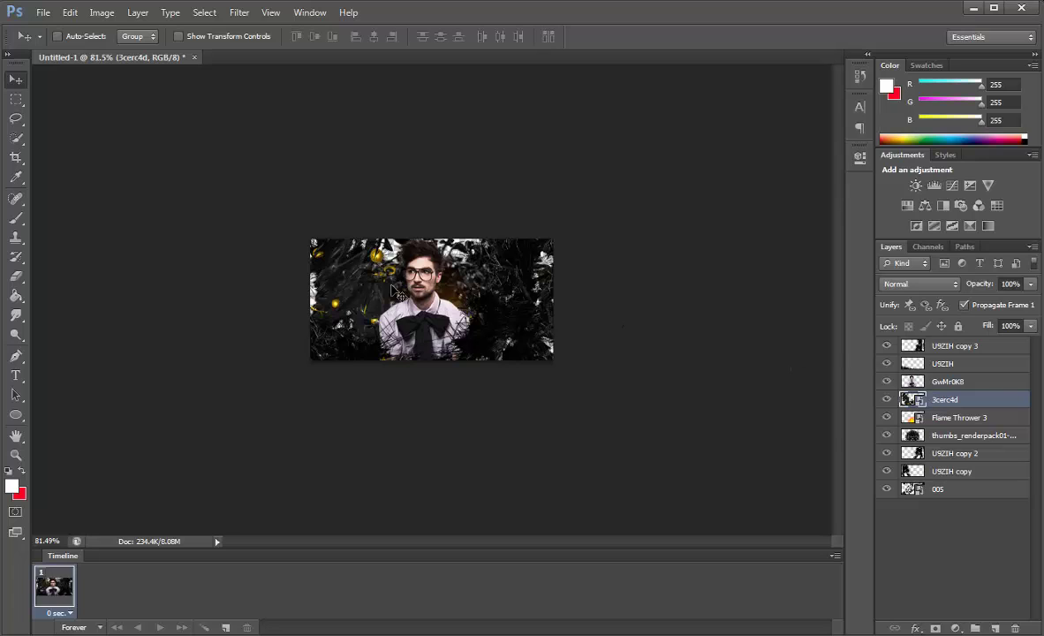
pyautogui.hotkey('ctrl', 'j')
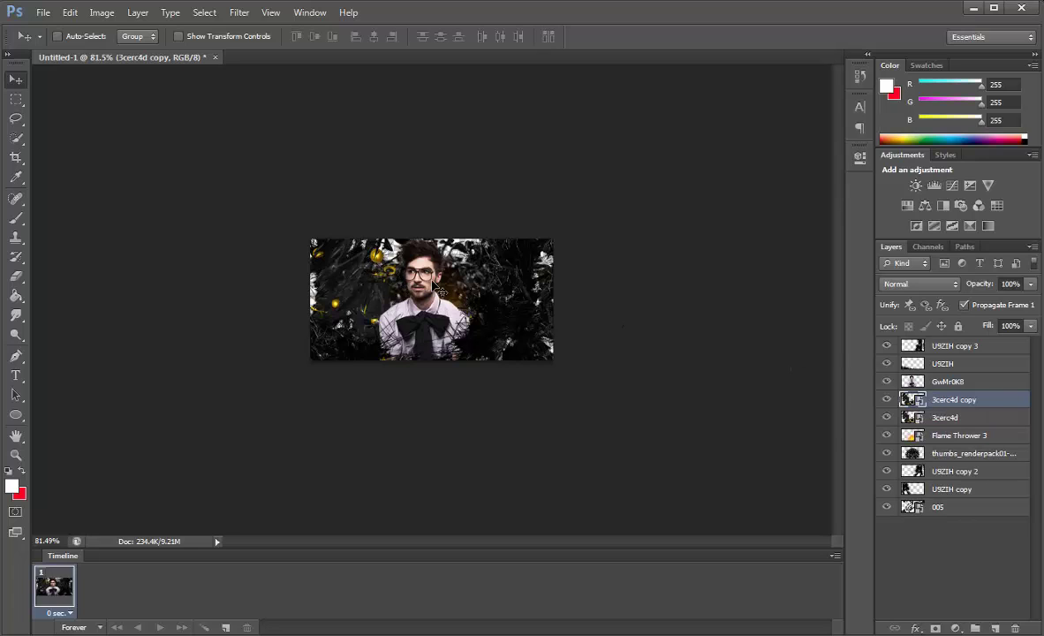
# Step: Flip the 3cerc4d copy vertically and move it up and to the right
pyautogui.hotkey('ctrl', 't')
pyautogui.rightClick(380, 275)
pyautogui.click(453, 484)
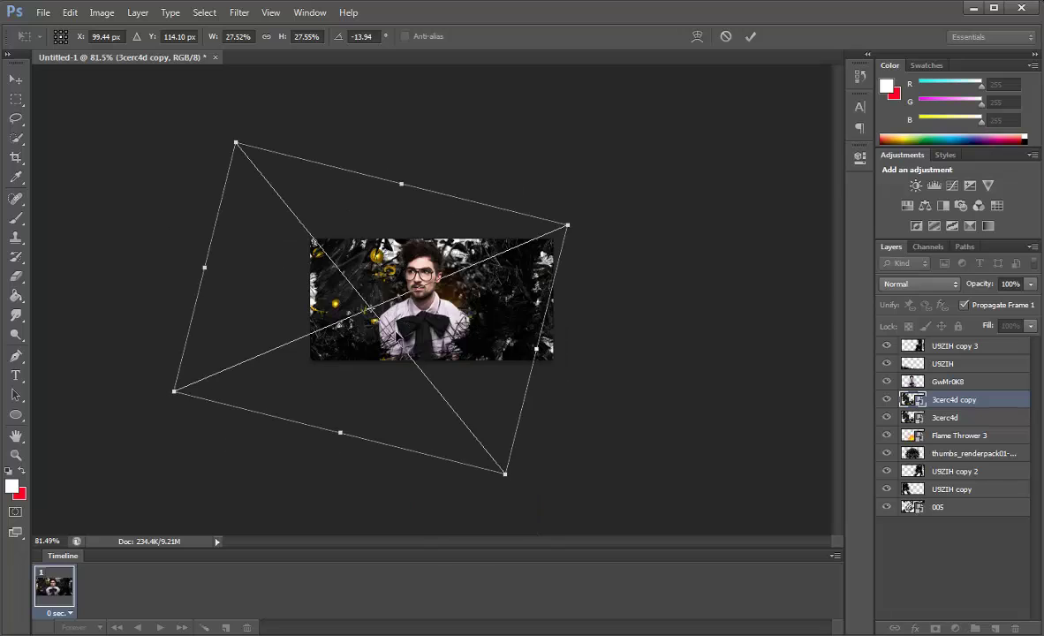
pyautogui.moveTo(365, 311)
pyautogui.mouseDown()
pyautogui.moveTo(521, 236)
pyautogui.moveTo(522, 252)
pyautogui.mouseUp()
pyautogui.press('Return')
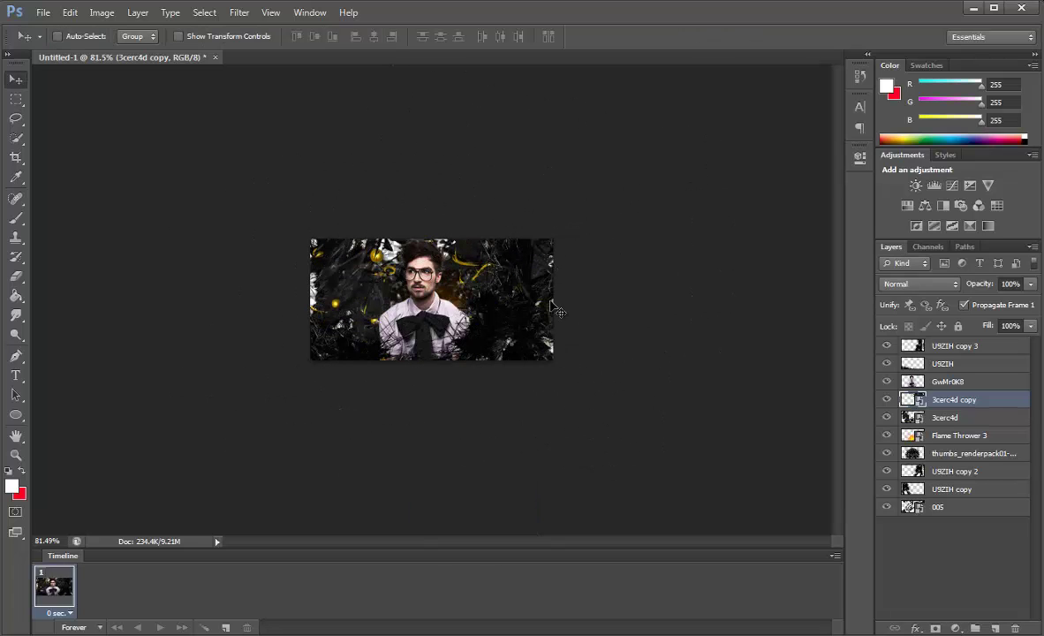
# Step: Duplicate the render again as the top layer, with its streaks moved down-left over the portrait
pyautogui.hotkey('ctrl', 'j')
pyautogui.moveTo(920, 401); pyautogui.dragTo(931, 344)
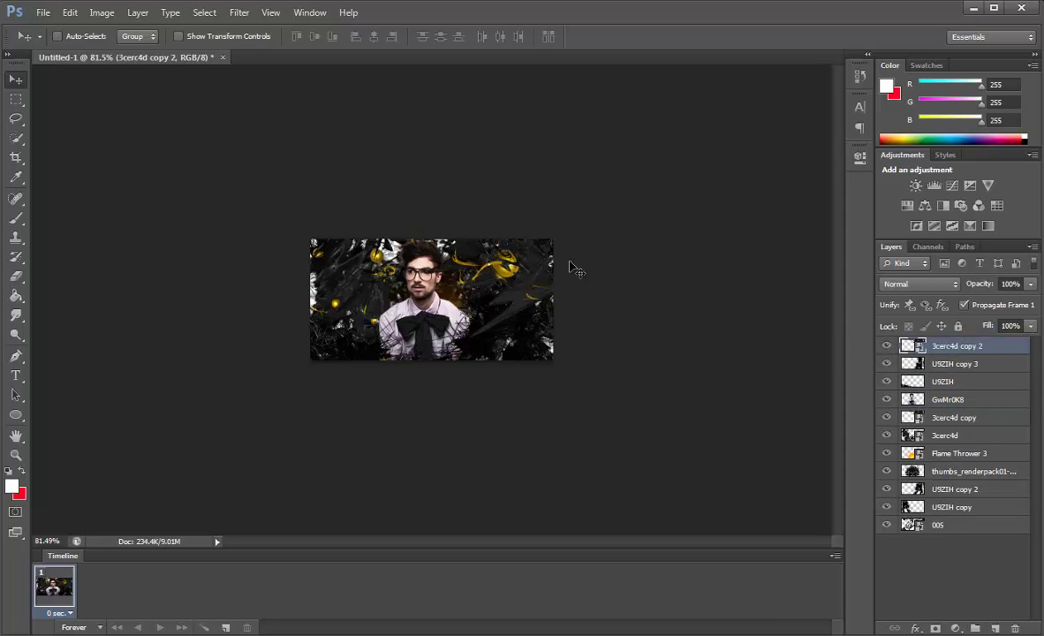
pyautogui.moveTo(575, 269); pyautogui.dragTo(415, 327)
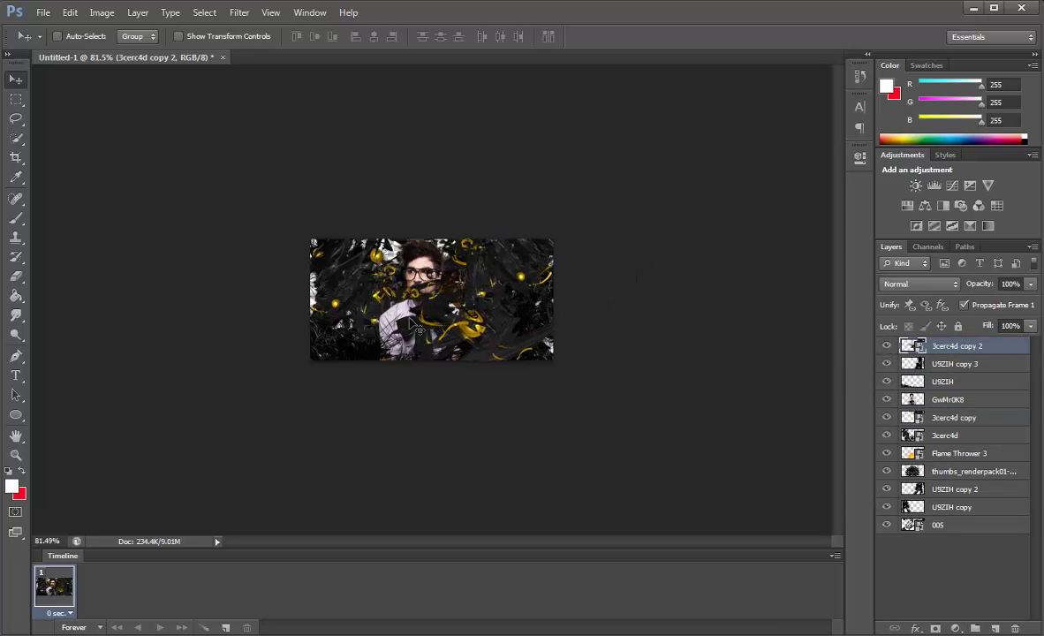
# Step: Rasterize the top fragment layer and erase the fragments covering the man's face
pyautogui.click(15, 120)
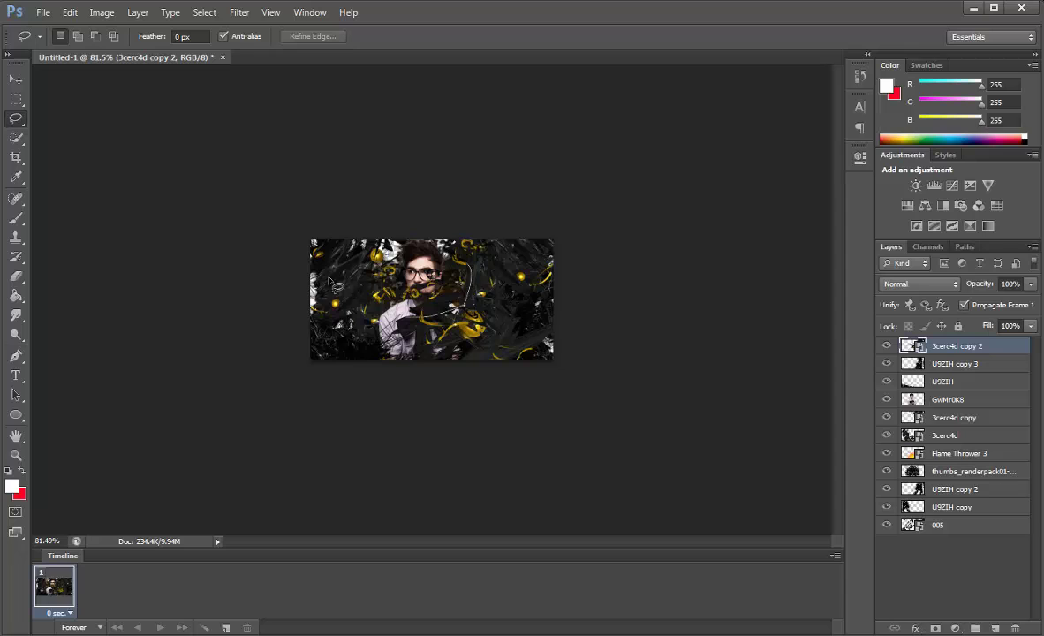
pyautogui.moveTo(336, 287); pyautogui.dragTo(406, 340)
pyautogui.press('Delete')
pyautogui.click(491, 293)
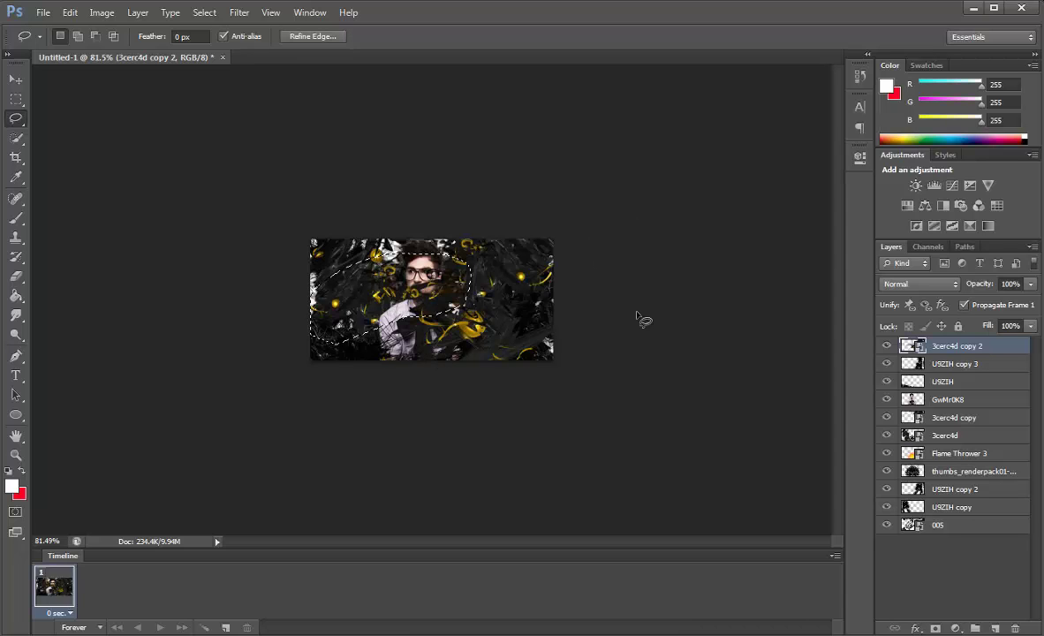
pyautogui.rightClick(962, 354)
pyautogui.click(854, 394)
pyautogui.press('Delete')
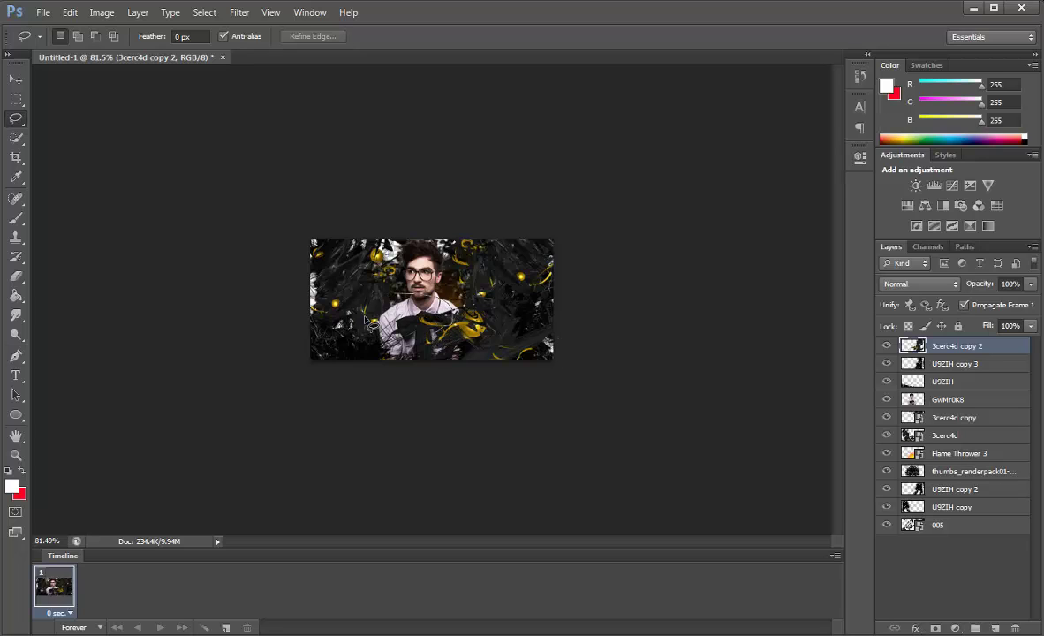
# Step: Erase the fragments over the man's chest and duplicate the erased layer
pyautogui.moveTo(452, 351); pyautogui.dragTo(456, 358)
pyautogui.press('Delete')
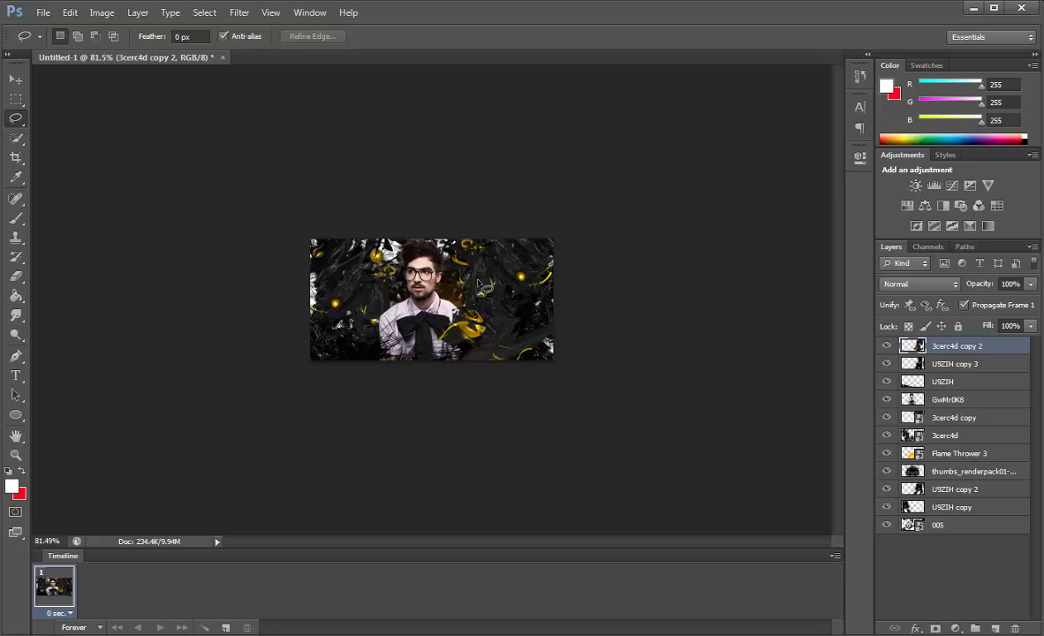
pyautogui.moveTo(470, 285); pyautogui.dragTo(473, 286)
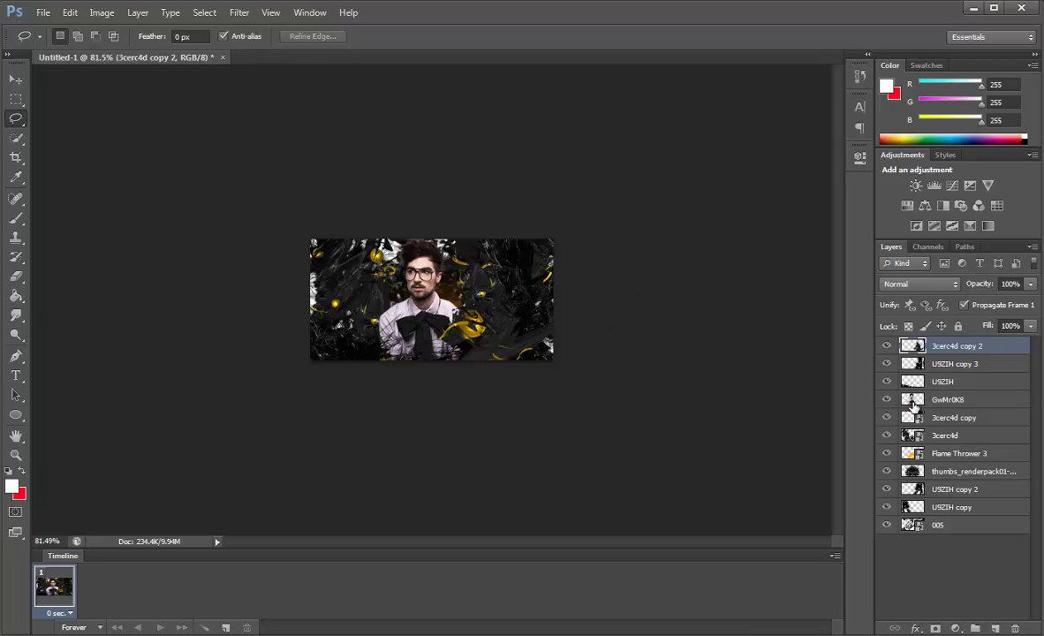
pyautogui.hotkey('ctrl', 'j')
pyautogui.hotkey('ctrl', 't')
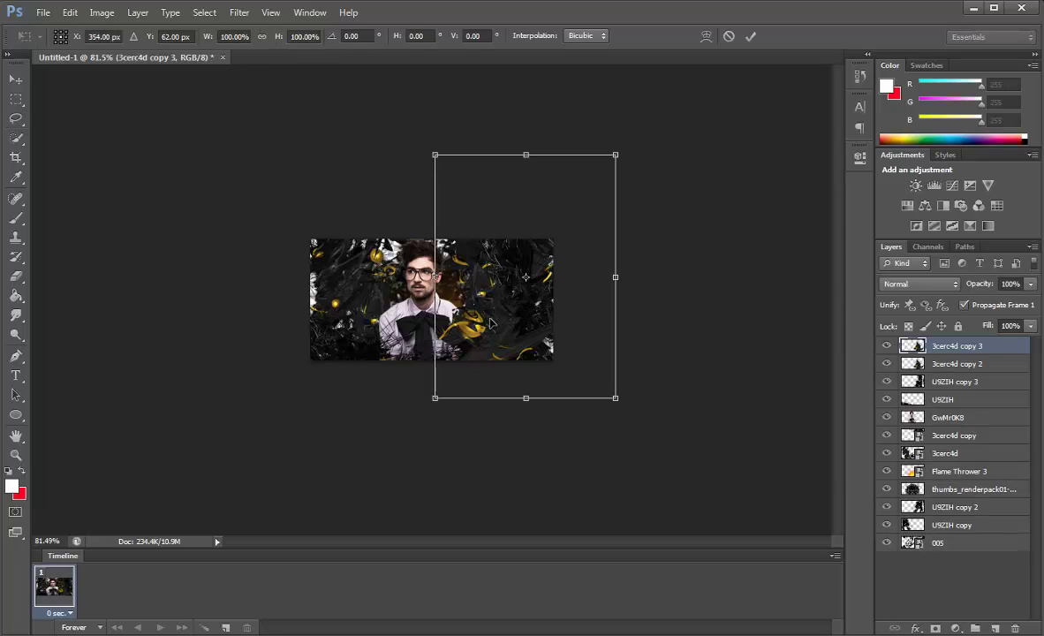
# Step: Mirror the fragment copy horizontally and shift it to the left
pyautogui.rightClick(498, 318)
pyautogui.click(593, 542)
pyautogui.press('Return')
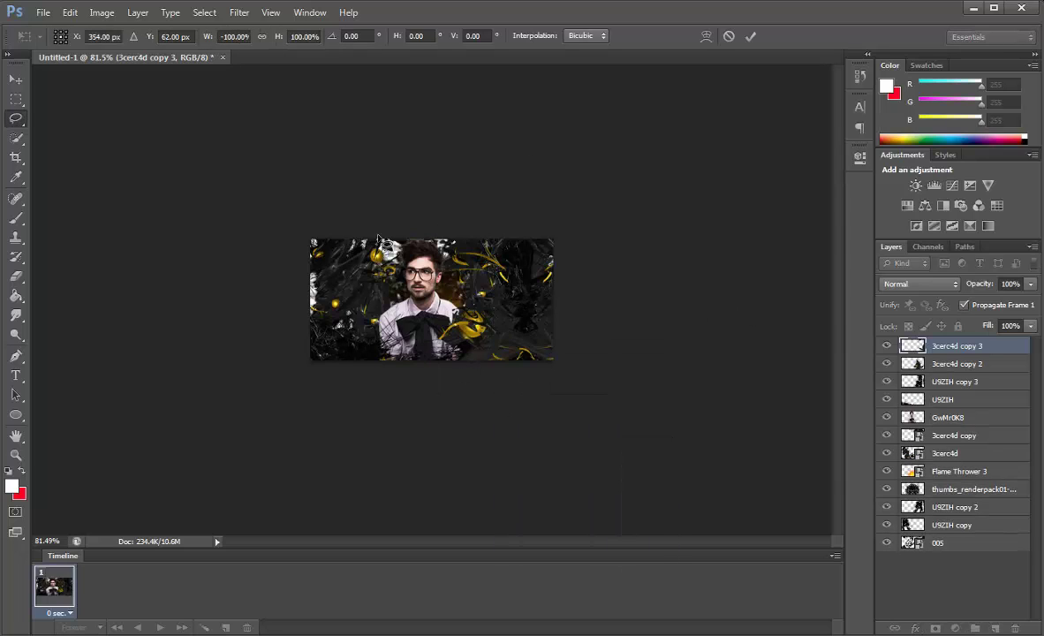
pyautogui.click(16, 79)
pyautogui.moveTo(539, 304)
pyautogui.mouseDown()
pyautogui.moveTo(407, 308)
pyautogui.moveTo(378, 235)
pyautogui.moveTo(375, 251)
pyautogui.mouseUp()
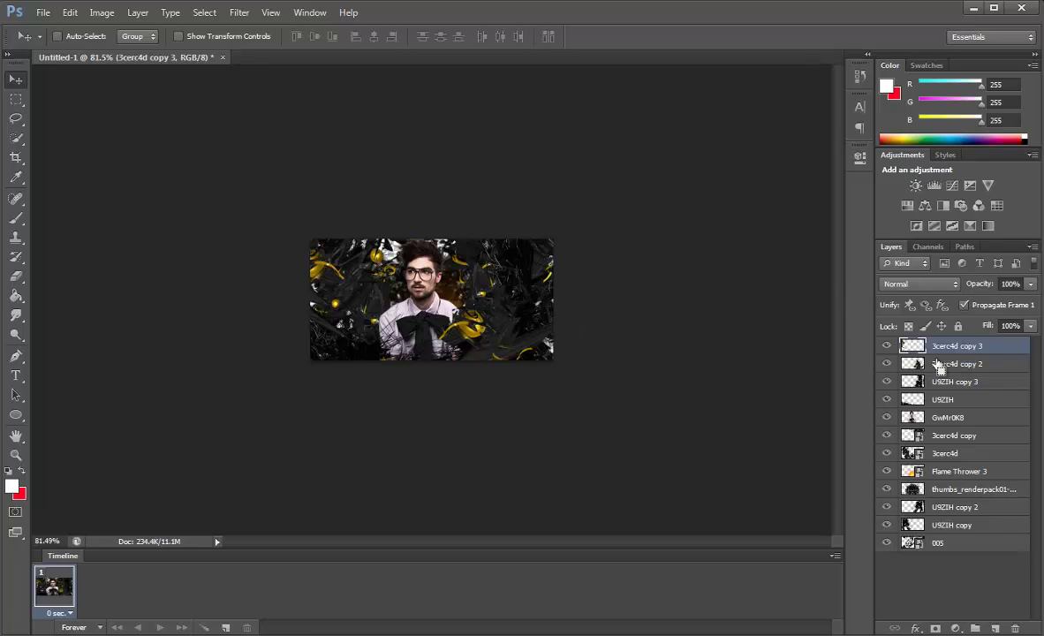
# Step: Add a fragment copy below U9ZIH, rotated about −57° and stretched toward the lower left
pyautogui.moveTo(938, 368)
pyautogui.mouseDown()
pyautogui.moveTo(938, 346)
pyautogui.moveTo(955, 418)
pyautogui.mouseUp()
pyautogui.hotkey('ctrl', 't')
pyautogui.moveTo(531, 493)
pyautogui.mouseDown()
pyautogui.moveTo(595, 273)
pyautogui.moveTo(583, 331)
pyautogui.mouseUp()
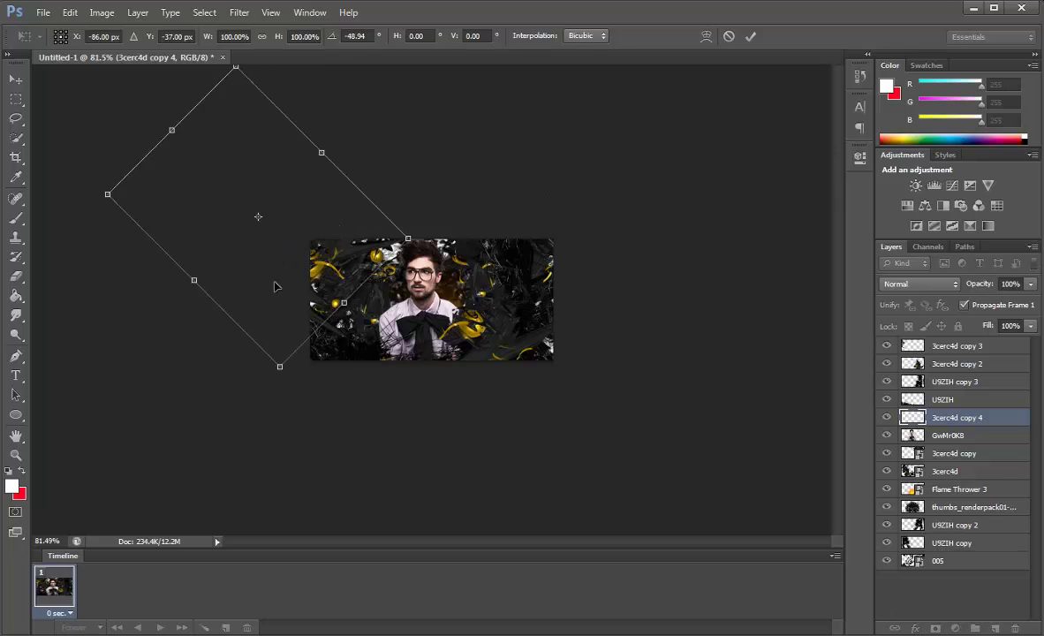
pyautogui.moveTo(275, 286)
pyautogui.mouseDown()
pyautogui.moveTo(310, 373)
pyautogui.moveTo(559, 396)
pyautogui.mouseUp()
pyautogui.moveTo(420, 396)
pyautogui.mouseDown()
pyautogui.moveTo(433, 415)
pyautogui.moveTo(403, 401)
pyautogui.mouseUp()
pyautogui.moveTo(339, 389); pyautogui.dragTo(349, 397)
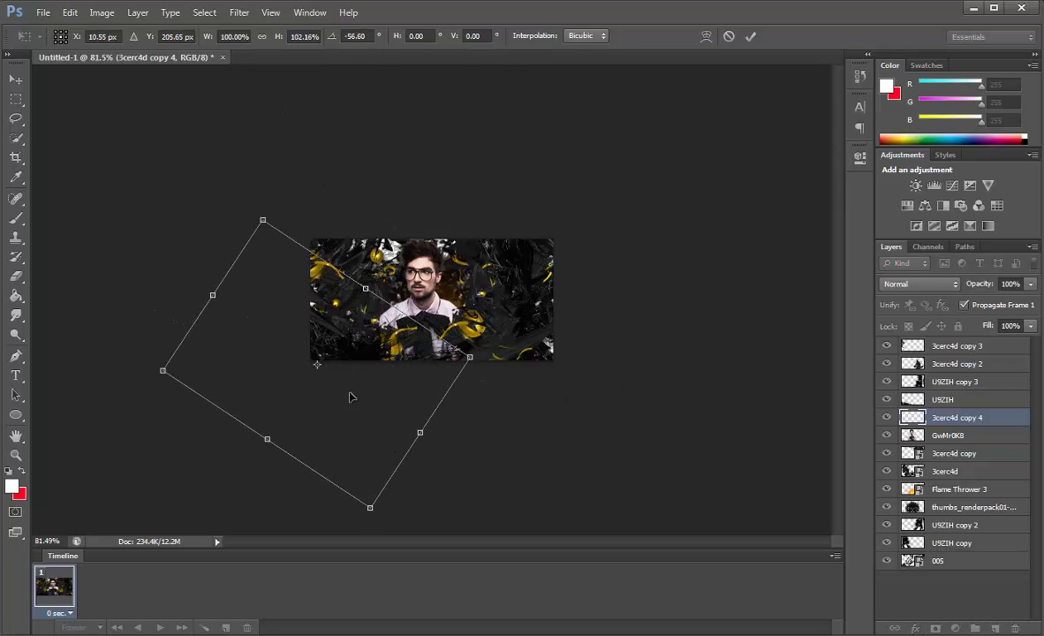
pyautogui.press('Return')
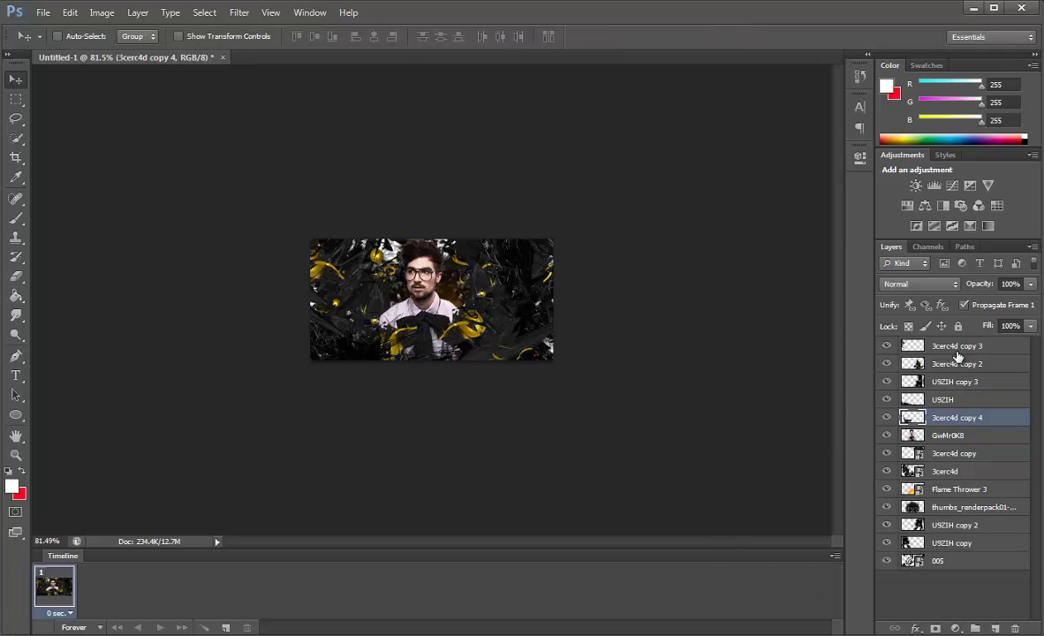
pyautogui.click(952, 439)
# Step: Enlarge the man's GwMr0K8 layer to about 117% and nudge it into place
pyautogui.hotkey('ctrl', 't')
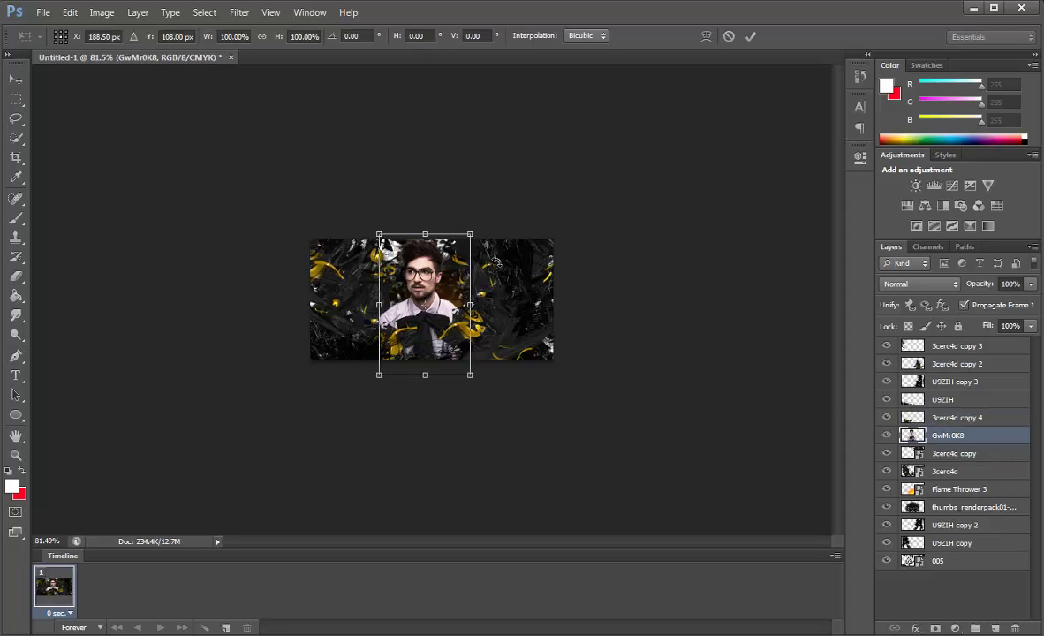
pyautogui.moveTo(471, 236); pyautogui.dragTo(475, 223)
pyautogui.press('Return')
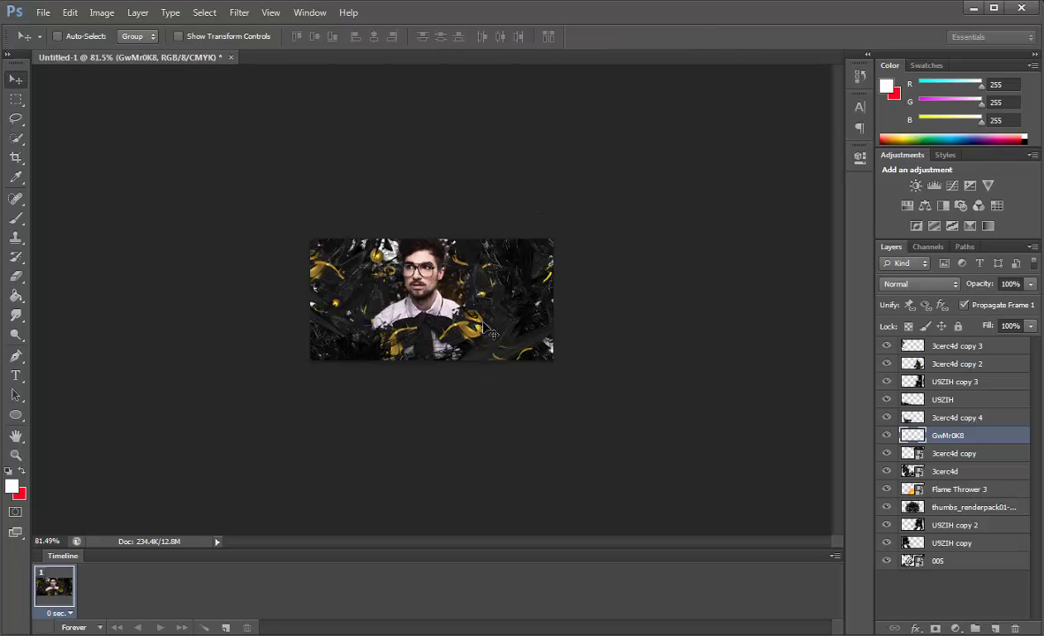
pyautogui.moveTo(484, 326); pyautogui.dragTo(485, 323)
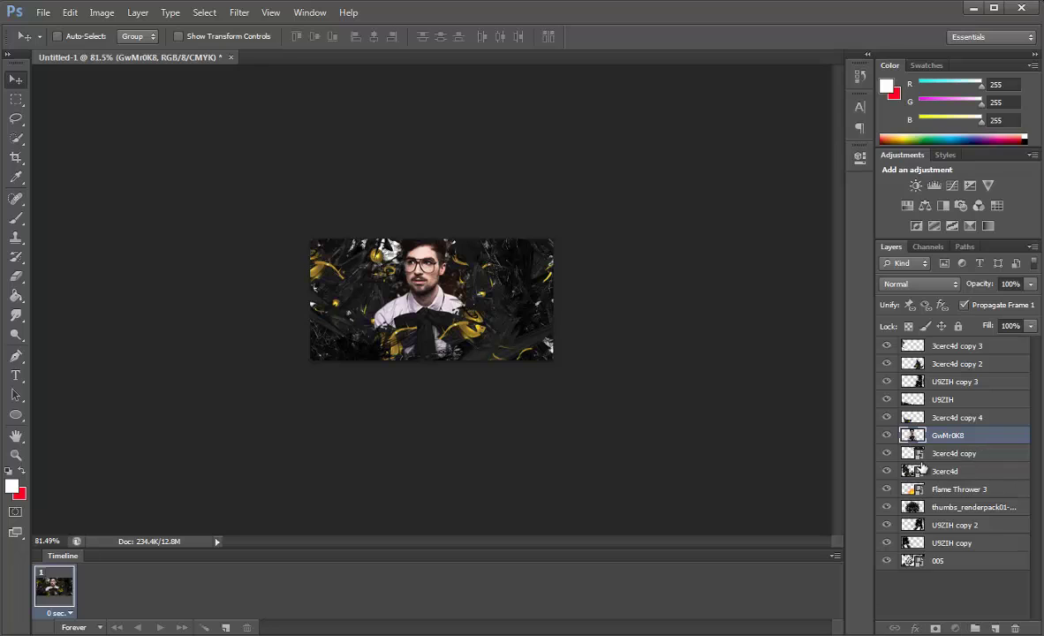
# Step: On a new layer, paint a soft 143 px white glow around the face at 4% opacity
pyautogui.click(919, 455)
pyautogui.click(994, 628)
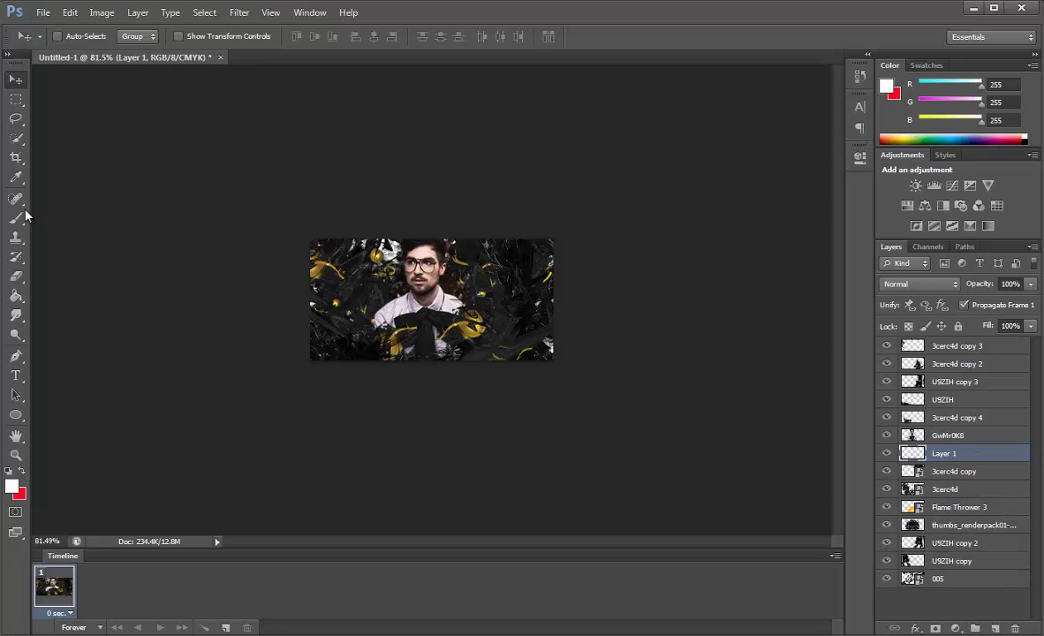
pyautogui.click(17, 218)
pyautogui.click(77, 37)
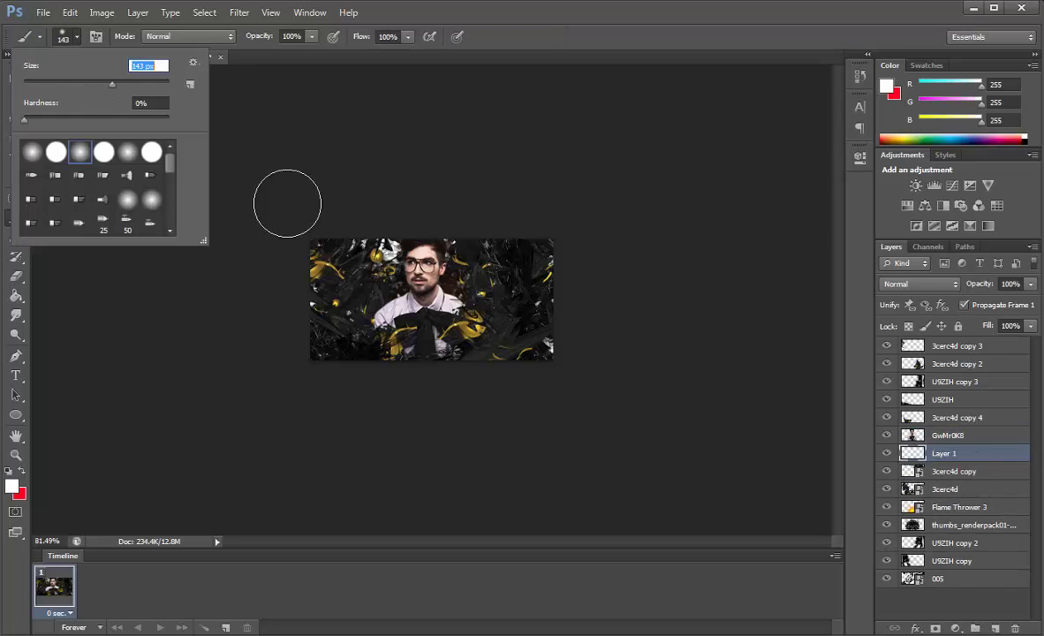
pyautogui.press('Return')
pyautogui.moveTo(380, 282)
pyautogui.mouseDown()
pyautogui.moveTo(441, 268)
pyautogui.moveTo(388, 282)
pyautogui.mouseUp()
pyautogui.moveTo(978, 287); pyautogui.dragTo(887, 281)
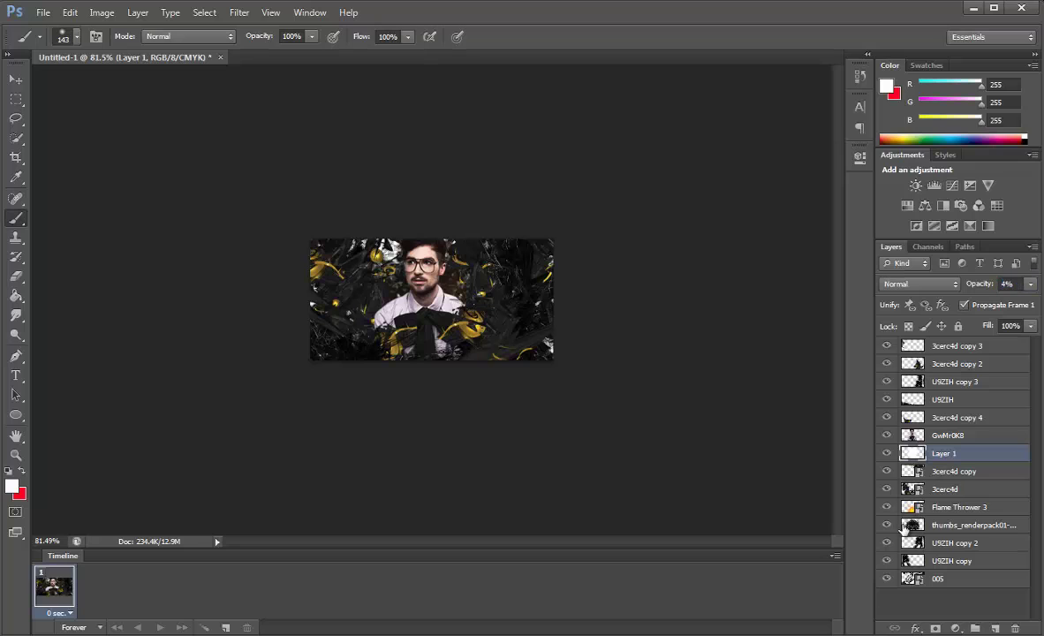
pyautogui.click(993, 628)
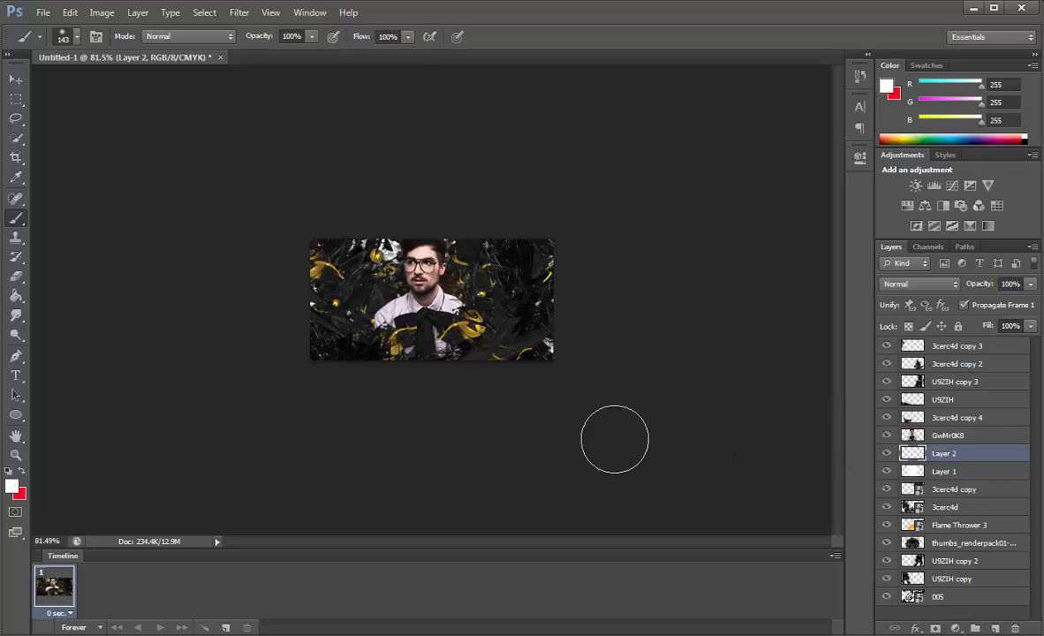
# Step: Paint red around the head on Layer 2 in Lighten mode at 11% opacity, then add Layer 3
pyautogui.click(21, 473)
pyautogui.click(12, 486)
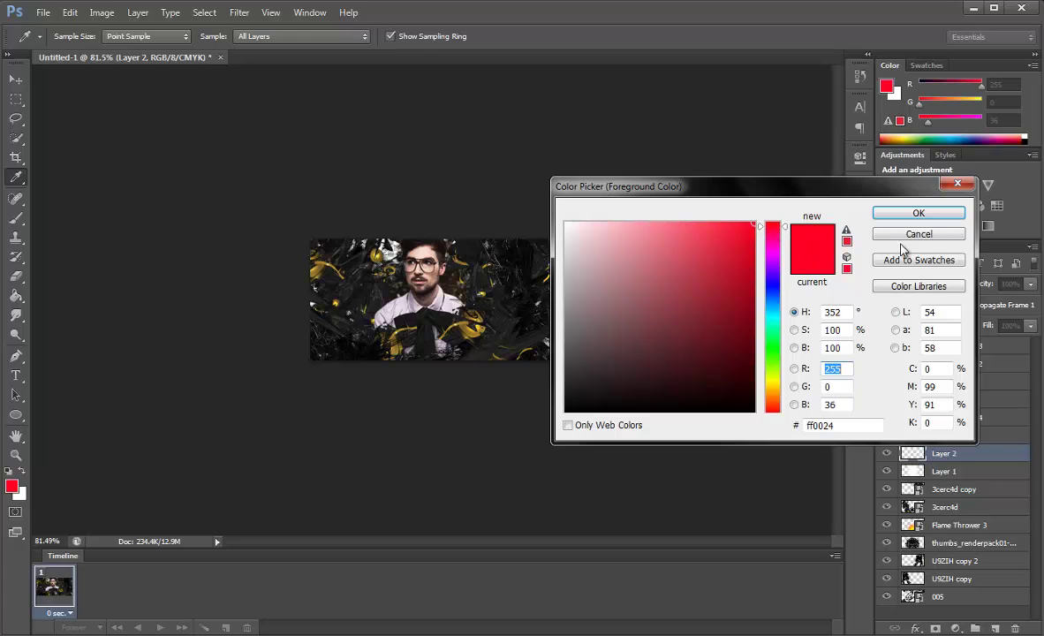
pyautogui.click(918, 213)
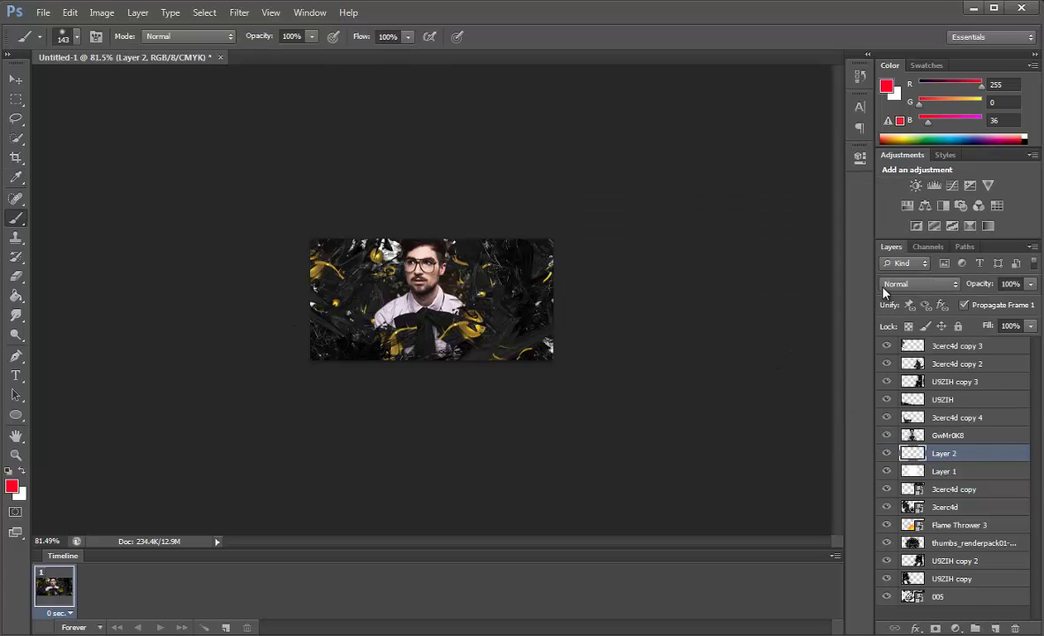
pyautogui.click(892, 283)
pyautogui.click(892, 403)
pyautogui.moveTo(427, 325); pyautogui.dragTo(458, 311)
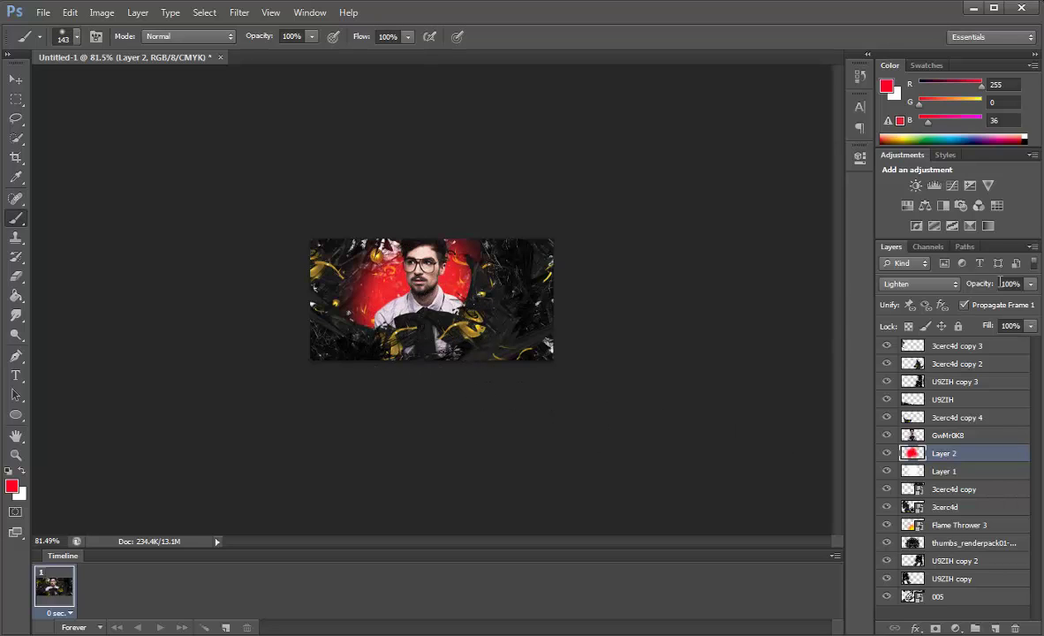
pyautogui.moveTo(982, 287); pyautogui.dragTo(881, 284)
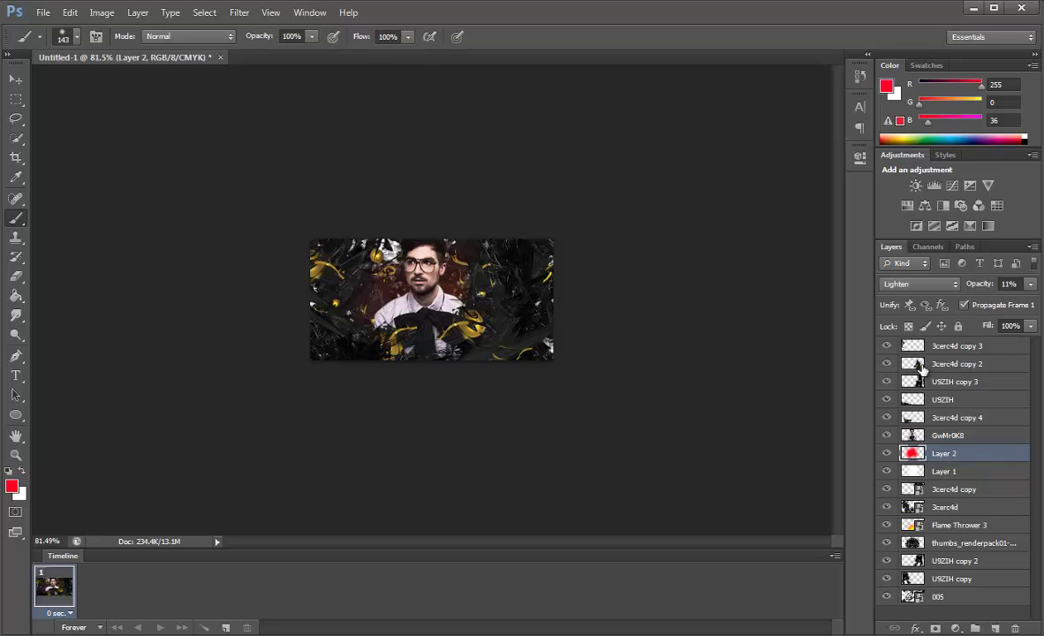
pyautogui.click(995, 628)
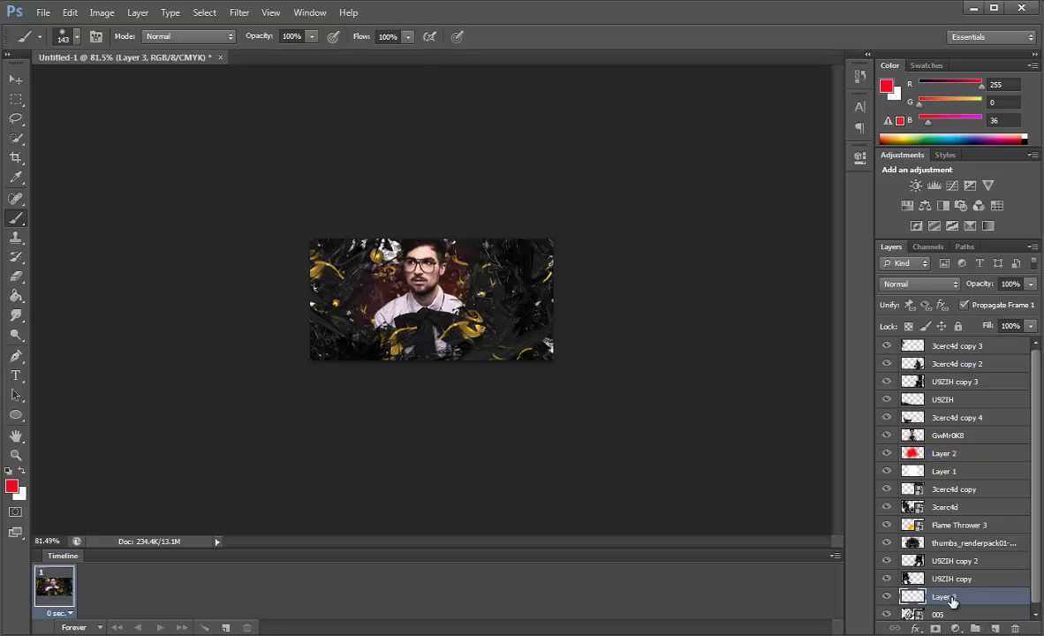
# Step: Fill the bottom Layer 3 with solid black (000000) using the Paint Bucket
pyautogui.click(18, 297)
pyautogui.press('x')
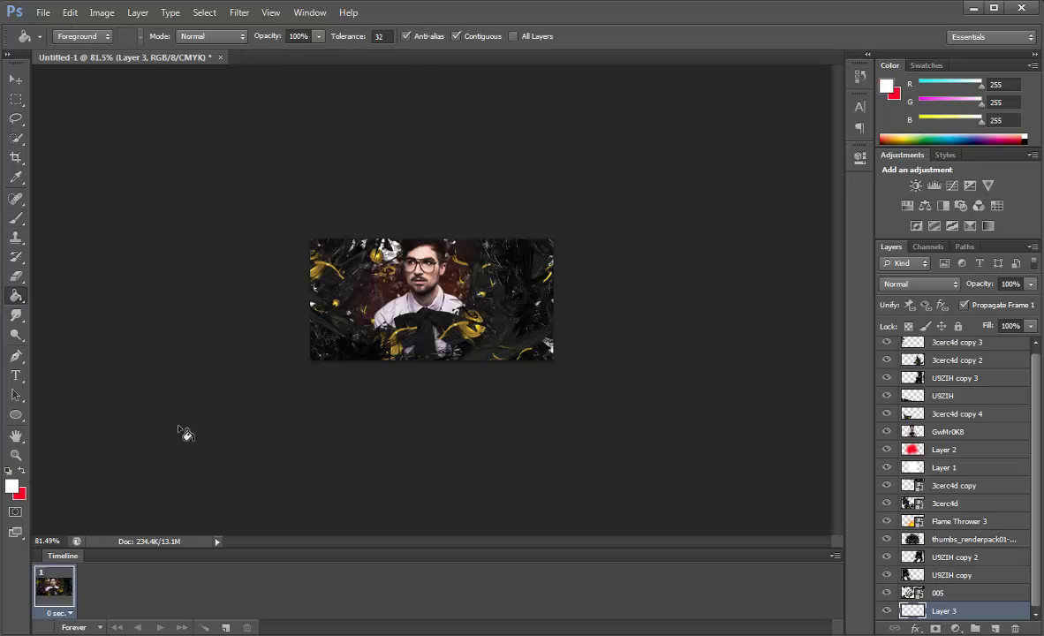
pyautogui.click(11, 488)
pyautogui.moveTo(618, 371); pyautogui.dragTo(582, 446)
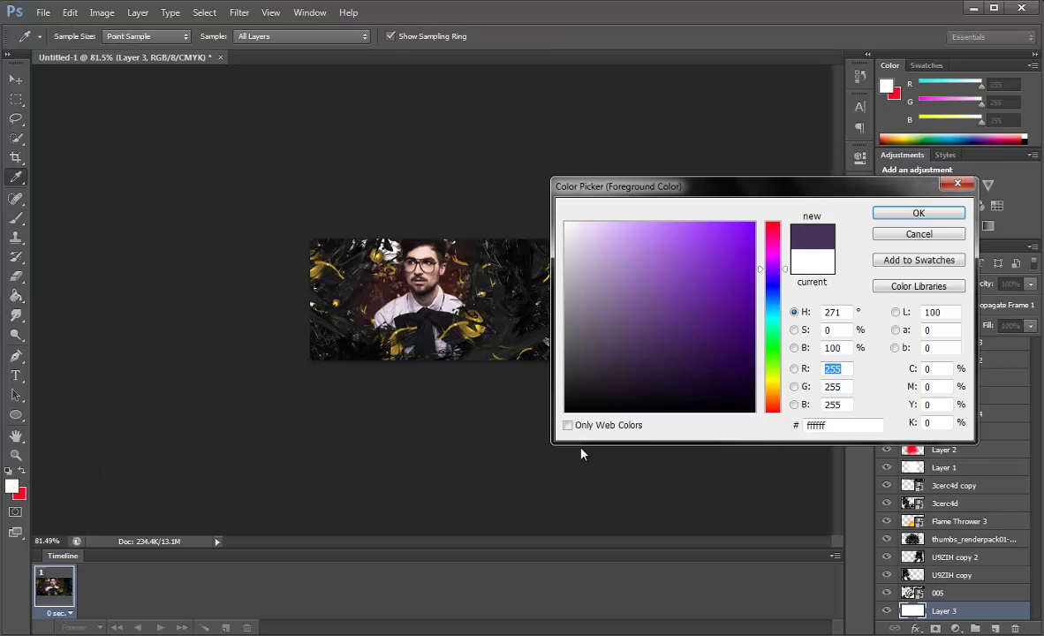
pyautogui.press('Return')
pyautogui.click(504, 276)
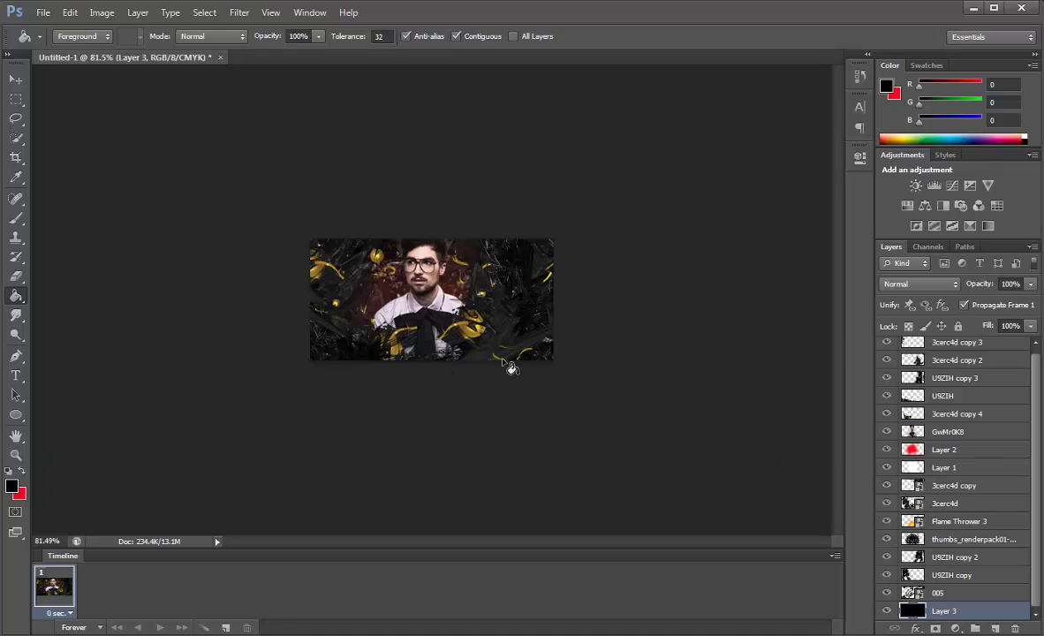
pyautogui.click(16, 218)
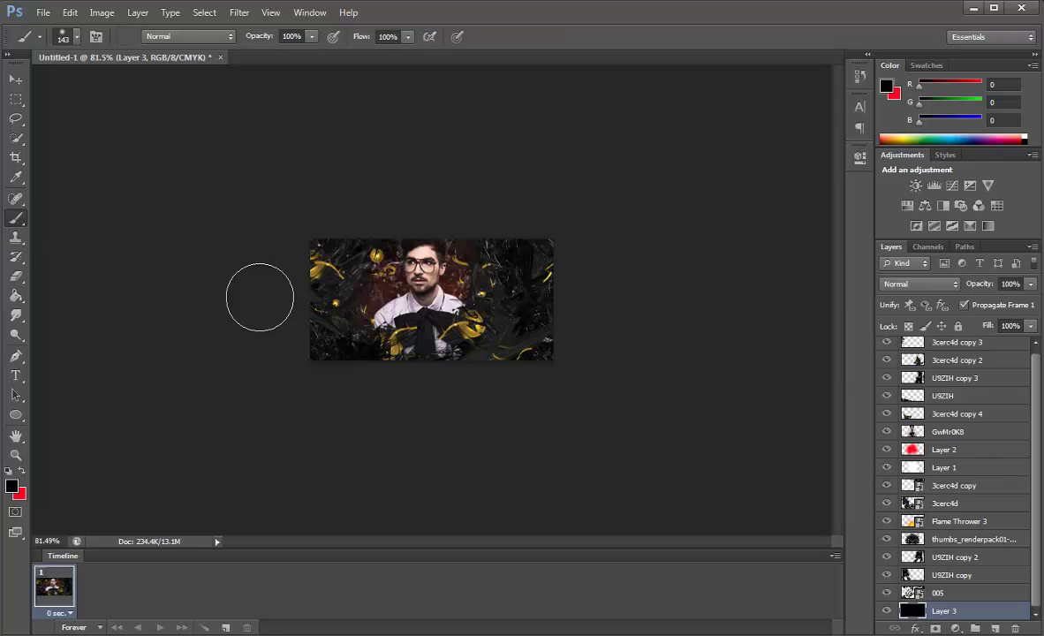
# Step: Add a new top Layer 4 above 3cerc4d copy 3 and set the brush to 360 px
pyautogui.scroll(1, 970, 383)
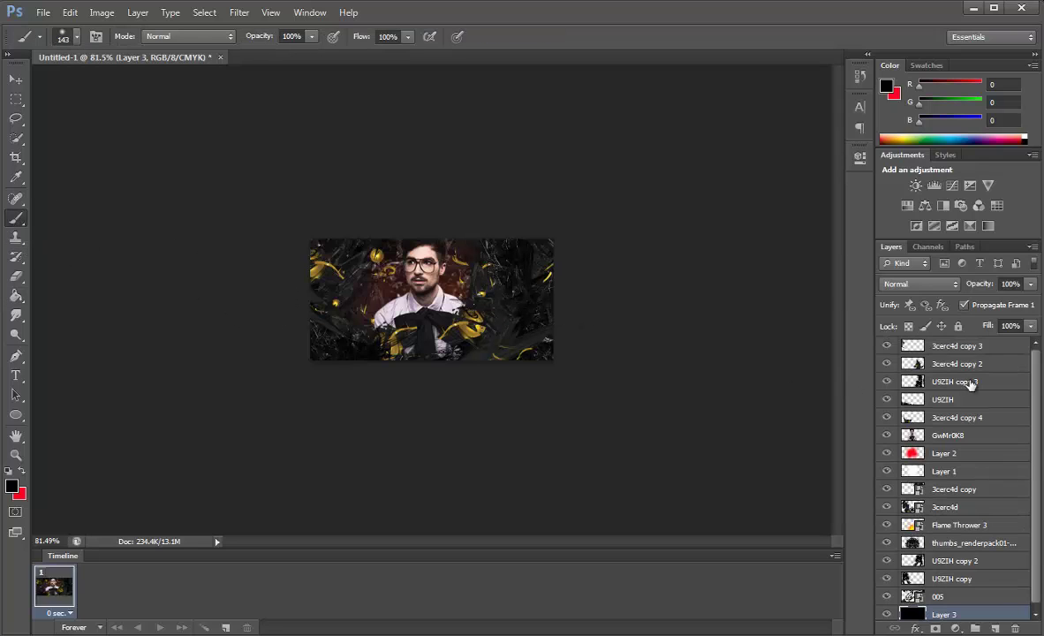
pyautogui.click(961, 346)
pyautogui.hotkey('ctrl', 'shift', 'alt', 'n')
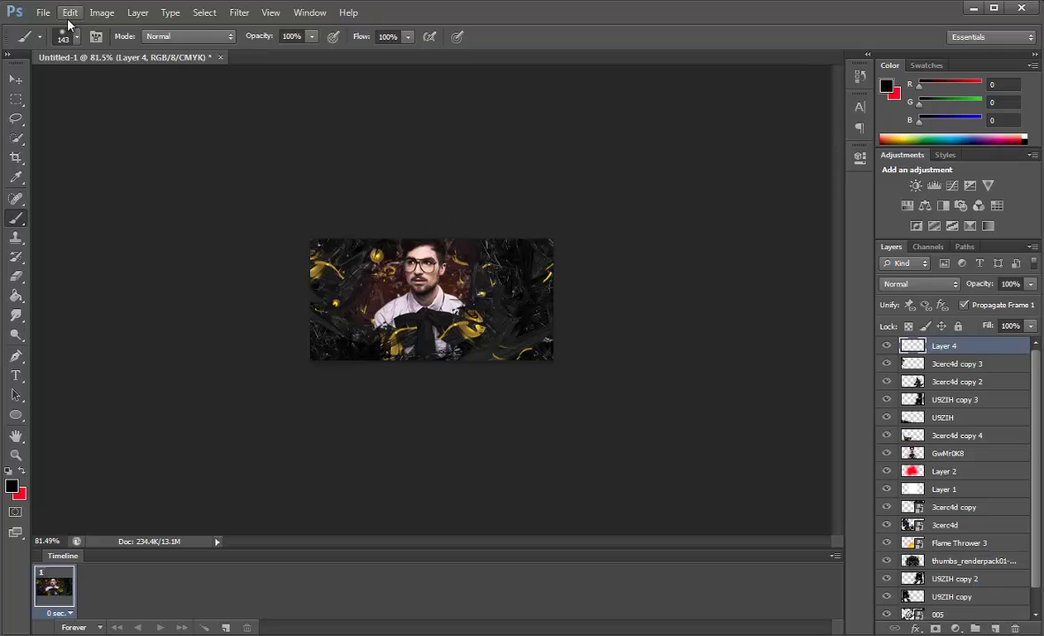
pyautogui.click(77, 36)
pyautogui.moveTo(127, 83); pyautogui.dragTo(209, 96)
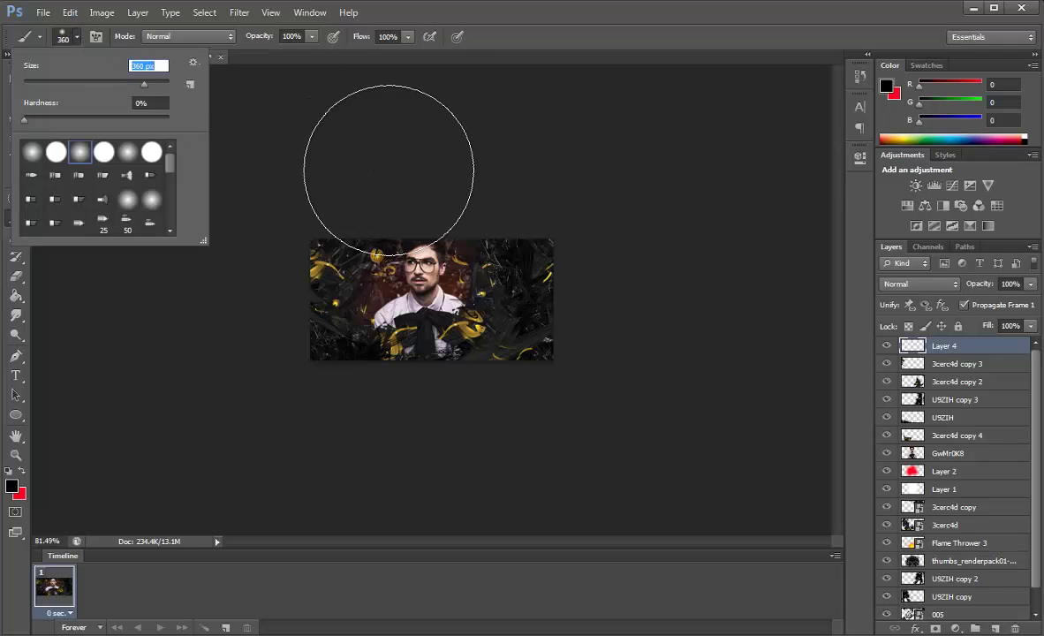
pyautogui.press('Return')
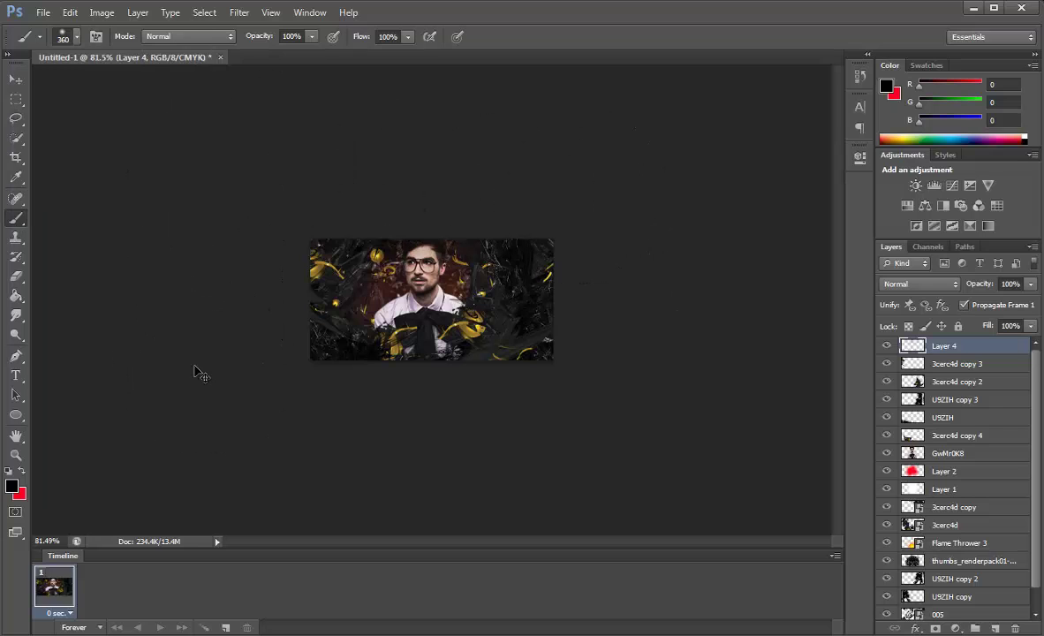
# Step: Set the foreground to white (ffffff), give Layer 4 33% opacity, and undo the extra Layer 5
pyautogui.click(12, 484)
pyautogui.write('ffffff')
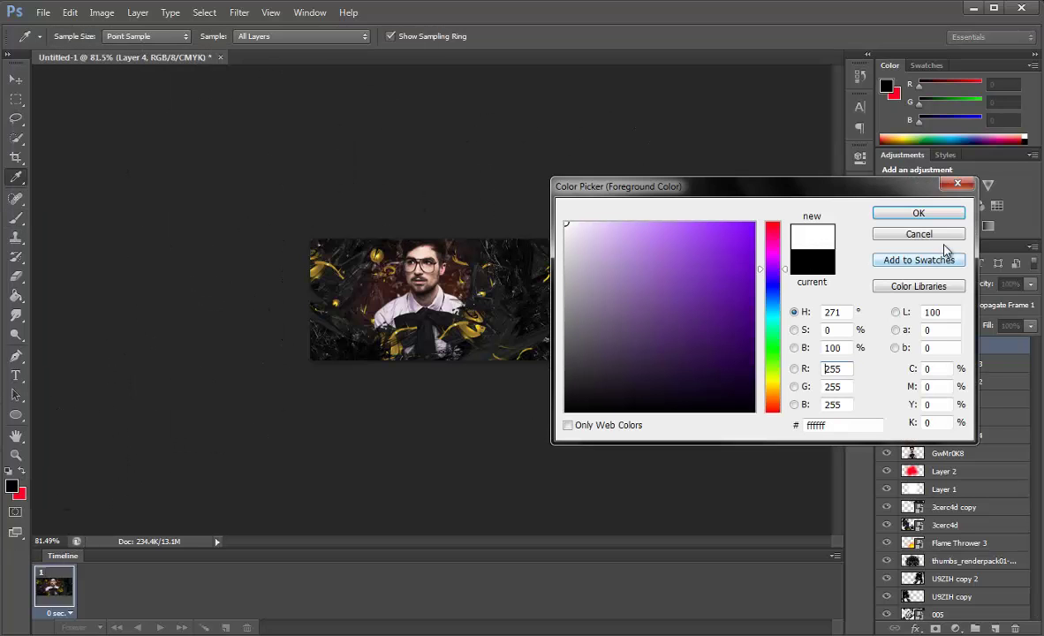
pyautogui.press('Return')
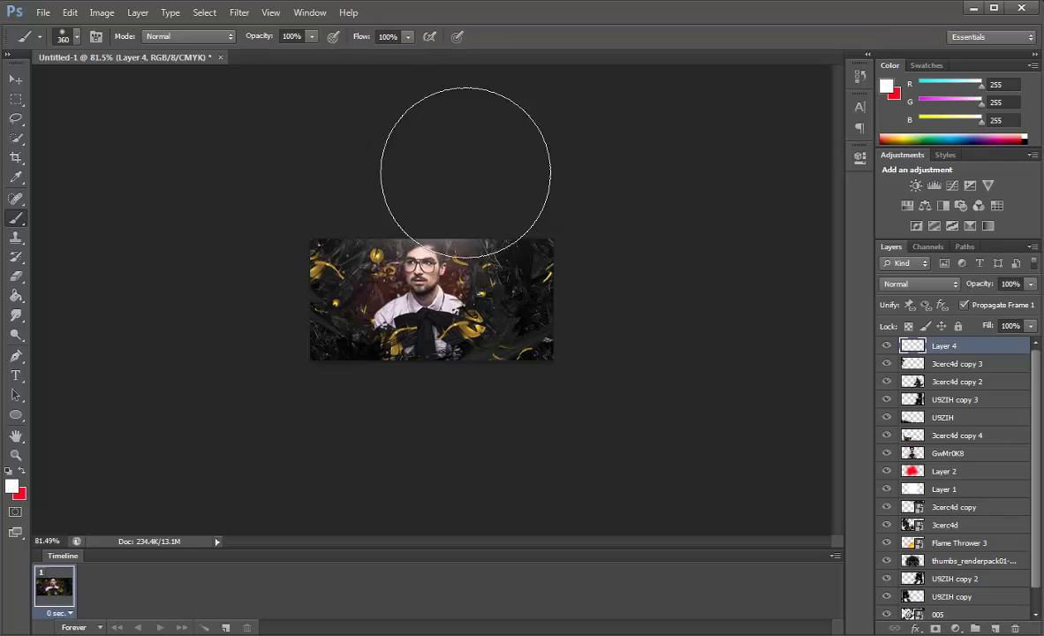
pyautogui.moveTo(975, 283); pyautogui.dragTo(921, 275)
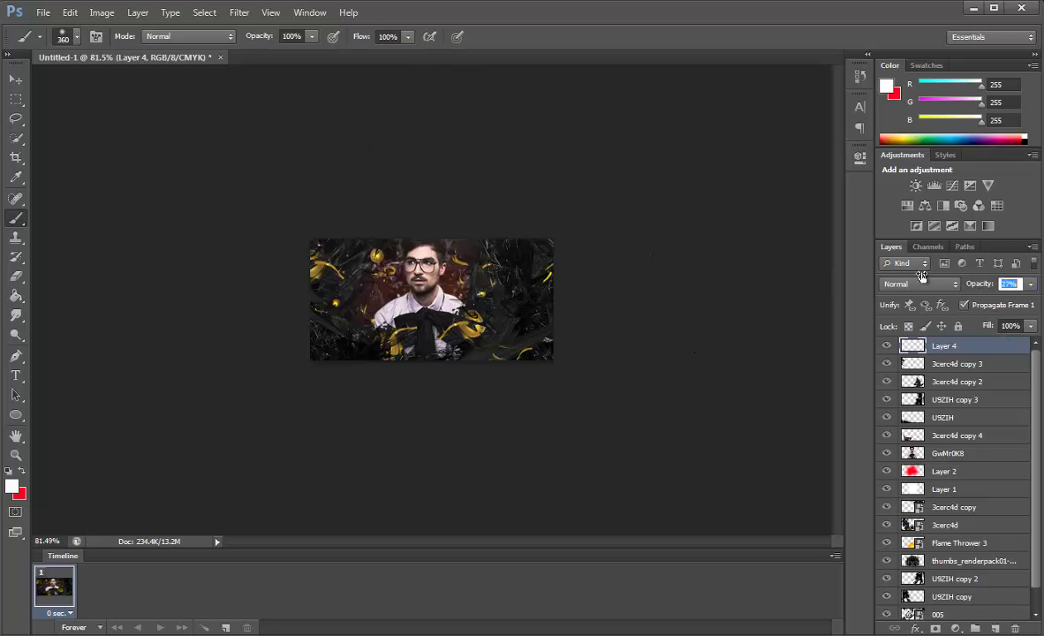
pyautogui.press('Return')
pyautogui.click(995, 629)
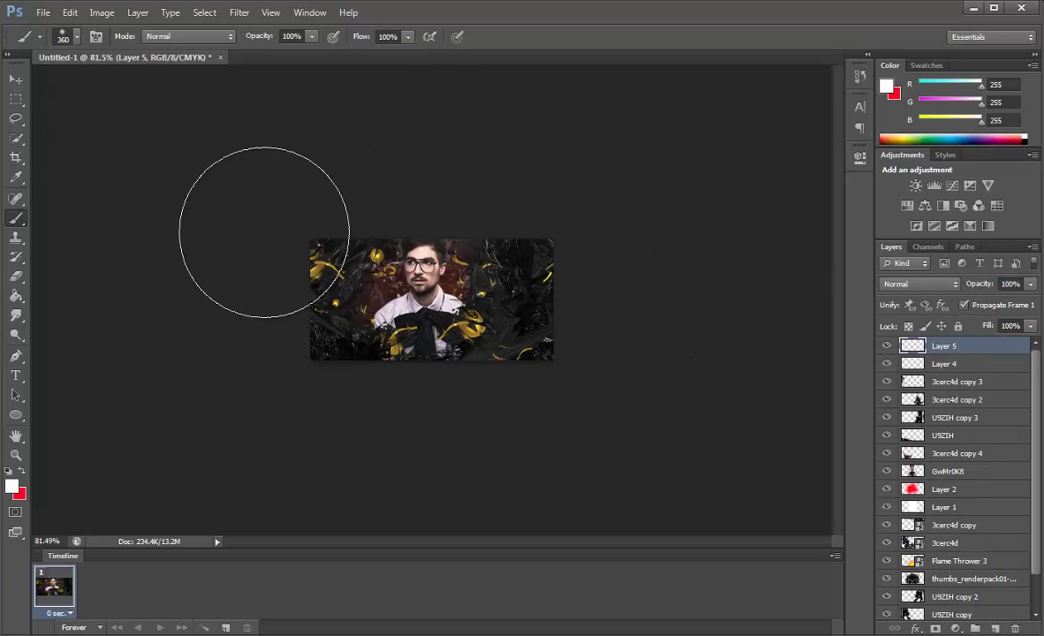
pyautogui.hotkey('ctrl', 'z')
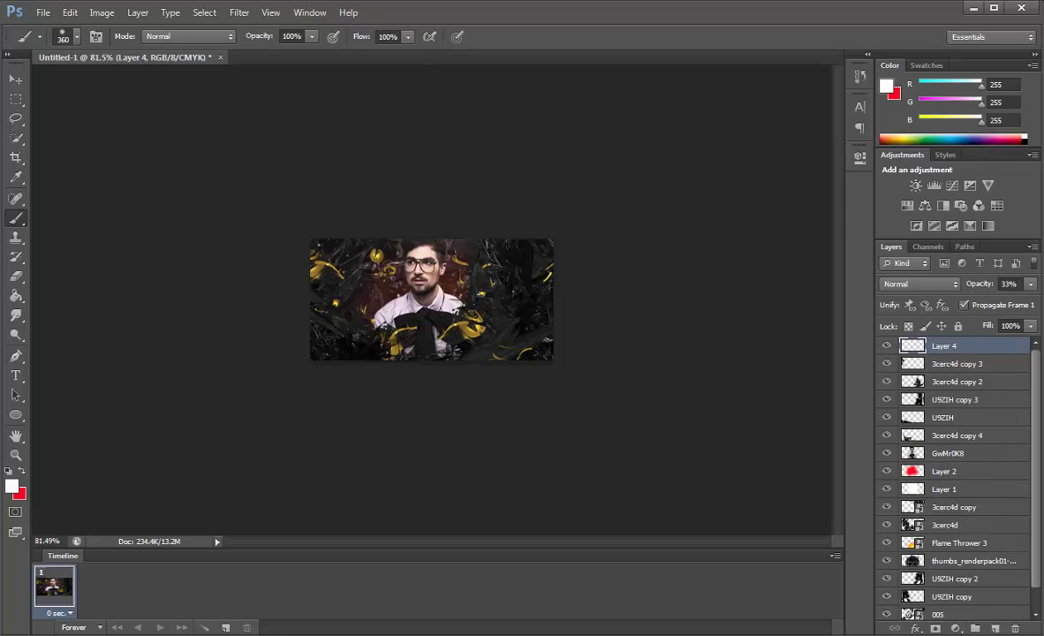
# Step: Add Gradient Map 1 with a dark-to-grey preset, blended in Lighten mode at about 79% opacity
pyautogui.click(954, 628)
pyautogui.click(959, 594)
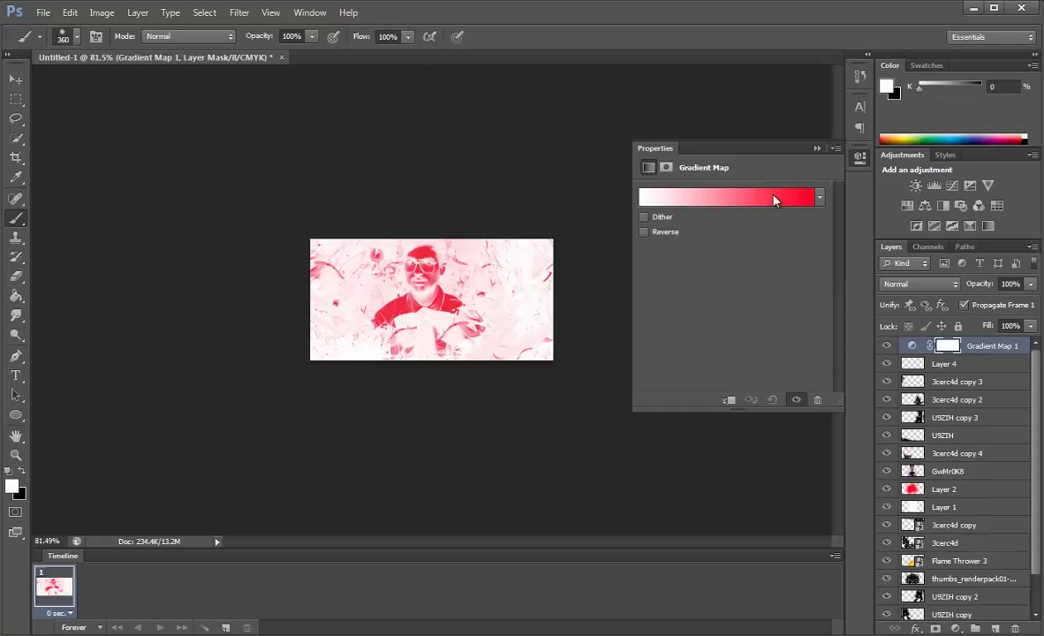
pyautogui.click(773, 198)
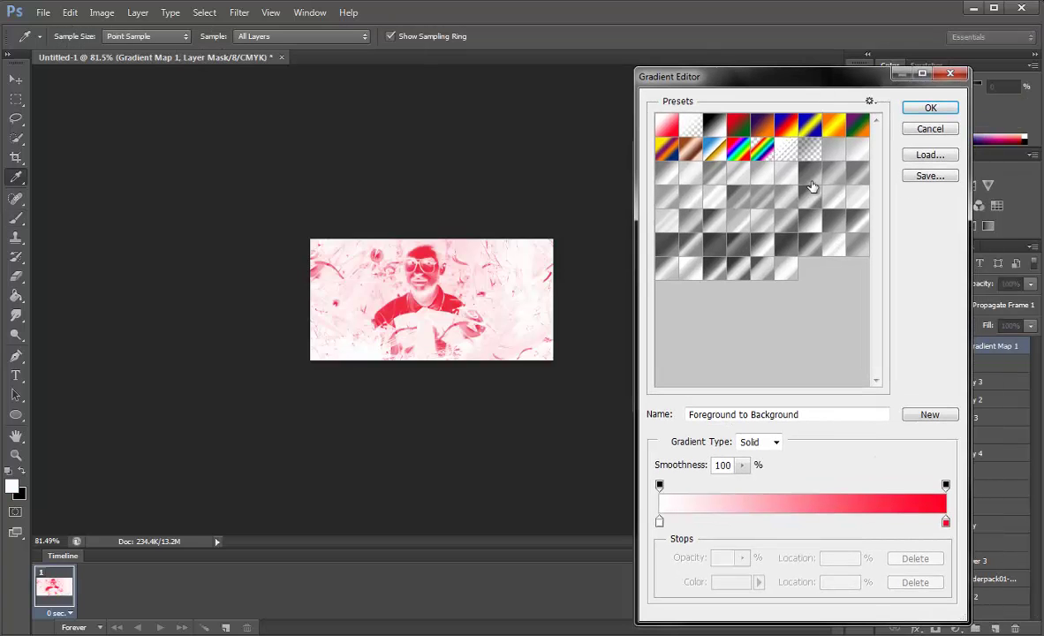
pyautogui.click(763, 214)
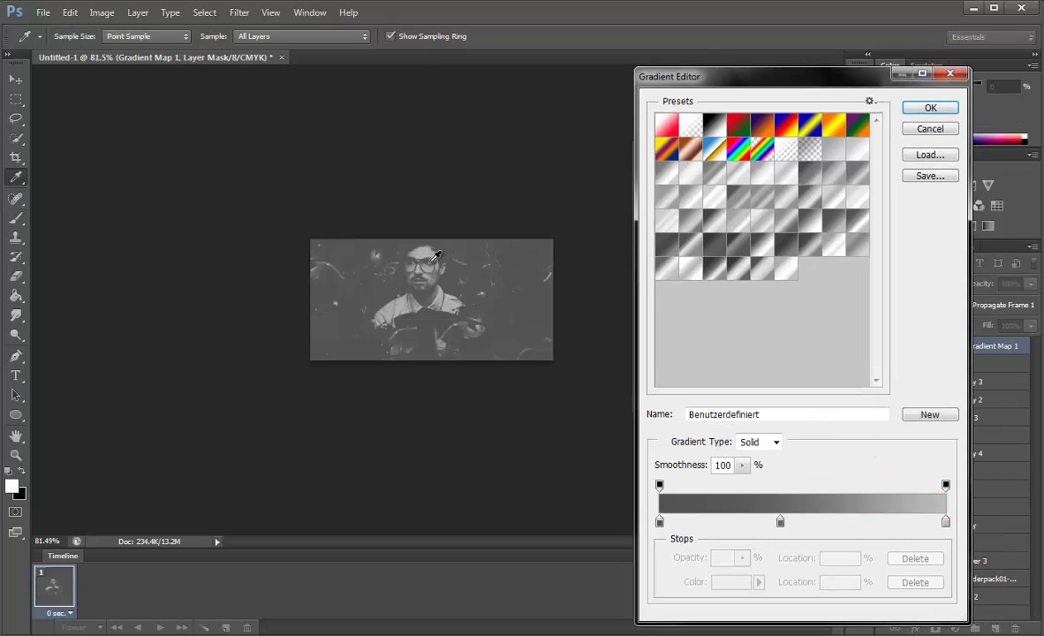
pyautogui.click(929, 106)
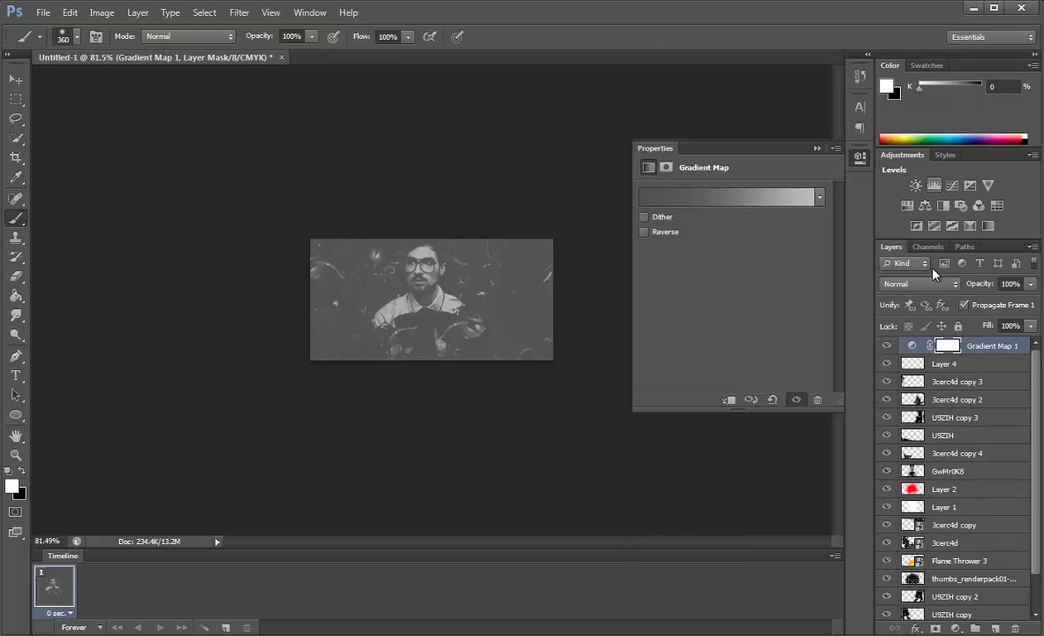
pyautogui.click(919, 283)
pyautogui.click(901, 400)
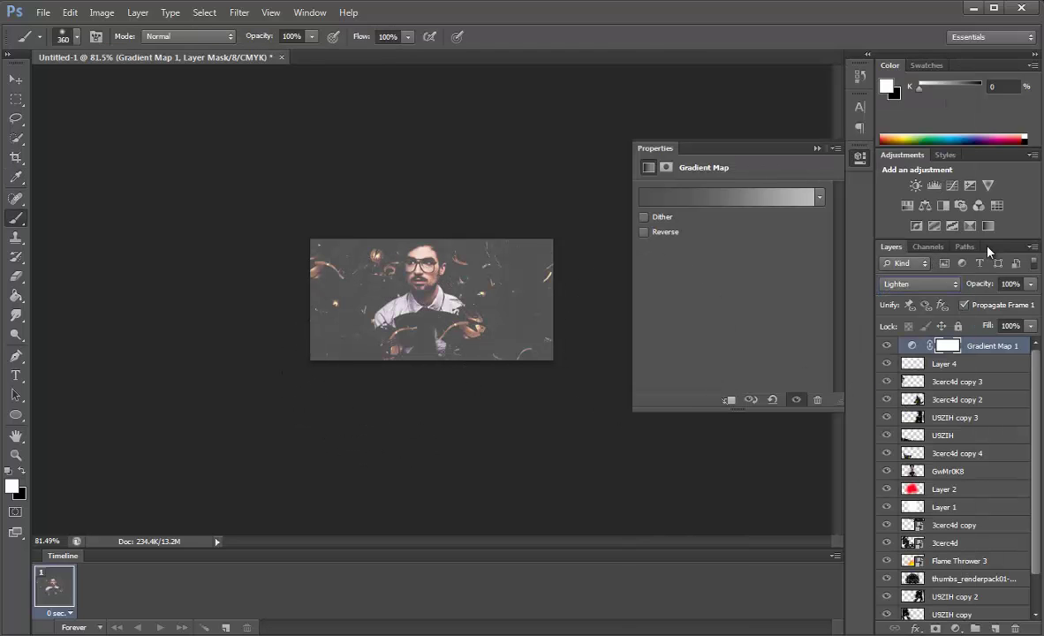
pyautogui.moveTo(989, 284); pyautogui.dragTo(967, 281)
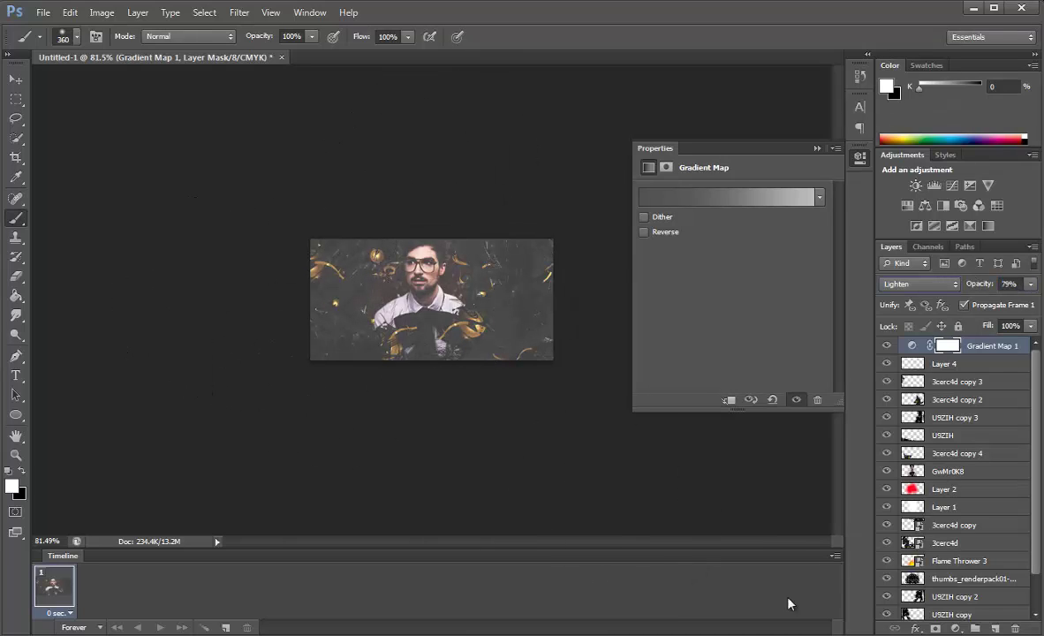
# Step: Add Gradient Map 2 with a grey preset in Lighten mode at about half opacity
pyautogui.click(955, 628)
pyautogui.click(938, 599)
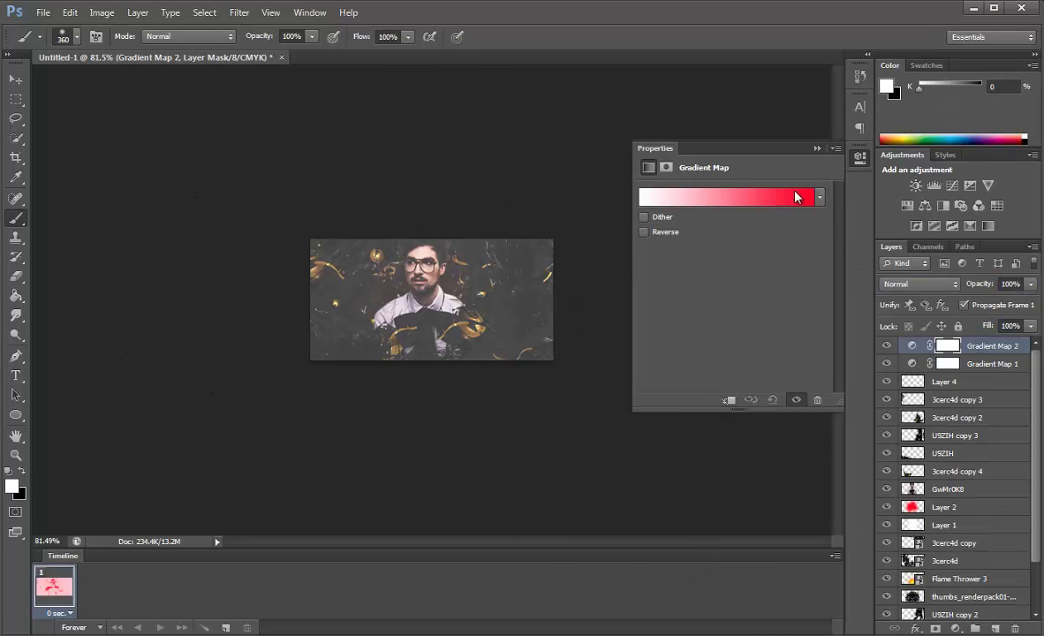
pyautogui.click(797, 197)
pyautogui.click(786, 250)
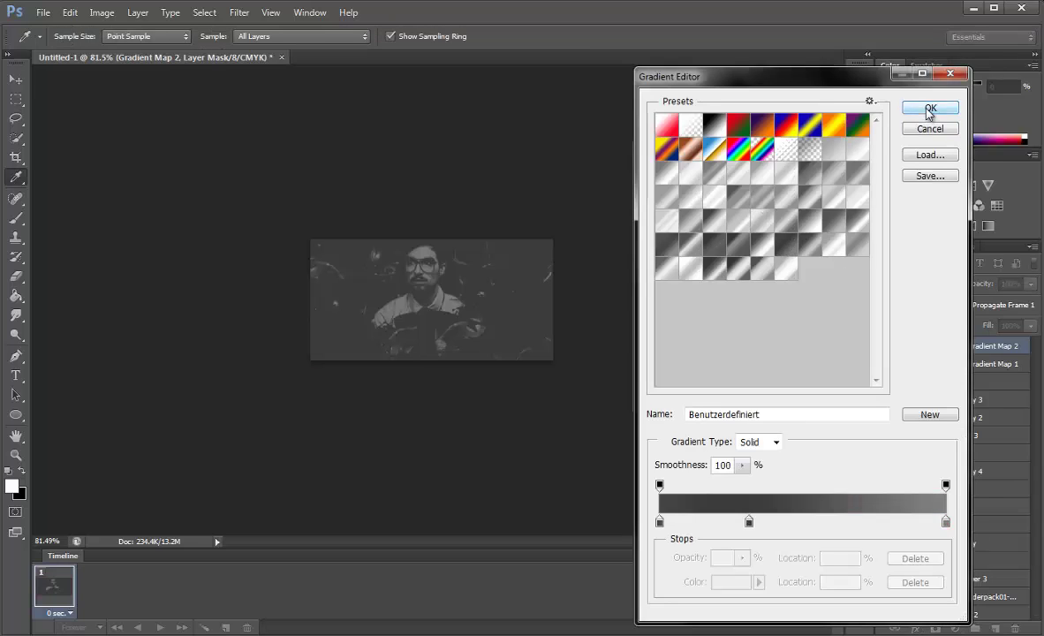
pyautogui.click(929, 108)
pyautogui.click(918, 283)
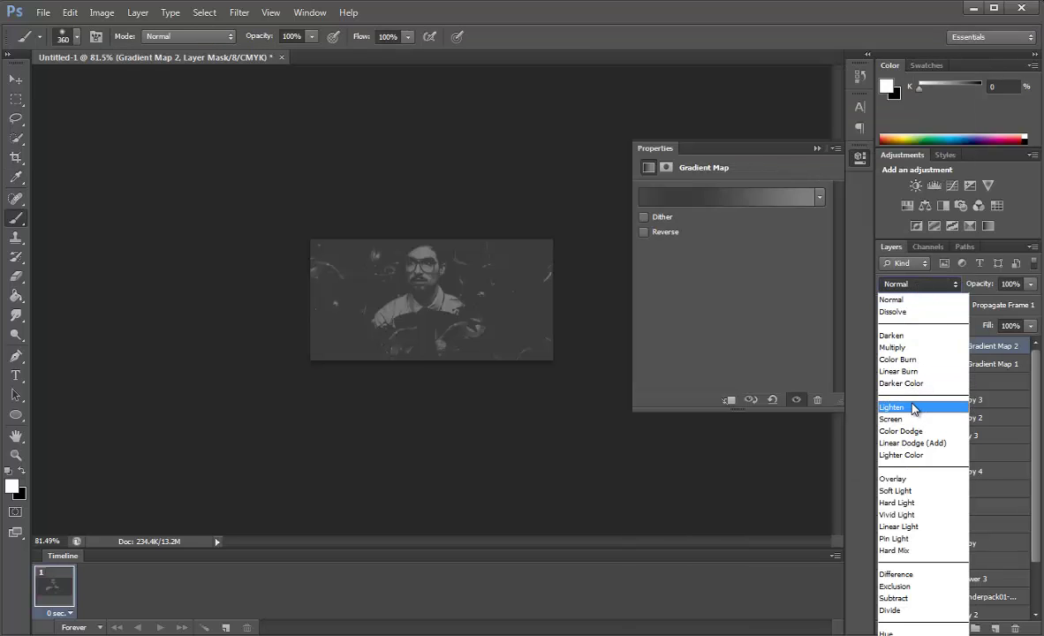
pyautogui.click(914, 408)
pyautogui.moveTo(980, 284)
pyautogui.mouseDown()
pyautogui.moveTo(958, 283)
pyautogui.moveTo(967, 289)
pyautogui.mouseUp()
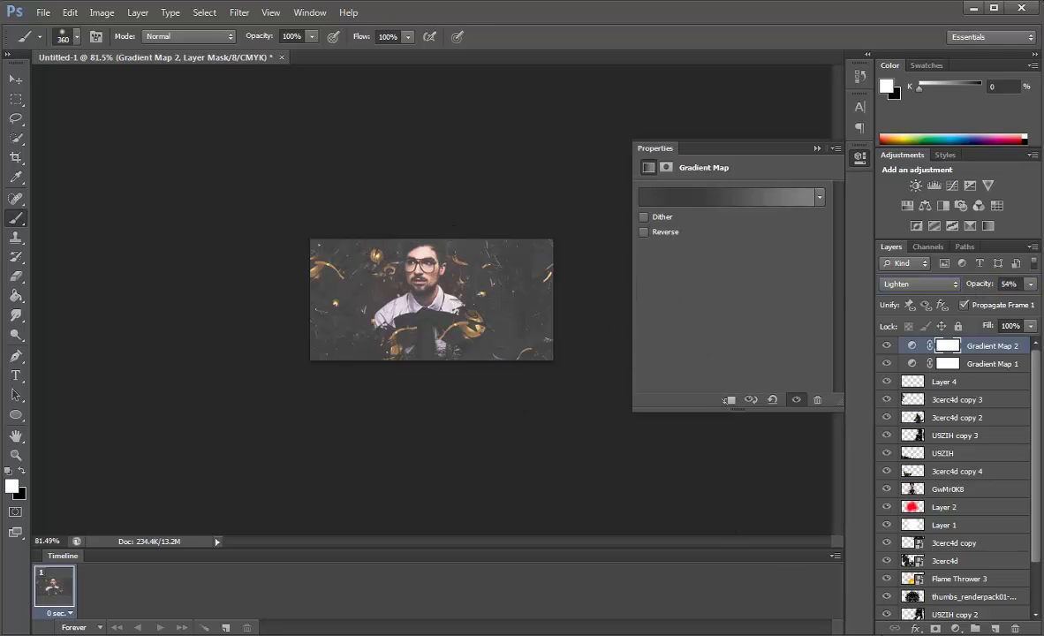
# Step: Add Gradient Map 3 with a grey multi-stop preset in Lighten mode
pyautogui.click(954, 628)
pyautogui.click(948, 597)
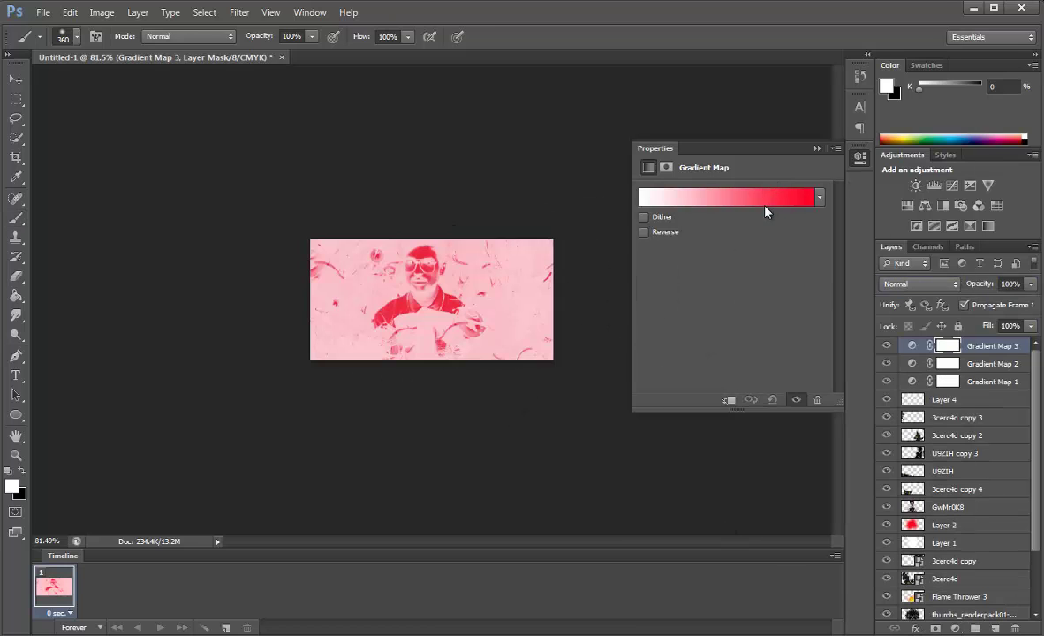
pyautogui.click(706, 196)
pyautogui.click(670, 251)
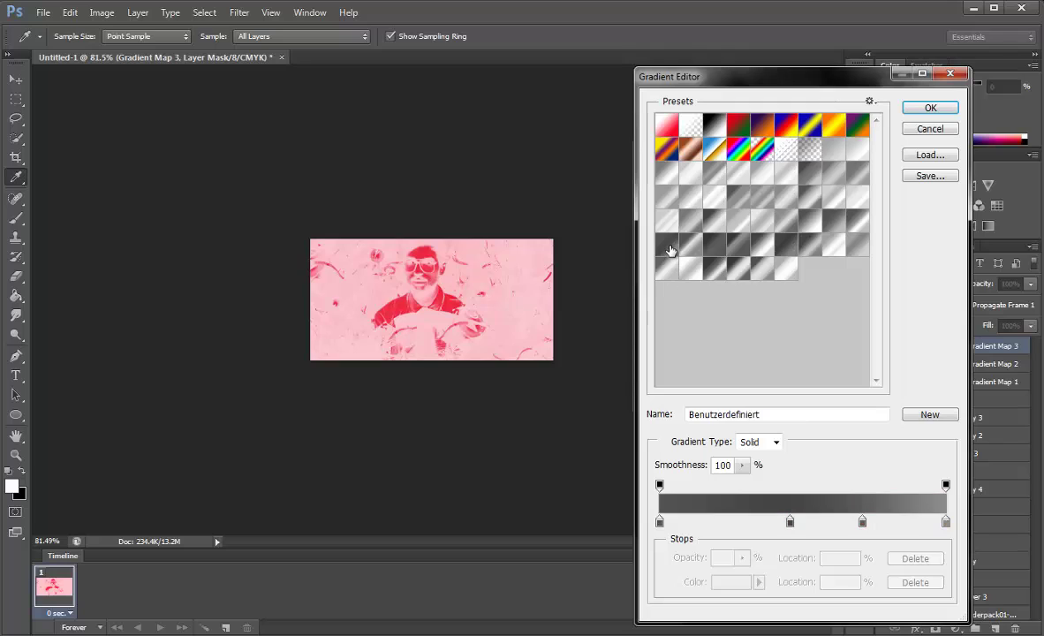
pyautogui.click(930, 107)
pyautogui.click(926, 284)
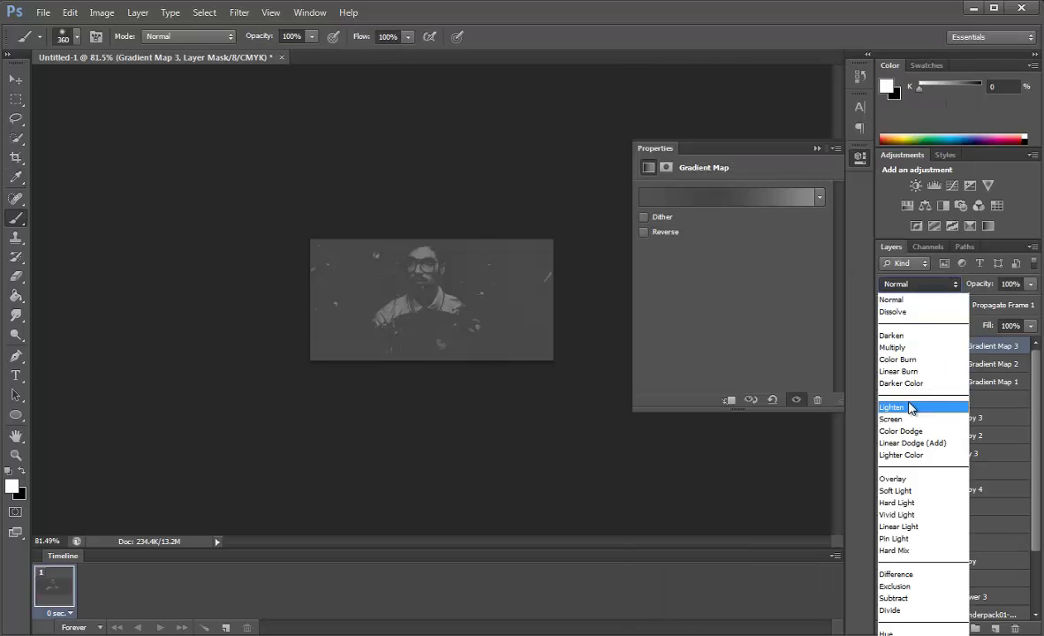
pyautogui.click(909, 406)
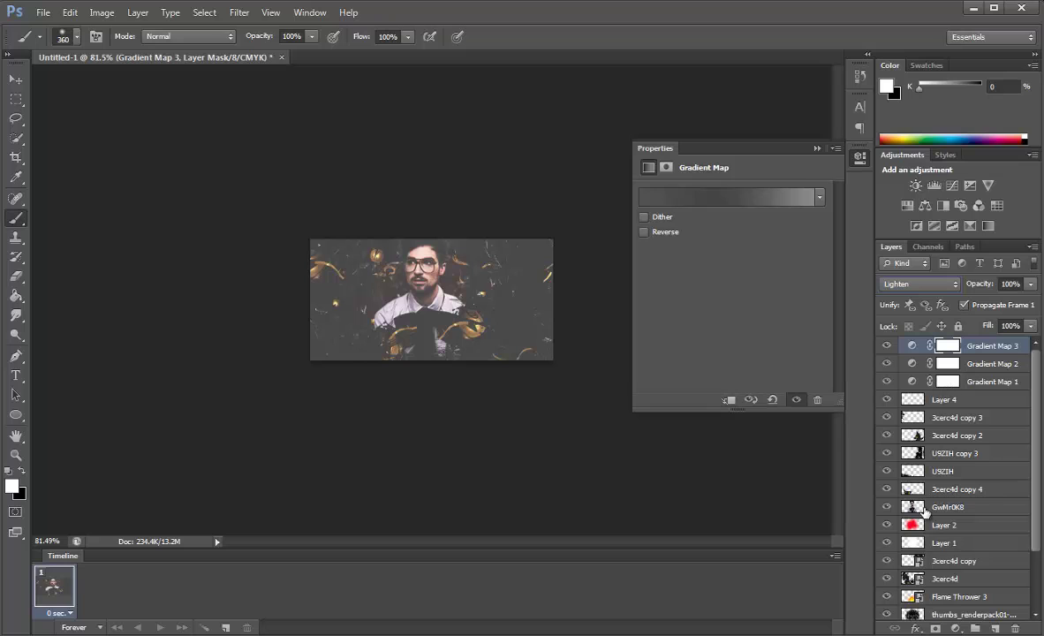
# Step: Add Gradient Map 4 with the Black, White preset in Soft Light at 92% opacity
pyautogui.click(954, 628)
pyautogui.click(927, 599)
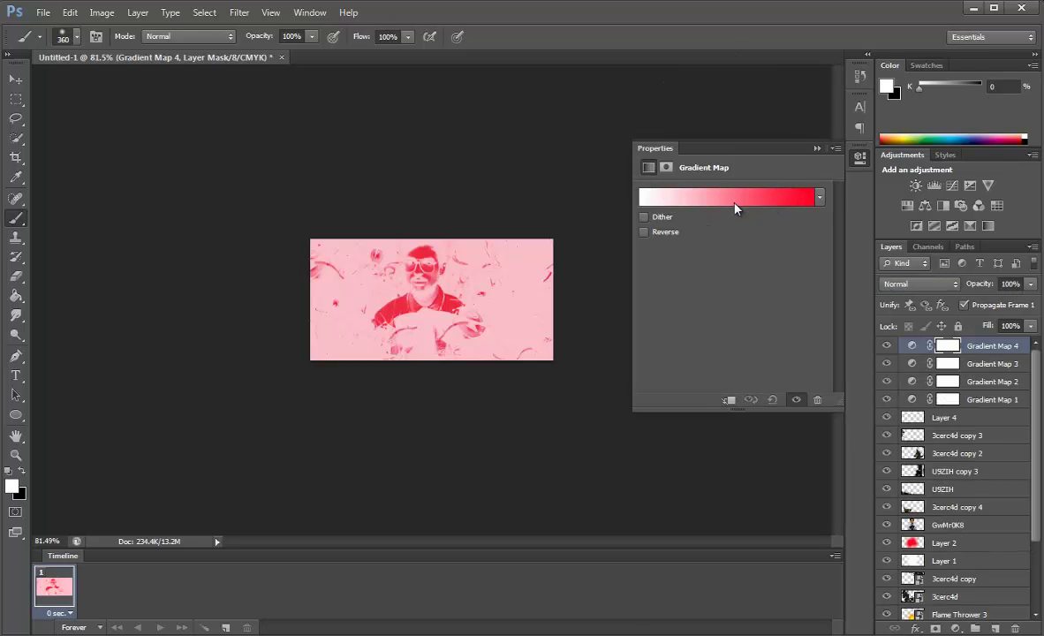
pyautogui.click(735, 197)
pyautogui.click(718, 142)
pyautogui.click(932, 107)
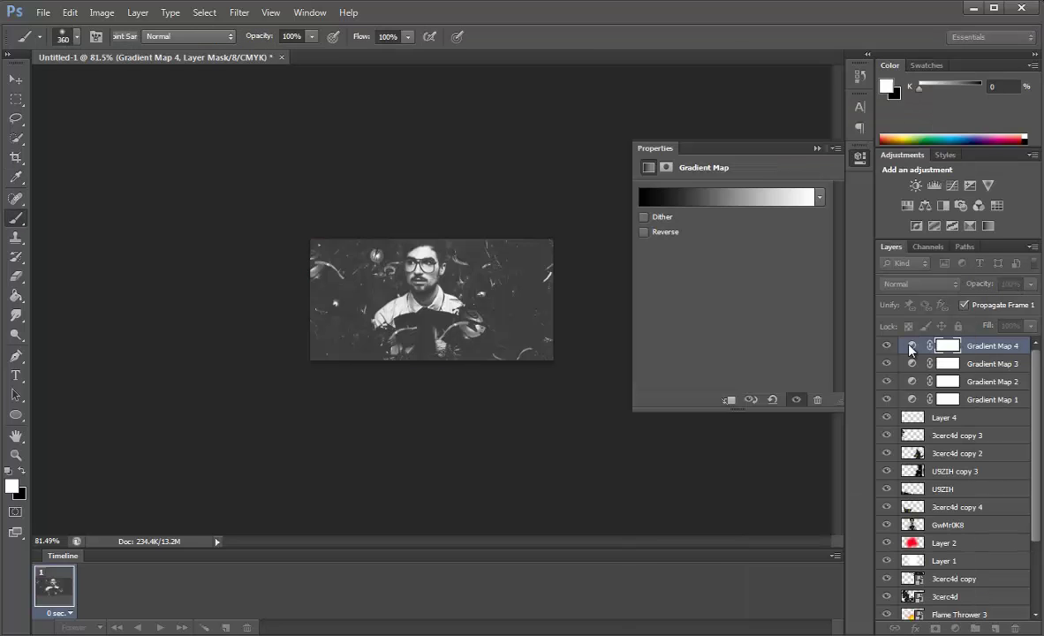
pyautogui.click(918, 283)
pyautogui.click(892, 491)
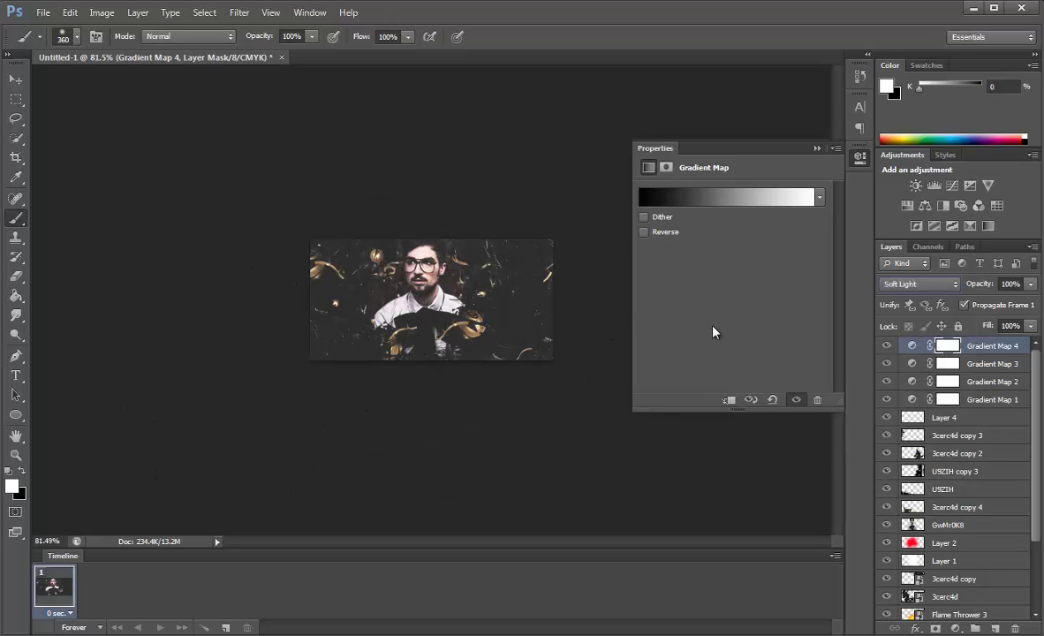
pyautogui.click(1010, 284)
pyautogui.write('92')
pyautogui.press('Return')
pyautogui.click(956, 628)
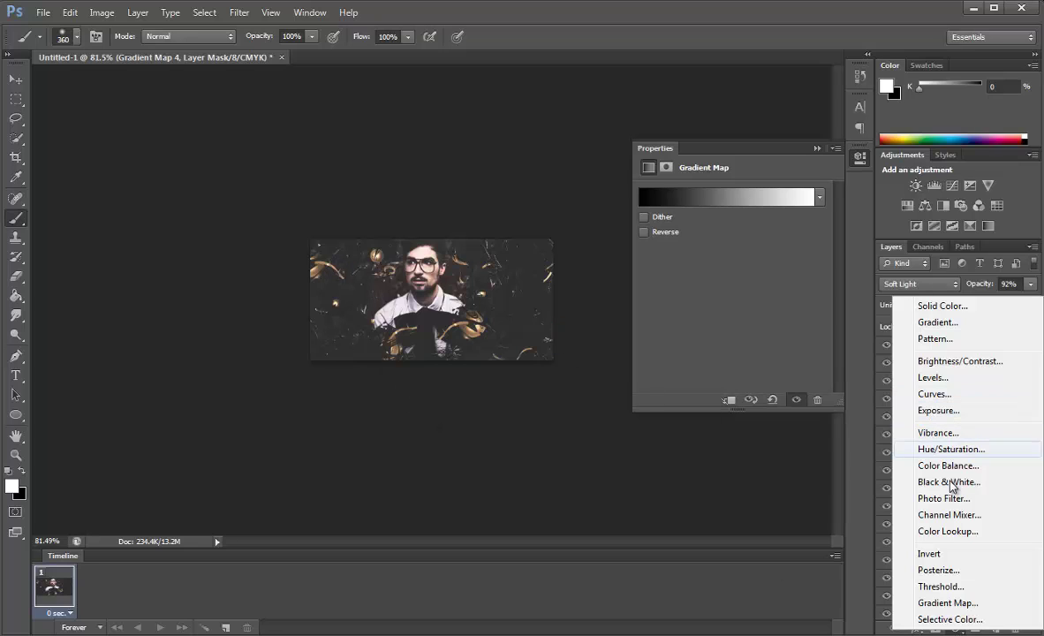
# Step: Add a Hue/Saturation layer with Hue -180 and Saturation +35, shifting the gold fragments to blue
pyautogui.click(971, 449)
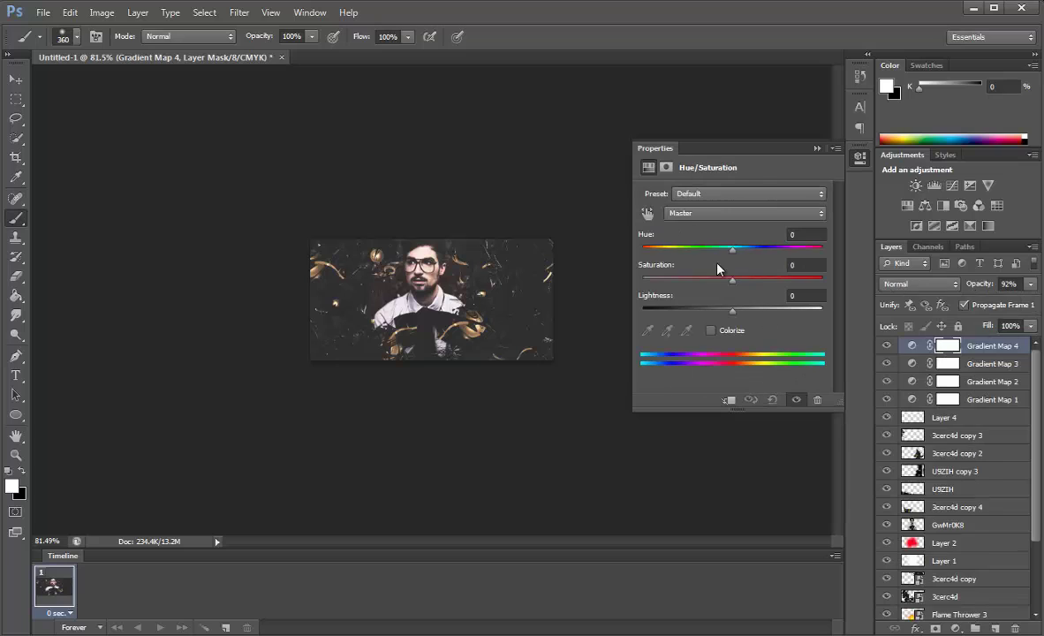
pyautogui.moveTo(732, 248)
pyautogui.mouseDown()
pyautogui.moveTo(750, 252)
pyautogui.moveTo(711, 253)
pyautogui.mouseUp()
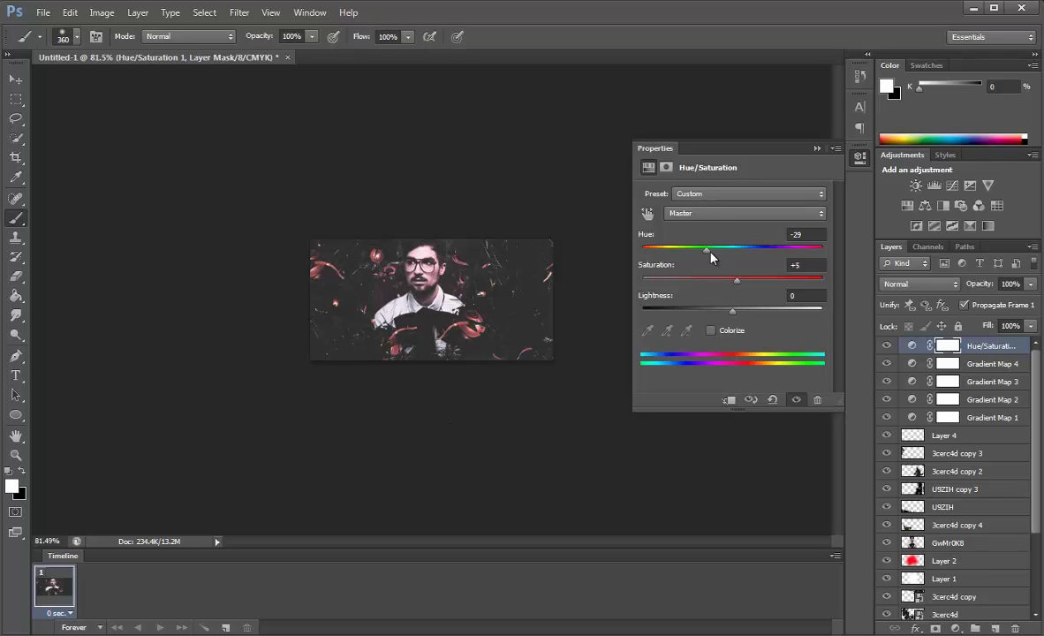
pyautogui.moveTo(707, 250); pyautogui.dragTo(643, 258)
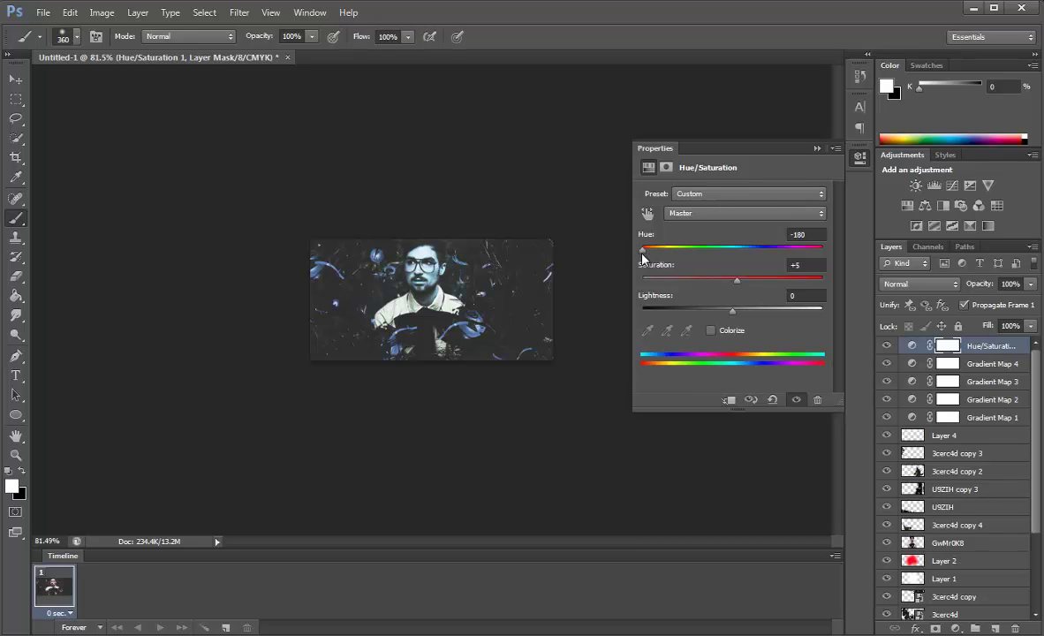
pyautogui.moveTo(736, 284)
pyautogui.mouseDown()
pyautogui.moveTo(765, 282)
pyautogui.moveTo(738, 283)
pyautogui.mouseUp()
pyautogui.click(816, 148)
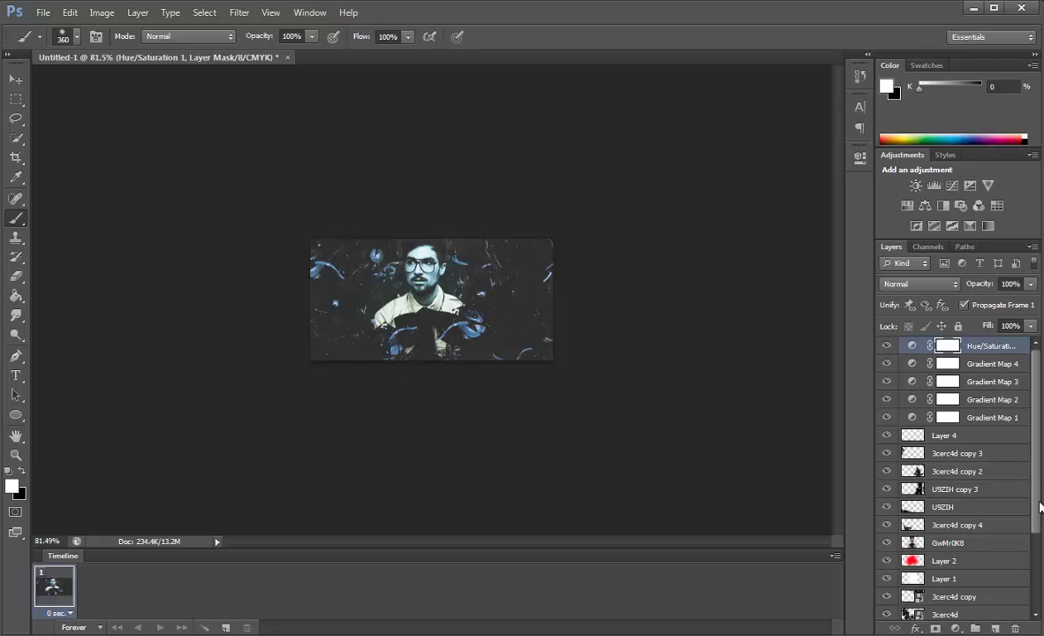
pyautogui.click(22, 122)
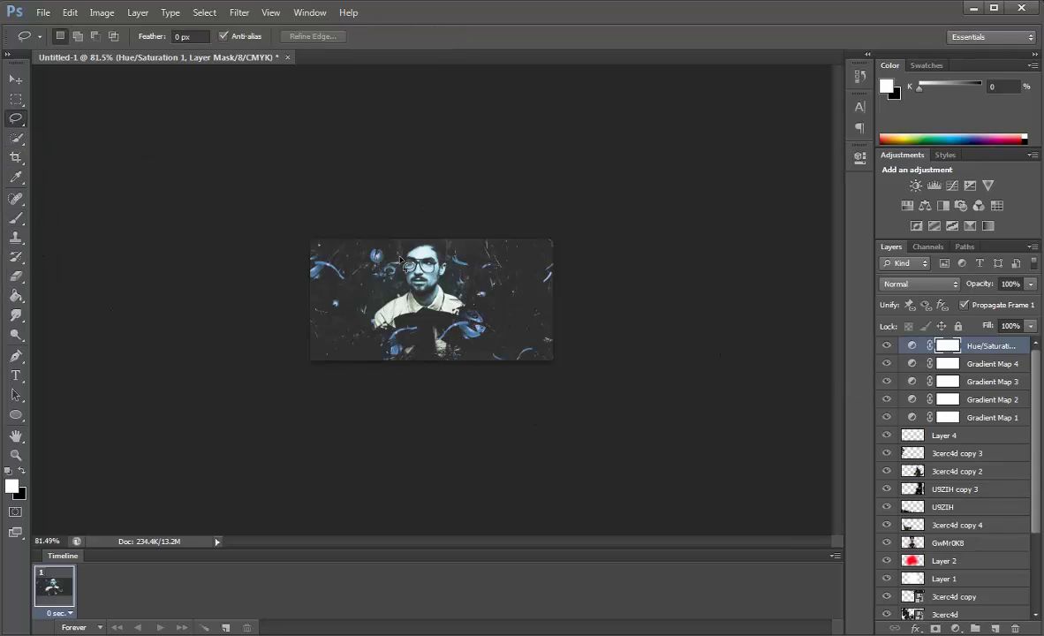
# Step: On the Hue/Saturation mask, lasso the face area, fill it with black, and deselect
pyautogui.moveTo(410, 292); pyautogui.dragTo(414, 290)
pyautogui.press('Delete')
pyautogui.hotkey('ctrl', 'd')
pyautogui.scroll(1, 439, 290)
pyautogui.scroll(3, 398, 247)
pyautogui.scroll(3, 354, 198)
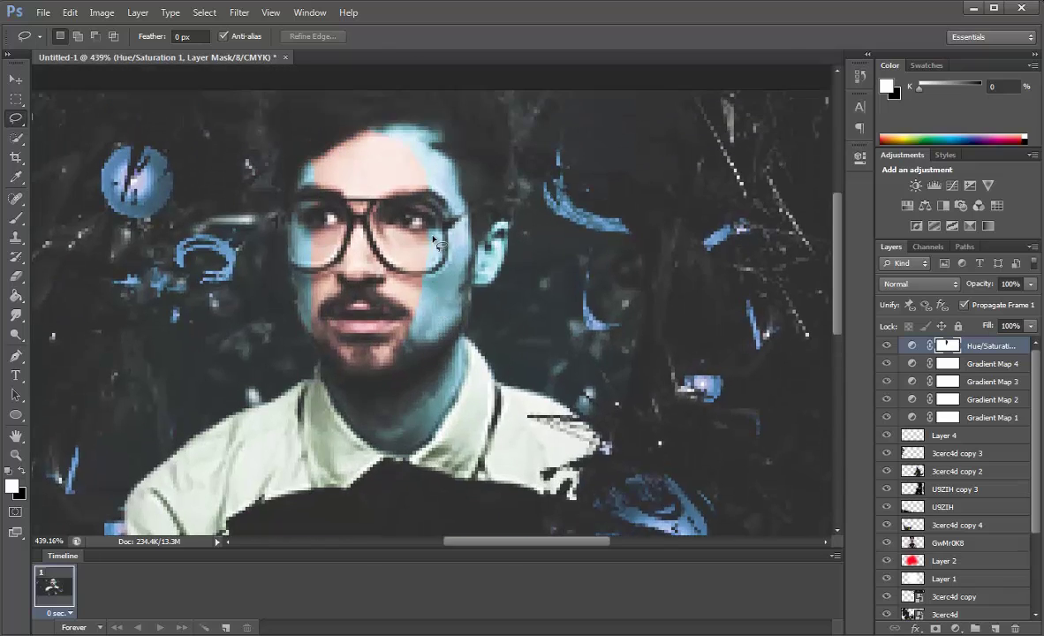
# Step: Mask the blue tint off the left side, right side and right cheek of the face
pyautogui.moveTo(336, 178)
pyautogui.mouseDown()
pyautogui.moveTo(334, 238)
pyautogui.moveTo(336, 182)
pyautogui.mouseUp()
pyautogui.press('Delete')
pyautogui.hotkey('ctrl', 'd')
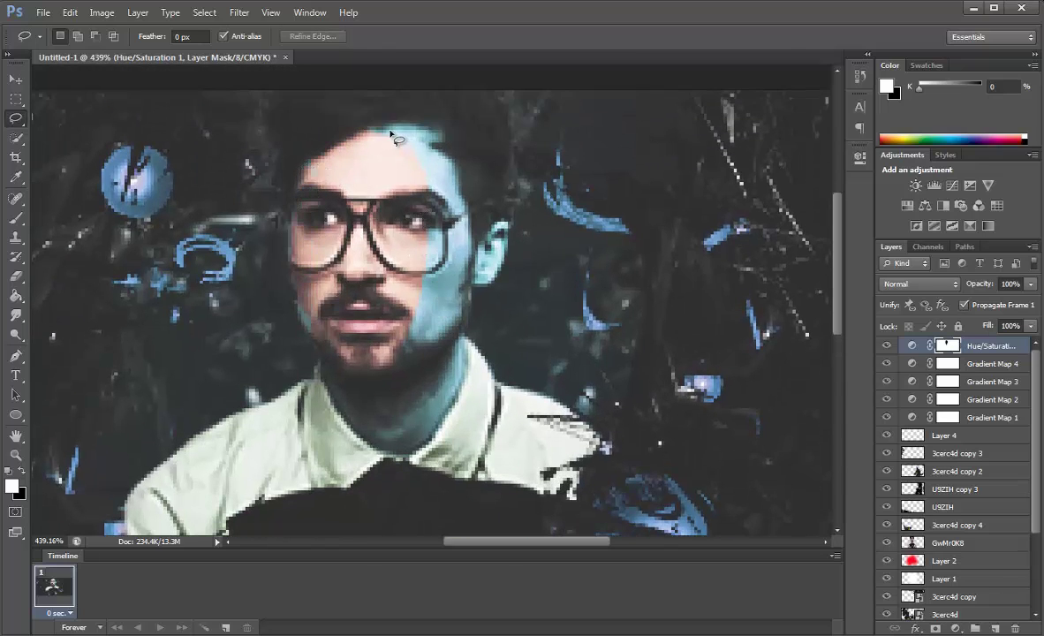
pyautogui.moveTo(369, 132); pyautogui.dragTo(448, 310)
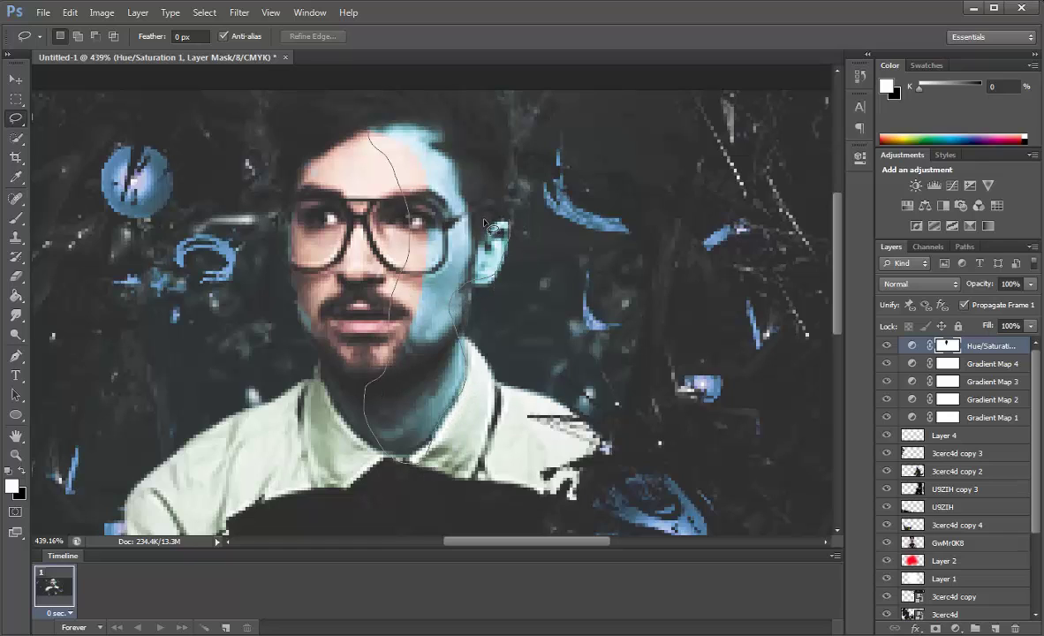
pyautogui.moveTo(491, 228); pyautogui.dragTo(371, 133)
pyautogui.press('Delete')
pyautogui.hotkey('ctrl', 'd')
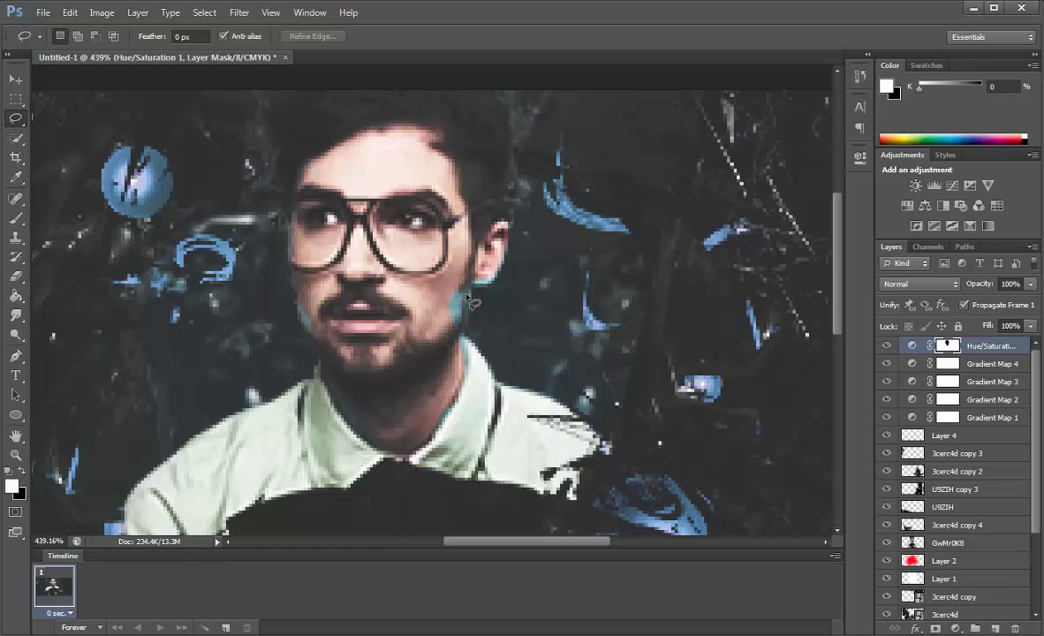
pyautogui.moveTo(467, 301); pyautogui.dragTo(490, 291)
pyautogui.press('Delete')
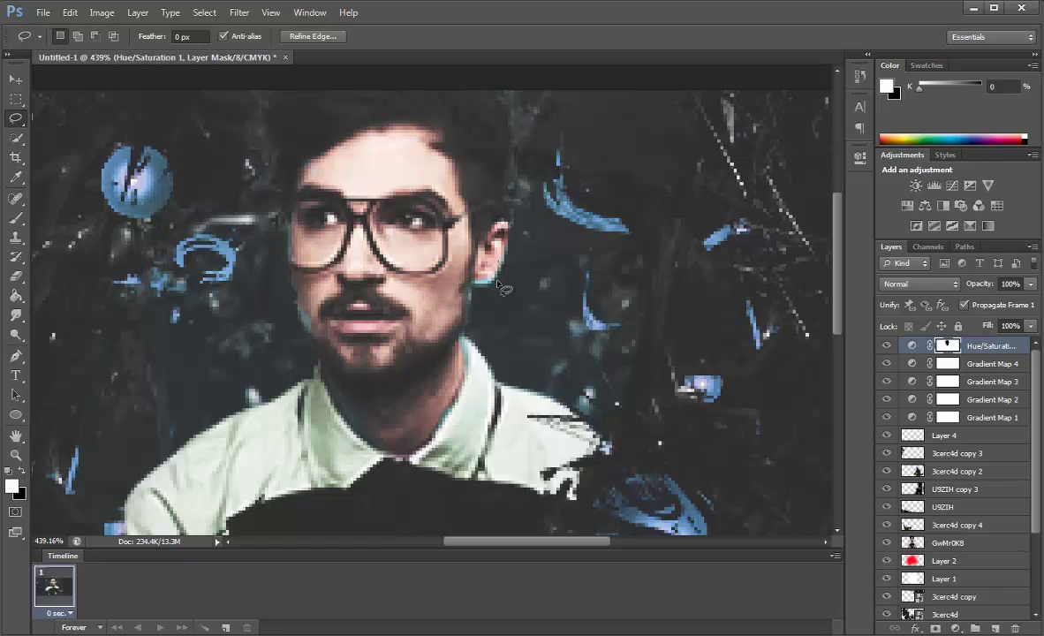
pyautogui.press('Delete')
pyautogui.hotkey('ctrl', 'd')
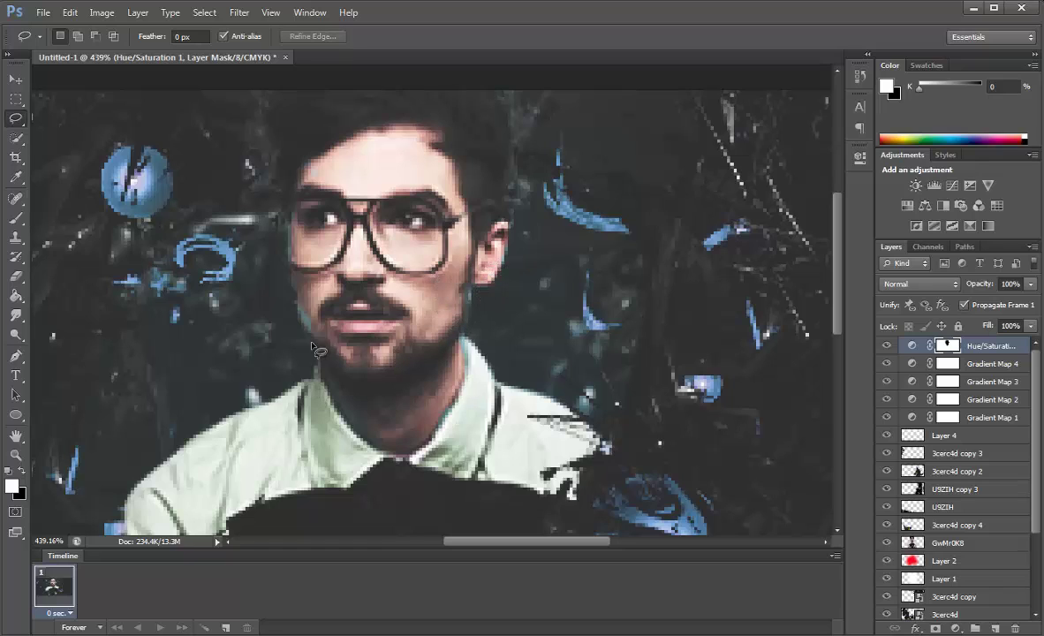
# Step: Lasso several small spots beside the face, clearing each selection afterwards
pyautogui.moveTo(298, 300); pyautogui.dragTo(319, 326)
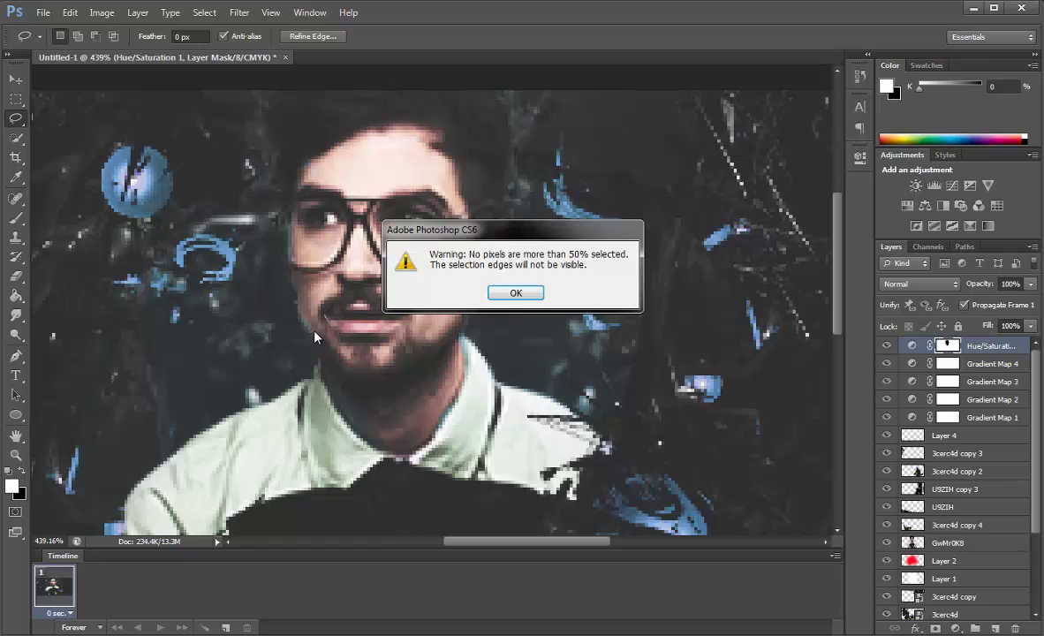
pyautogui.click(515, 293)
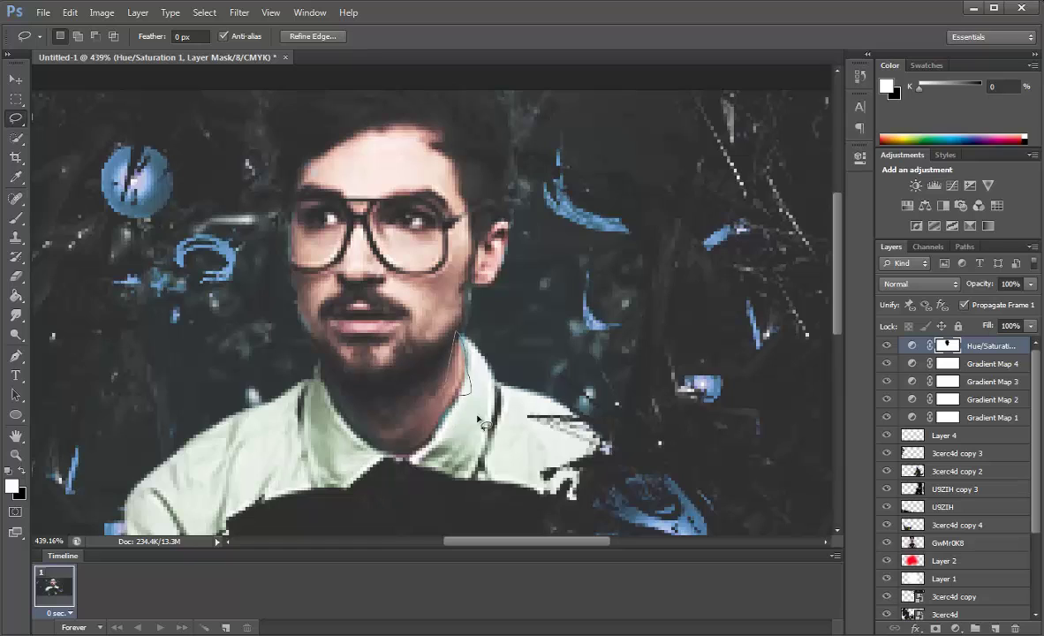
pyautogui.click(473, 353)
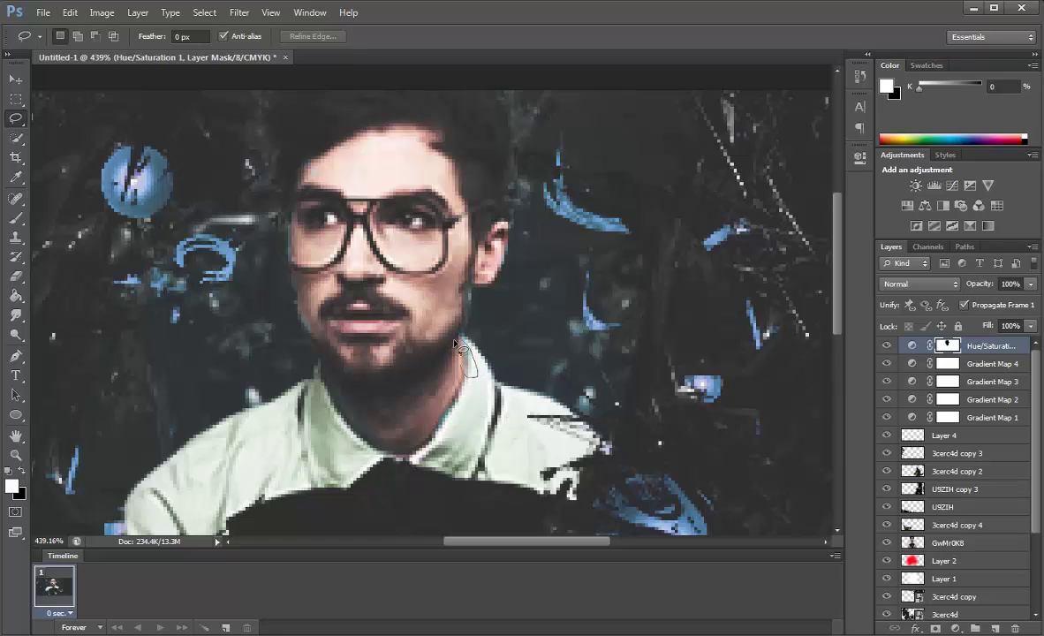
pyautogui.moveTo(433, 322); pyautogui.dragTo(446, 349)
pyautogui.click(452, 291)
pyautogui.moveTo(437, 265); pyautogui.dragTo(419, 304)
pyautogui.click(287, 217)
pyautogui.moveTo(302, 287); pyautogui.dragTo(281, 300)
pyautogui.click(353, 294)
# Step: Zoom back out and select Layer 2
pyautogui.scroll(-1, 441, 442)
pyautogui.scroll(-1, 439, 437)
pyautogui.scroll(-1, 436, 428)
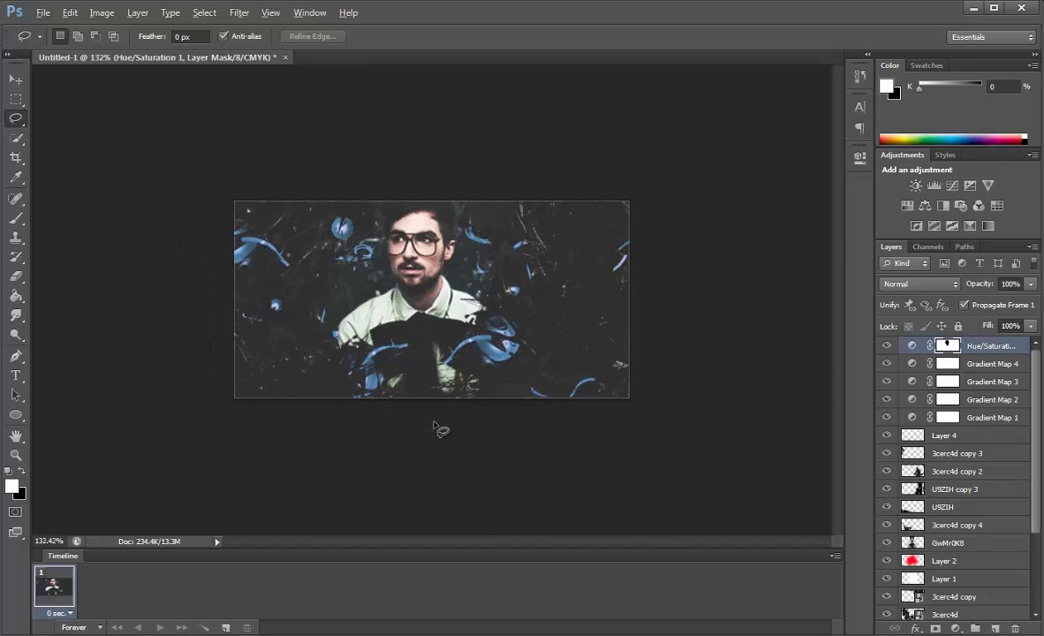
pyautogui.scroll(-1, 433, 424)
pyautogui.scroll(-1, 430, 416)
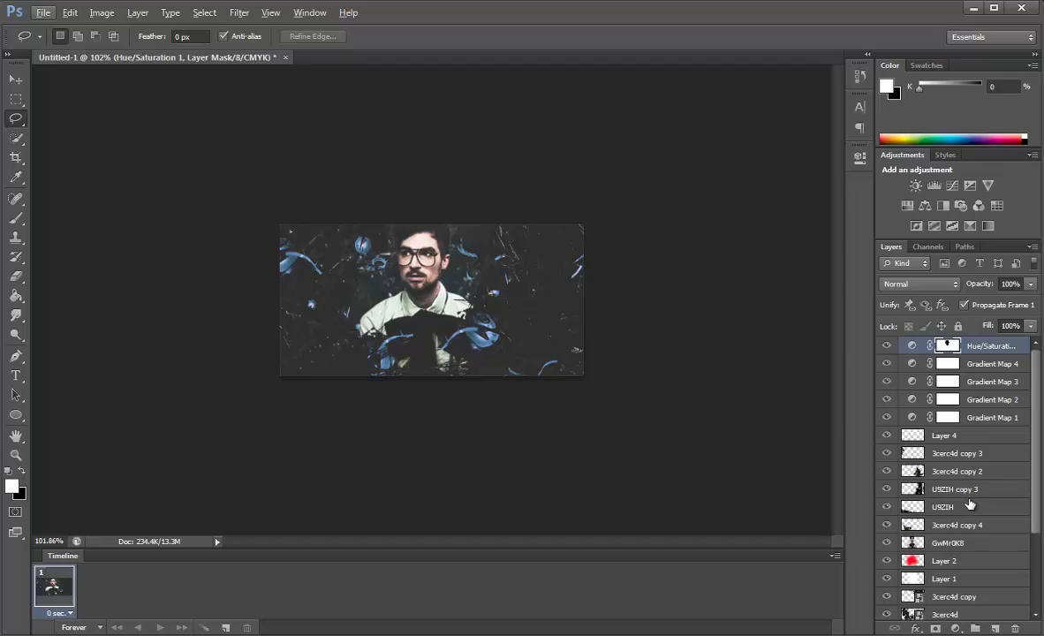
pyautogui.scroll(-3, 970, 503)
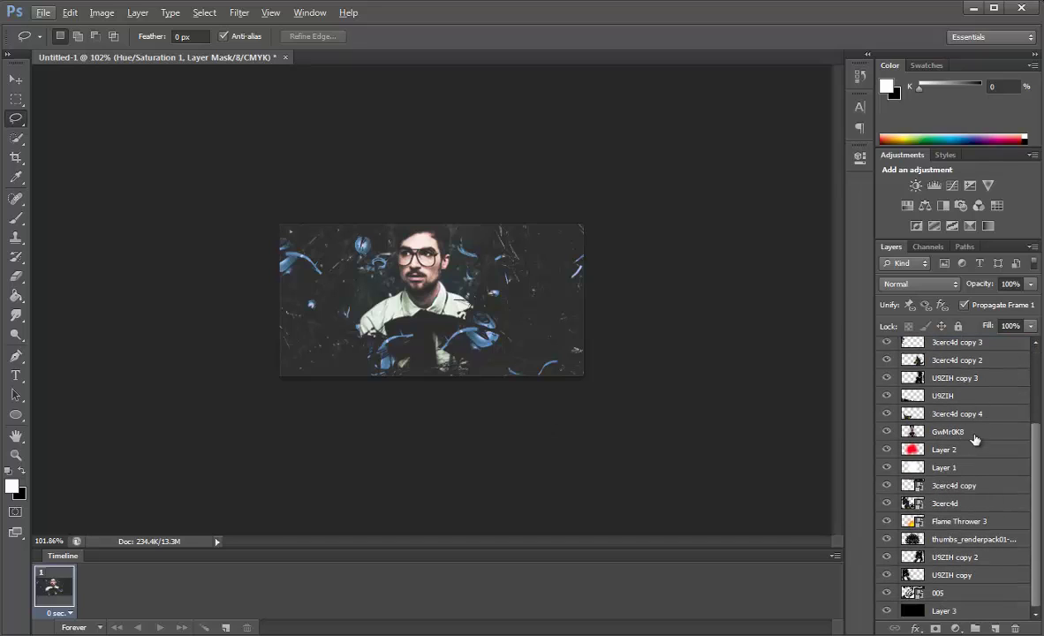
pyautogui.click(944, 452)
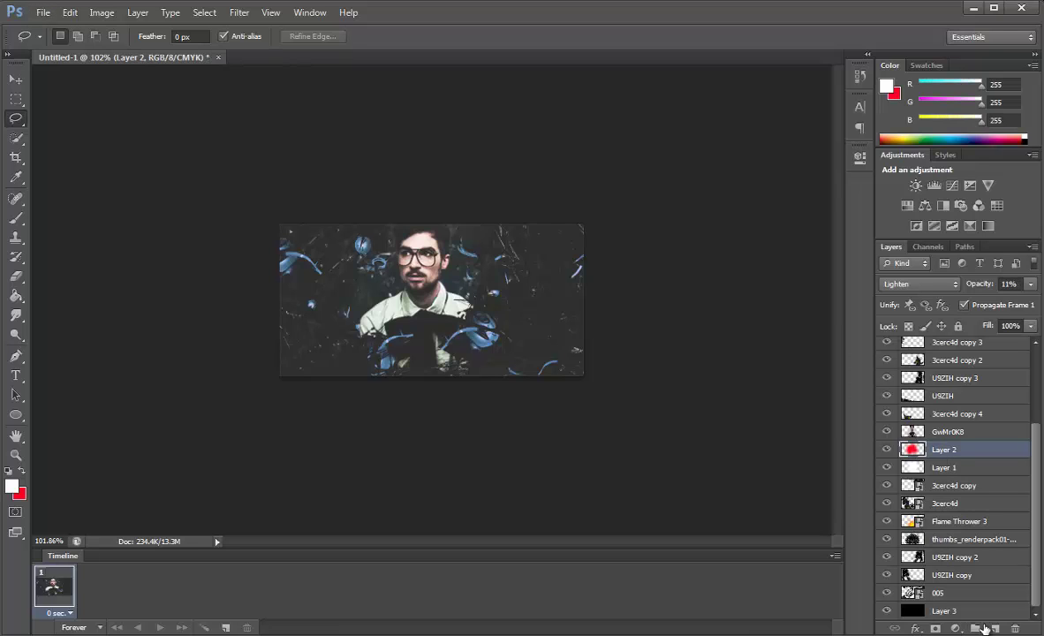
# Step: On a new Layer 5, paint a soft white glow around the face with a 182 px brush at 7% opacity
pyautogui.click(996, 628)
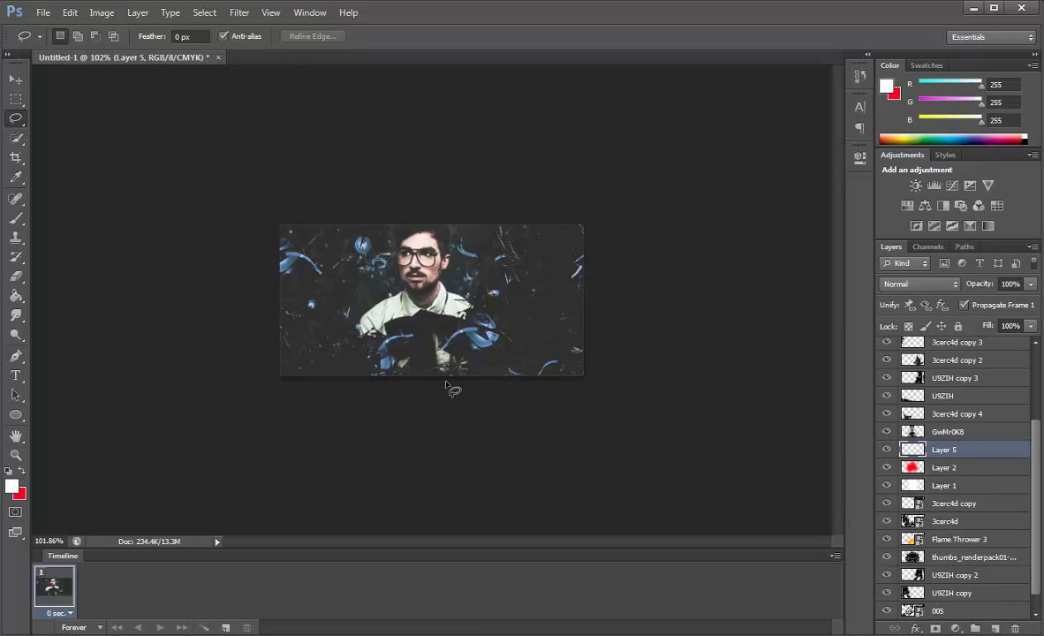
pyautogui.click(16, 218)
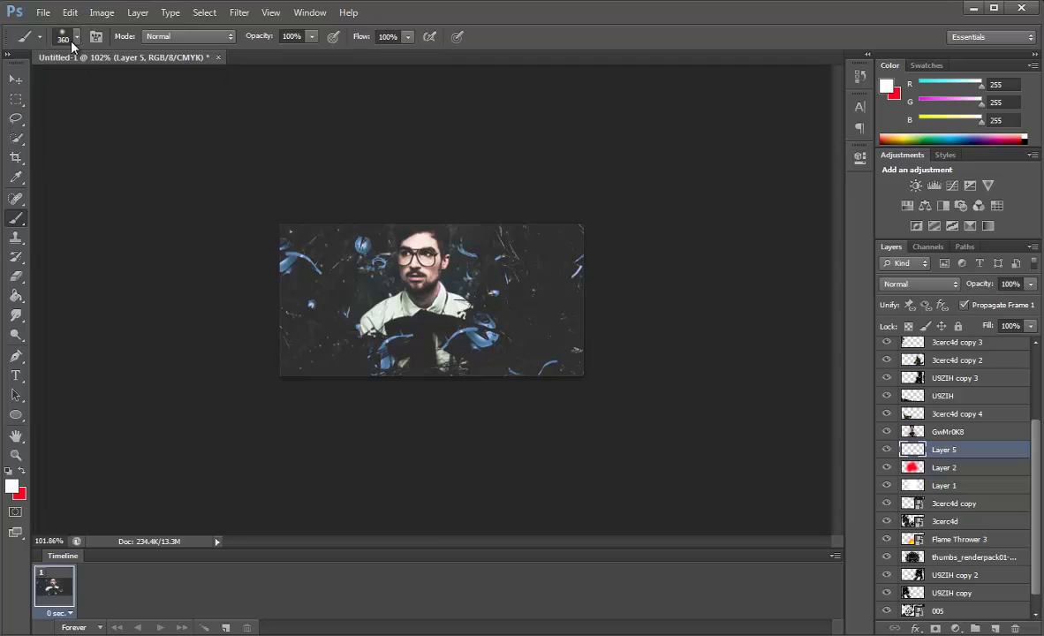
pyautogui.click(76, 36)
pyautogui.moveTo(146, 84); pyautogui.dragTo(126, 84)
pyautogui.press('Return')
pyautogui.moveTo(429, 335)
pyautogui.mouseDown()
pyautogui.moveTo(467, 408)
pyautogui.moveTo(420, 449)
pyautogui.mouseUp()
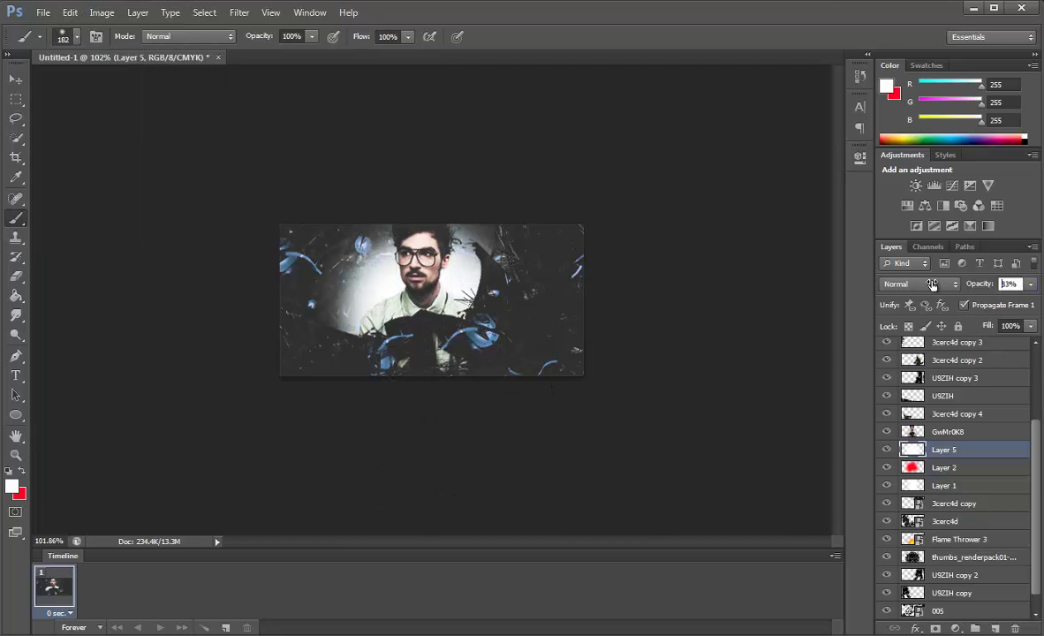
pyautogui.moveTo(978, 283); pyautogui.dragTo(888, 284)
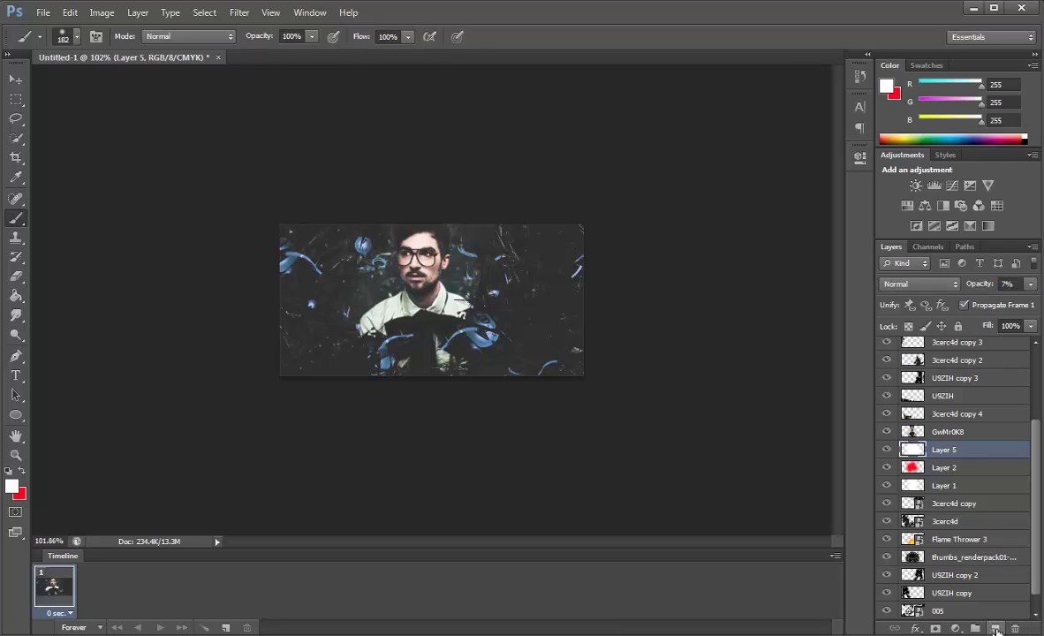
pyautogui.click(995, 627)
# Step: Move Layer 6 above GwMr0K8 and set the foreground colour to blue #1b9feb
pyautogui.moveTo(960, 449); pyautogui.dragTo(950, 424)
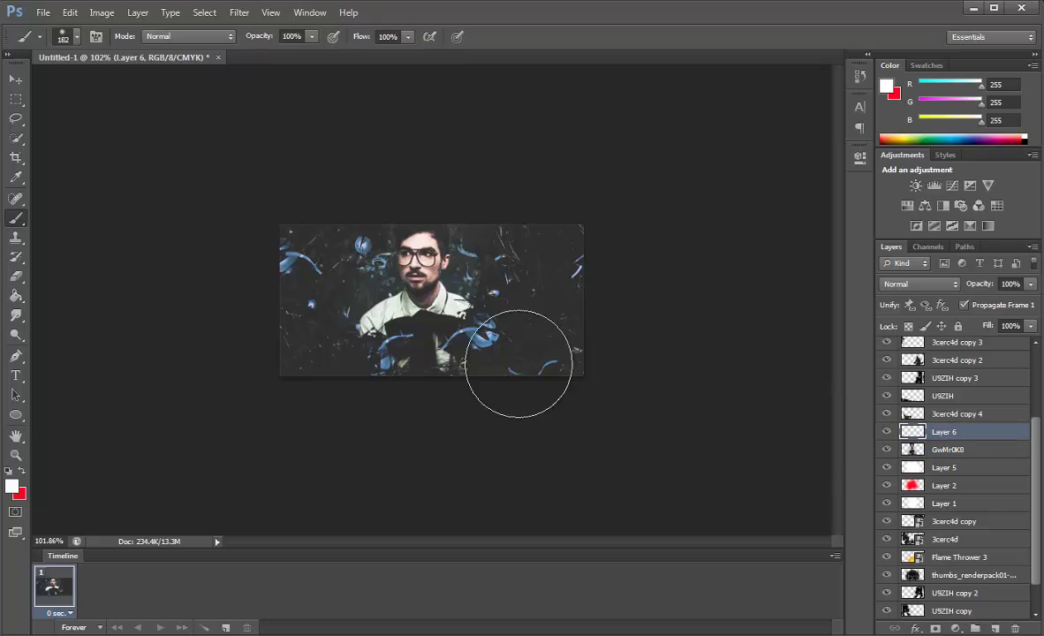
pyautogui.click(12, 486)
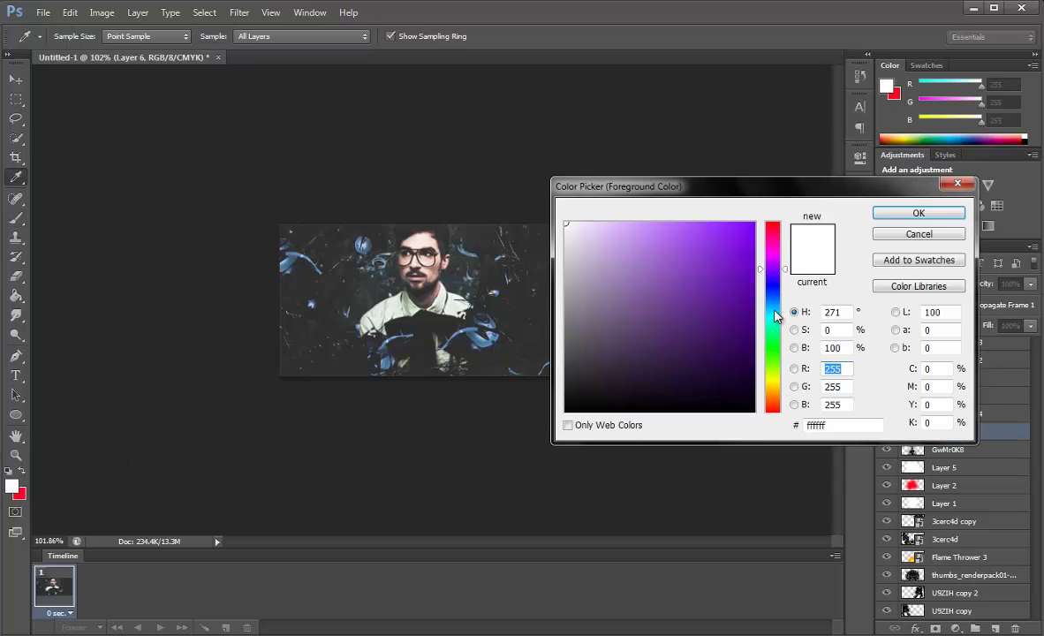
pyautogui.moveTo(775, 316); pyautogui.dragTo(778, 298)
pyautogui.click(342, 226)
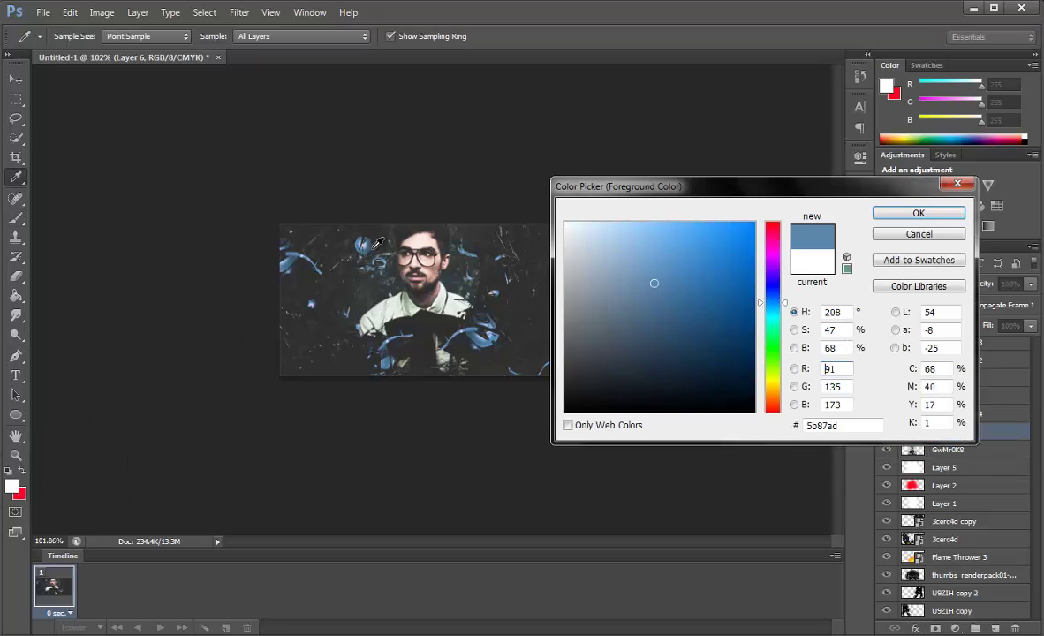
pyautogui.click(718, 249)
pyautogui.click(776, 306)
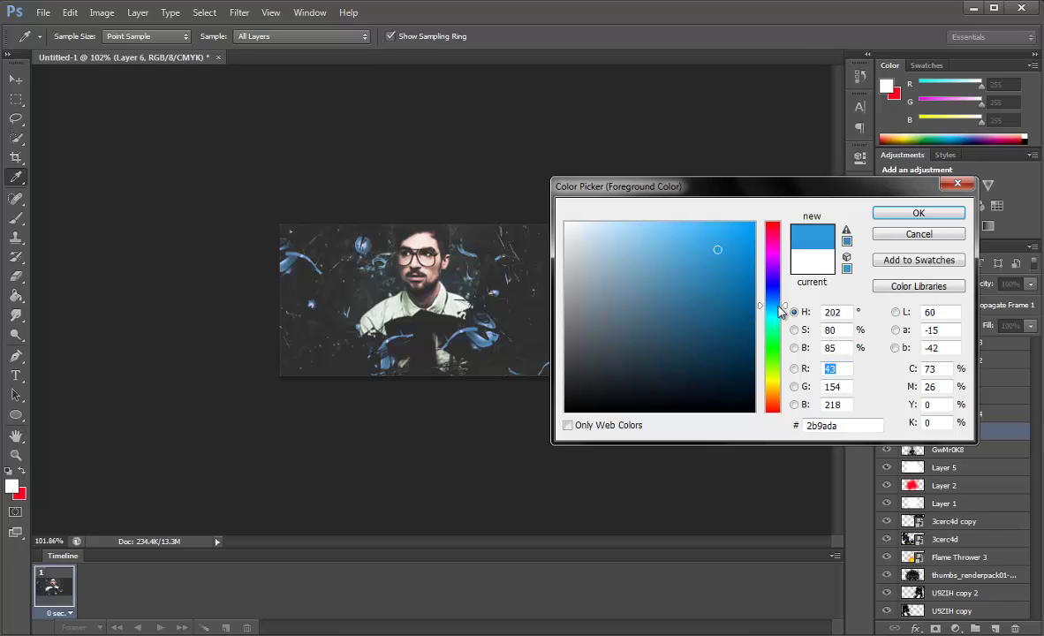
pyautogui.click(733, 236)
pyautogui.click(904, 216)
# Step: Brush blue over the man on Layer 6 and lower its opacity to 31%
pyautogui.press('b')
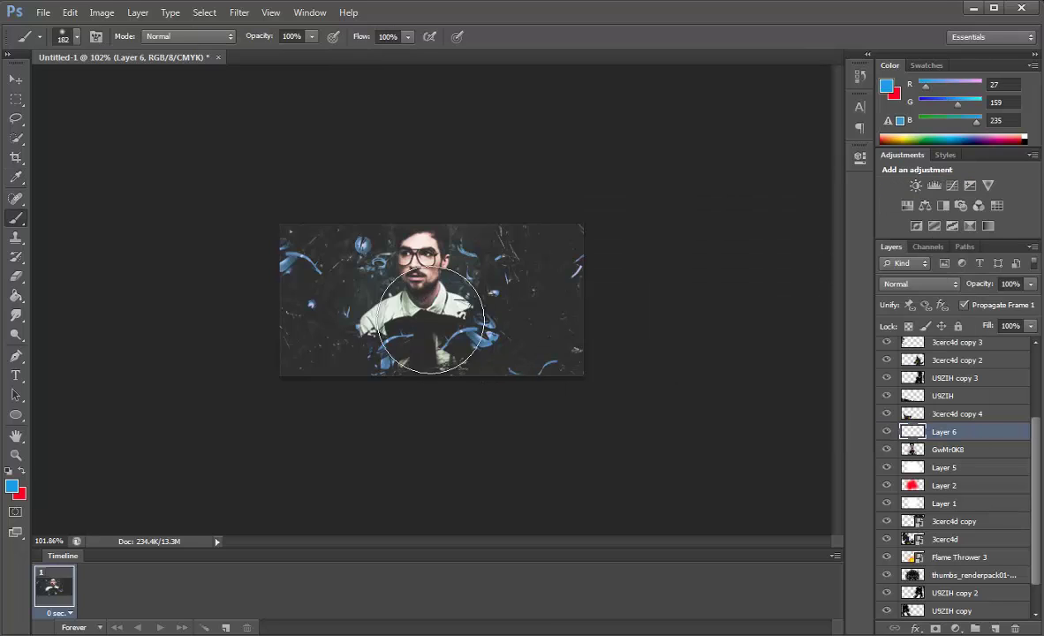
pyautogui.moveTo(380, 362)
pyautogui.mouseDown()
pyautogui.moveTo(396, 371)
pyautogui.moveTo(397, 309)
pyautogui.moveTo(540, 215)
pyautogui.moveTo(385, 373)
pyautogui.mouseUp()
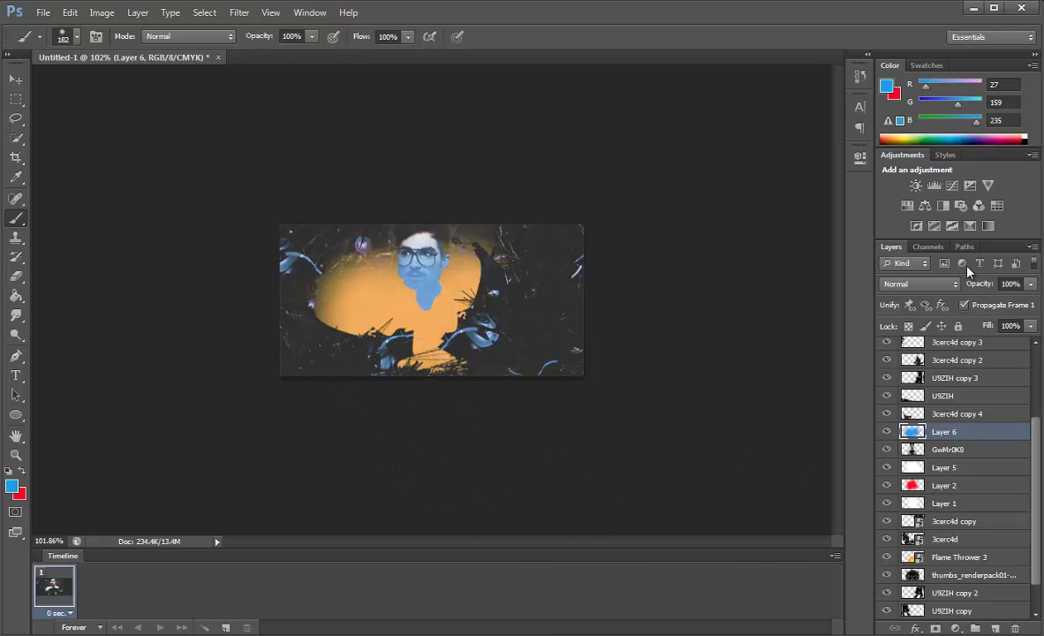
pyautogui.moveTo(979, 287)
pyautogui.mouseDown()
pyautogui.moveTo(878, 285)
pyautogui.moveTo(897, 285)
pyautogui.mouseUp()
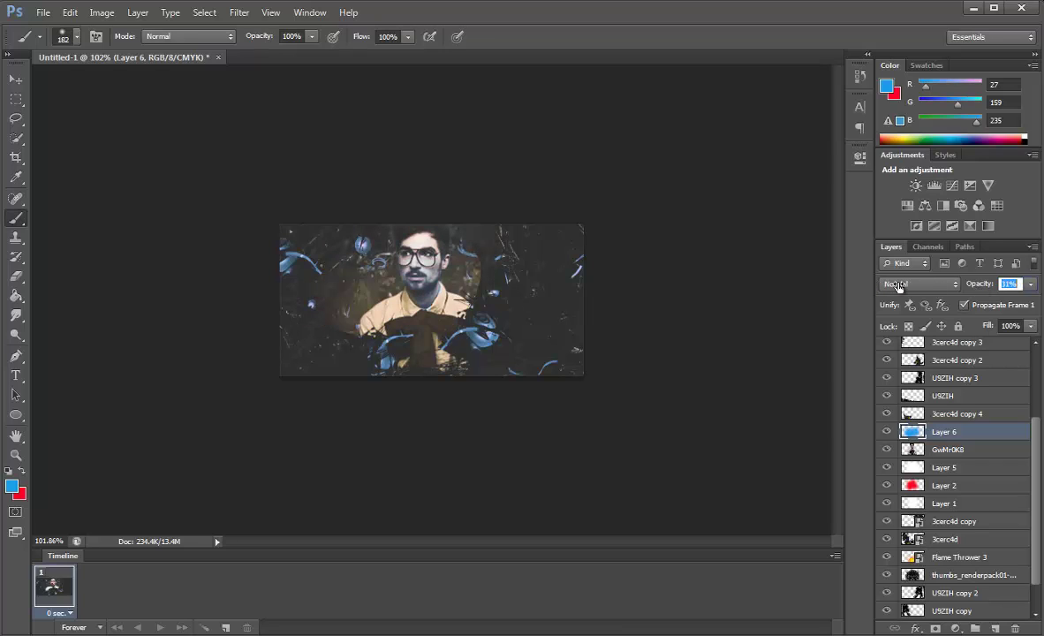
pyautogui.scroll(3, 1039, 358)
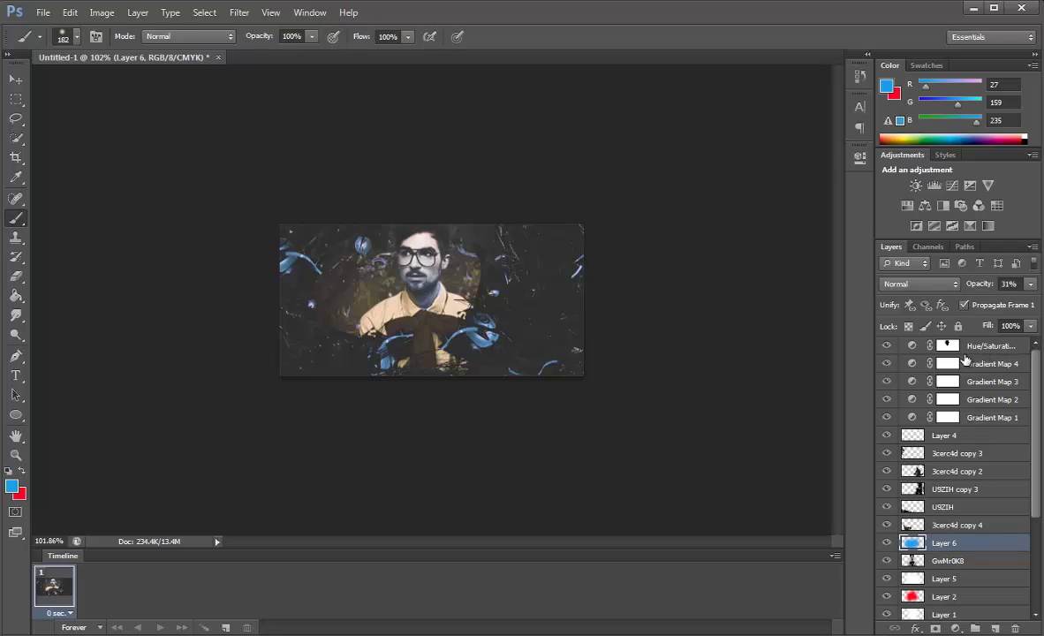
# Step: Hide the Hue/Saturation adjustment and settle Layer 6's opacity at 18%
pyautogui.click(888, 346)
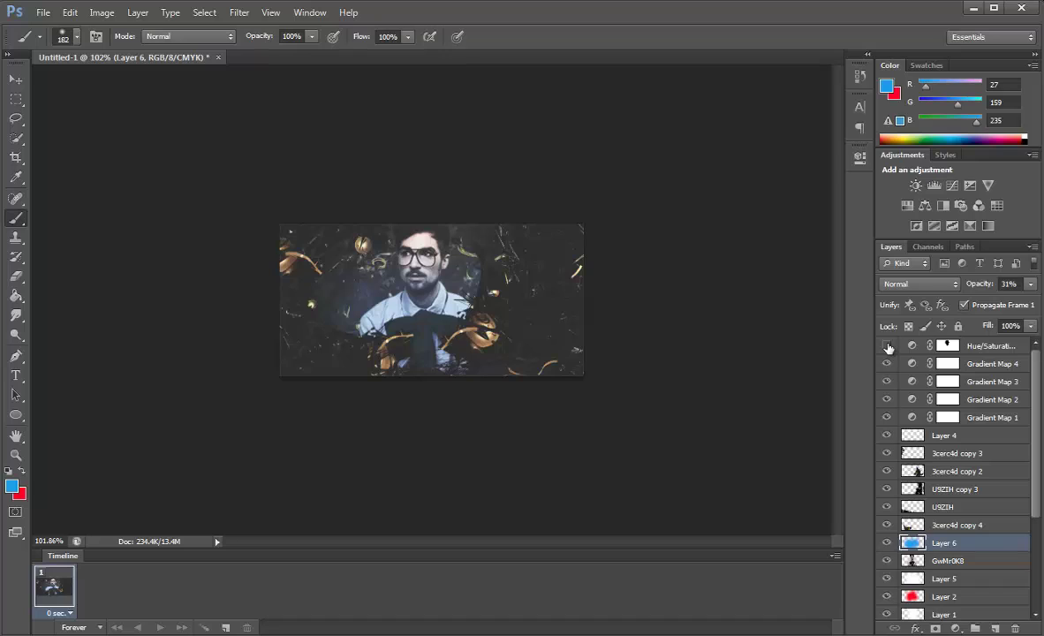
pyautogui.moveTo(976, 289); pyautogui.dragTo(966, 289)
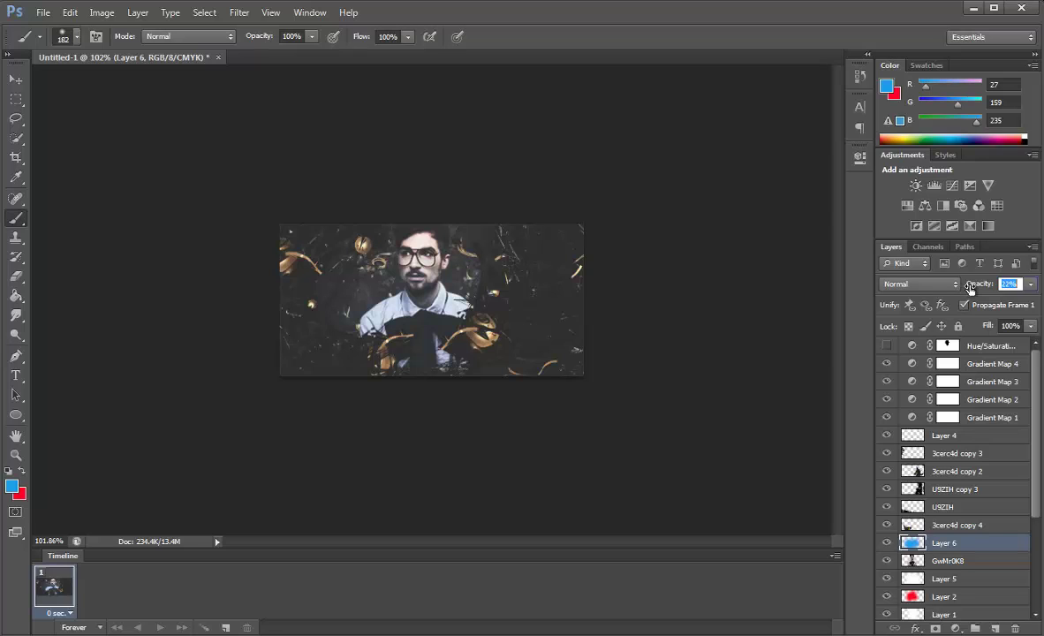
pyautogui.moveTo(970, 287); pyautogui.dragTo(973, 287)
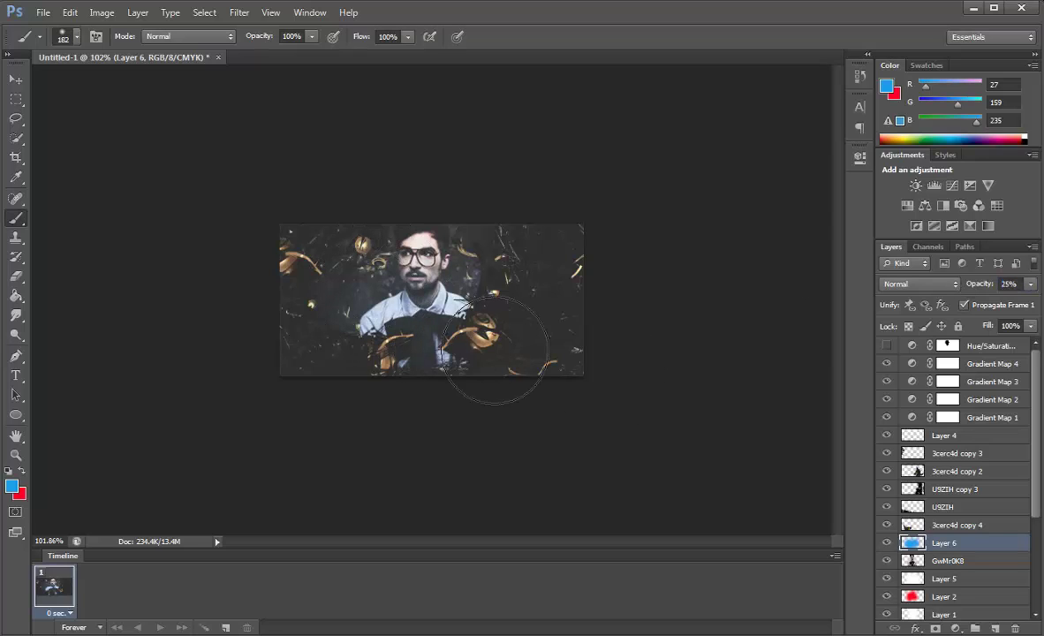
pyautogui.moveTo(972, 289); pyautogui.dragTo(967, 288)
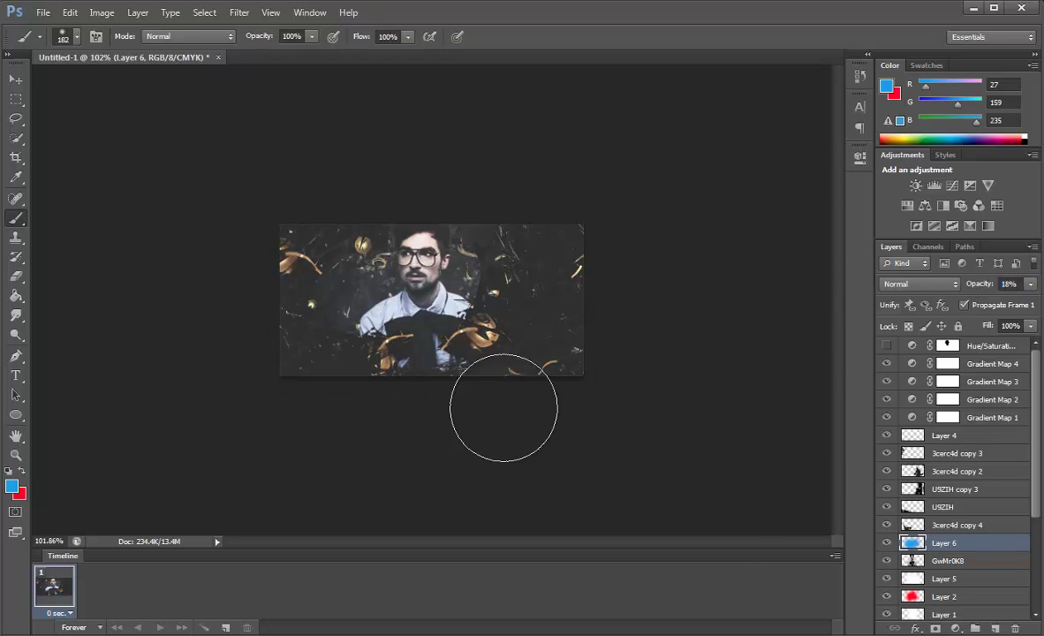
# Step: Paint a soft blue glow on new Layer 7 below U9ZIH at 15% opacity
pyautogui.click(981, 438)
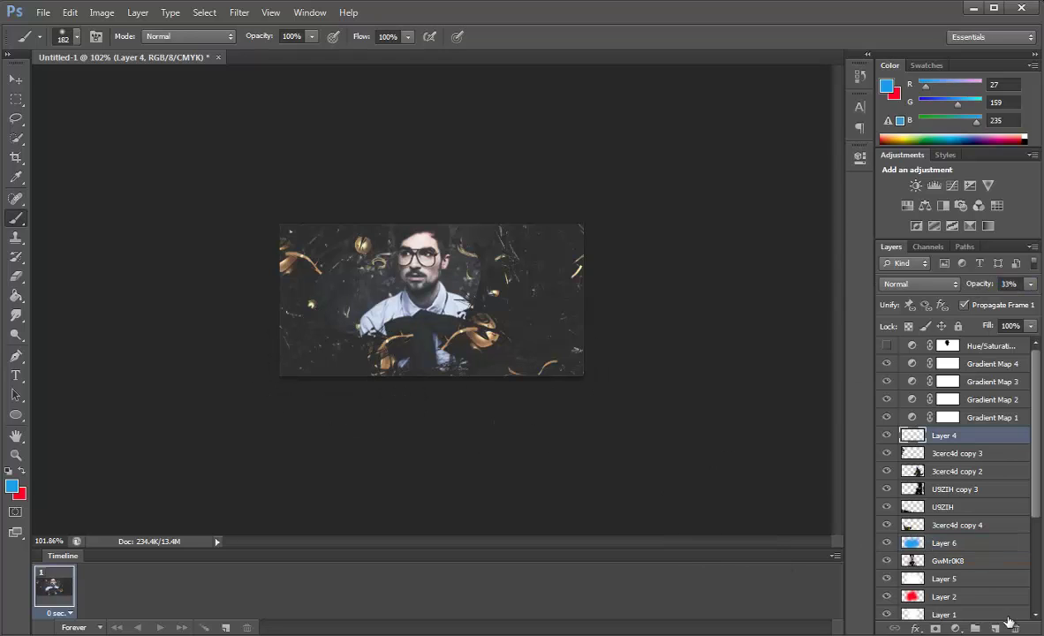
pyautogui.click(997, 628)
pyautogui.moveTo(949, 435); pyautogui.dragTo(953, 505)
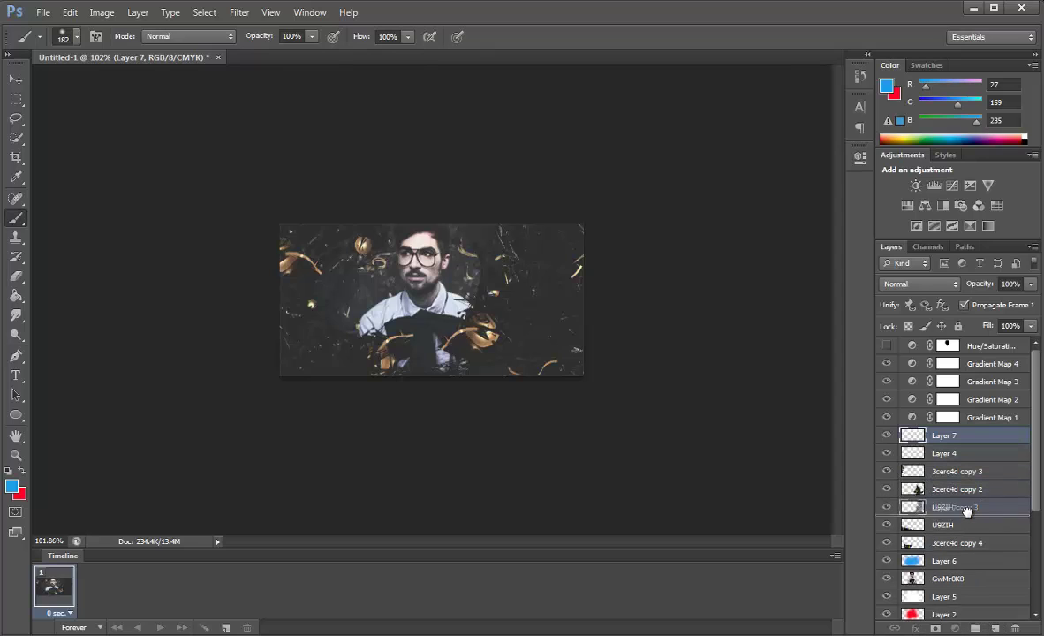
pyautogui.moveTo(415, 349)
pyautogui.mouseDown()
pyautogui.moveTo(426, 380)
pyautogui.moveTo(361, 373)
pyautogui.mouseUp()
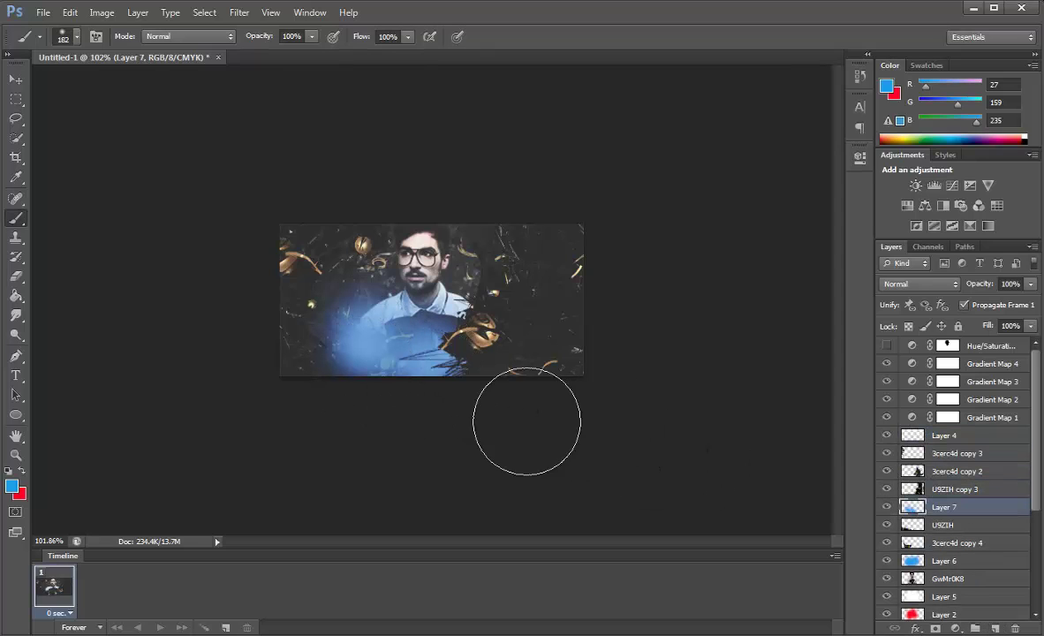
pyautogui.moveTo(964, 527); pyautogui.dragTo(962, 533)
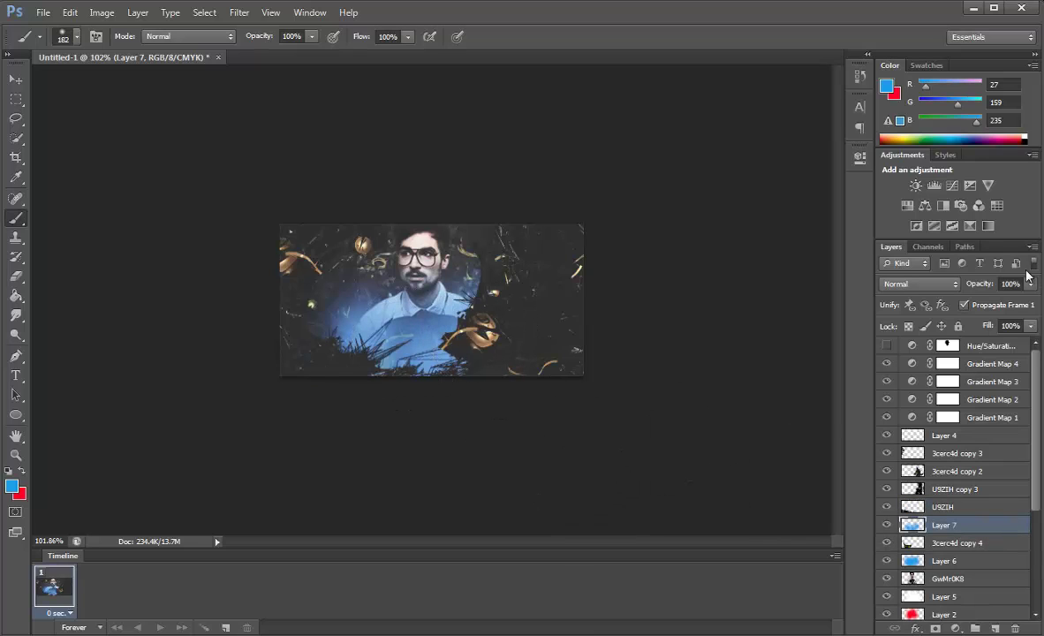
pyautogui.moveTo(979, 289); pyautogui.dragTo(921, 279)
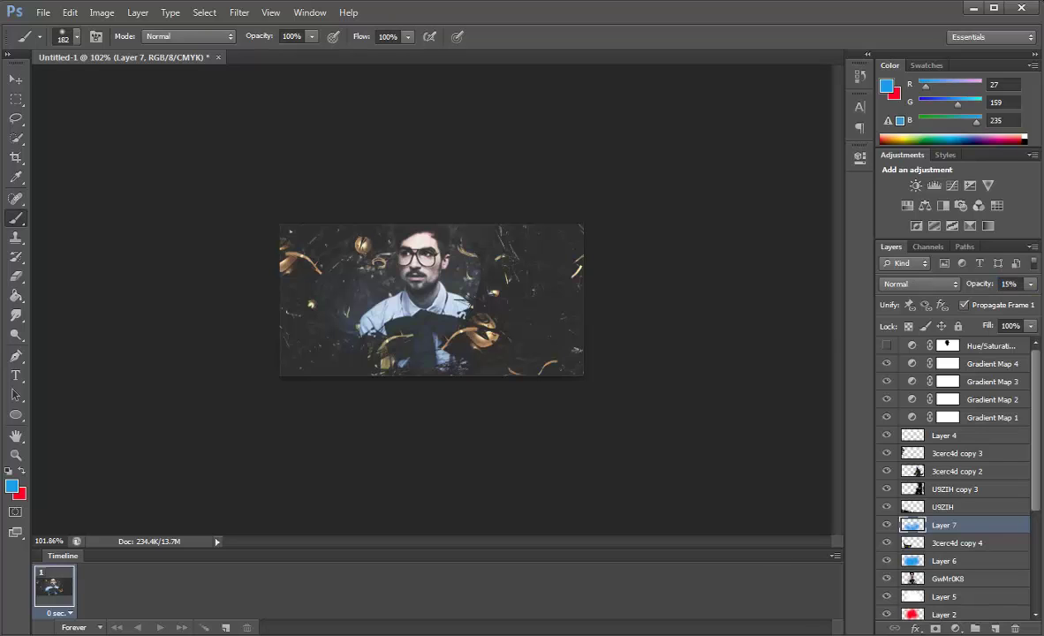
# Step: In Explorer, go back to aa Photoshop cs5, open the texture folder and scroll to image 6
pyautogui.hotkey('alt', 'Tab')
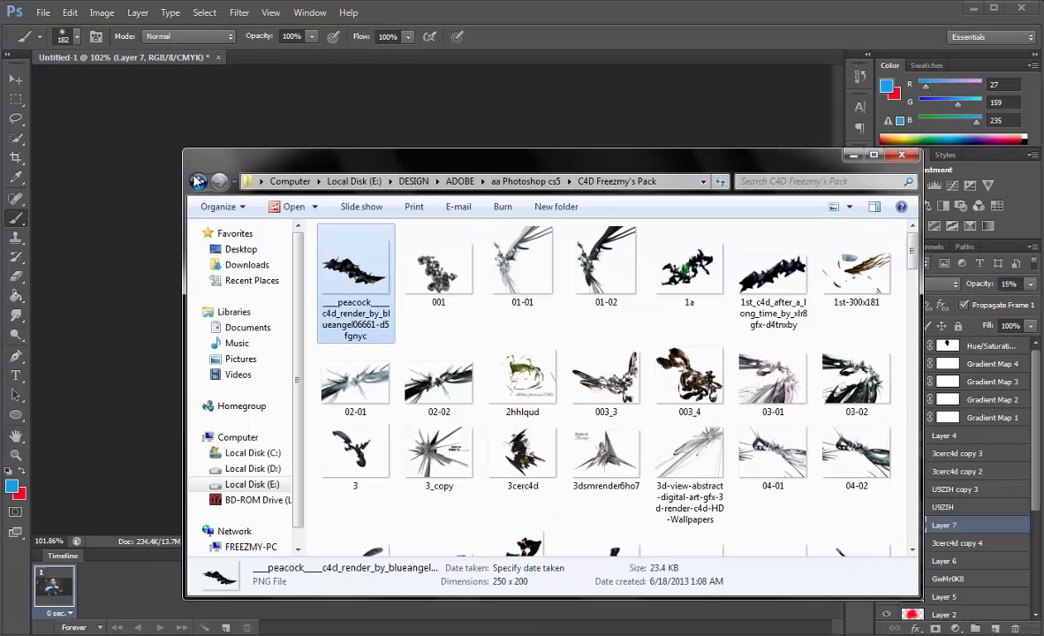
pyautogui.click(197, 181)
pyautogui.scroll(-2, 776, 397)
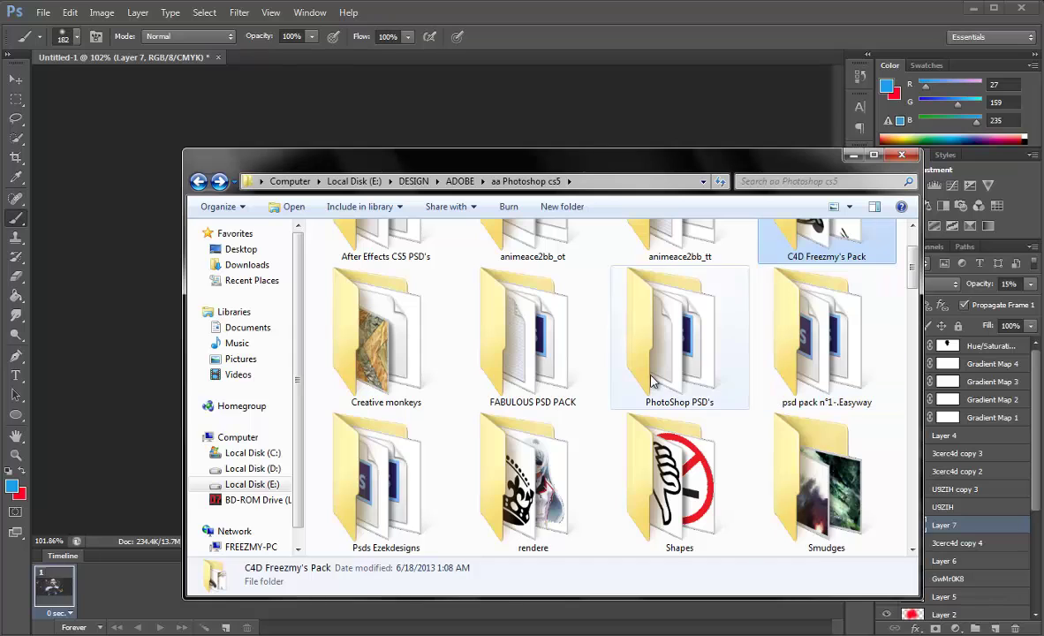
pyautogui.scroll(-3, 748, 502)
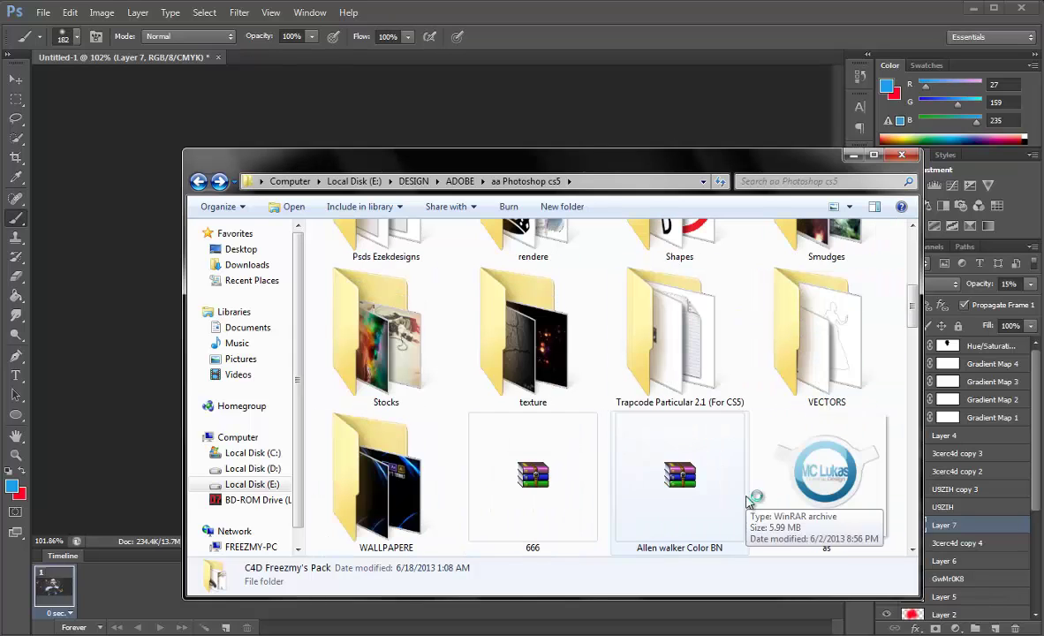
pyautogui.doubleClick(530, 353)
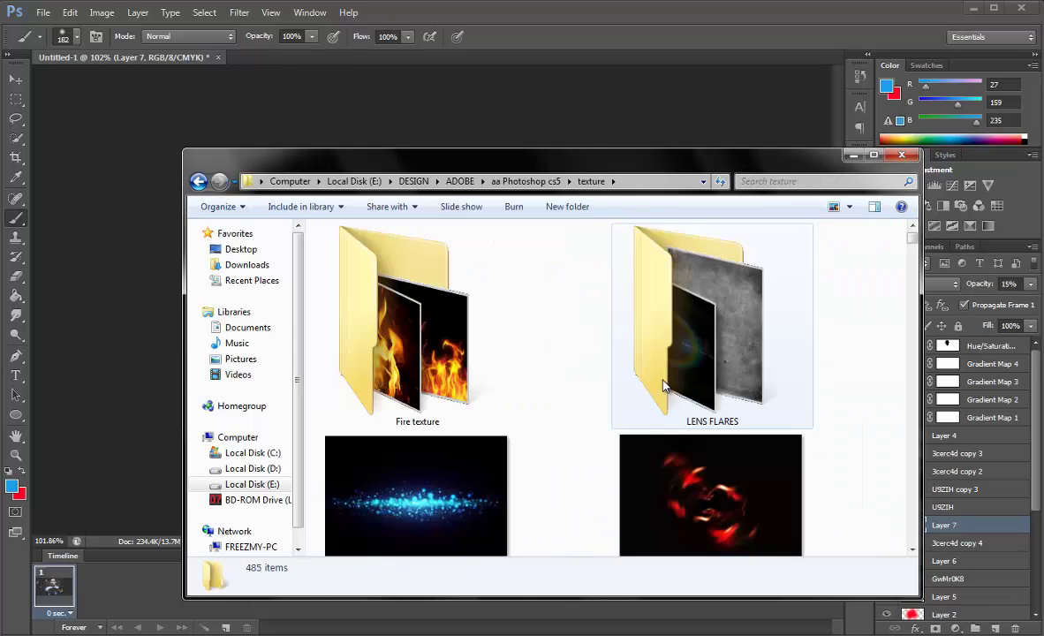
pyautogui.scroll(-1, 545, 331)
pyautogui.scroll(-3, 477, 326)
pyautogui.scroll(-3, 574, 318)
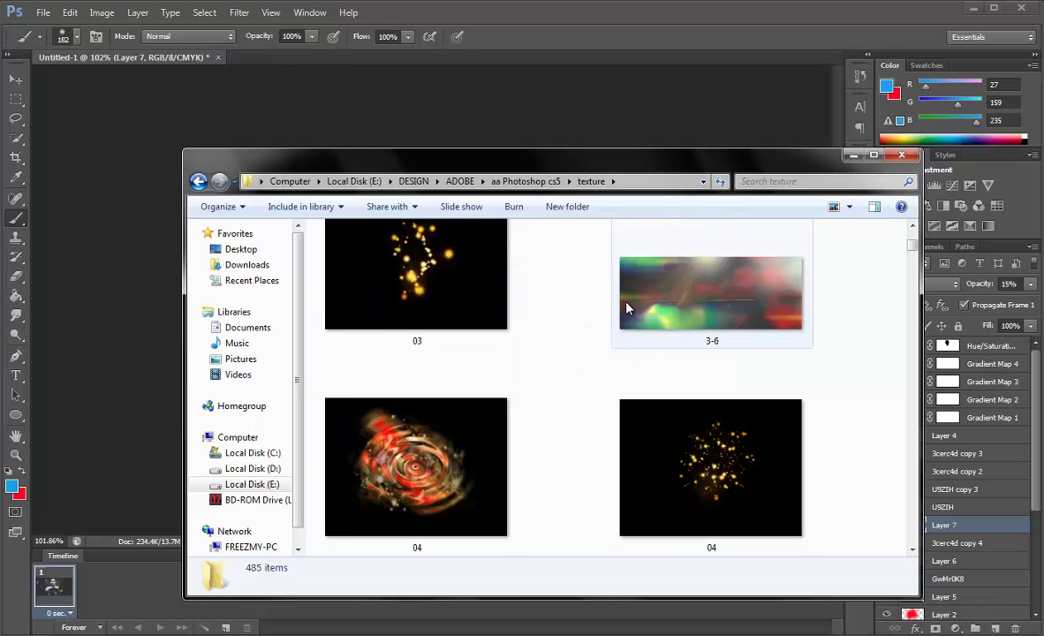
pyautogui.scroll(-3, 627, 327)
pyautogui.scroll(-3, 646, 367)
pyautogui.scroll(-3, 644, 367)
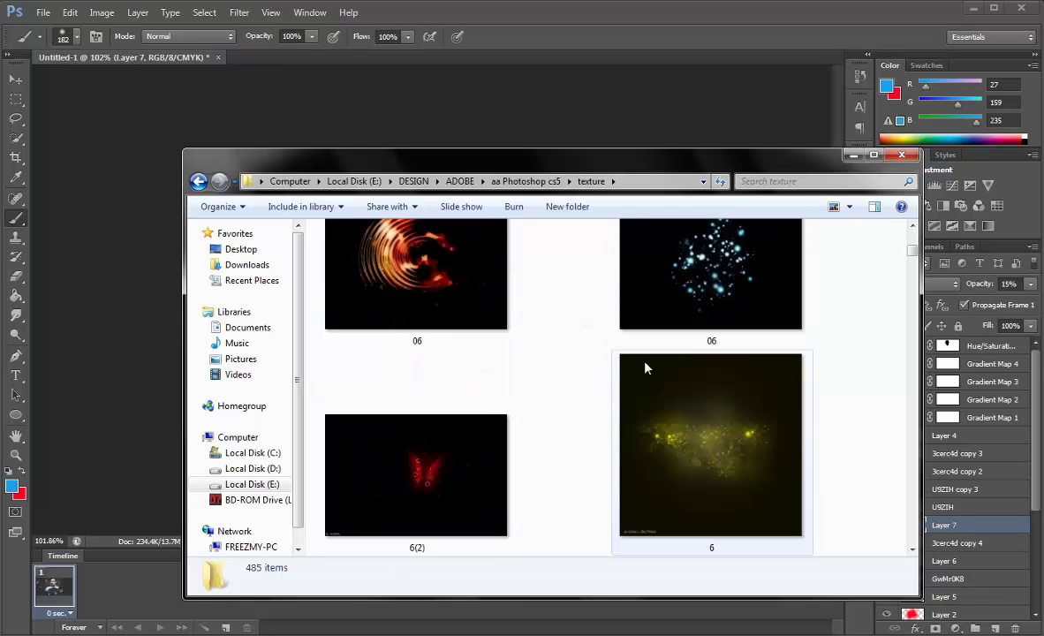
# Step: Place light texture 6 in Screen mode, scaled to about 140% and rotated about 42°
pyautogui.moveTo(732, 464); pyautogui.dragTo(88, 304)
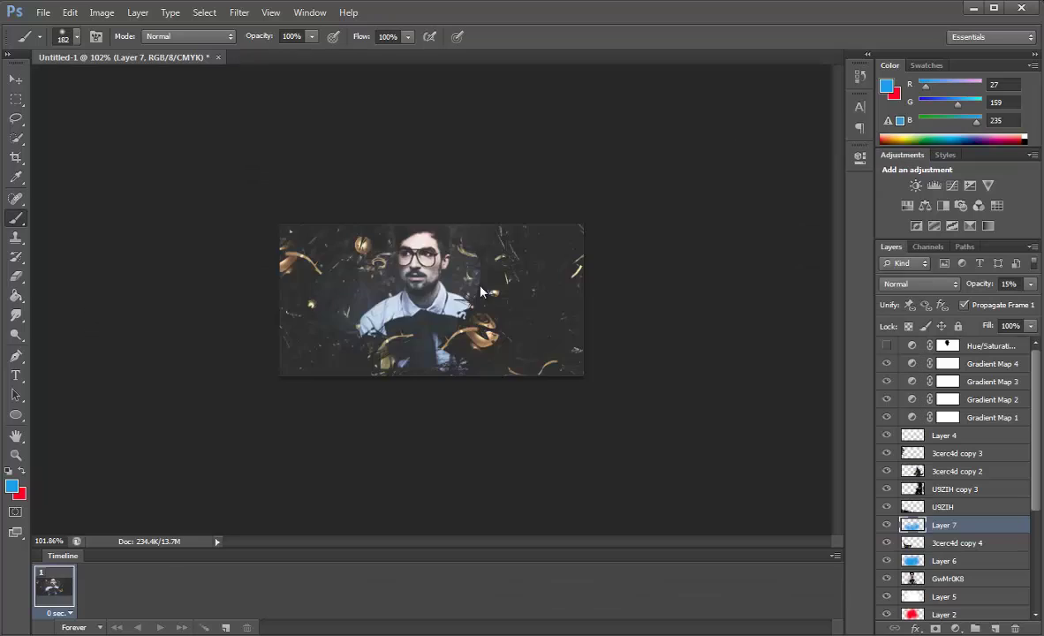
pyautogui.click(921, 284)
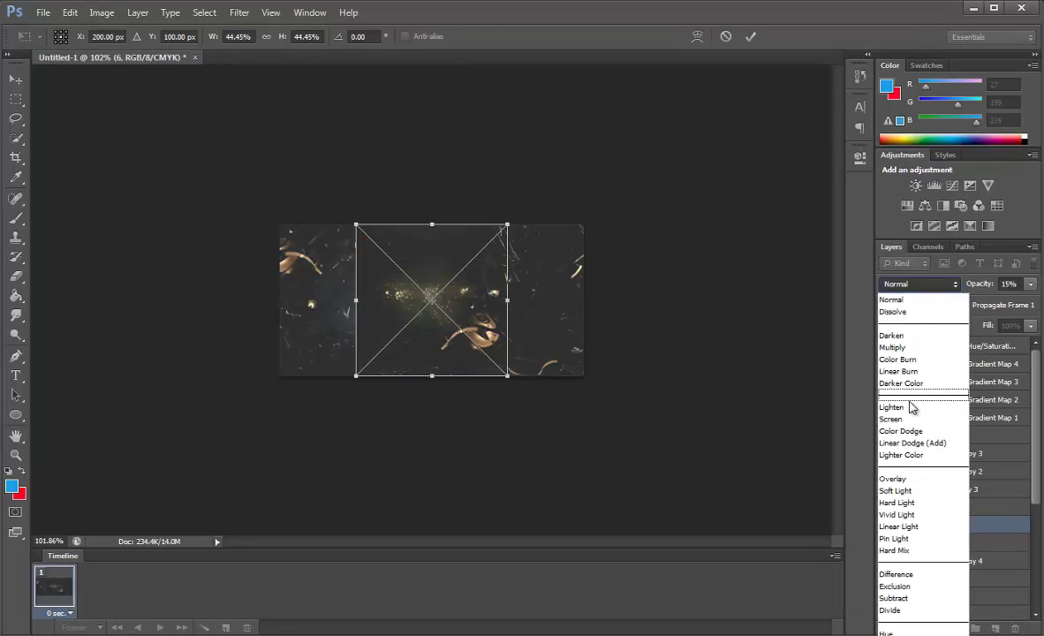
pyautogui.click(852, 387)
pyautogui.moveTo(505, 227)
pyautogui.mouseDown()
pyautogui.moveTo(660, 158)
pyautogui.moveTo(503, 291)
pyautogui.moveTo(527, 310)
pyautogui.mouseUp()
pyautogui.moveTo(638, 349)
pyautogui.mouseDown()
pyautogui.moveTo(659, 391)
pyautogui.moveTo(619, 468)
pyautogui.mouseUp()
pyautogui.moveTo(510, 387)
pyautogui.mouseDown()
pyautogui.moveTo(487, 401)
pyautogui.moveTo(517, 398)
pyautogui.mouseUp()
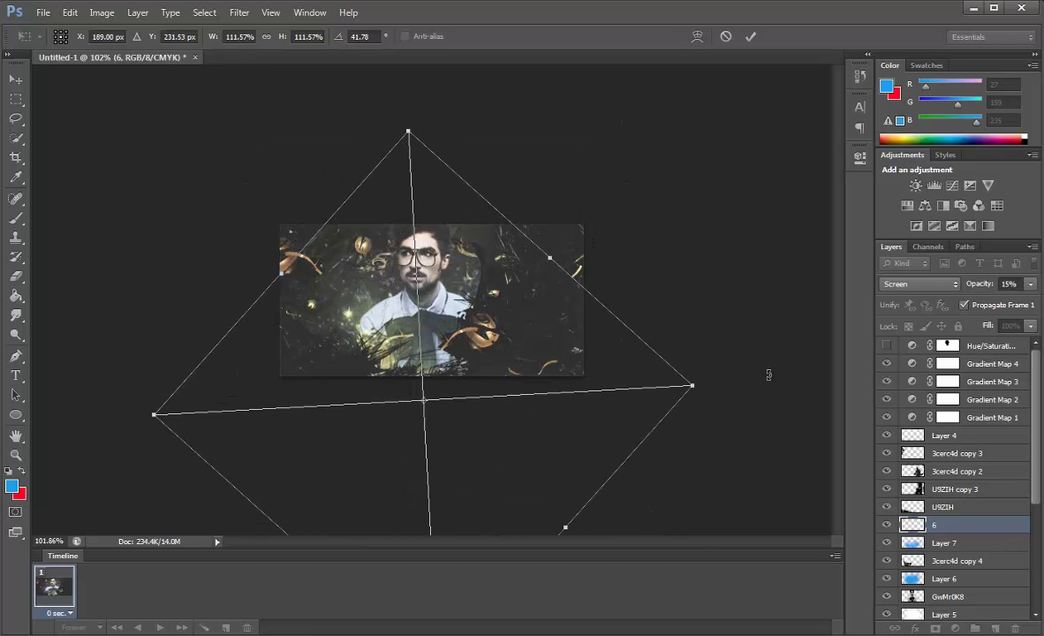
pyautogui.moveTo(669, 358); pyautogui.dragTo(716, 348)
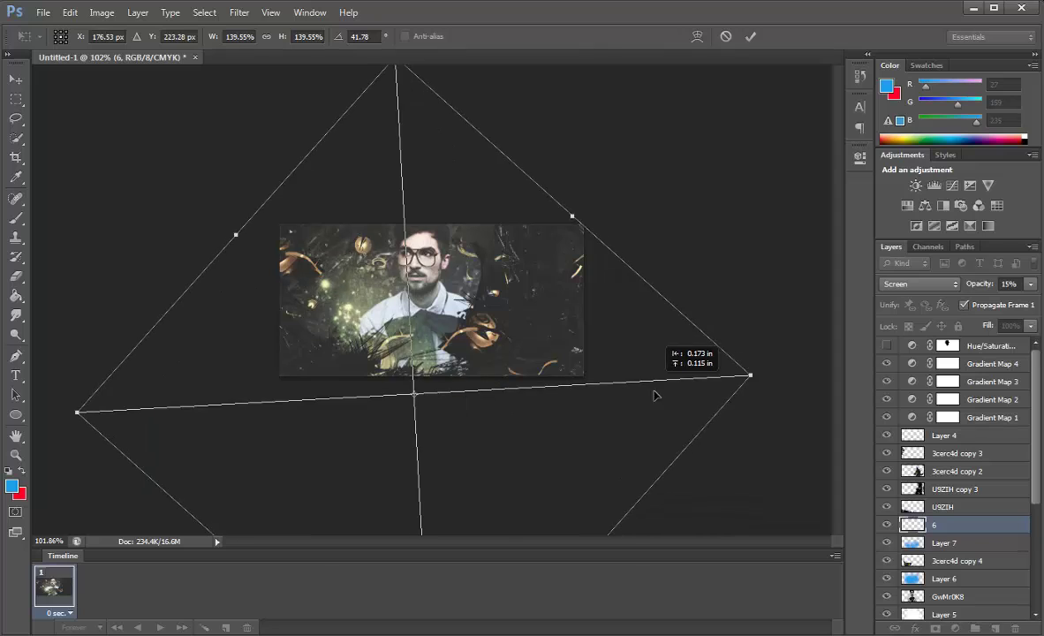
pyautogui.moveTo(646, 377); pyautogui.dragTo(674, 419)
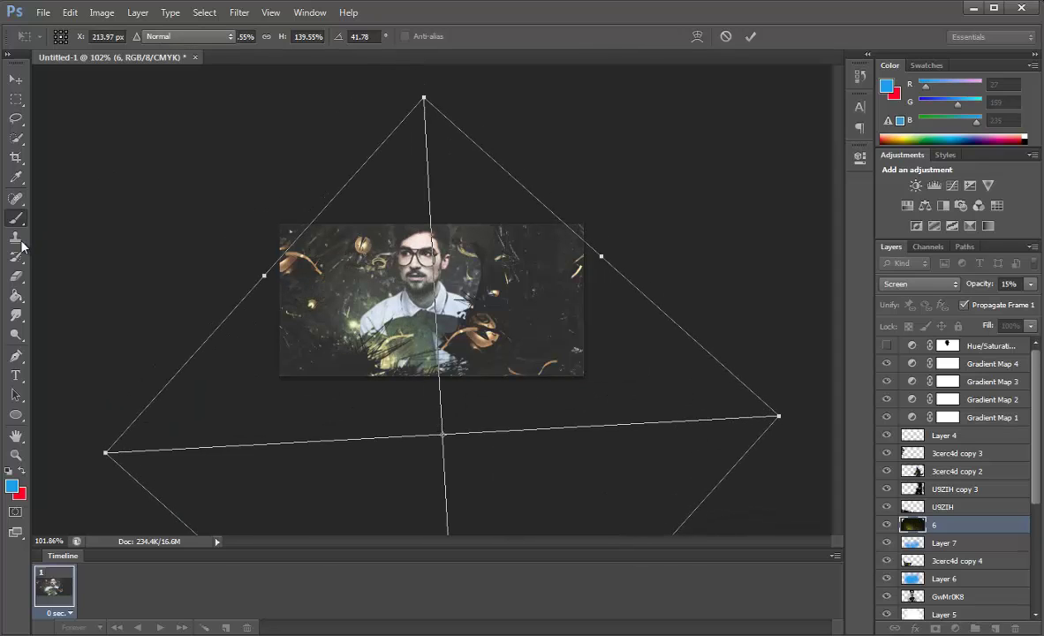
pyautogui.press('Return')
# Step: Rasterize the texture layer and erase it over the man's shirt with an 80% opacity eraser
pyautogui.press('e')
pyautogui.click(78, 36)
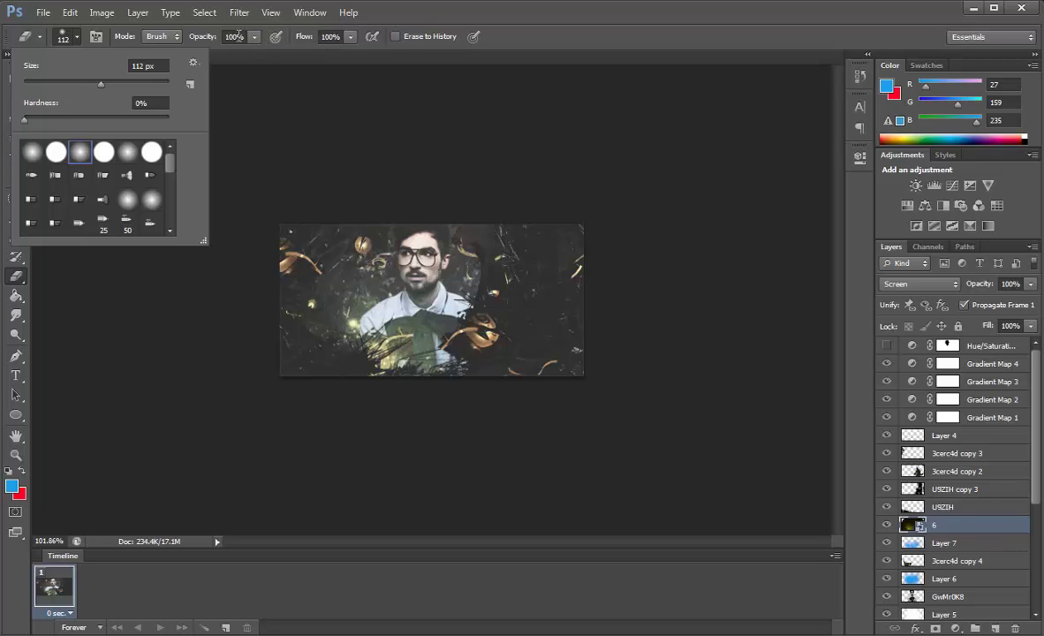
pyautogui.click(200, 42)
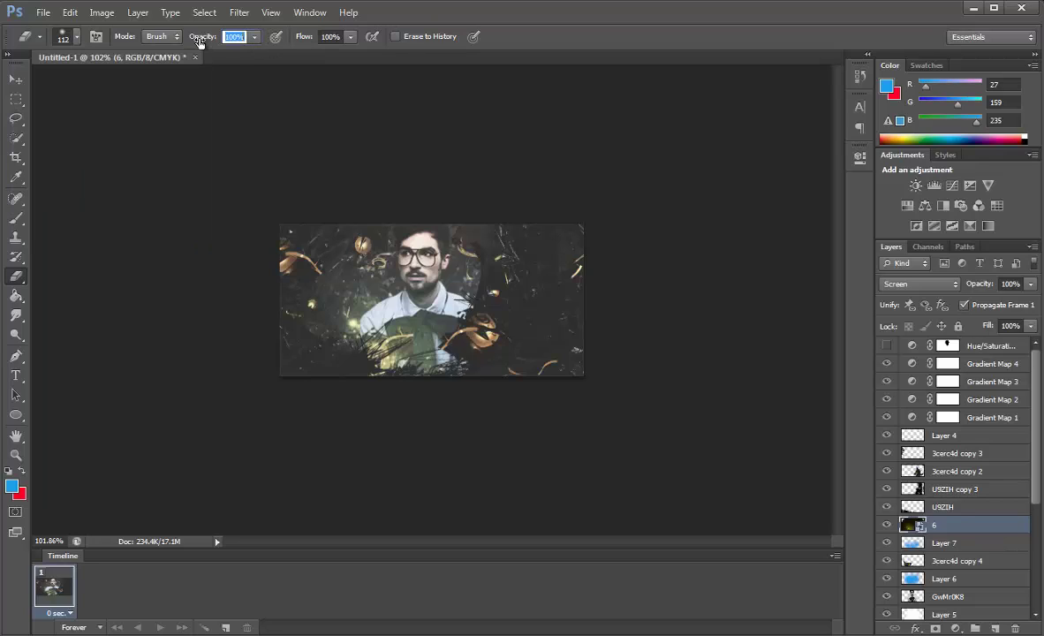
pyautogui.write('80')
pyautogui.rightClick(959, 527)
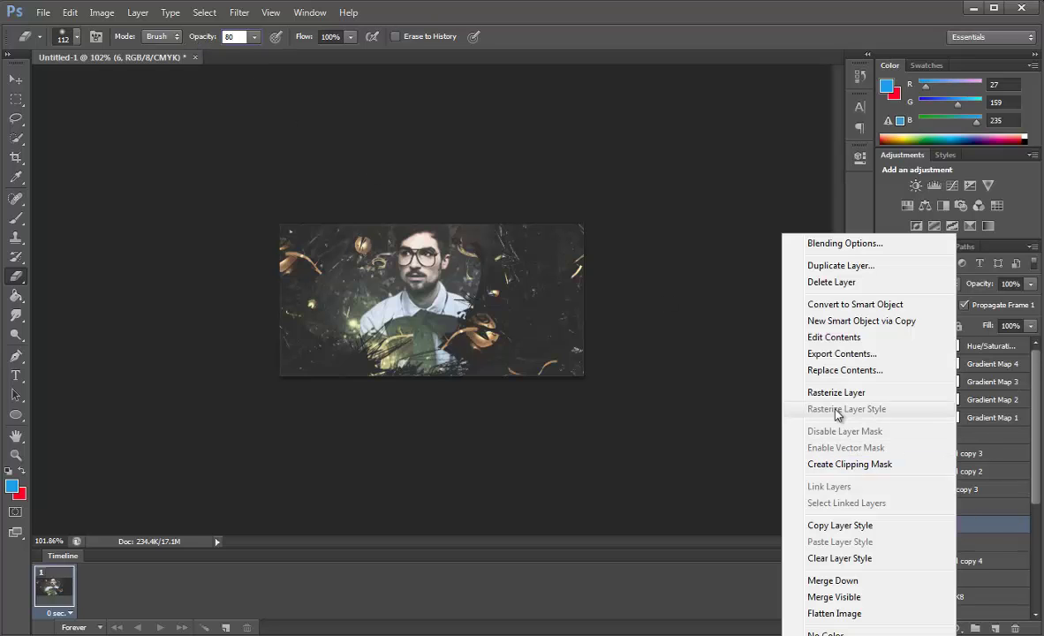
pyautogui.click(771, 374)
pyautogui.moveTo(353, 265); pyautogui.dragTo(440, 328)
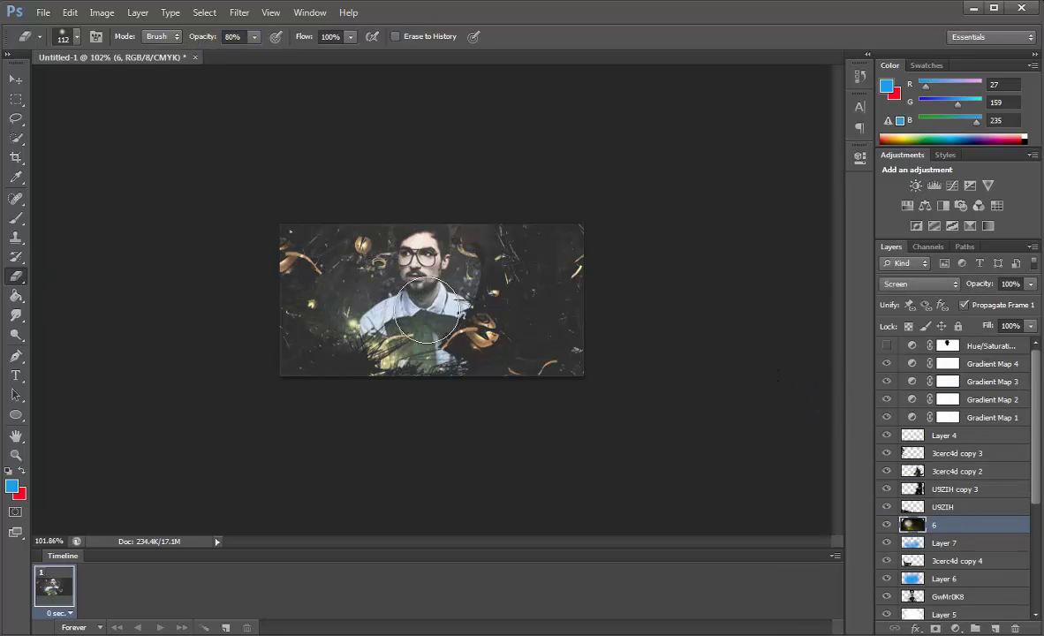
pyautogui.click(888, 525)
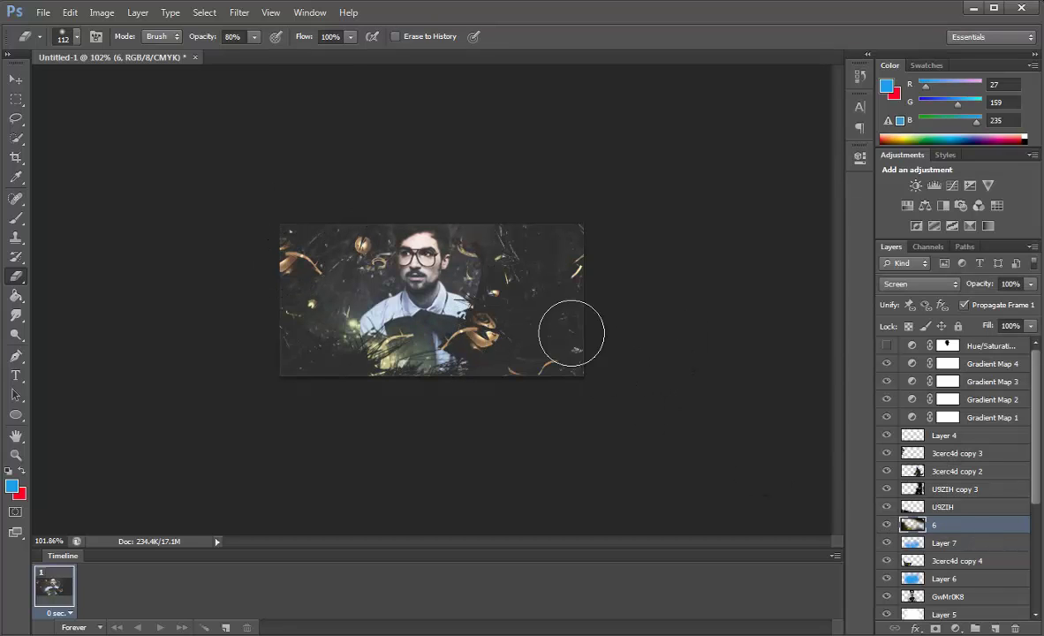
# Step: Duplicate the light texture layer, flip the copy horizontally, and reposition it on the banner
pyautogui.hotkey('ctrl', 'j')
pyautogui.hotkey('ctrl', 't')
pyautogui.rightClick(372, 312)
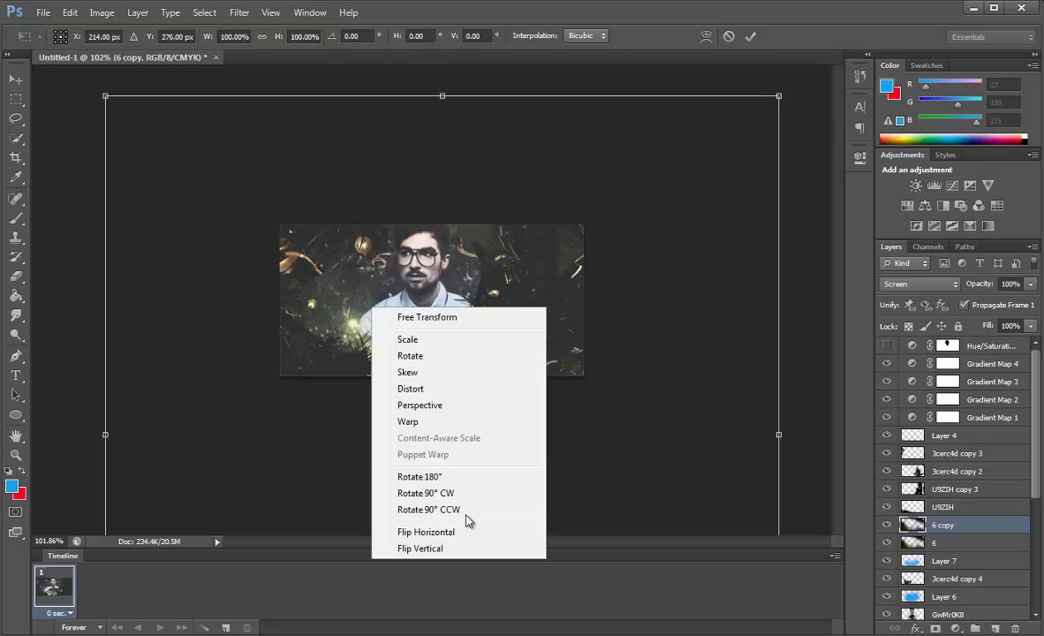
pyautogui.click(442, 524)
pyautogui.press('Return')
pyautogui.press('v')
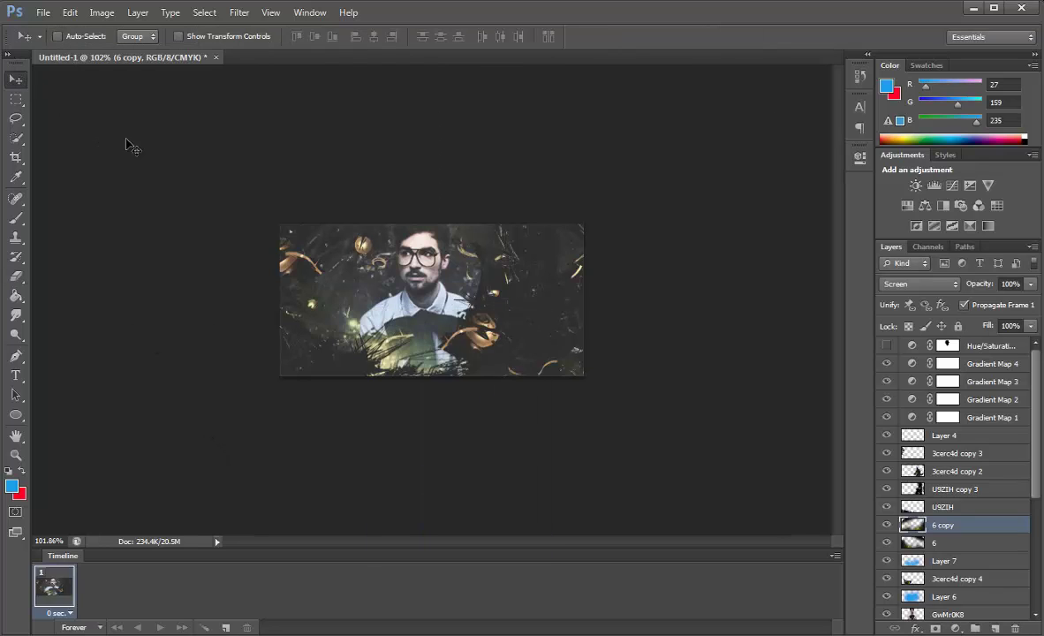
pyautogui.moveTo(655, 324); pyautogui.dragTo(706, 256)
# Step: Rotate the texture copy to about -27° and lower its opacity to 57%
pyautogui.hotkey('ctrl', 't')
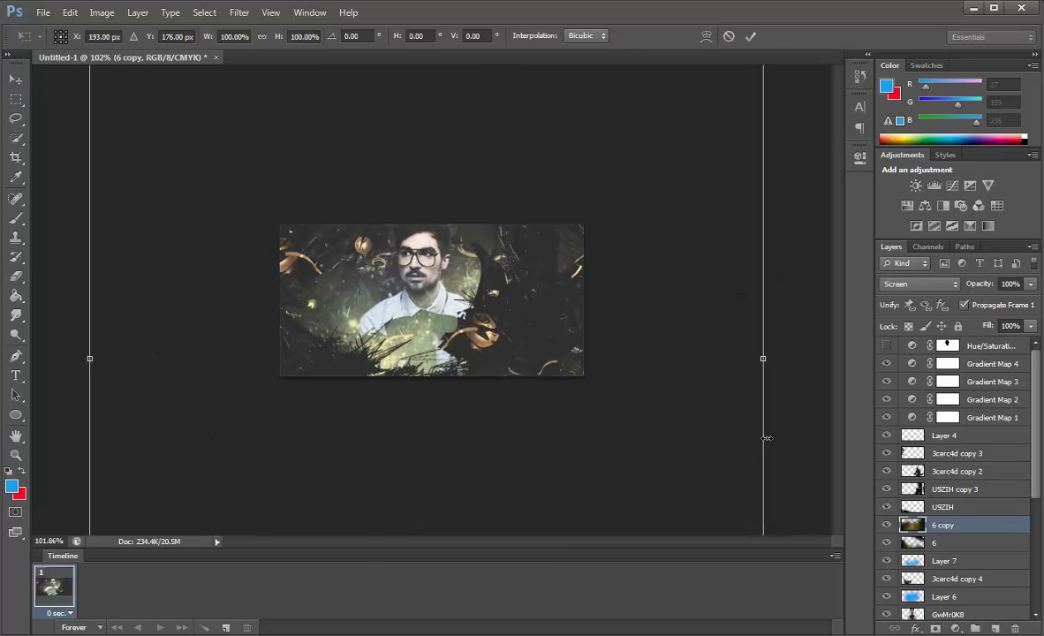
pyautogui.moveTo(805, 246)
pyautogui.mouseDown()
pyautogui.moveTo(729, 315)
pyautogui.moveTo(743, 313)
pyautogui.mouseUp()
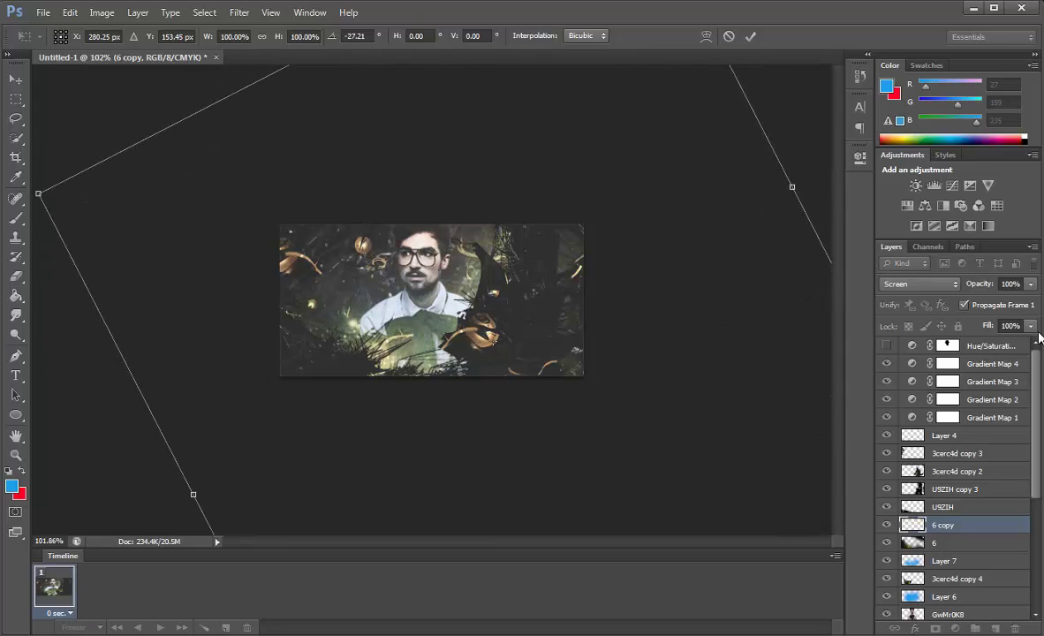
pyautogui.press('Return')
pyautogui.moveTo(964, 283); pyautogui.dragTo(951, 283)
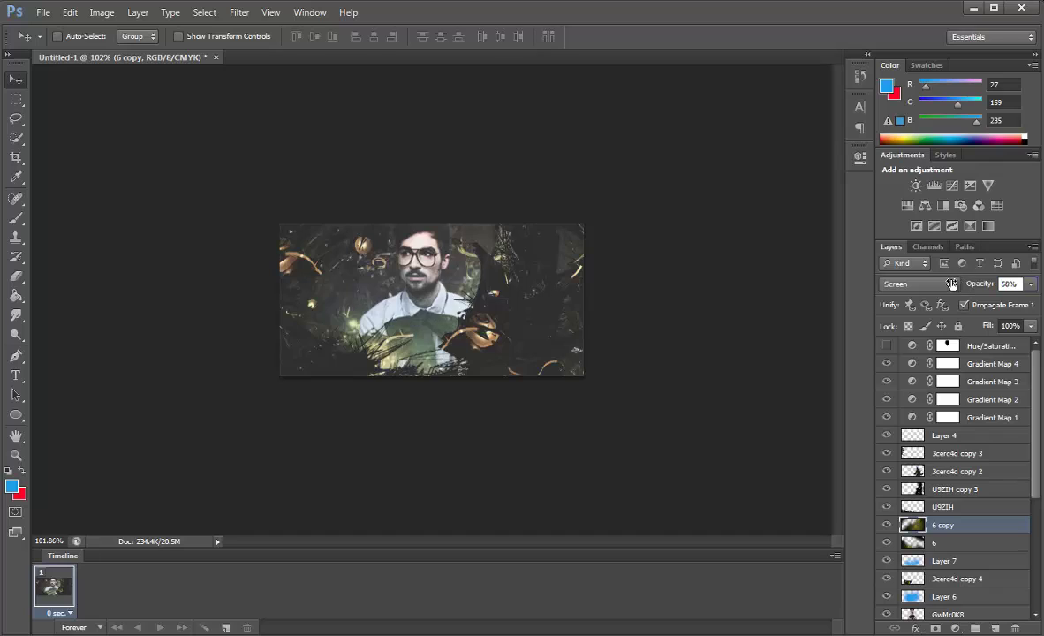
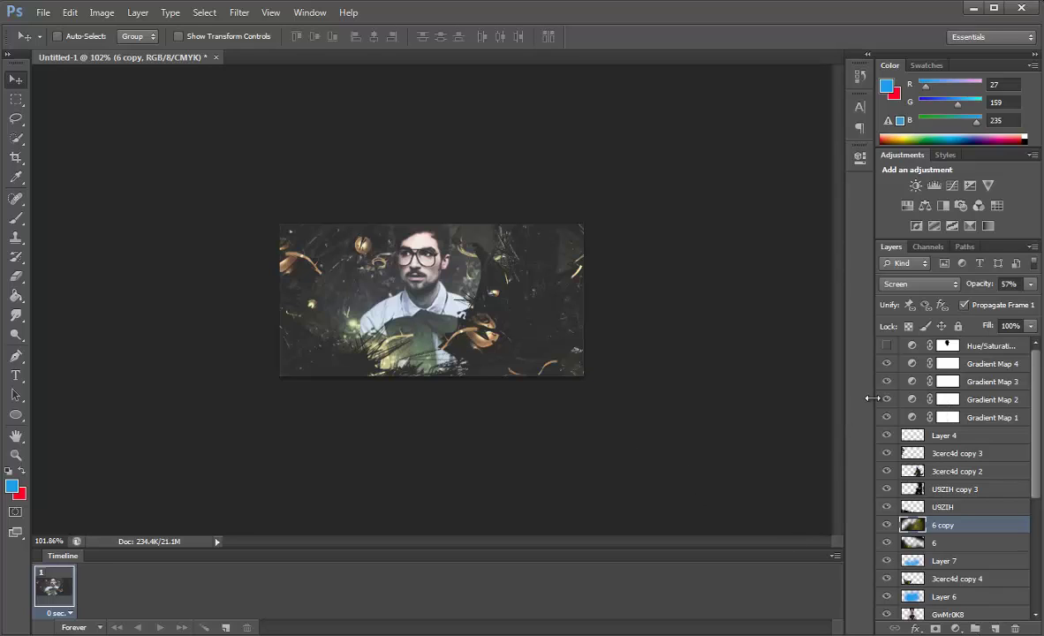
# Step: Add a purple (a31de9) Photo Filter at 14% density above Gradient Map 4 and show Hue/Saturation
pyautogui.click(986, 374)
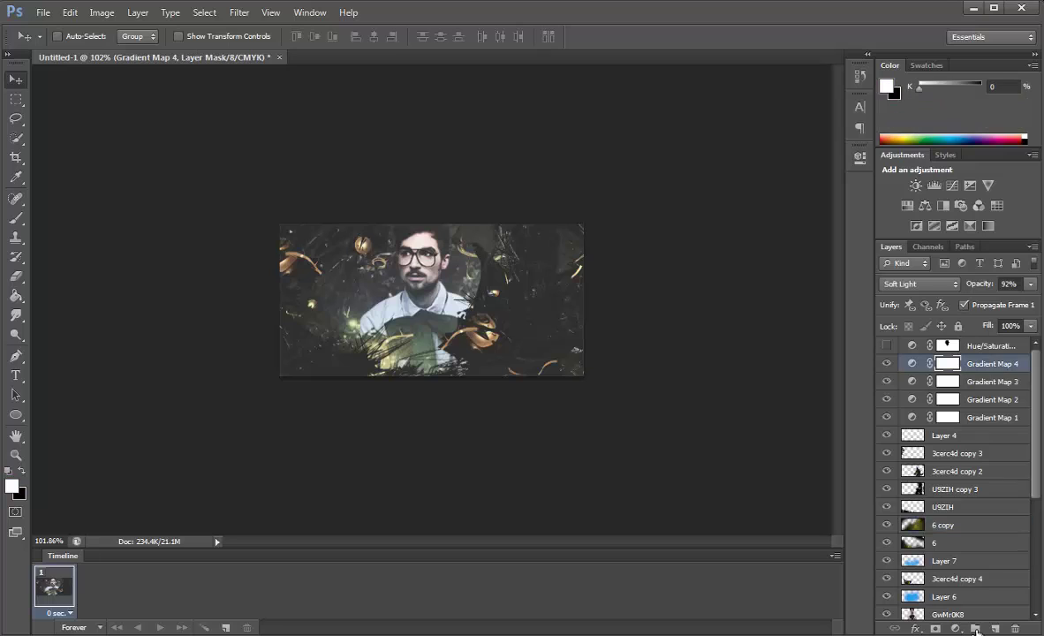
pyautogui.click(954, 628)
pyautogui.click(943, 491)
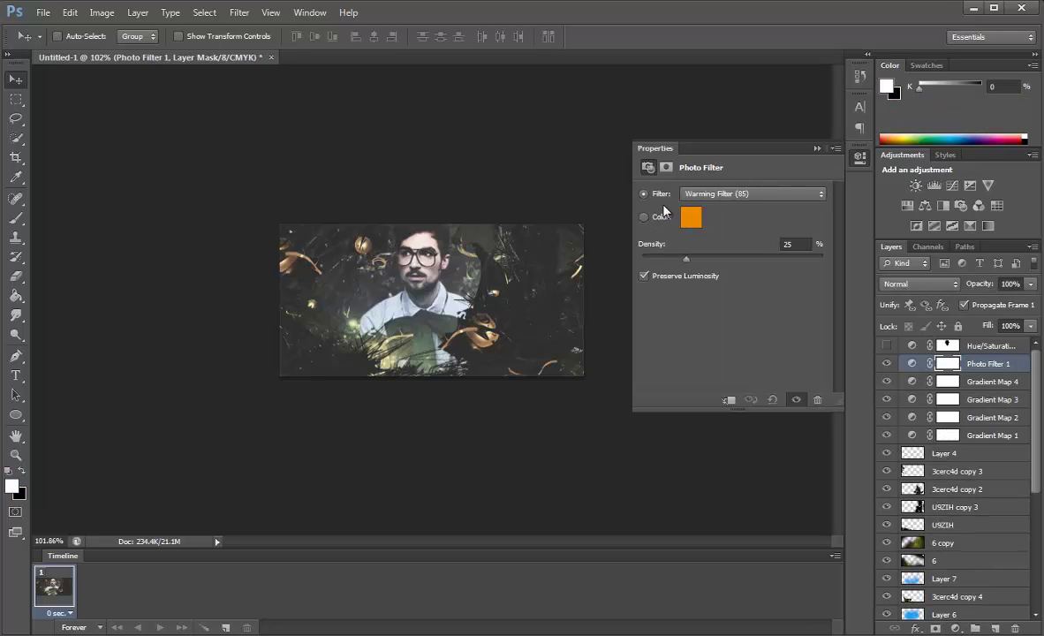
pyautogui.click(692, 217)
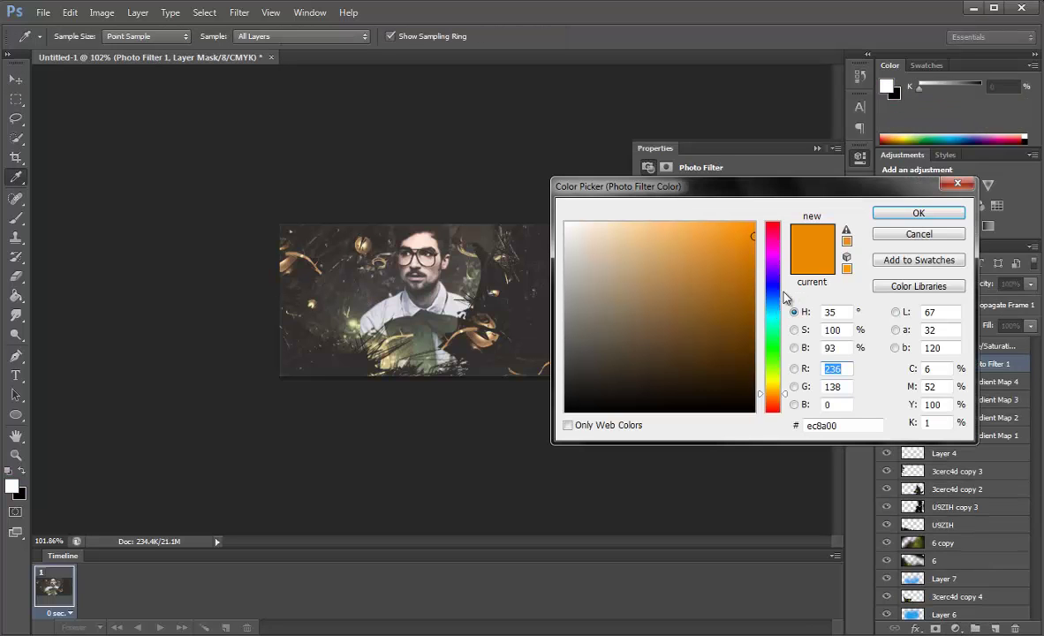
pyautogui.moveTo(784, 298); pyautogui.dragTo(774, 264)
pyautogui.click(730, 238)
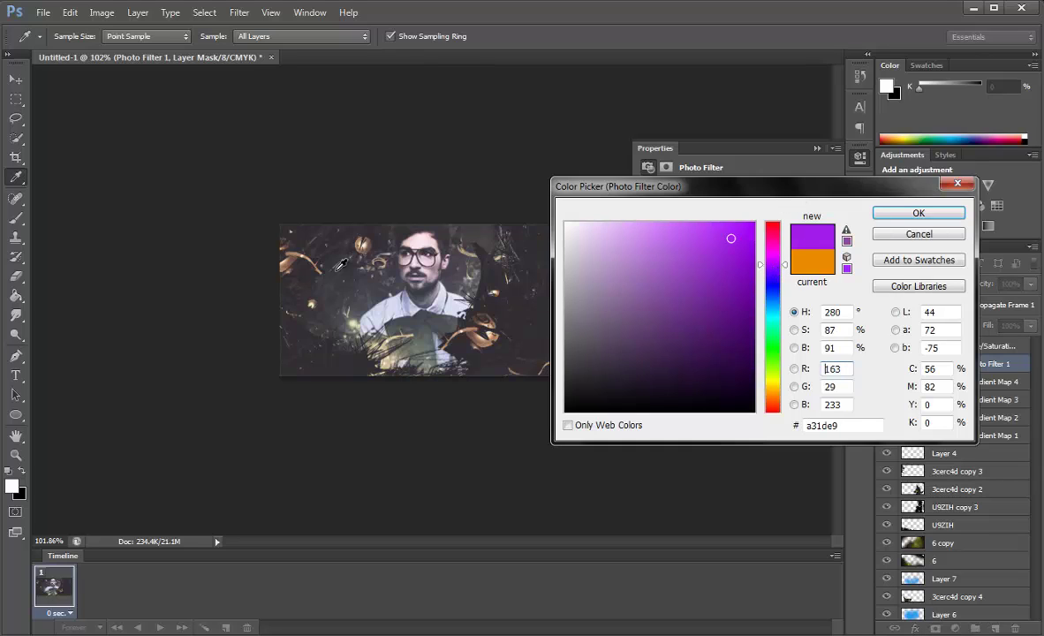
pyautogui.click(936, 216)
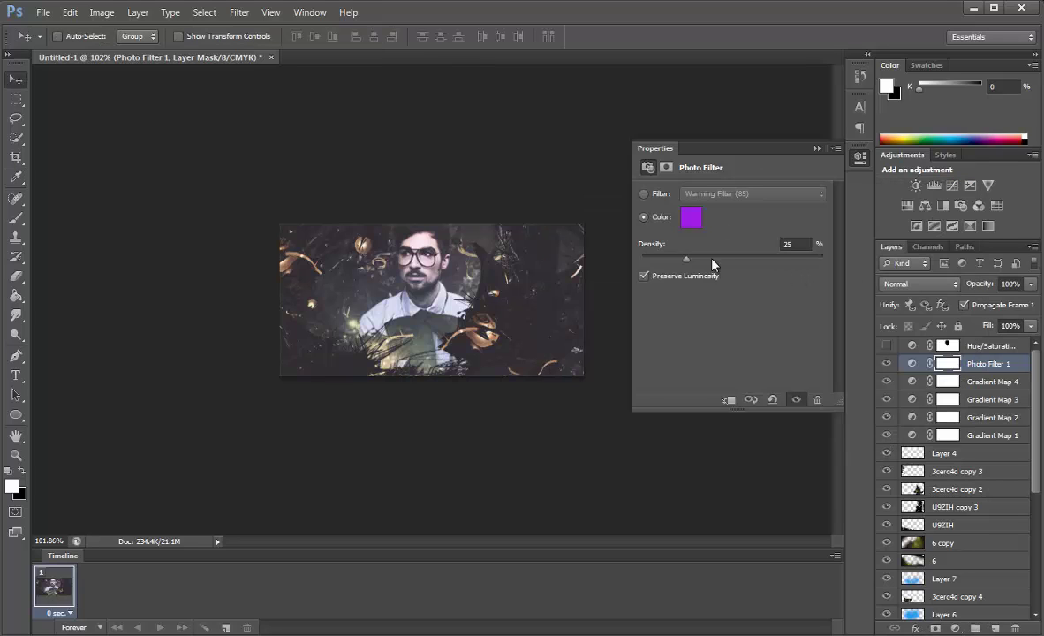
pyautogui.click(891, 348)
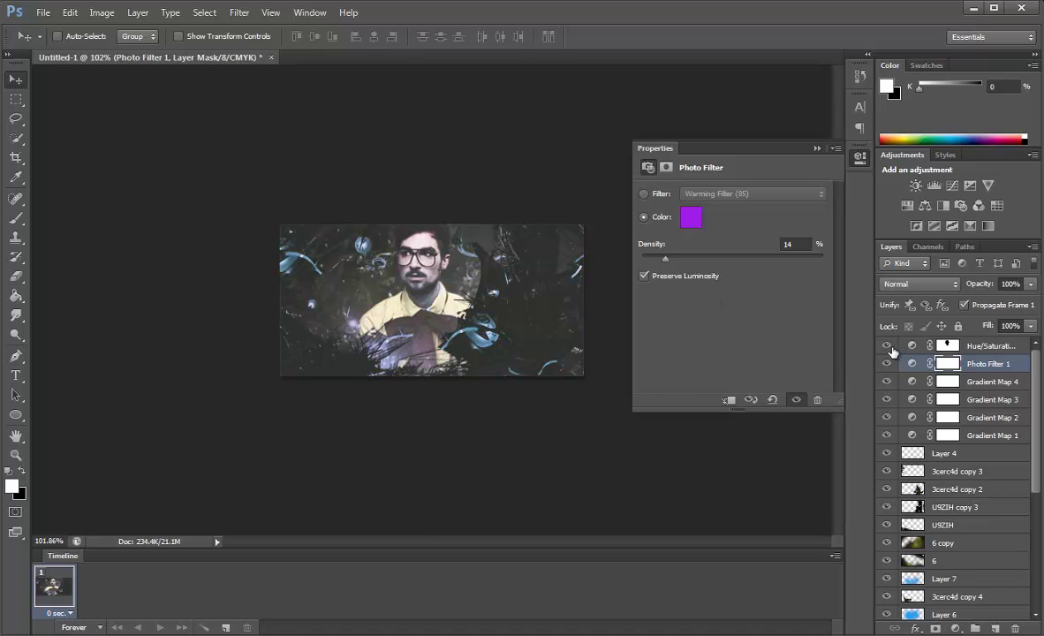
pyautogui.hotkey('ctrl', '+')
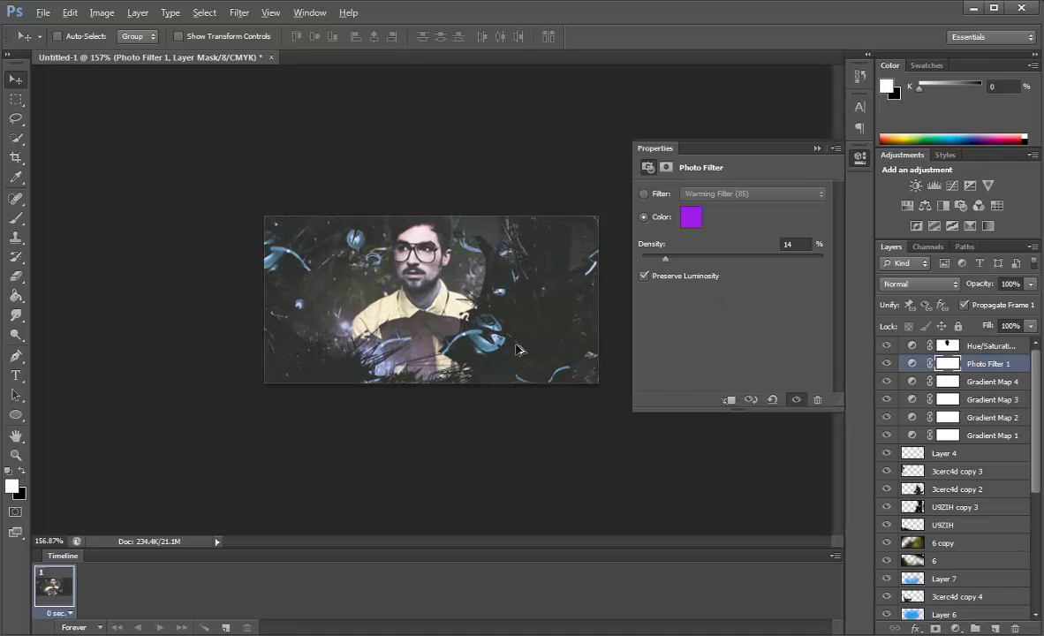
# Step: Lasso an area around the man on the Hue/Saturation mask, fill it, then undo and deselect
pyautogui.click(15, 119)
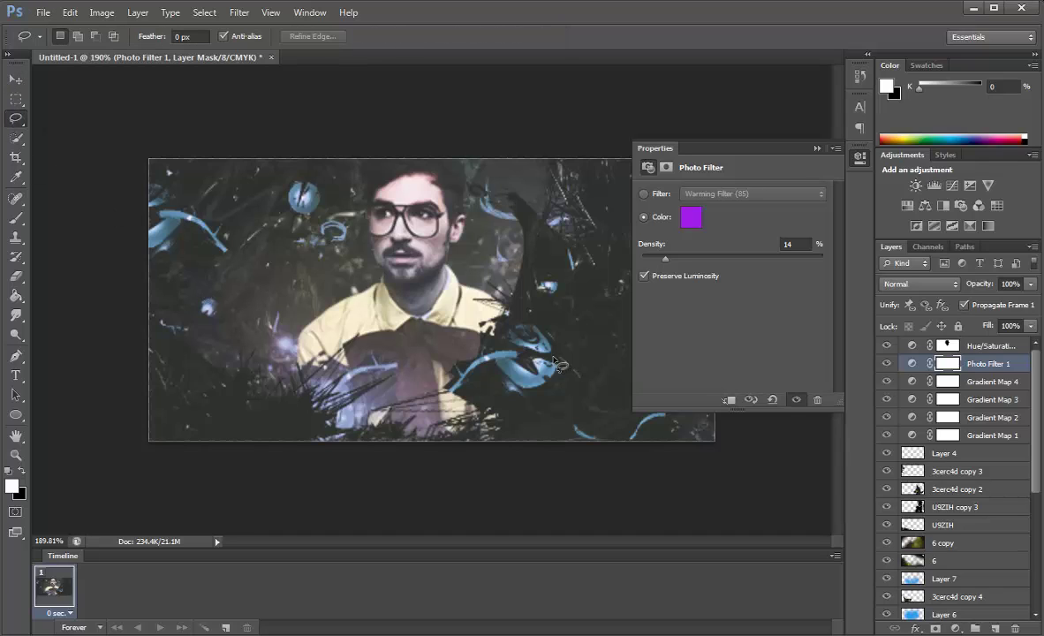
pyautogui.click(996, 349)
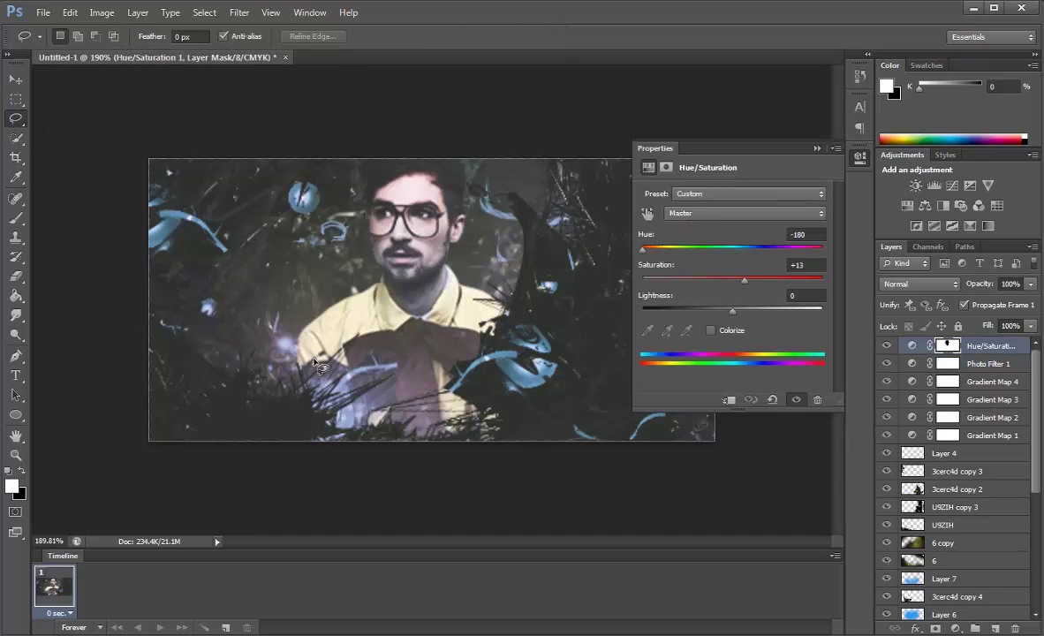
pyautogui.moveTo(255, 276)
pyautogui.mouseDown()
pyautogui.moveTo(499, 408)
pyautogui.moveTo(394, 377)
pyautogui.moveTo(496, 269)
pyautogui.moveTo(515, 232)
pyautogui.moveTo(383, 186)
pyautogui.moveTo(311, 207)
pyautogui.moveTo(249, 267)
pyautogui.moveTo(255, 276)
pyautogui.mouseUp()
pyautogui.hotkey('alt', 'BackSpace')
pyautogui.hotkey('ctrl', 'd')
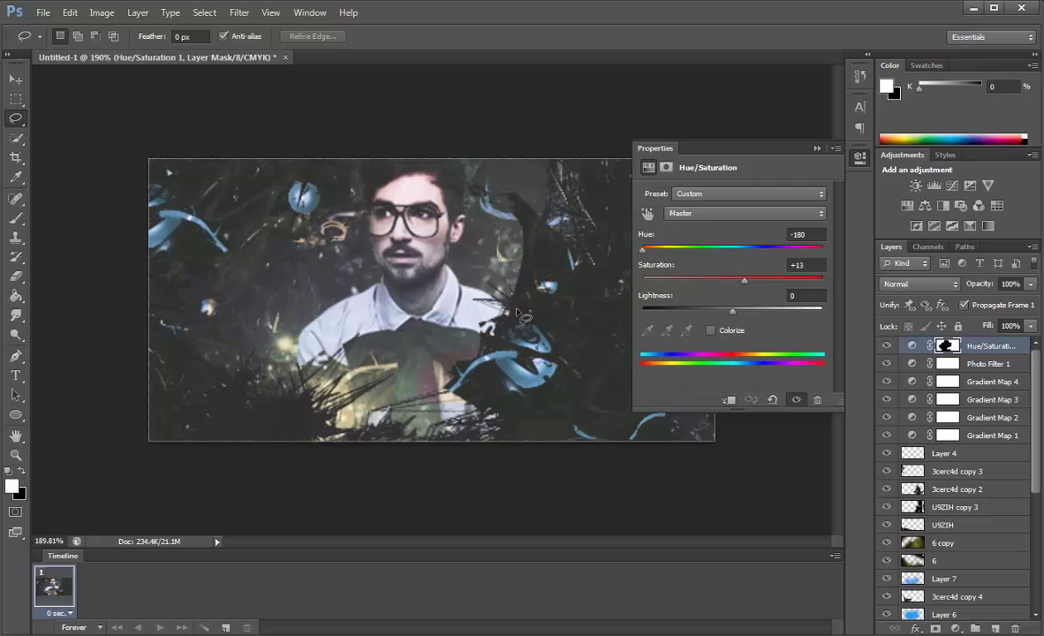
pyautogui.hotkey('ctrl', 'z')
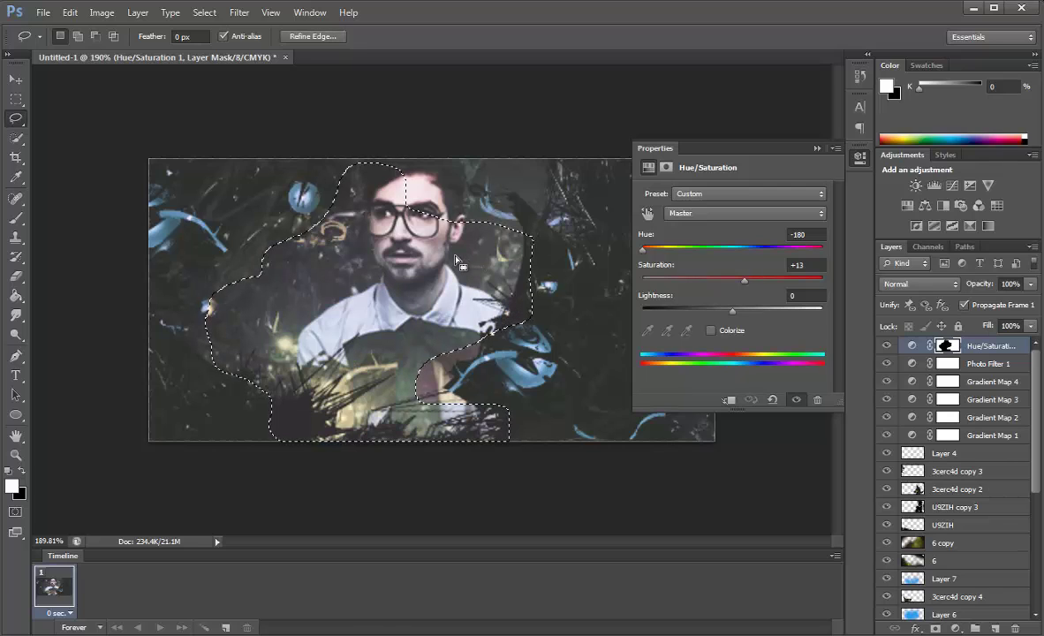
pyautogui.hotkey('ctrl', 'z')
pyautogui.hotkey('ctrl', 'alt', 'z')
pyautogui.hotkey('ctrl', 'alt', 'z')
pyautogui.hotkey('alt', '[')
pyautogui.hotkey('ctrl', 'd')
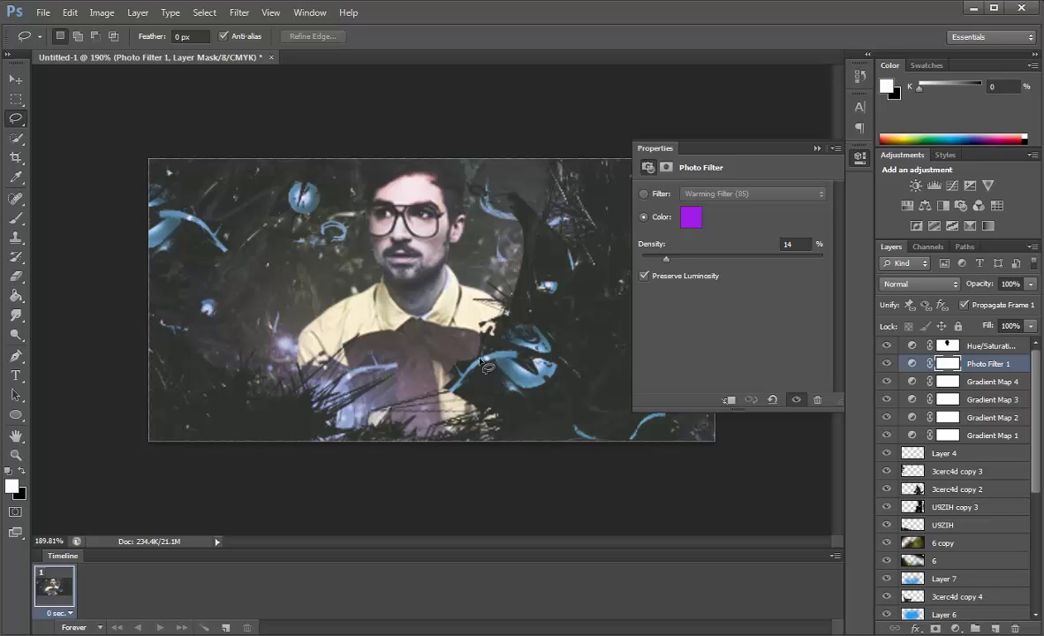
# Step: Lasso areas at the man's lower left and sides, filling them black on the Photo Filter 1 mask
pyautogui.moveTo(239, 298); pyautogui.dragTo(318, 339)
pyautogui.press('Delete')
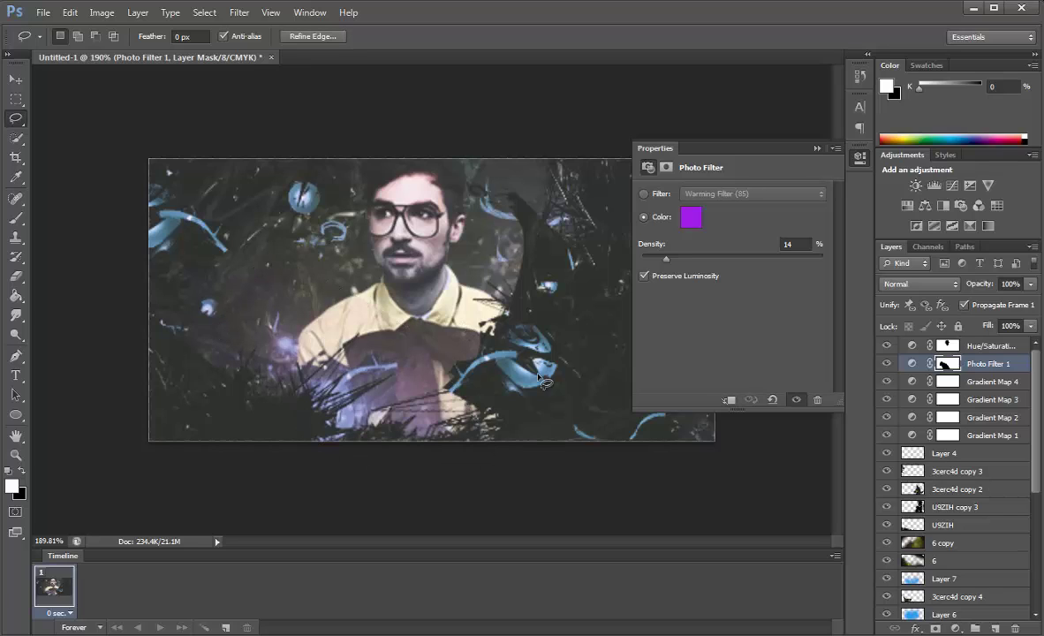
pyautogui.hotkey('ctrl', 'd')
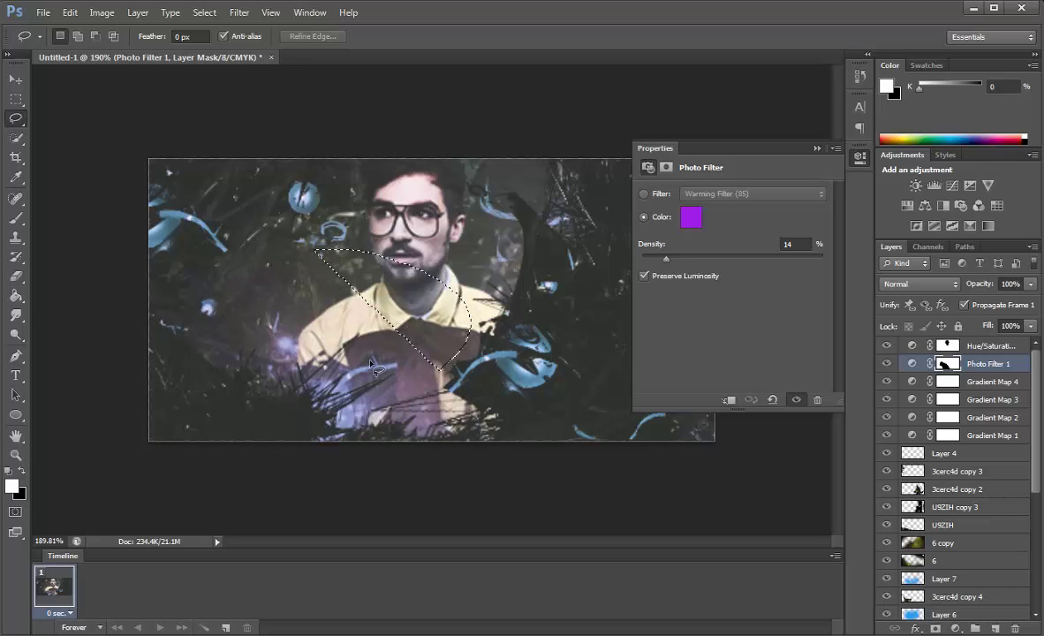
pyautogui.moveTo(470, 388); pyautogui.dragTo(466, 291)
pyautogui.press('Delete')
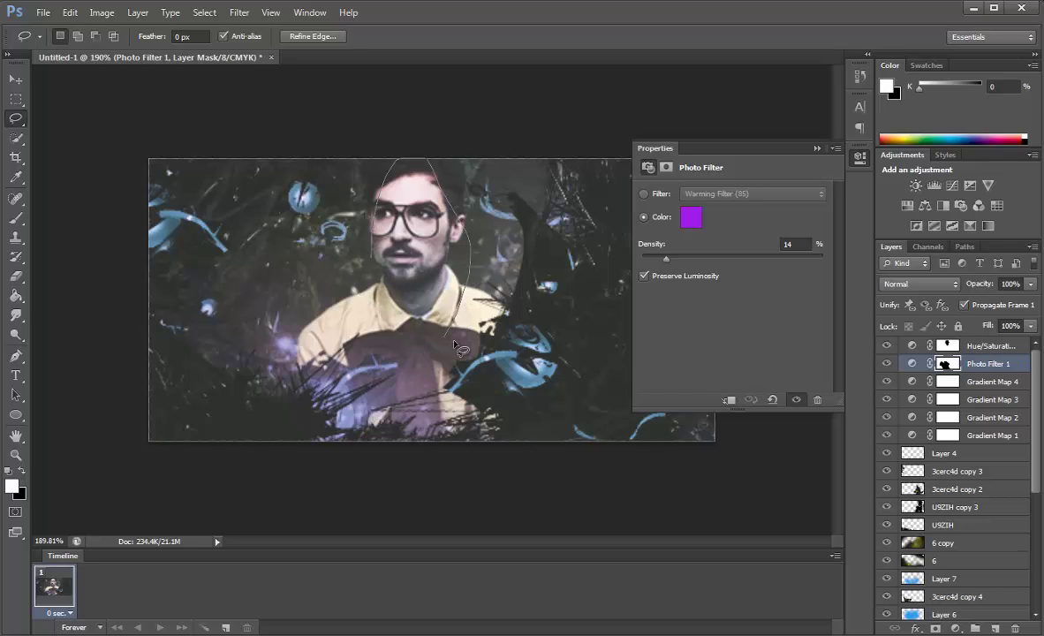
pyautogui.moveTo(457, 216); pyautogui.dragTo(419, 313)
pyautogui.press('Delete')
# Step: Mask the dark wedge right of the man on the Photo Filter mask and add Layer 8
pyautogui.hotkey('ctrl', 'd')
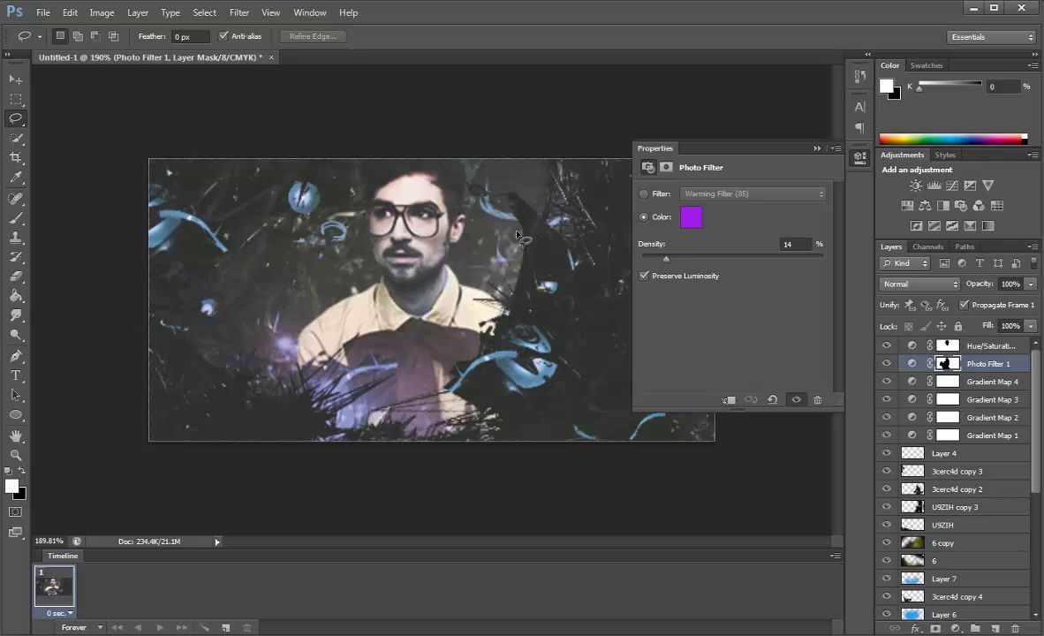
pyautogui.moveTo(521, 236); pyautogui.dragTo(488, 251)
pyautogui.hotkey('alt', 'BackSpace')
pyautogui.hotkey('ctrl', 'd')
pyautogui.click(996, 628)
pyautogui.click(919, 284)
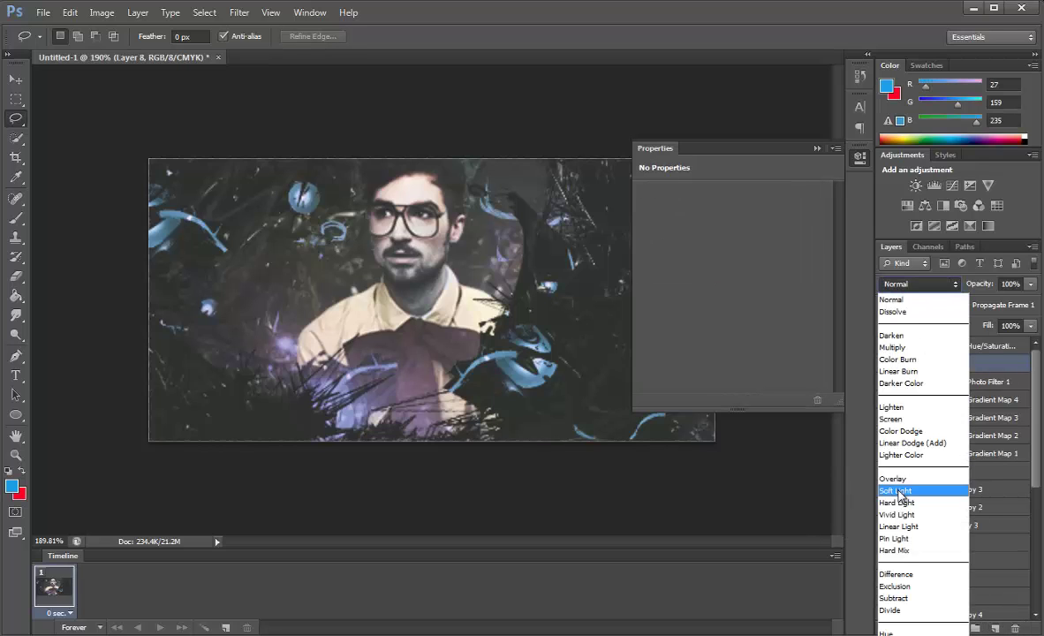
# Step: Make Layer 8 a Soft Light blue glow on the left, moved to the top at 30% opacity
pyautogui.click(843, 427)
pyautogui.click(16, 218)
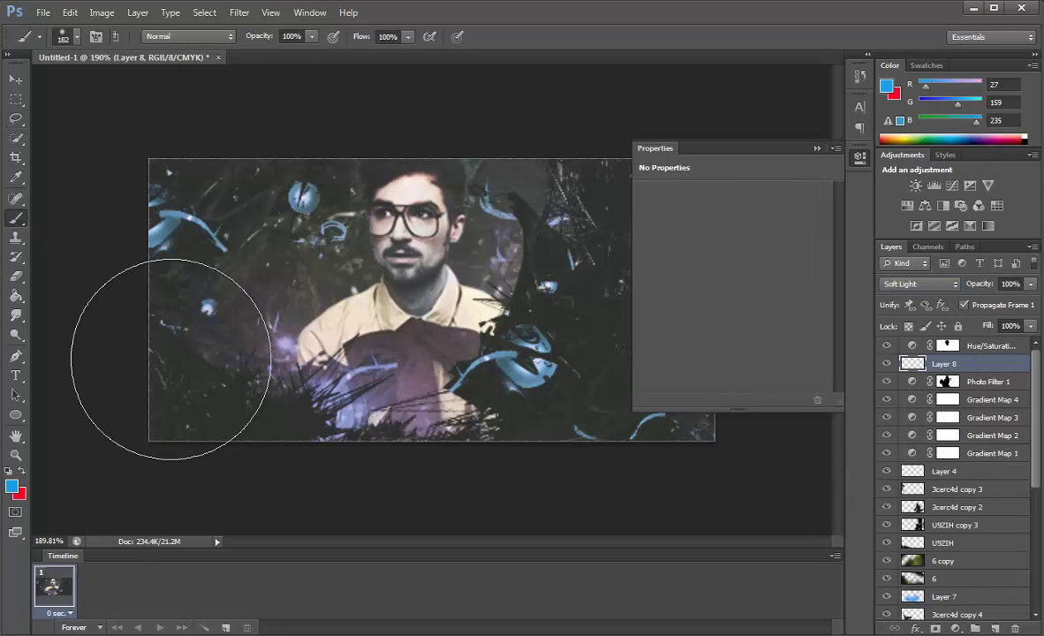
pyautogui.click(283, 331)
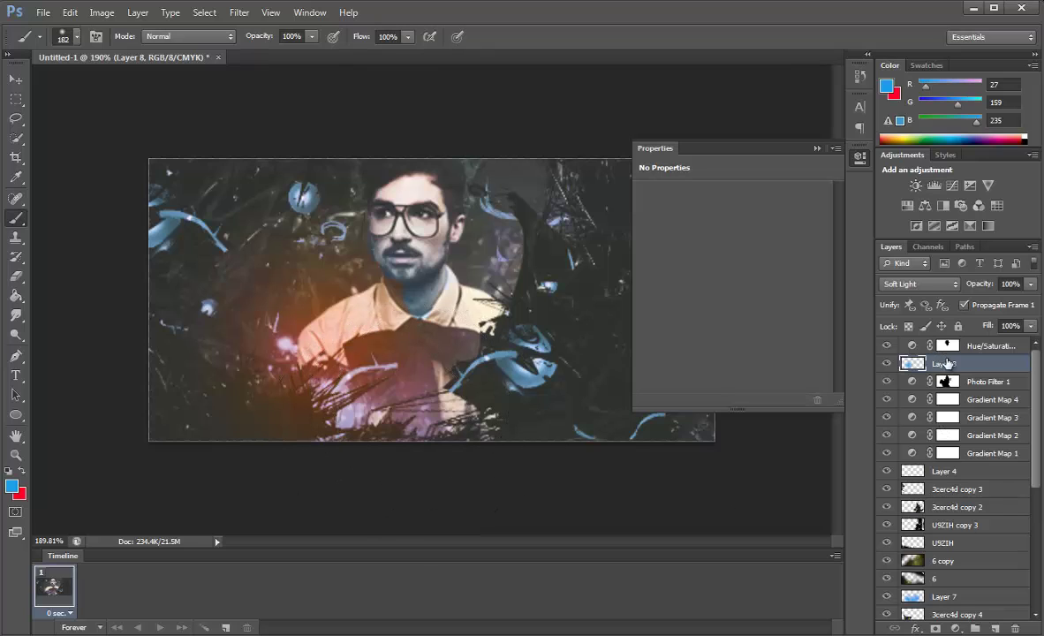
pyautogui.moveTo(946, 363); pyautogui.dragTo(943, 341)
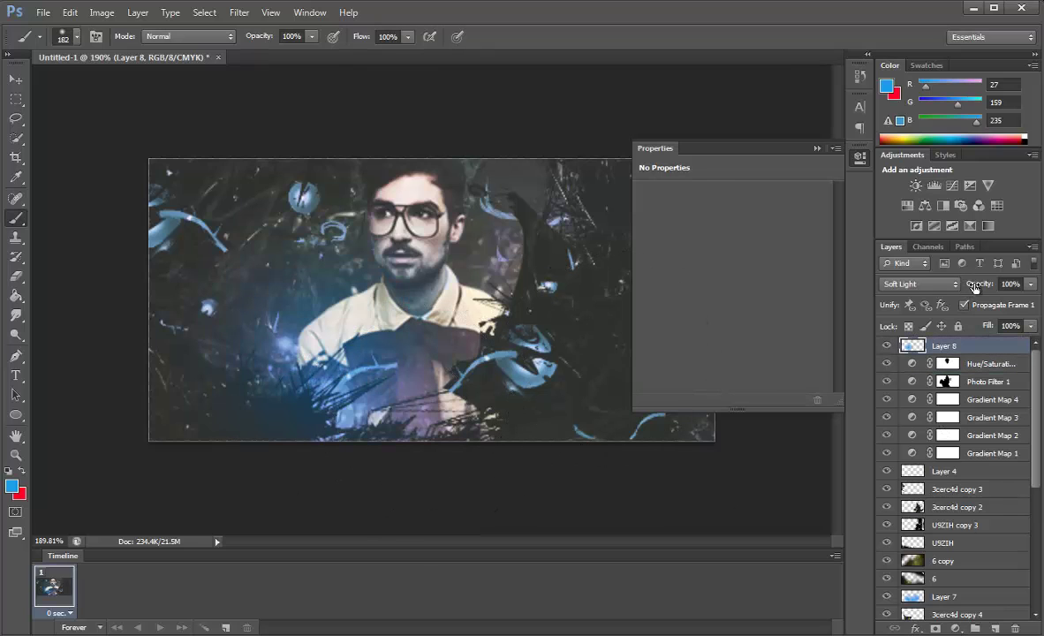
pyautogui.moveTo(973, 287)
pyautogui.mouseDown()
pyautogui.moveTo(929, 286)
pyautogui.moveTo(939, 292)
pyautogui.mouseUp()
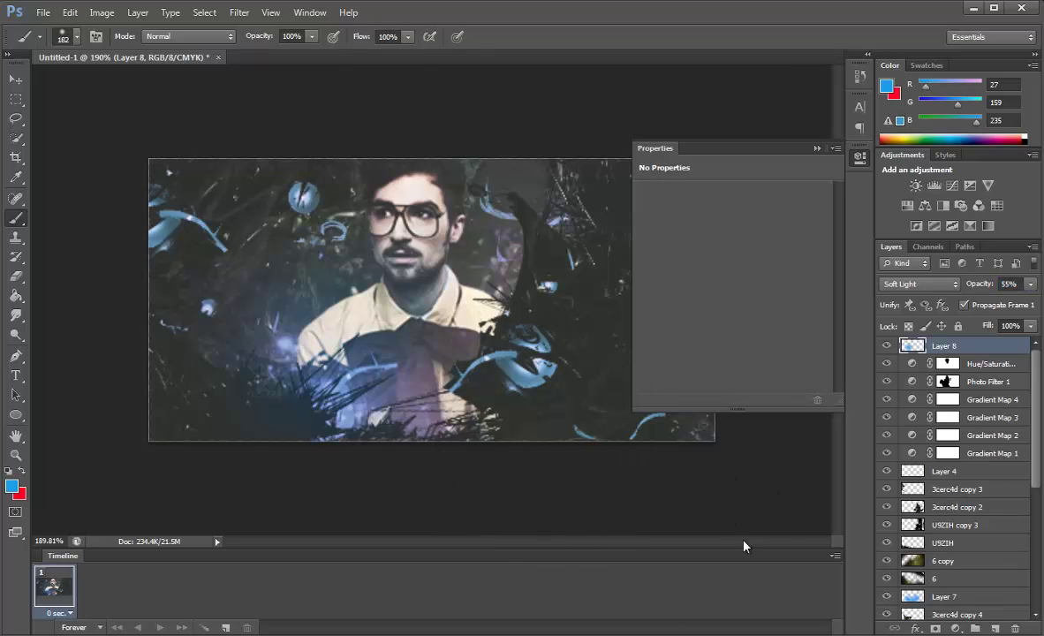
pyautogui.click(817, 148)
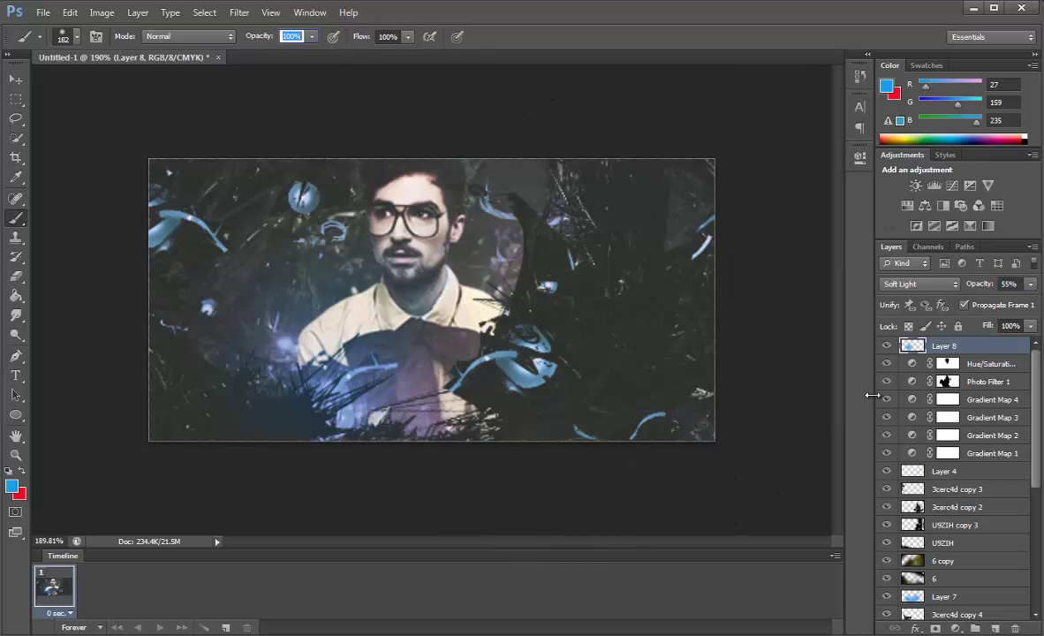
pyautogui.scroll(-5, 542, 370)
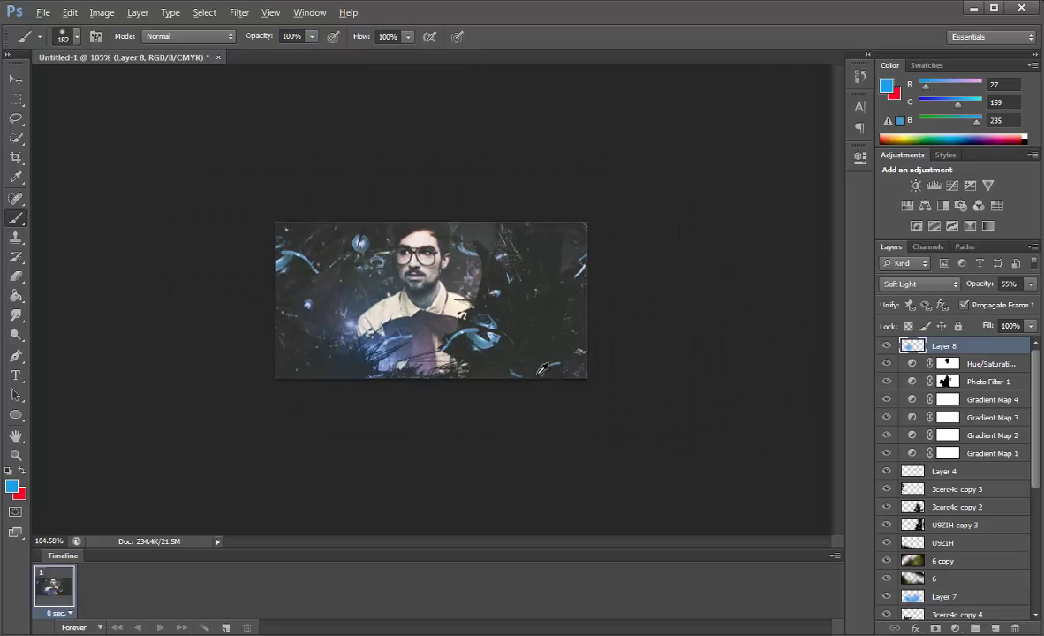
pyautogui.moveTo(987, 286); pyautogui.dragTo(972, 285)
# Step: Add a new Layer 9 with Lighten blend mode
pyautogui.click(997, 625)
pyautogui.click(919, 284)
pyautogui.click(927, 408)
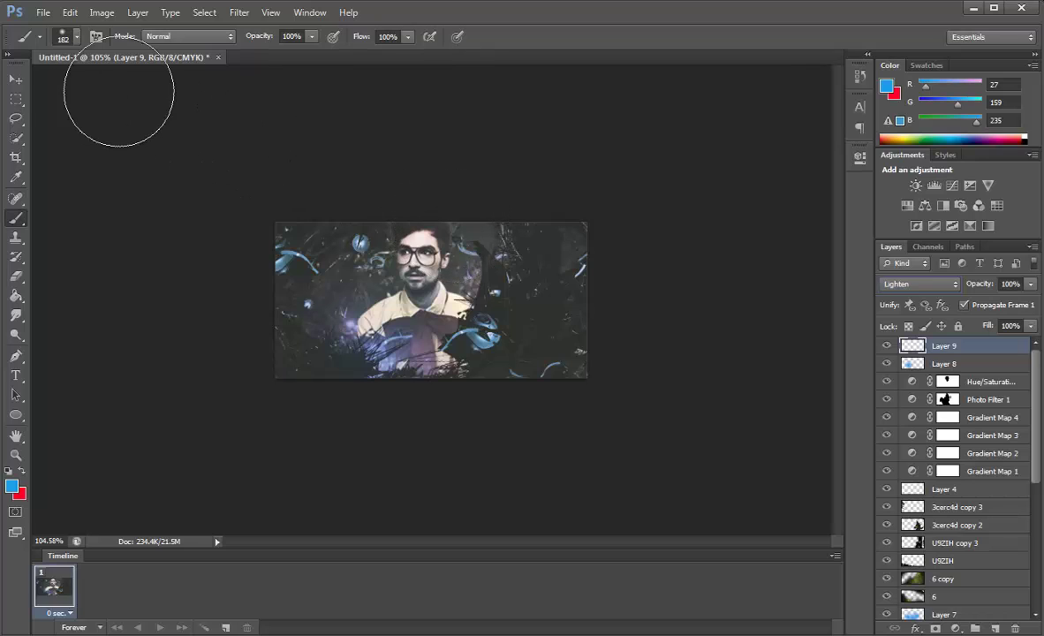
# Step: Paint blue glow spots around the man with a 52 px brush, then fade Layer 9 to 9% opacity
pyautogui.click(76, 36)
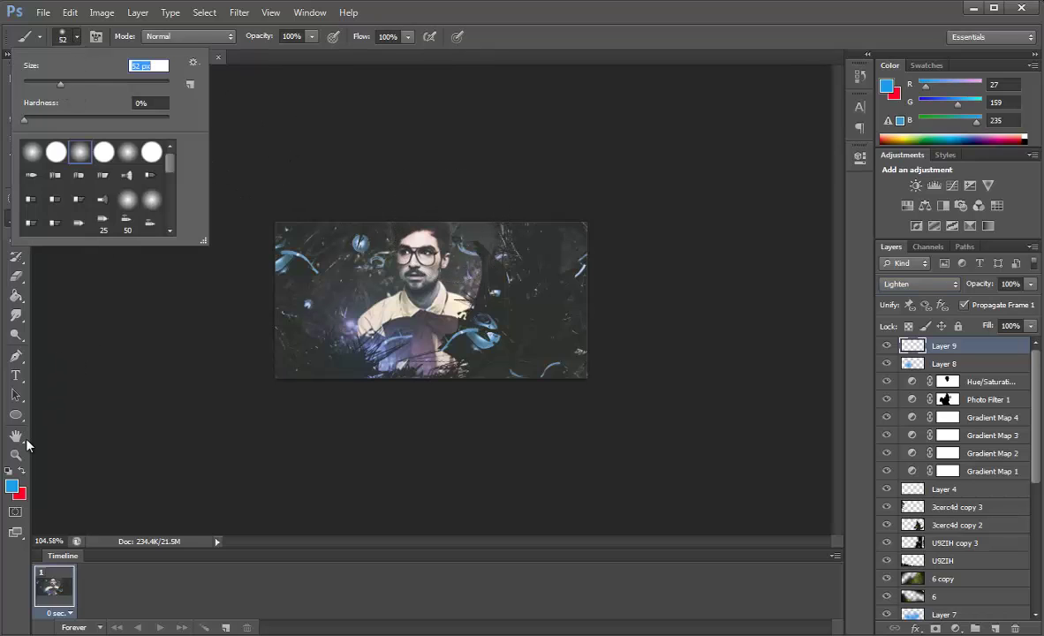
pyautogui.click(484, 329)
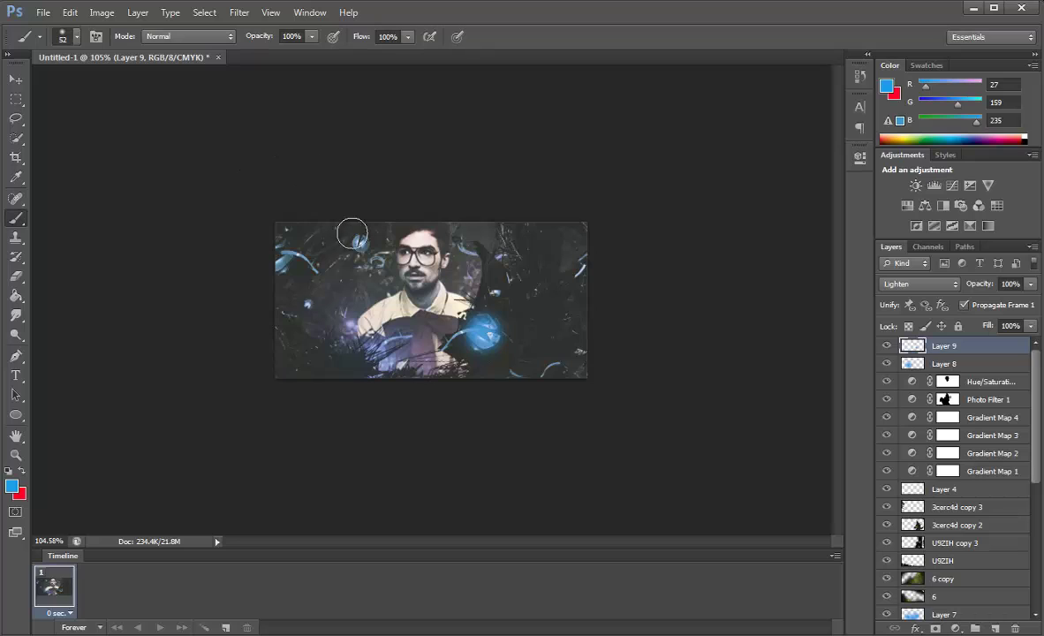
pyautogui.click(360, 242)
pyautogui.click(287, 256)
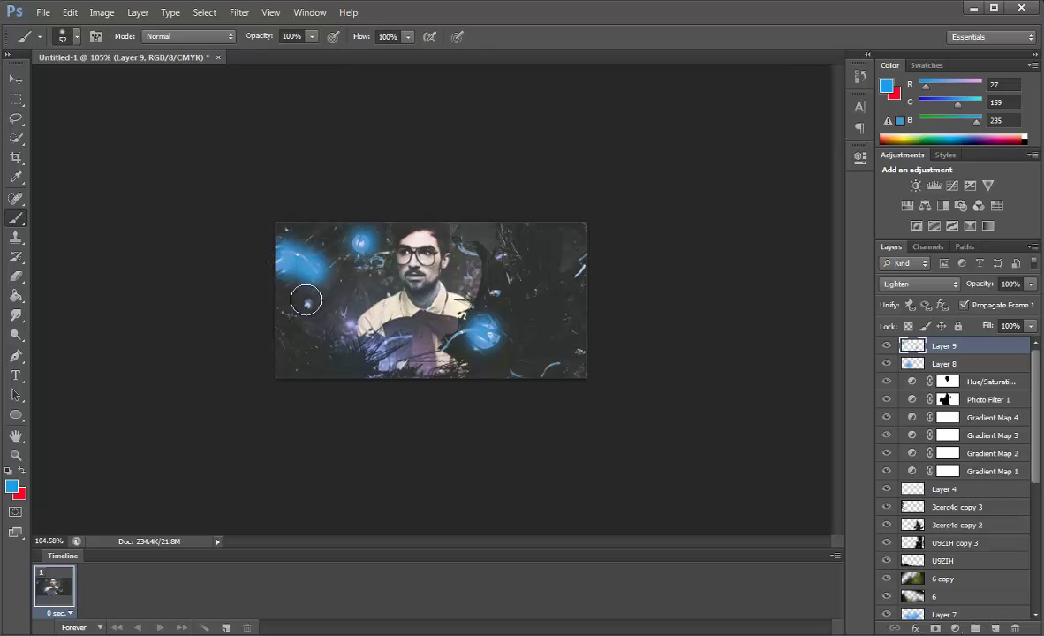
pyautogui.click(303, 299)
pyautogui.click(578, 267)
pyautogui.click(472, 256)
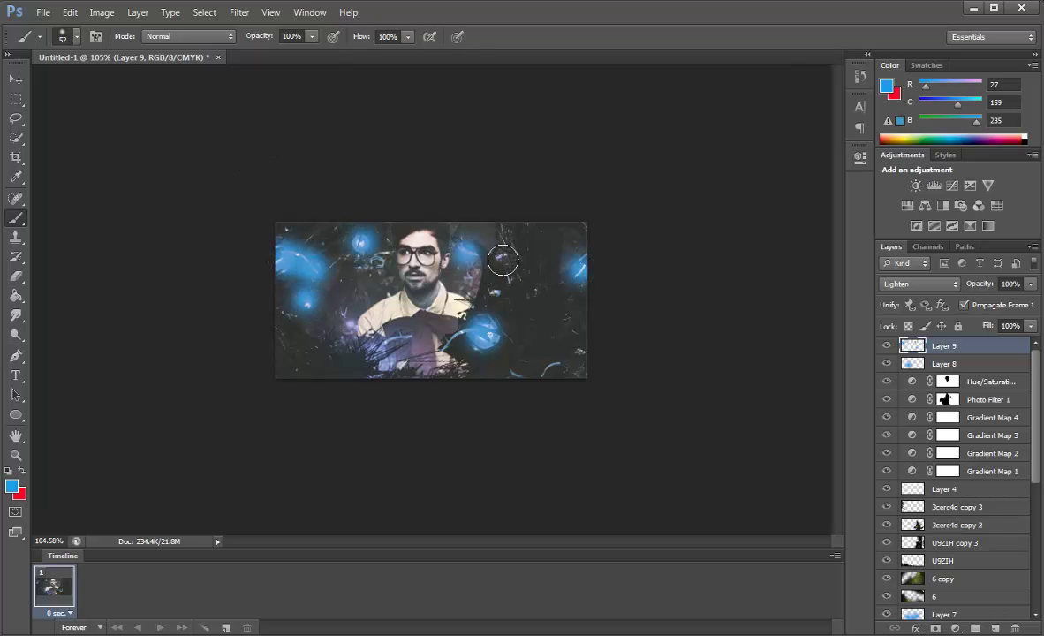
pyautogui.click(497, 274)
pyautogui.click(543, 371)
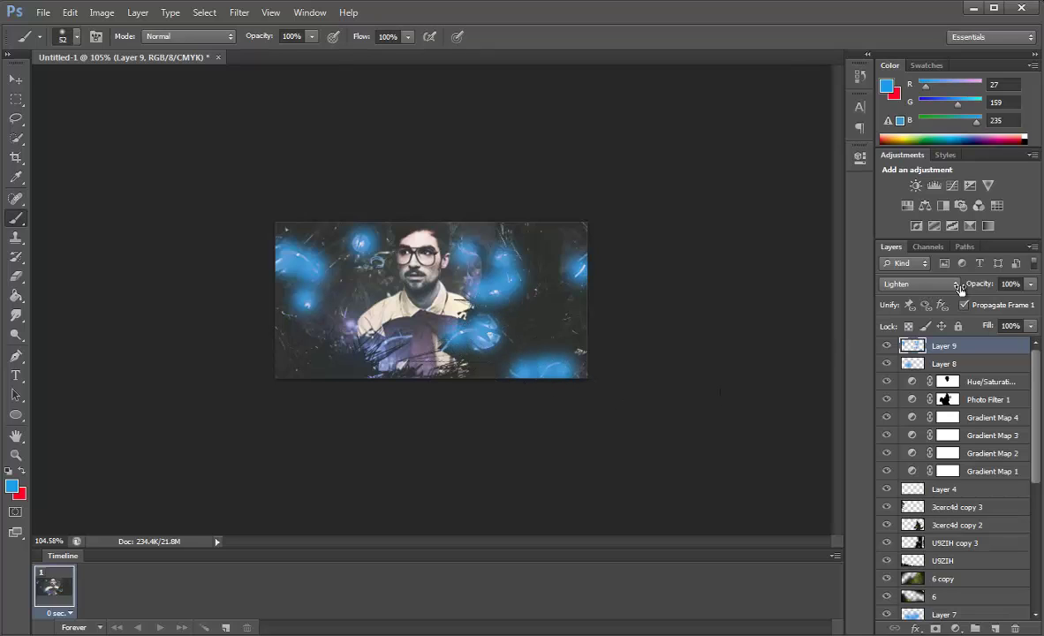
pyautogui.moveTo(959, 289); pyautogui.dragTo(889, 284)
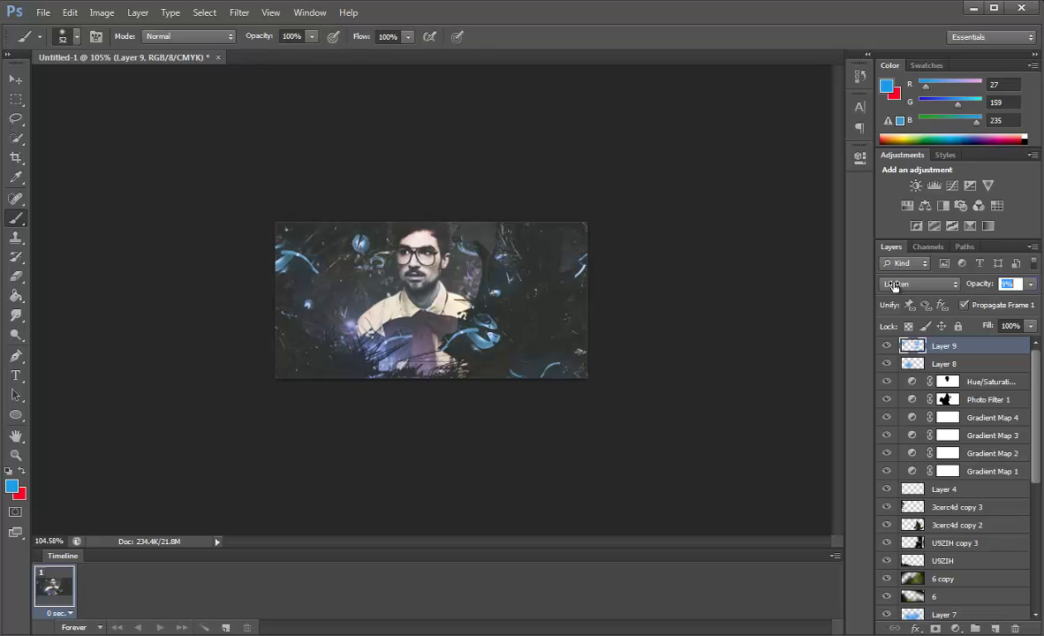
pyautogui.press('Return')
# Step: Draw a blue circle over the man's chest with the Ellipse Tool and rasterize the Ellipse 1 layer
pyautogui.click(17, 415)
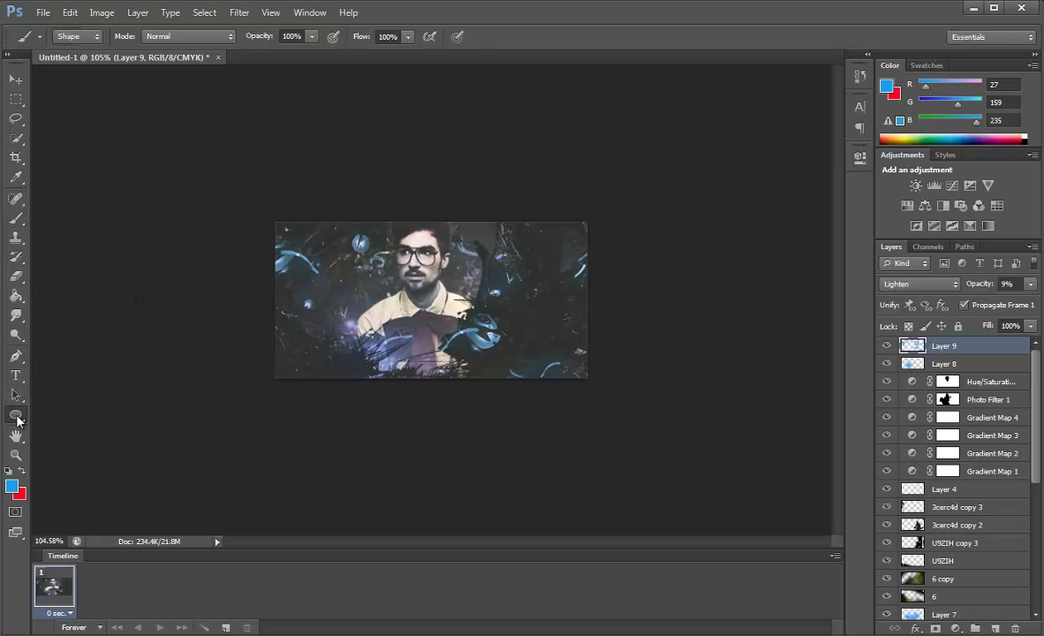
pyautogui.rightClick(24, 415)
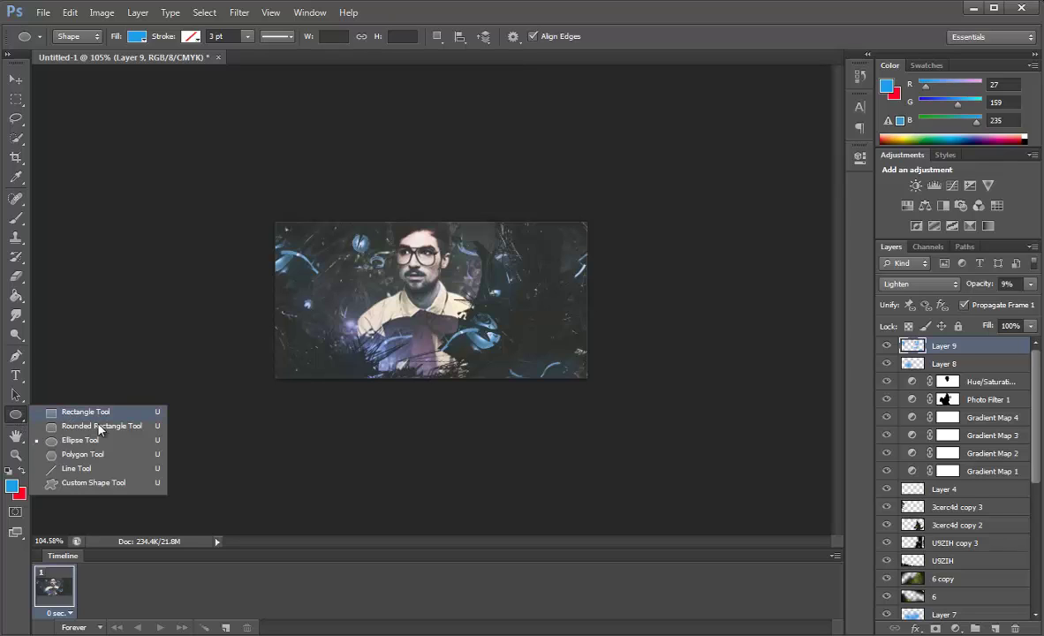
pyautogui.click(89, 440)
pyautogui.moveTo(378, 265); pyautogui.dragTo(488, 372)
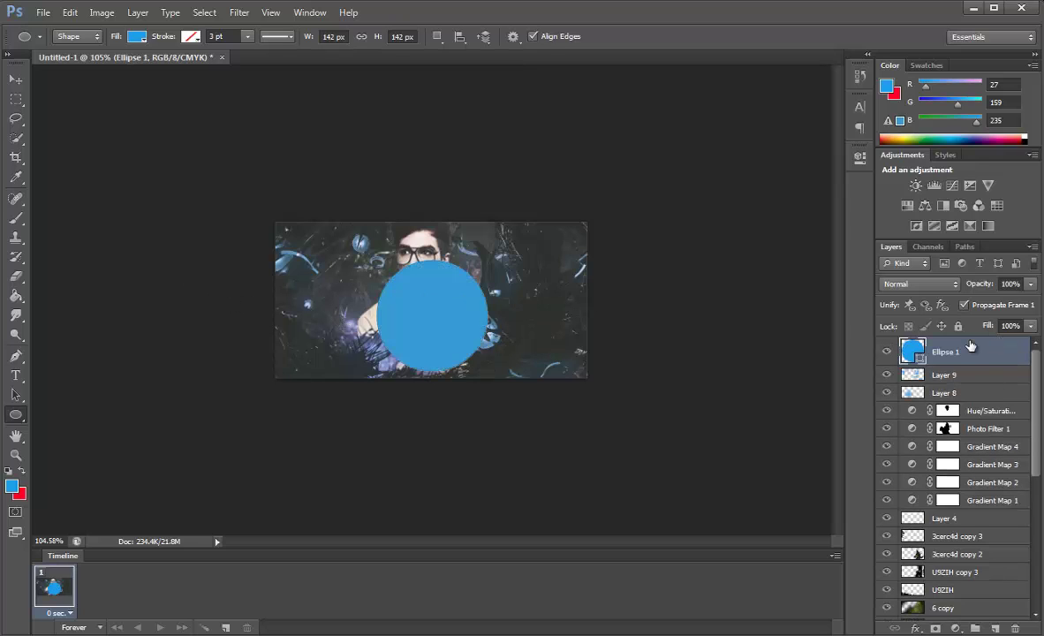
pyautogui.rightClick(899, 352)
pyautogui.click(878, 426)
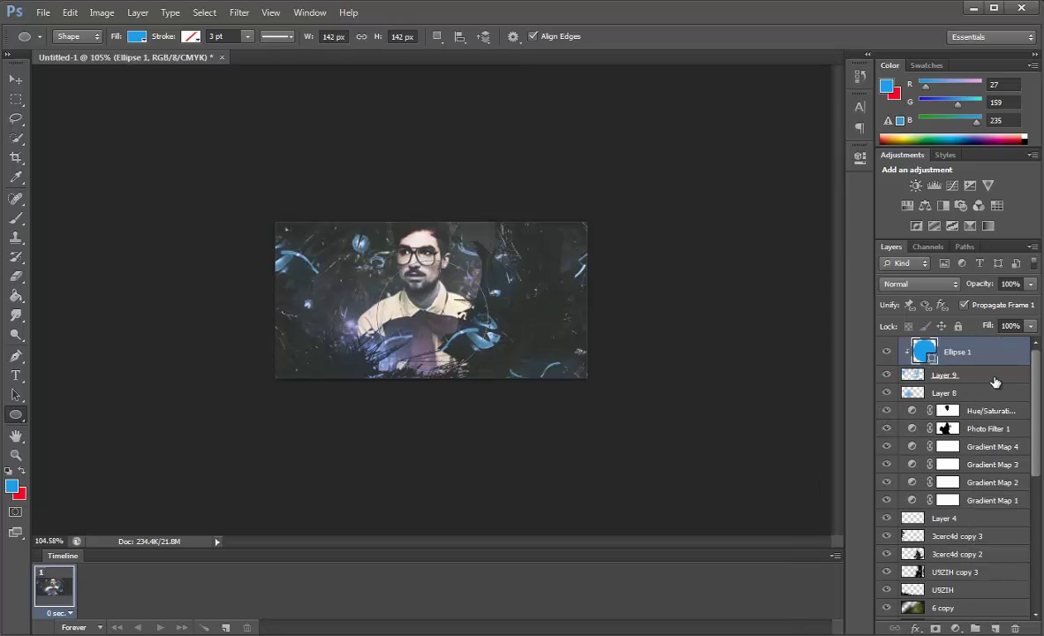
pyautogui.rightClick(909, 352)
pyautogui.click(902, 426)
pyautogui.rightClick(910, 351)
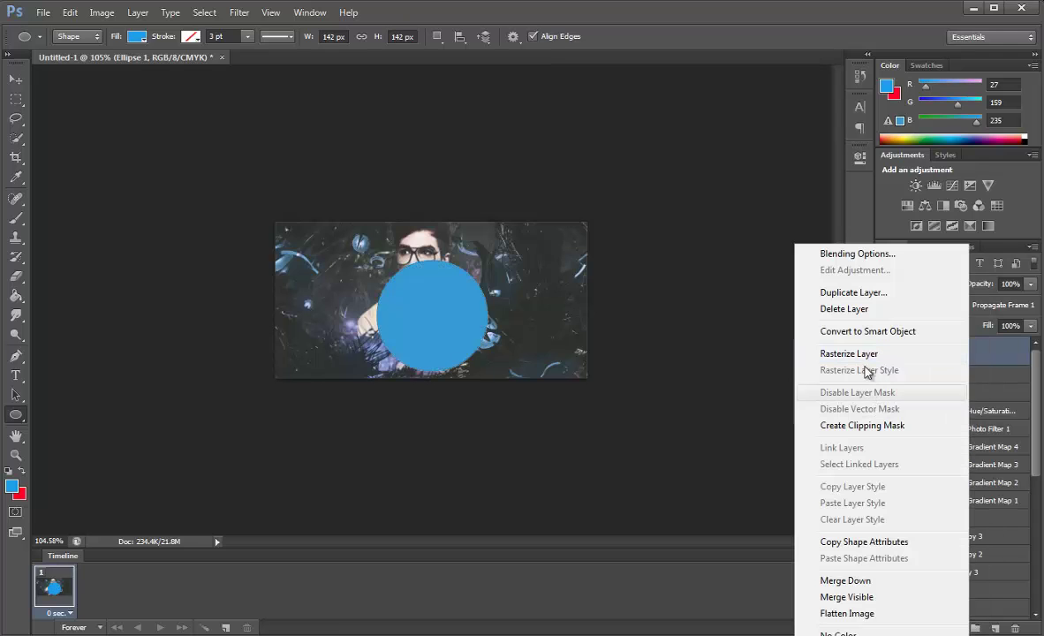
pyautogui.click(314, 168)
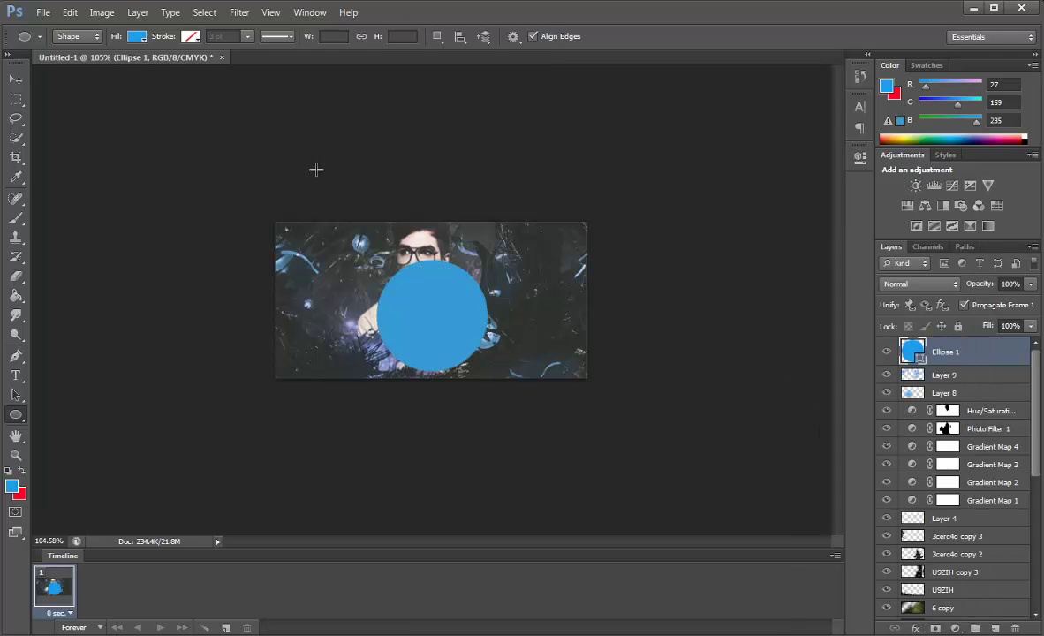
# Step: Erase the circle's centre with a 154 px soft Eraser at 100% opacity, leaving a ring
pyautogui.click(16, 275)
pyautogui.click(77, 37)
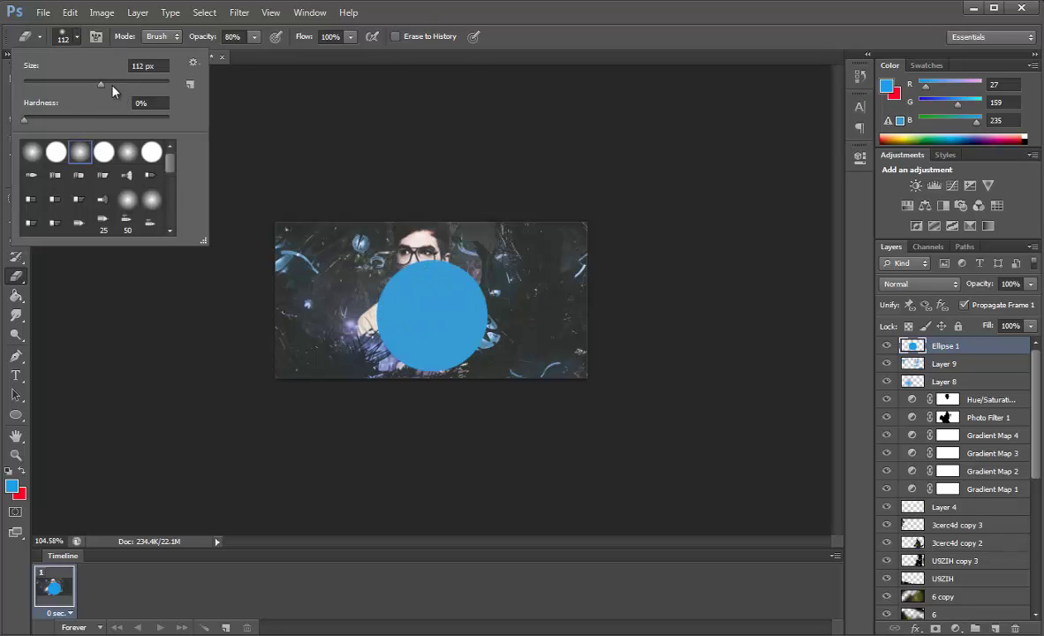
pyautogui.click(112, 85)
pyautogui.click(121, 83)
pyautogui.click(116, 83)
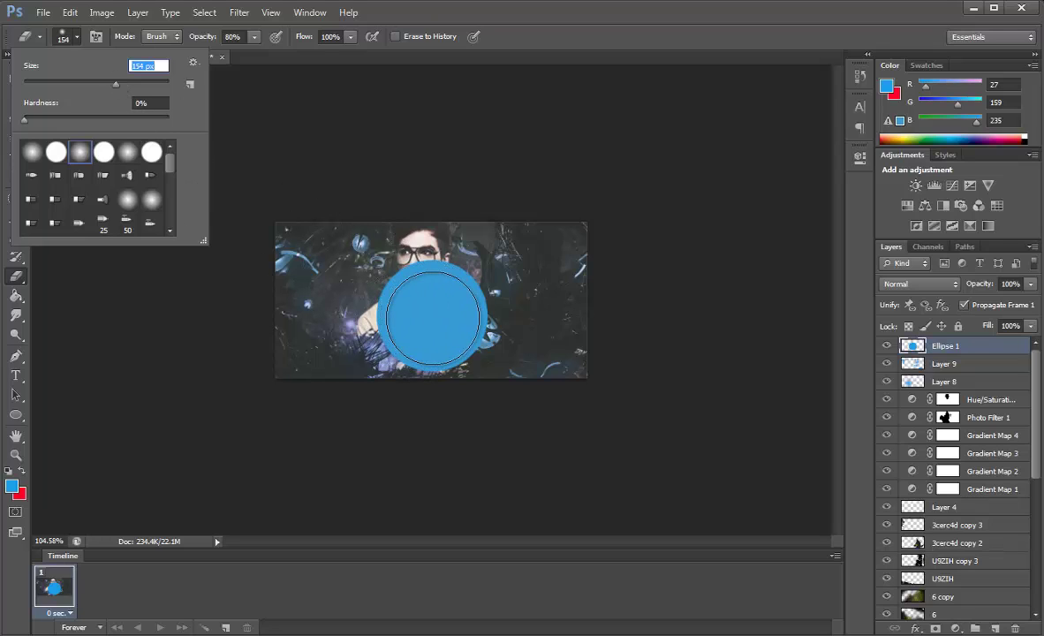
pyautogui.click(204, 39)
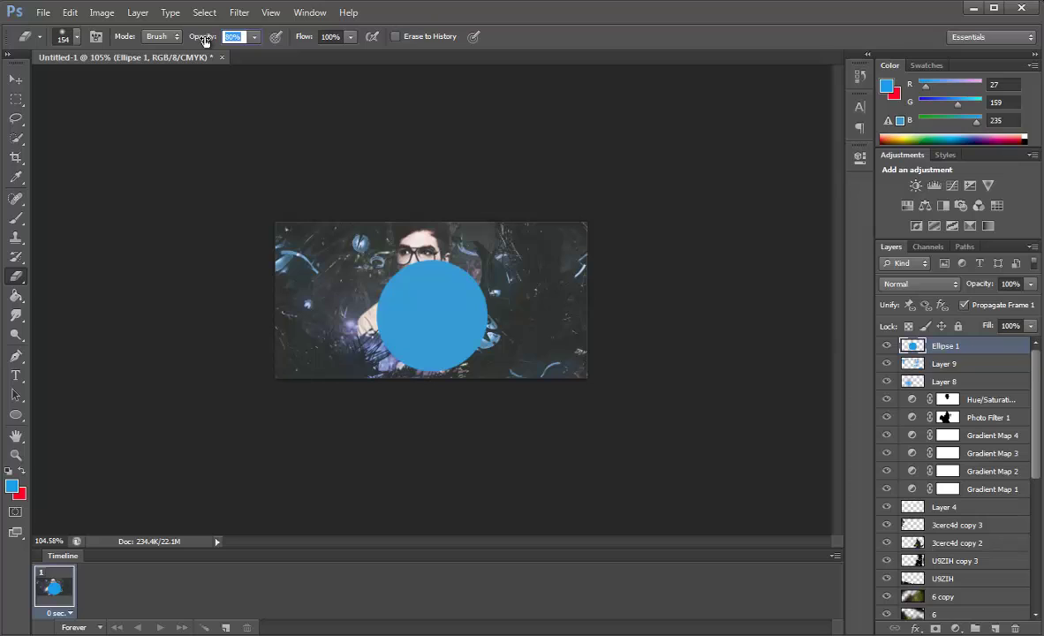
pyautogui.write('100')
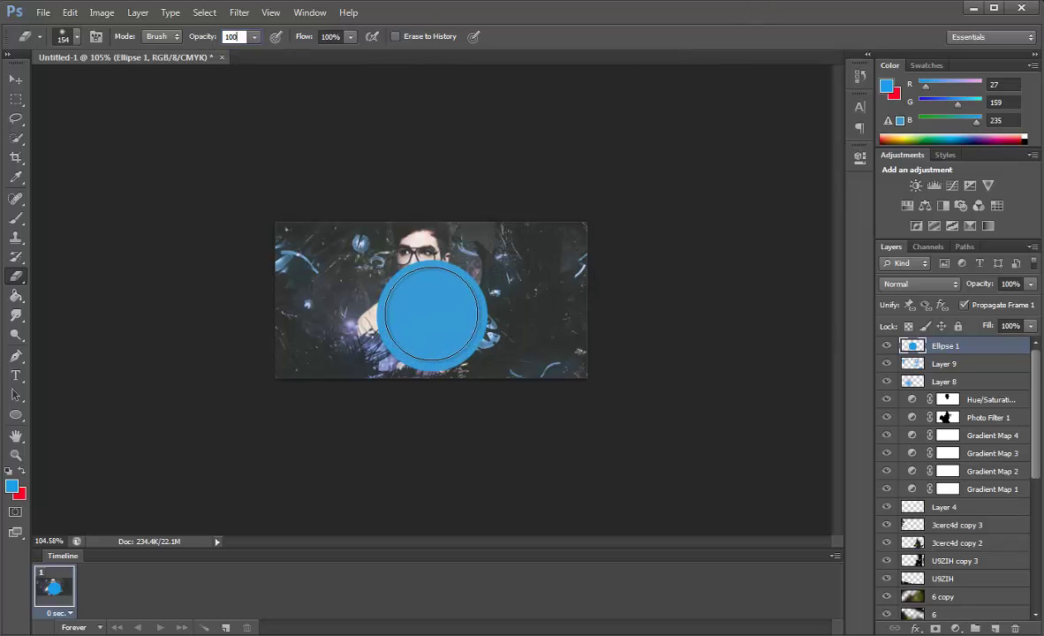
pyautogui.moveTo(432, 316); pyautogui.dragTo(394, 263)
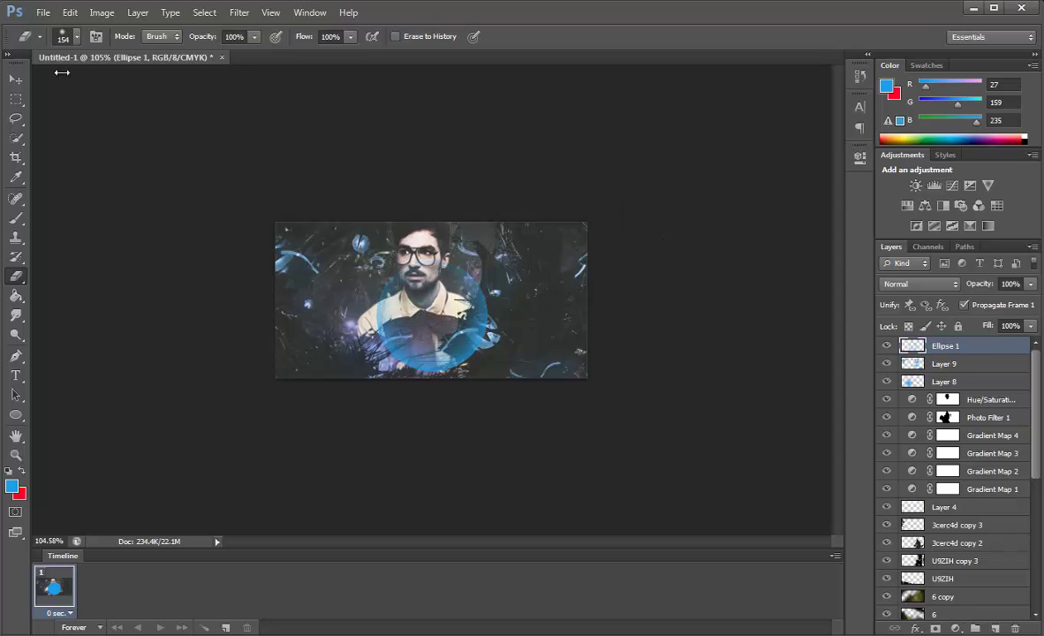
# Step: Set Ellipse 1 to Screen blending and shrink the ring, moving it up-left beside the face
pyautogui.click(13, 77)
pyautogui.click(927, 284)
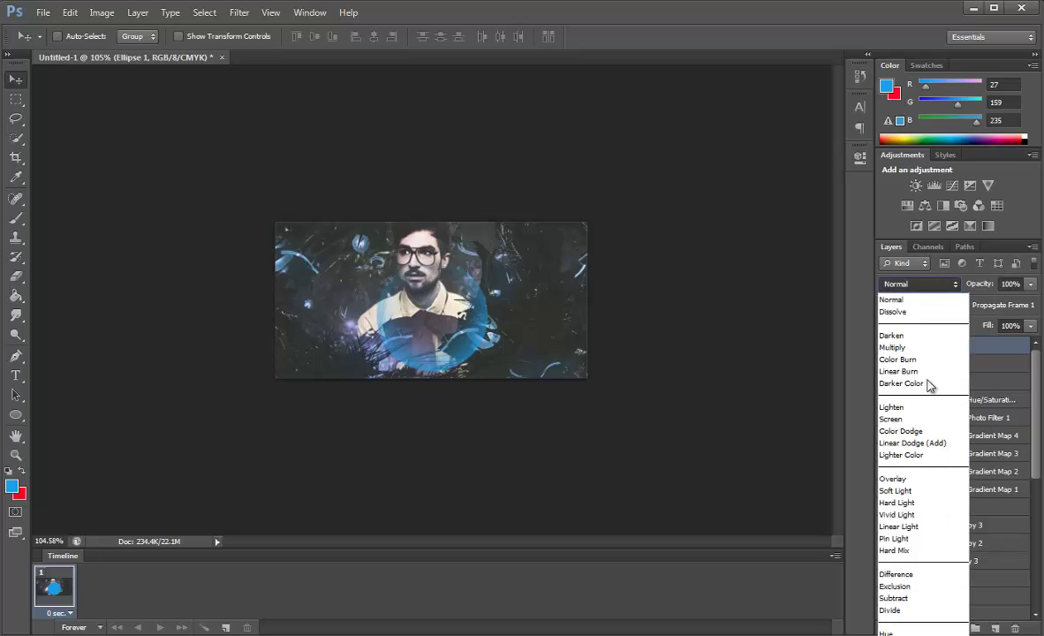
pyautogui.click(869, 419)
pyautogui.hotkey('ctrl', 't')
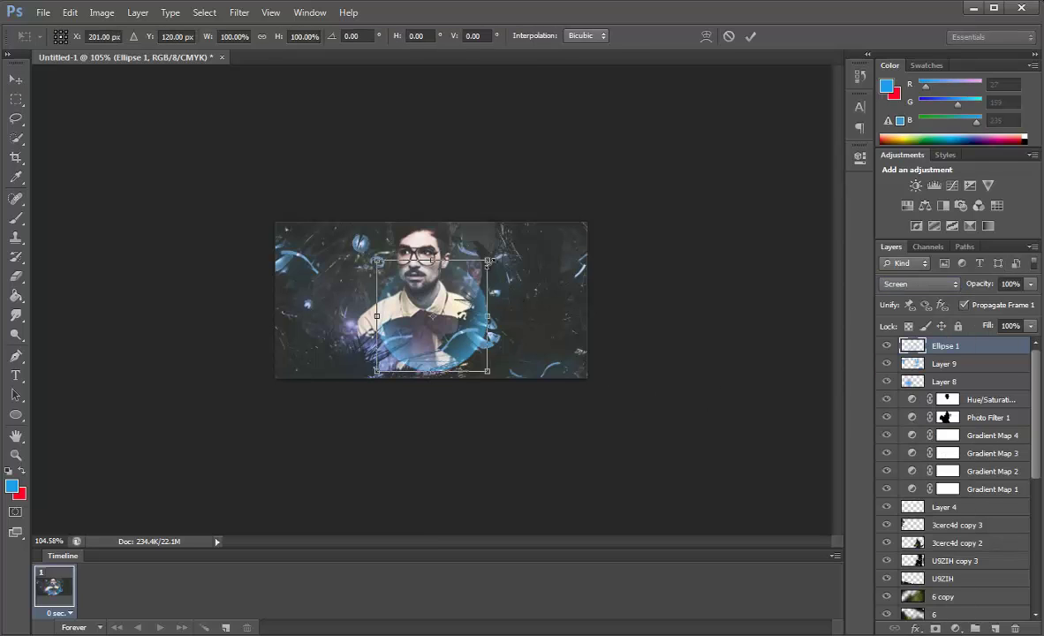
pyautogui.moveTo(488, 256)
pyautogui.mouseDown()
pyautogui.moveTo(406, 275)
pyautogui.moveTo(376, 250)
pyautogui.moveTo(378, 222)
pyautogui.moveTo(376, 232)
pyautogui.mouseUp()
pyautogui.press('Return')
# Step: Scale the ring down to about 80% and Alt-drag a duplicate beside the face
pyautogui.hotkey('ctrl', 't')
pyautogui.press('Return')
pyautogui.hotkey('ctrl', 't')
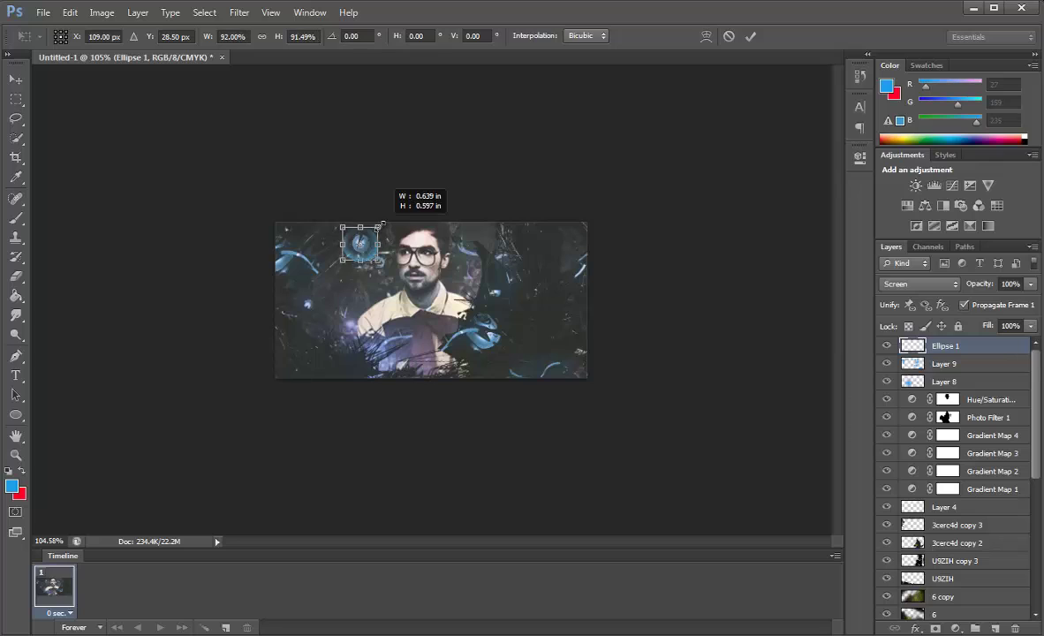
pyautogui.press('Return')
pyautogui.keyDown('ctrl'); pyautogui.click(387, 262); pyautogui.keyUp('ctrl')
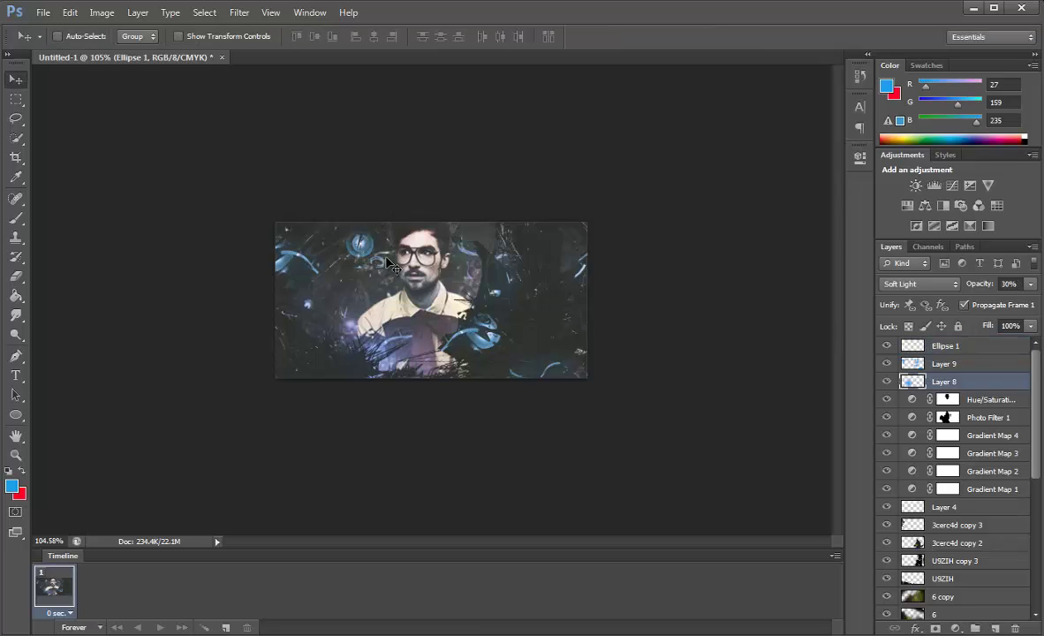
pyautogui.click(905, 346)
pyautogui.hotkey('ctrl', 't')
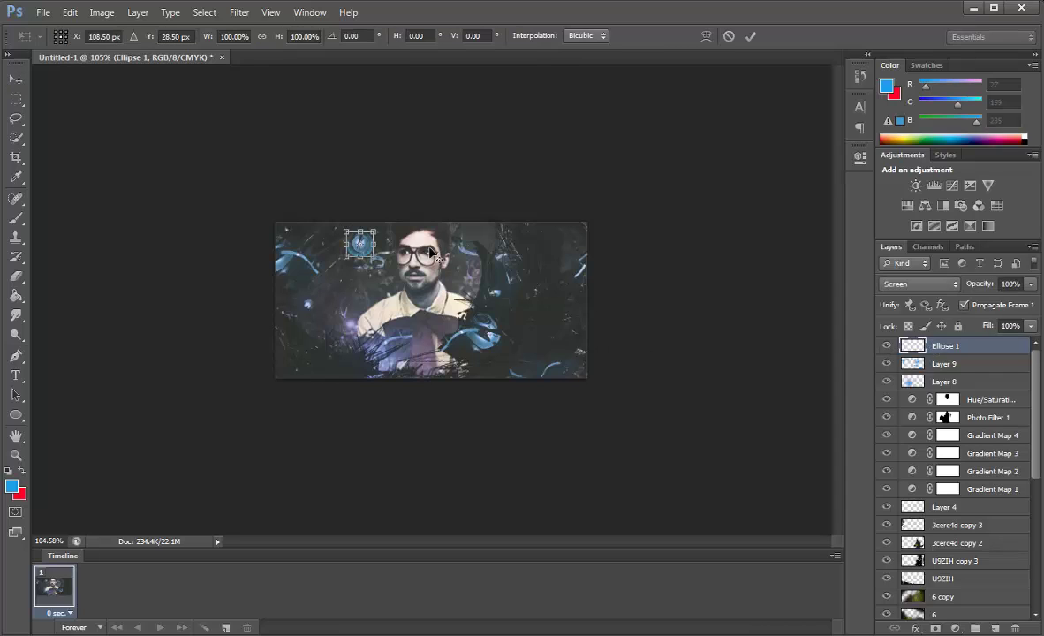
pyautogui.moveTo(375, 228); pyautogui.dragTo(369, 233)
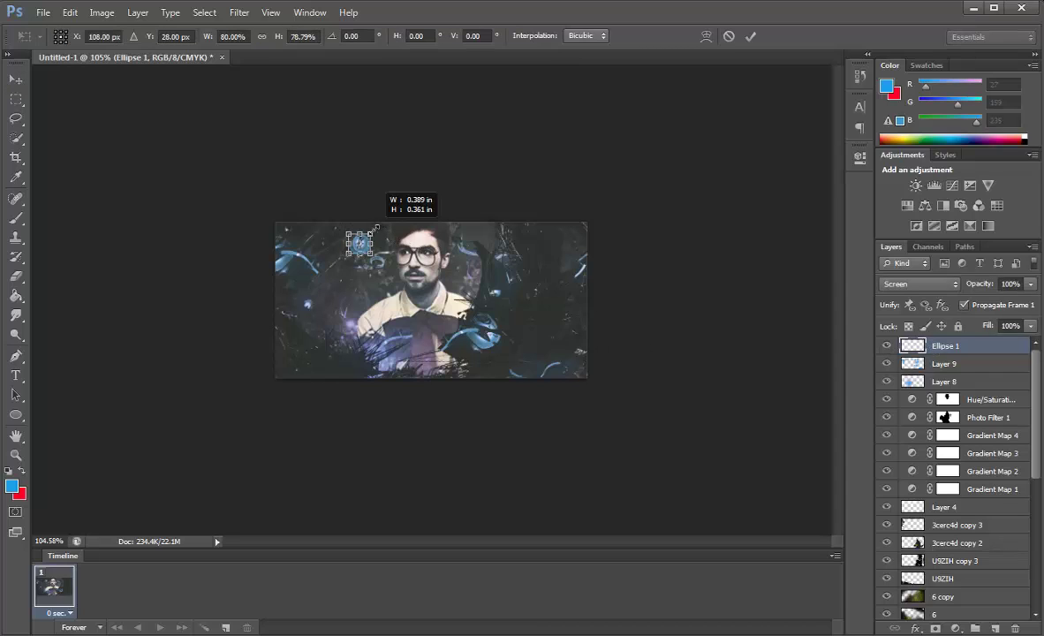
pyautogui.press('Return')
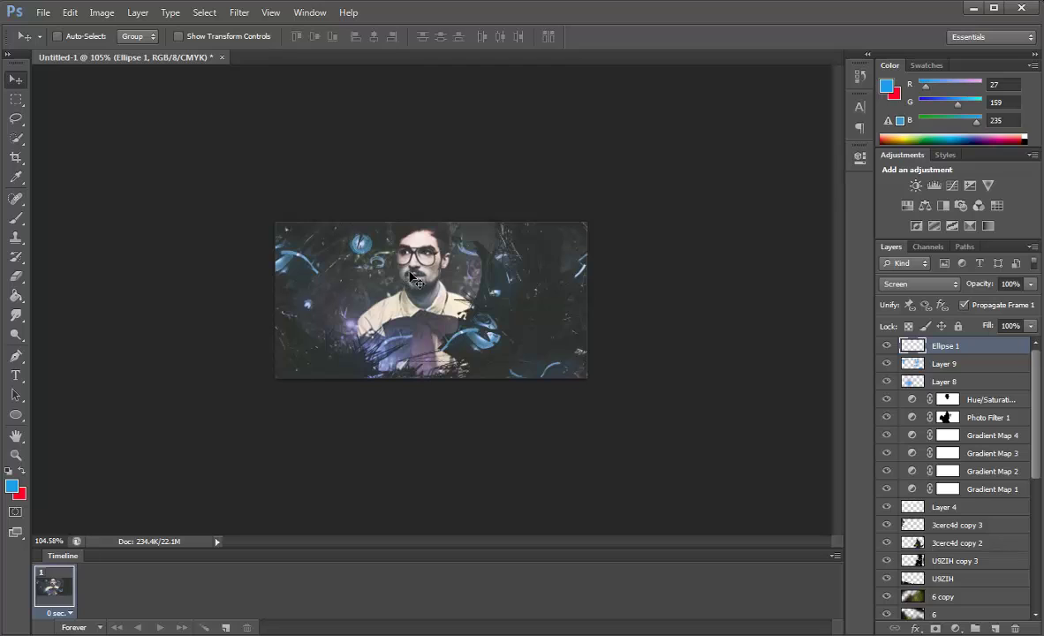
pyautogui.moveTo(402, 279)
pyautogui.mouseDown()
pyautogui.moveTo(525, 373)
pyautogui.moveTo(305, 283)
pyautogui.moveTo(318, 274)
pyautogui.mouseUp()
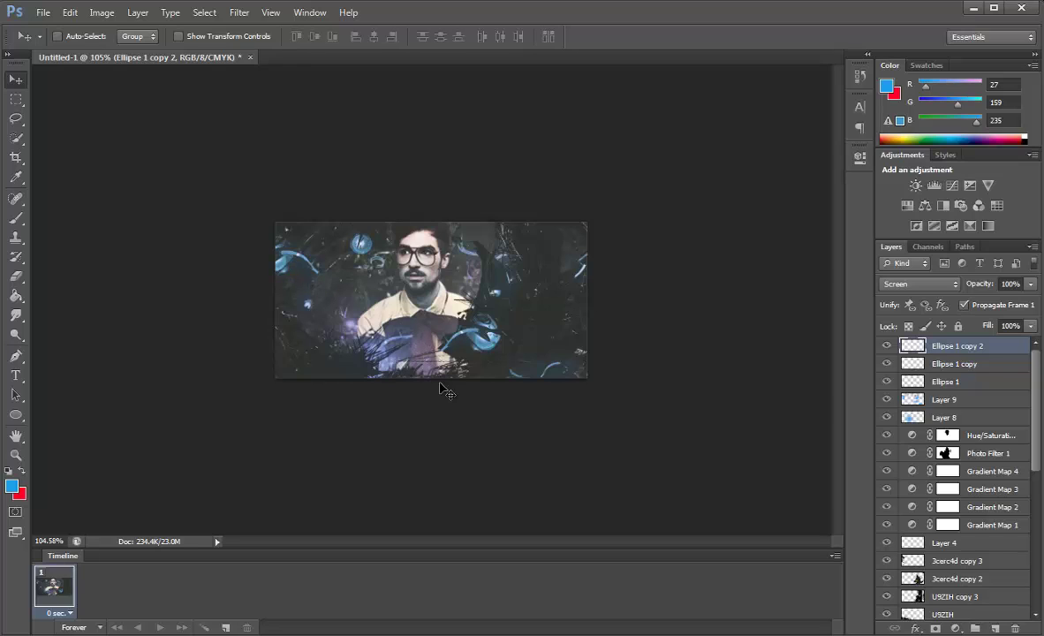
# Step: Hide the Hue/Saturation adjustment layer to compare the colours
pyautogui.scroll(-5, 915, 527)
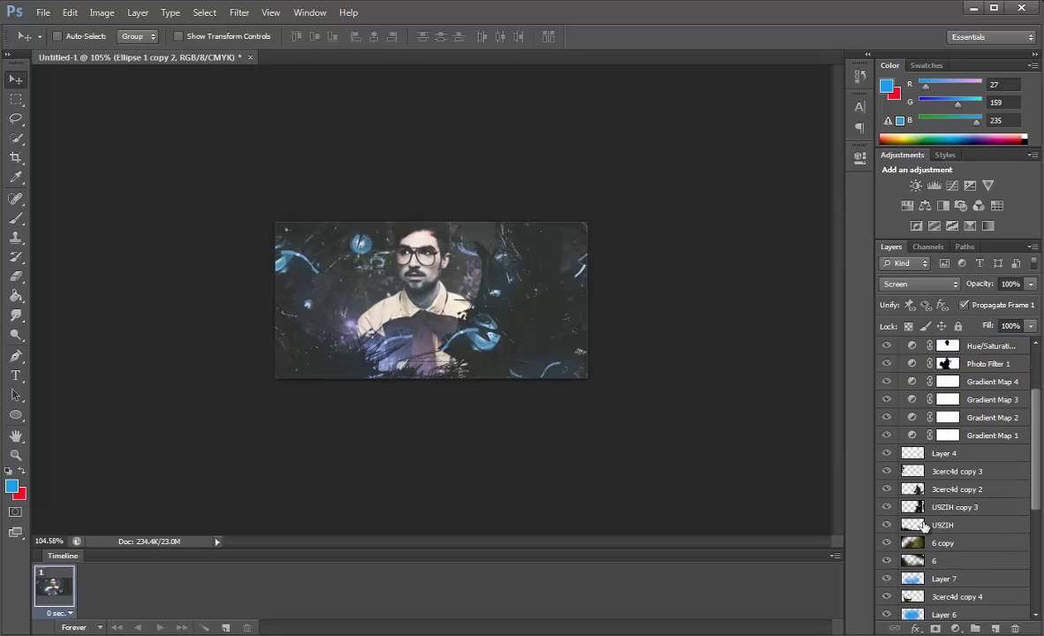
pyautogui.scroll(-5, 924, 525)
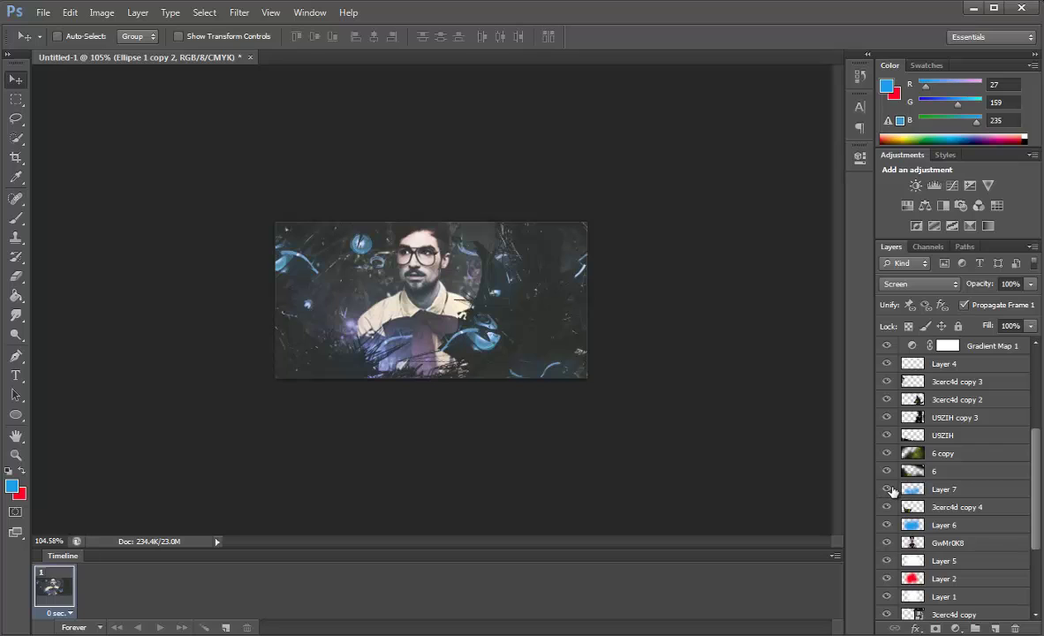
pyautogui.scroll(4, 883, 415)
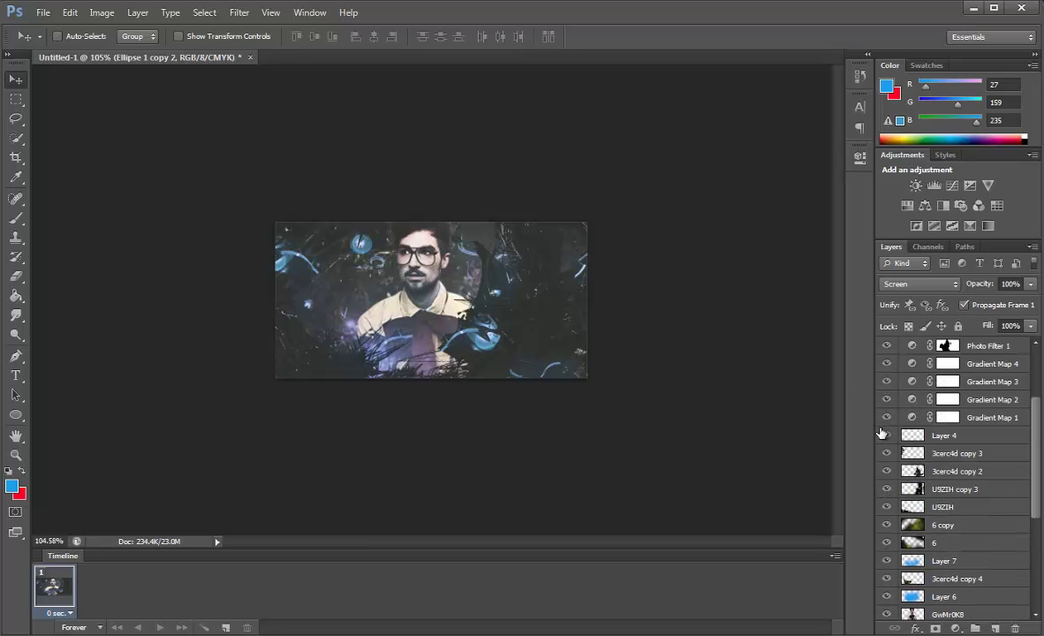
pyautogui.scroll(4, 882, 424)
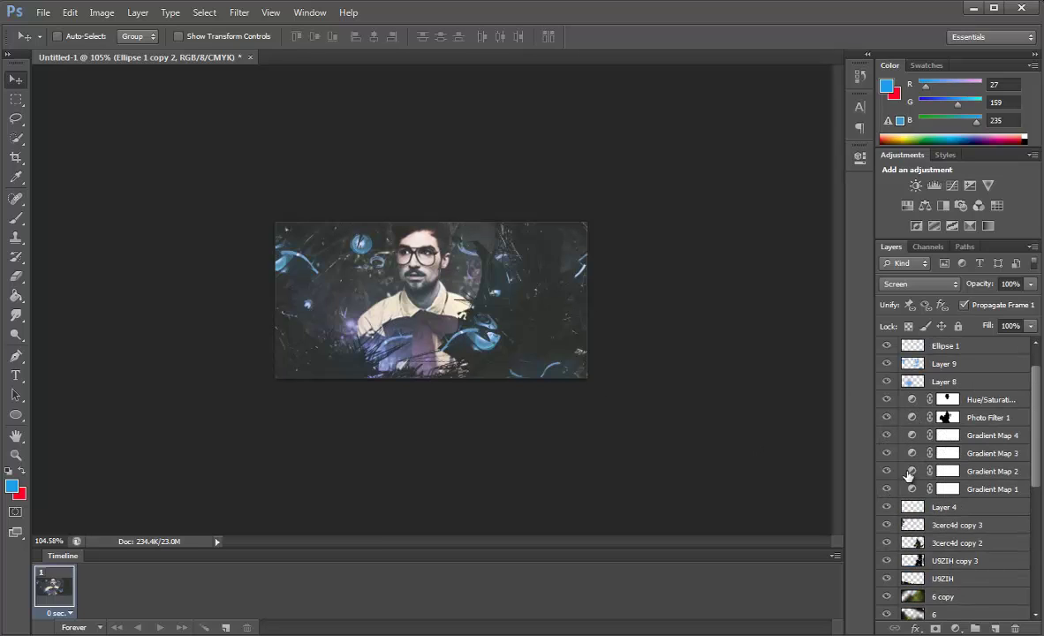
pyautogui.scroll(1, 879, 402)
pyautogui.click(887, 419)
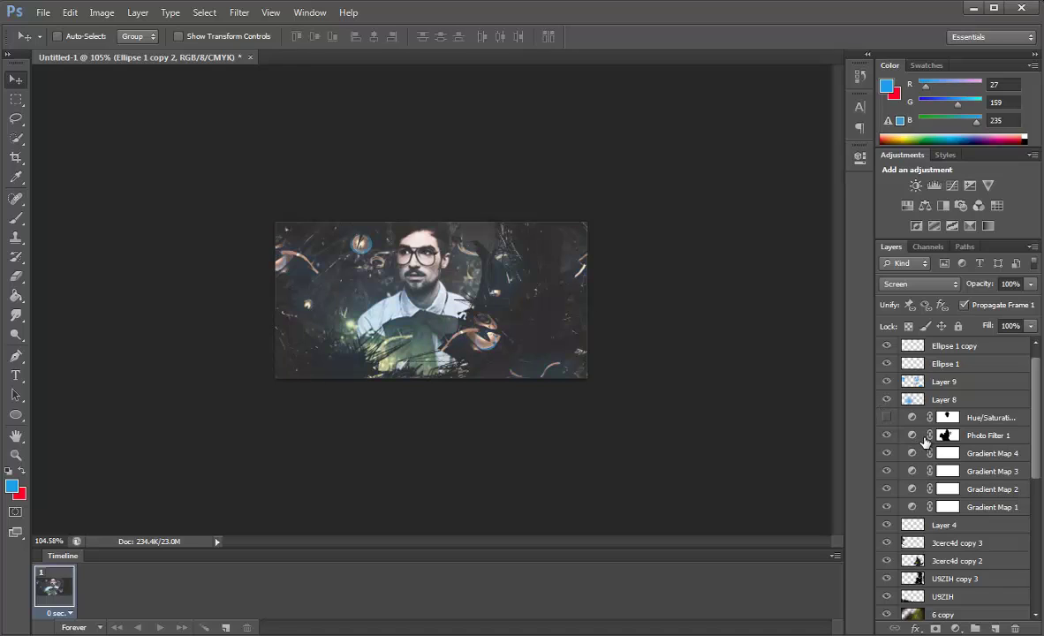
pyautogui.scroll(-5, 890, 441)
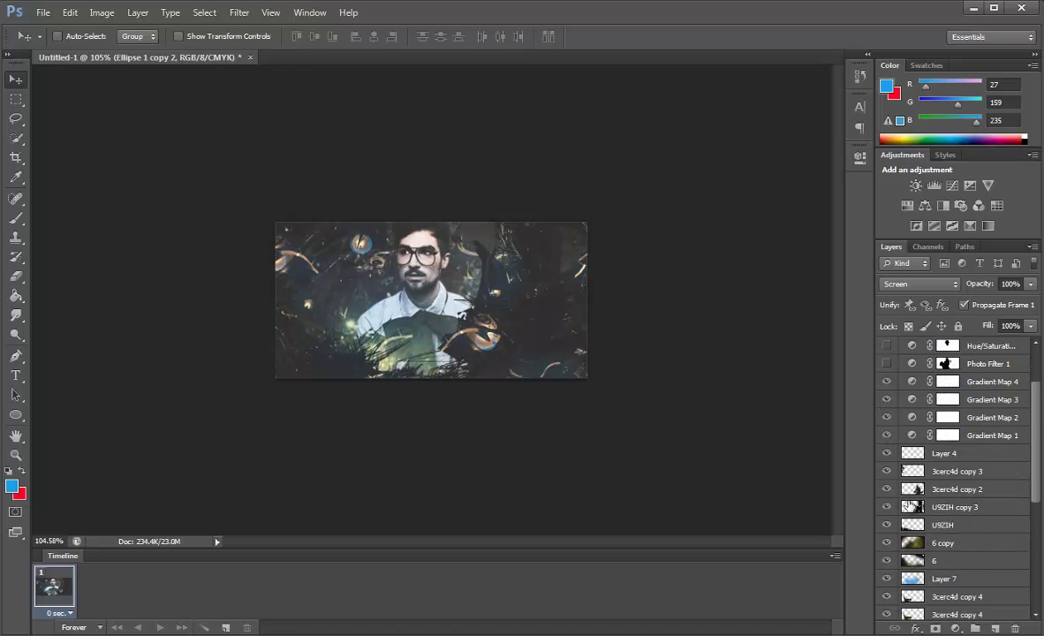
pyautogui.scroll(-4, 918, 477)
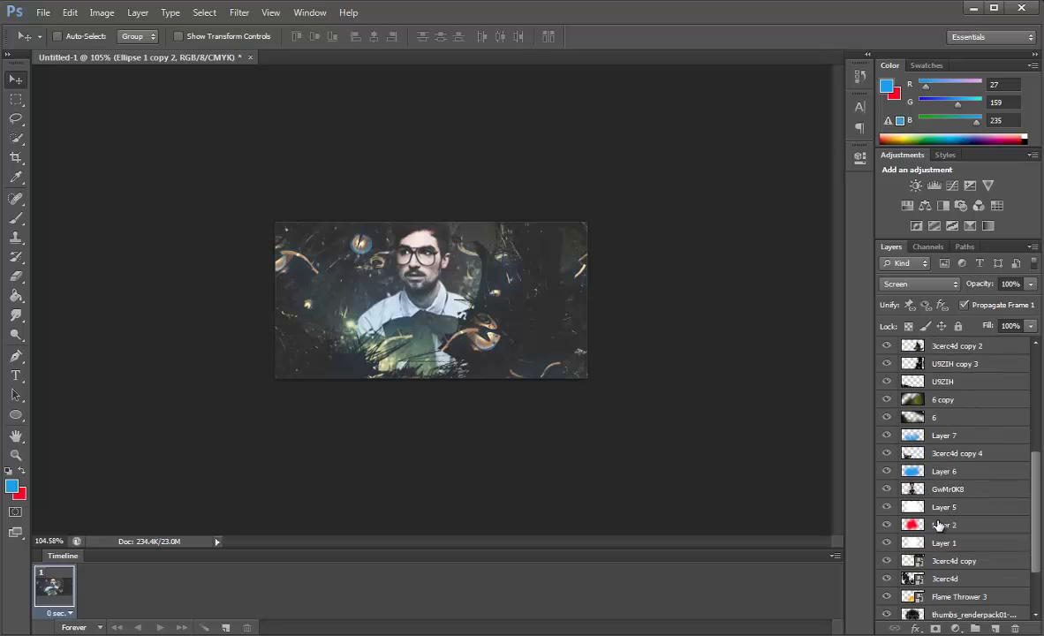
pyautogui.scroll(-5, 924, 508)
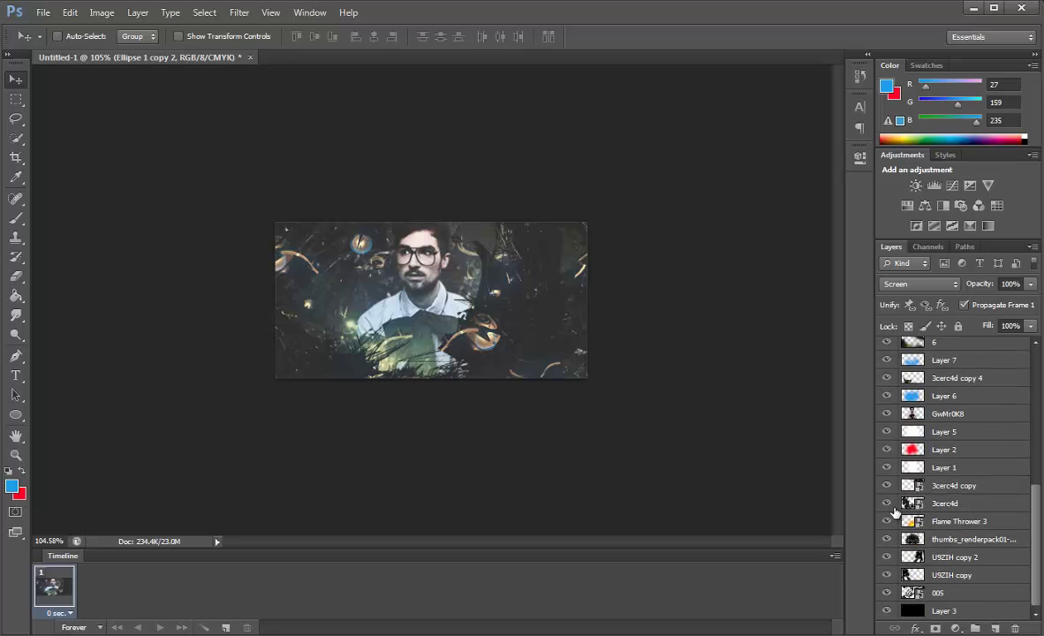
# Step: Toggle the 3cerc4d swirl layers' visibility to compare, then select layer 6
pyautogui.click(890, 504)
pyautogui.click(887, 486)
pyautogui.click(888, 486)
pyautogui.click(891, 504)
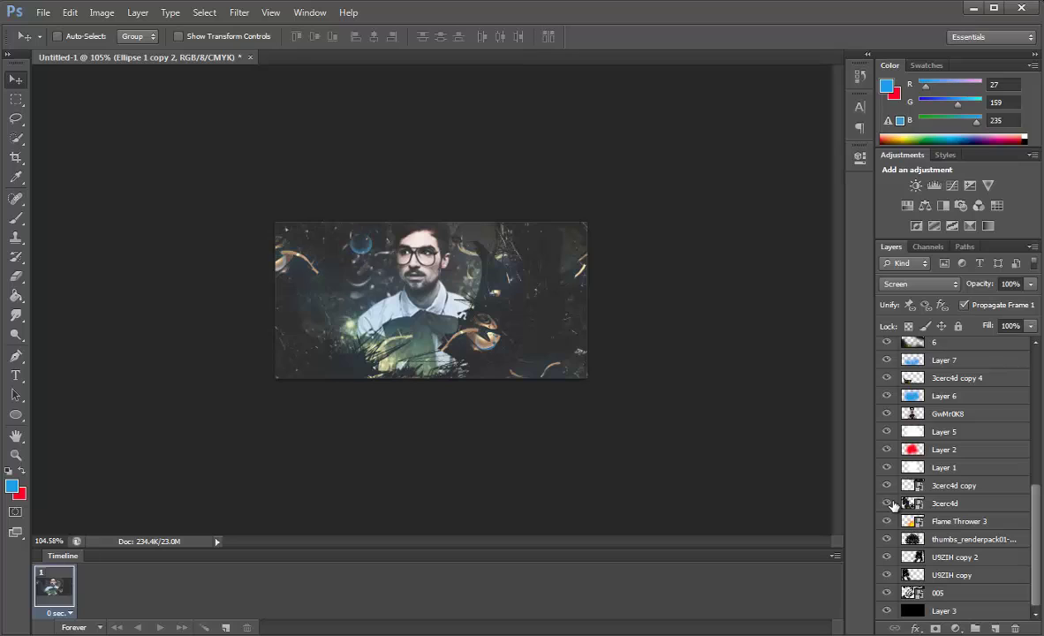
pyautogui.scroll(2, 941, 406)
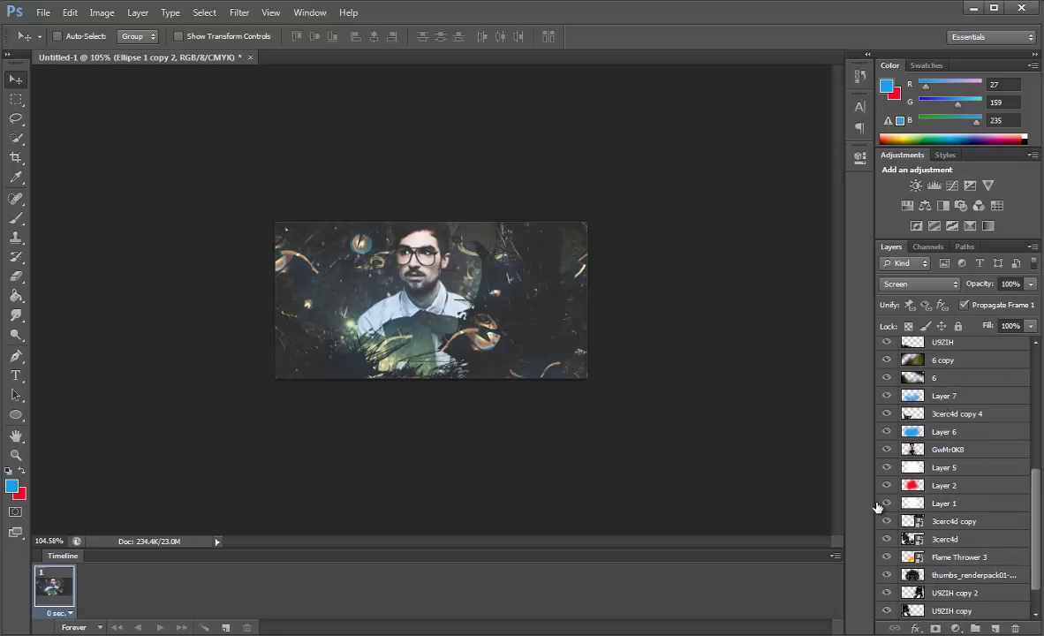
pyautogui.click(887, 414)
pyautogui.click(887, 378)
pyautogui.click(886, 378)
pyautogui.click(918, 378)
# Step: After cancelling Vibrance, apply Hue/Saturation to layer 6 with Hue +133 and Saturation -14
pyautogui.click(102, 12)
pyautogui.moveTo(123, 50)
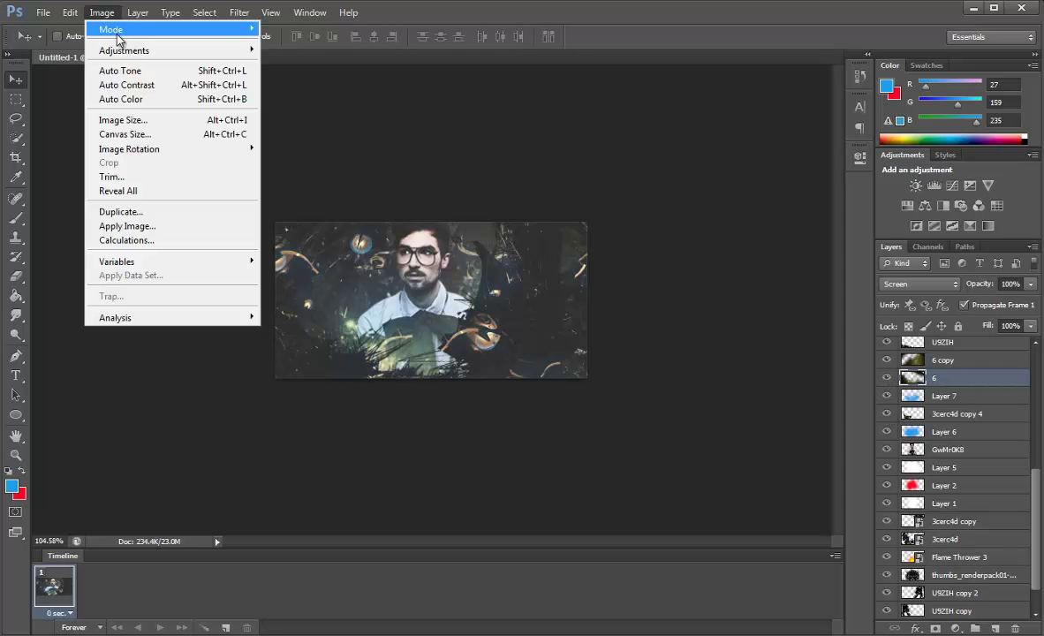
pyautogui.click(313, 109)
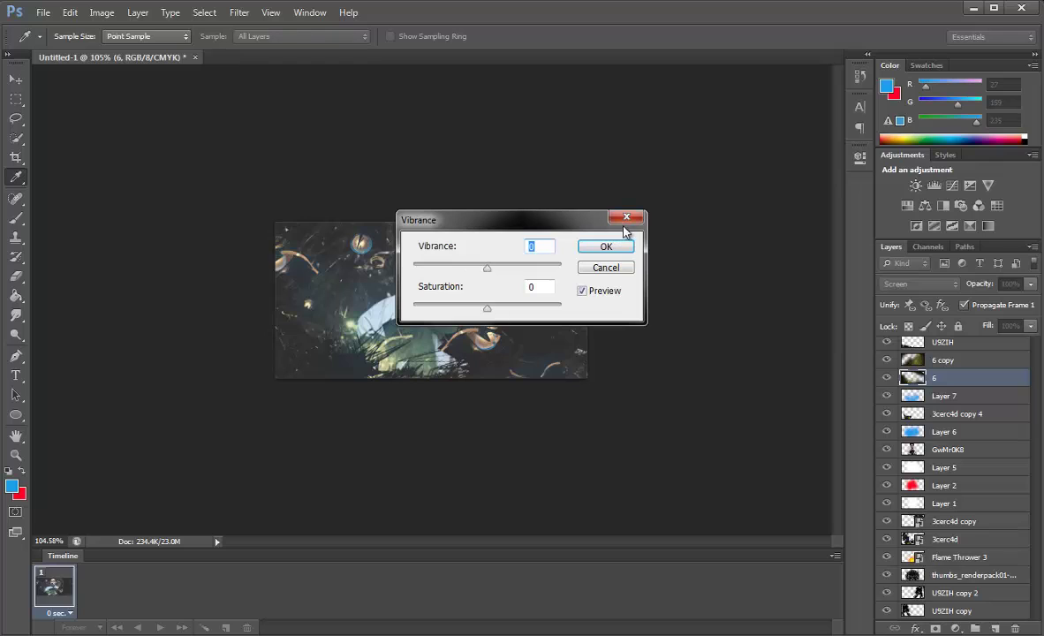
pyautogui.press('Escape')
pyautogui.click(113, 16)
pyautogui.moveTo(123, 51)
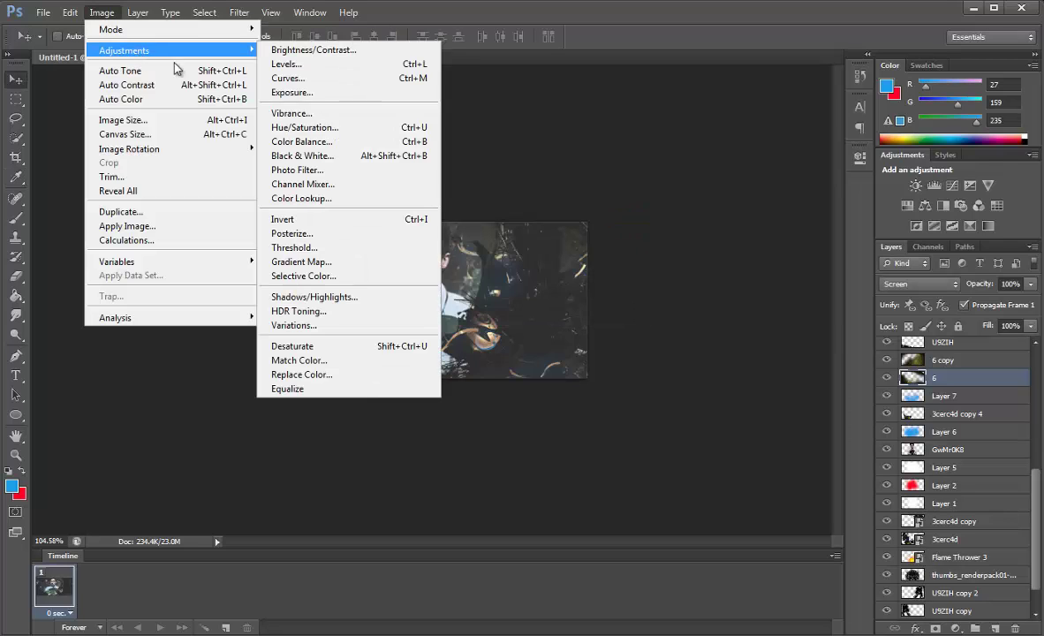
pyautogui.click(350, 128)
pyautogui.moveTo(768, 365); pyautogui.dragTo(714, 366)
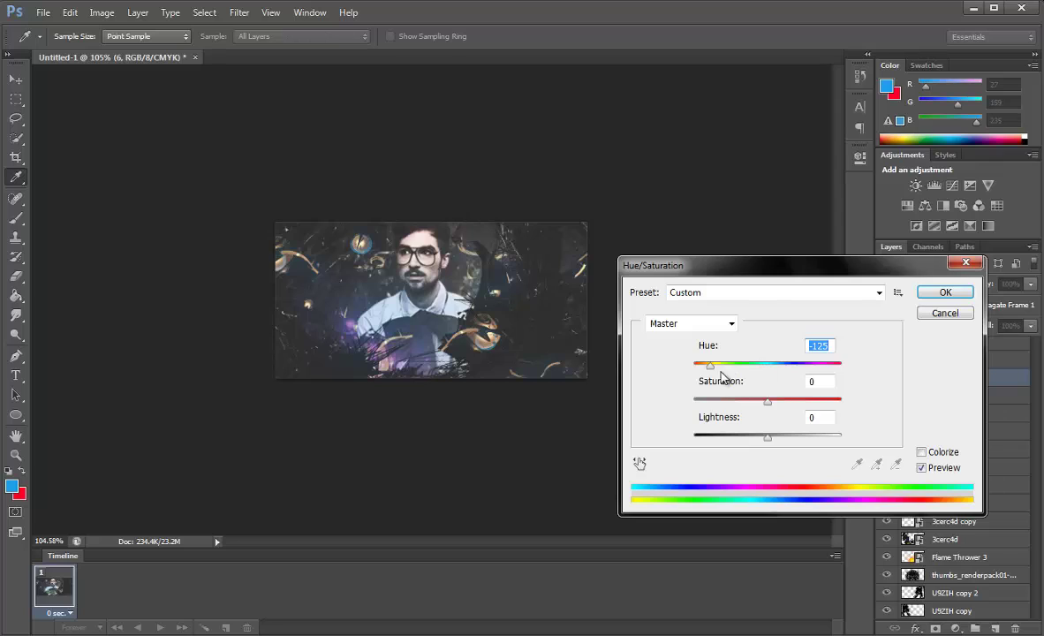
pyautogui.moveTo(713, 371); pyautogui.dragTo(830, 380)
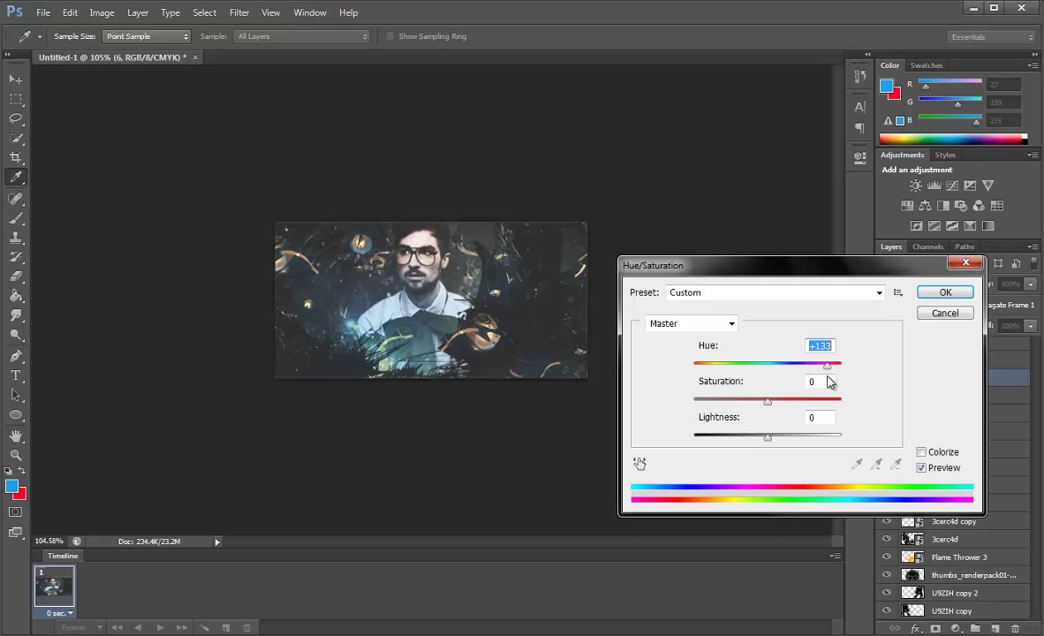
pyautogui.moveTo(768, 403)
pyautogui.mouseDown()
pyautogui.moveTo(749, 401)
pyautogui.moveTo(764, 404)
pyautogui.mouseUp()
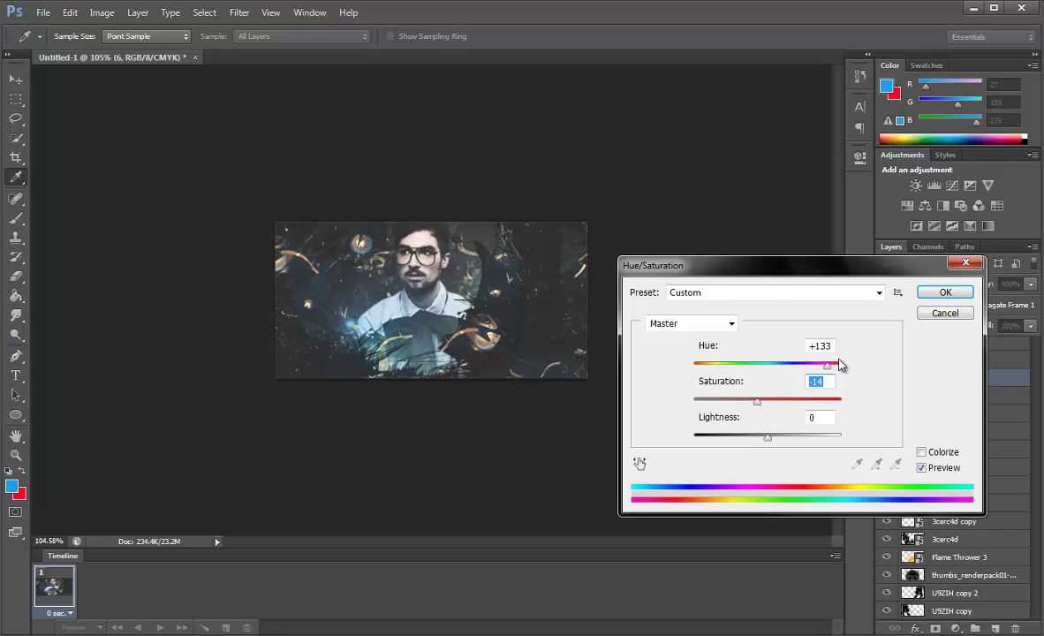
pyautogui.click(943, 313)
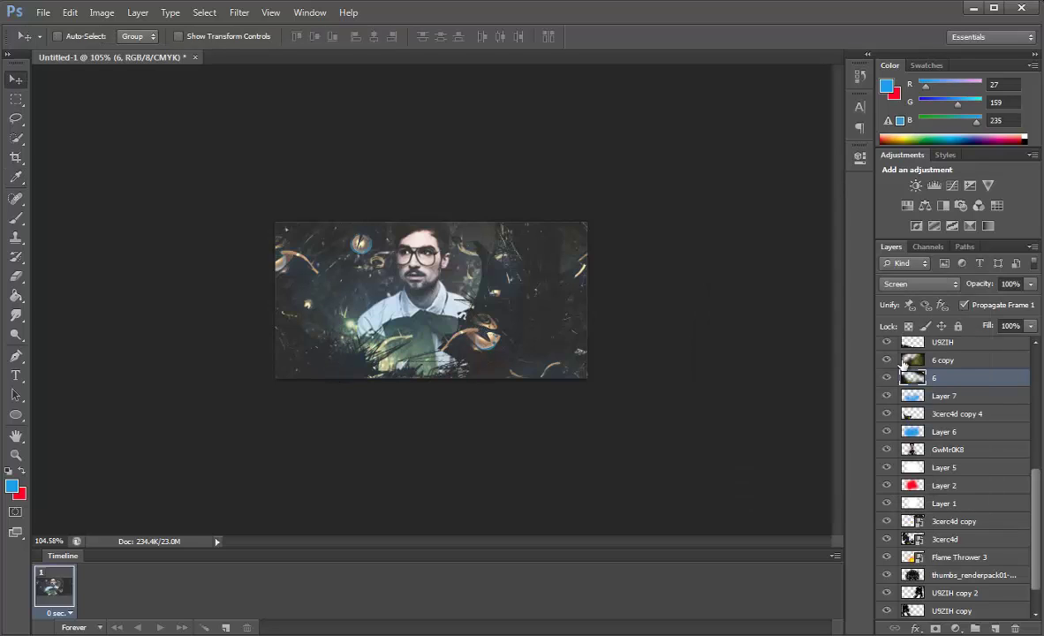
# Step: Turn on the Hue/Saturation layer and check Layer 9, Layer 8 and Ellipse 1 copy visibility
pyautogui.scroll(3, 899, 364)
pyautogui.click(886, 396)
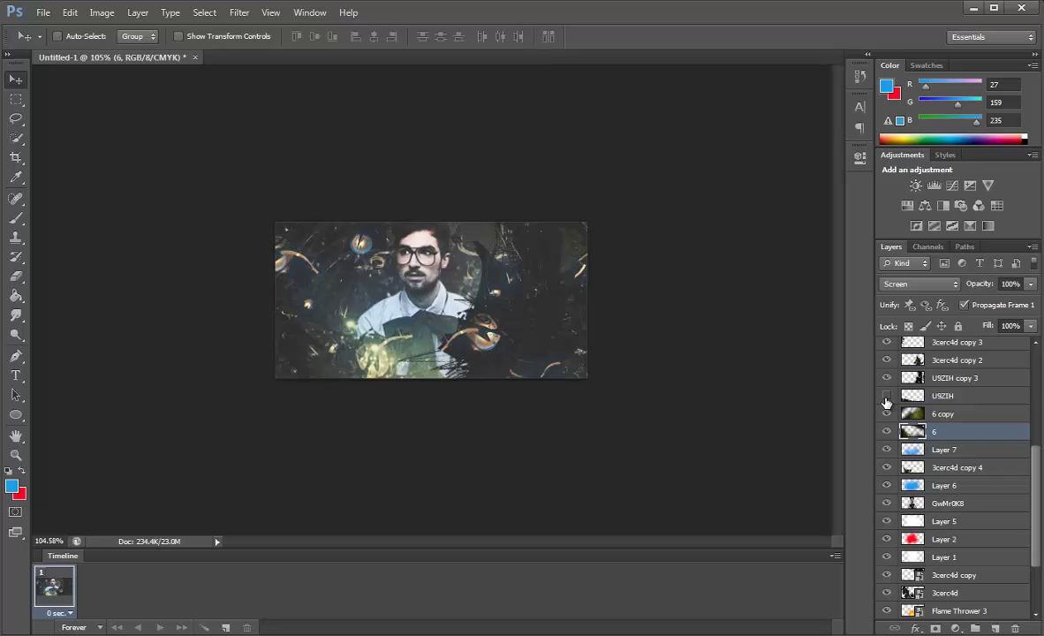
pyautogui.scroll(10, 954, 397)
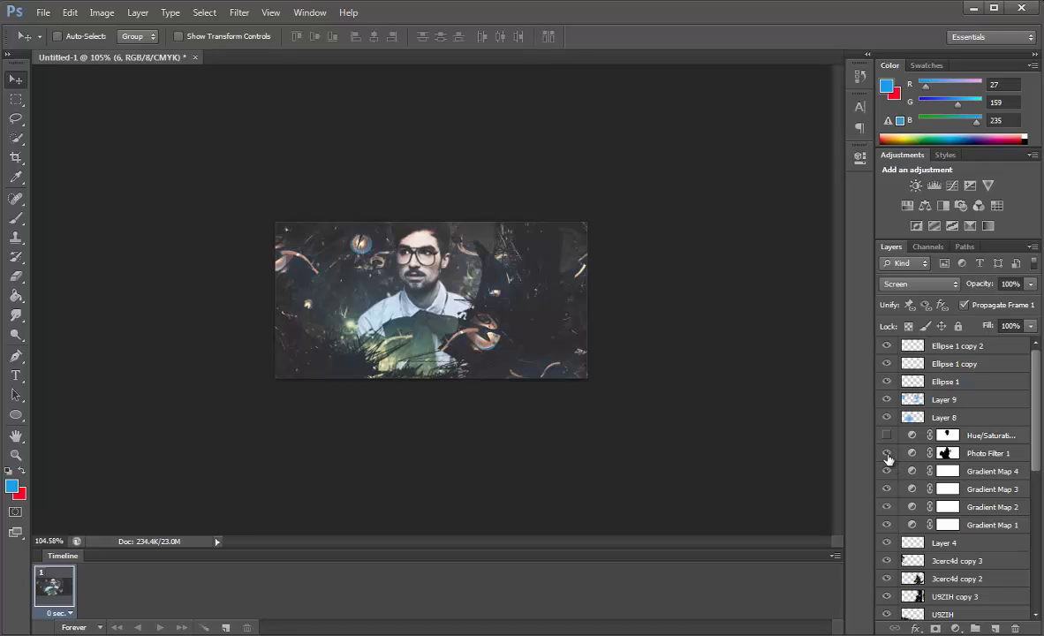
pyautogui.click(886, 435)
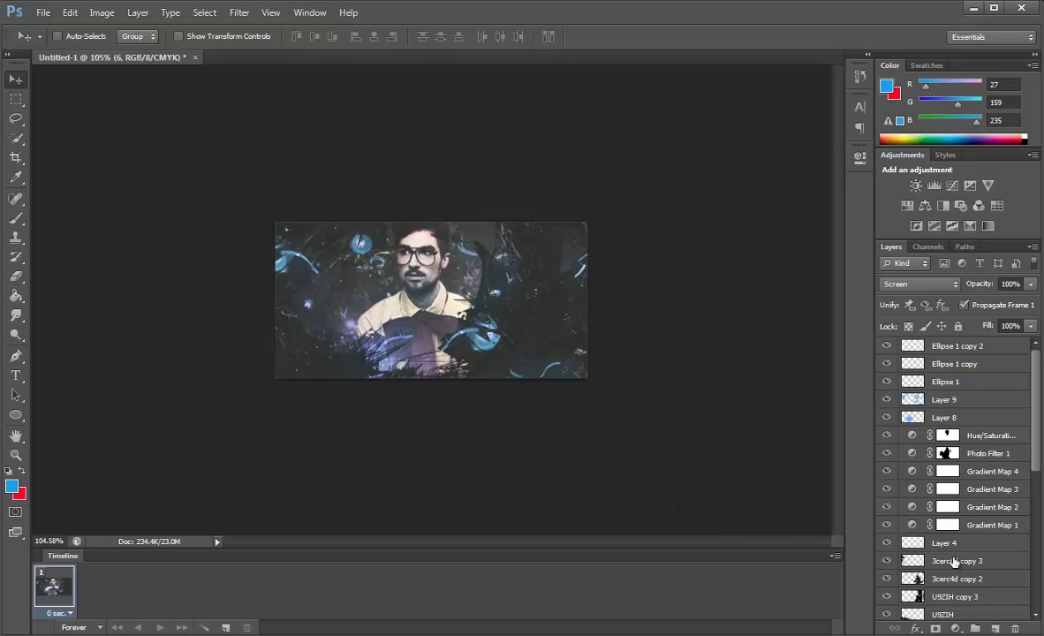
pyautogui.click(887, 403)
pyautogui.click(886, 399)
pyautogui.click(887, 417)
pyautogui.click(887, 363)
# Step: Hide Layer 7 and 3cerc4d copy 4, and toggle layer 6 to compare
pyautogui.scroll(-2, 952, 506)
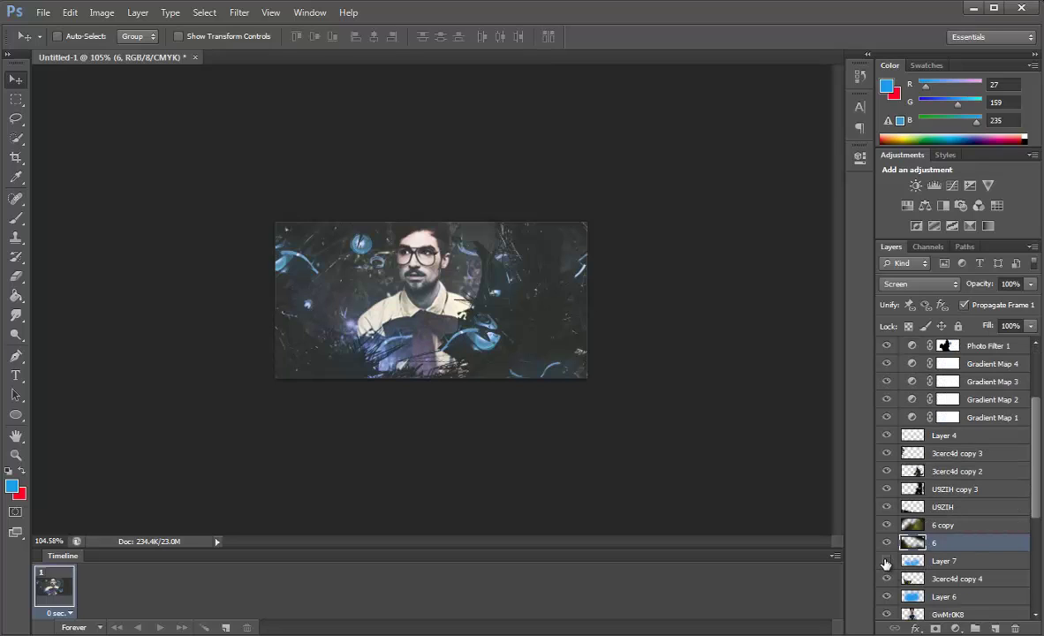
pyautogui.click(887, 597)
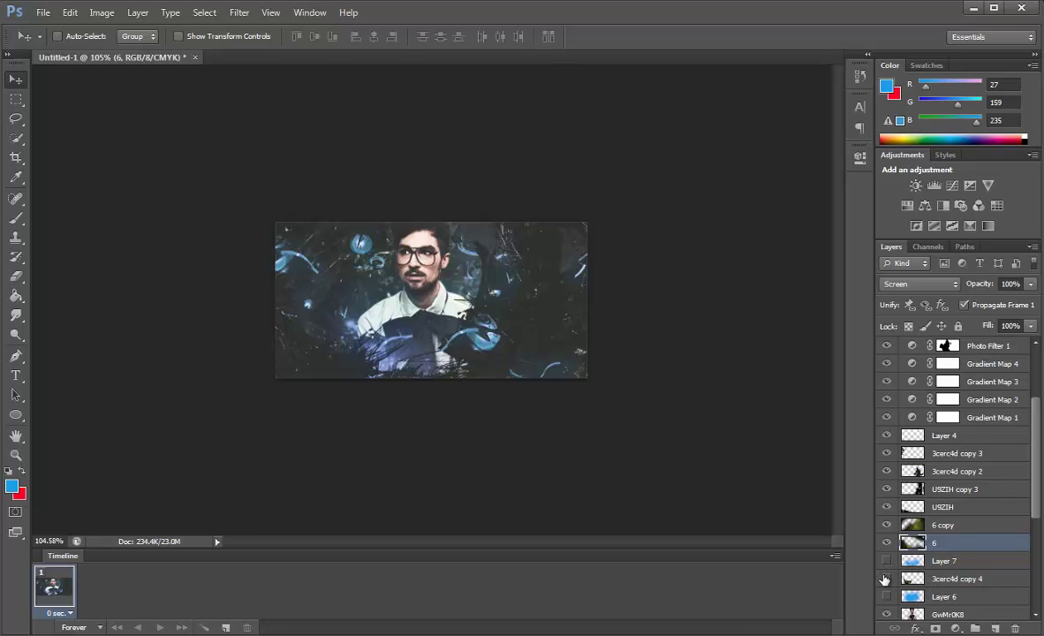
pyautogui.click(886, 579)
pyautogui.scroll(-2, 892, 565)
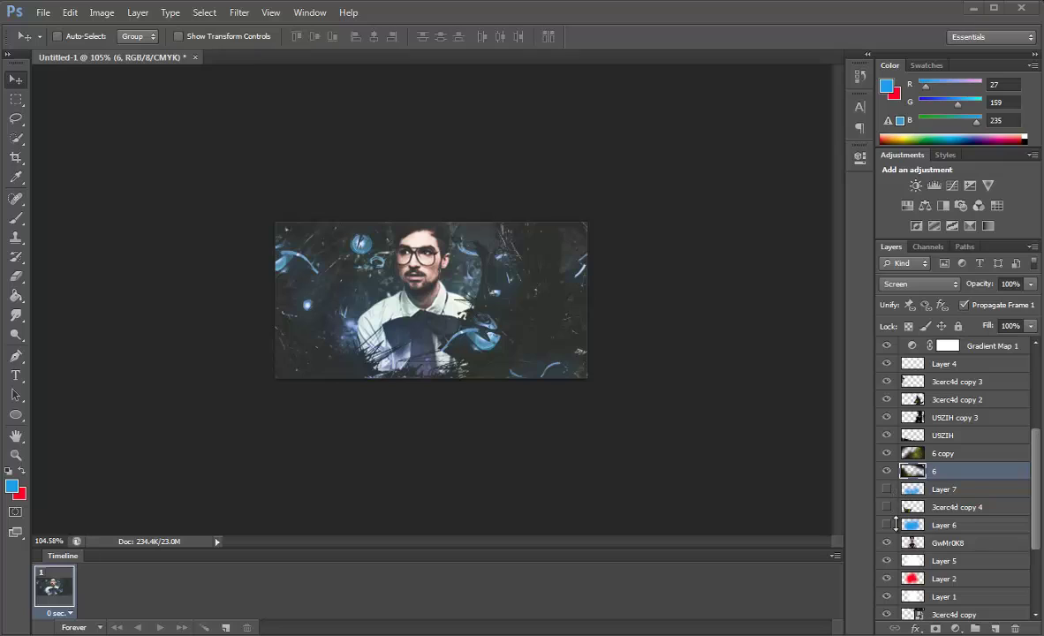
pyautogui.click(887, 470)
pyautogui.click(887, 471)
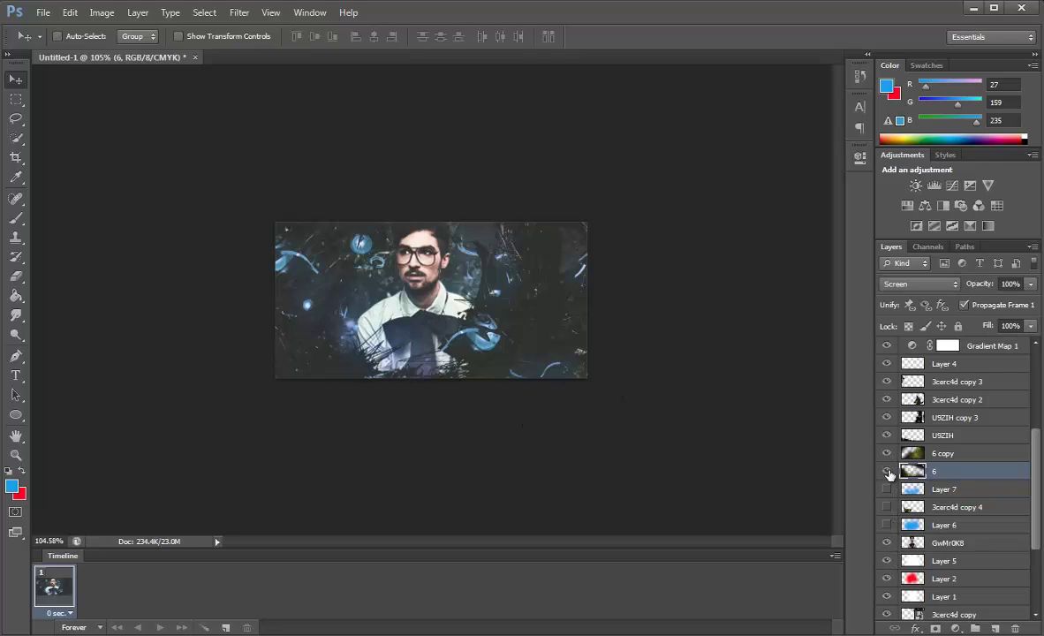
# Step: Lower layer 6's saturation to -51 with a Hue/Saturation adjustment
pyautogui.click(102, 12)
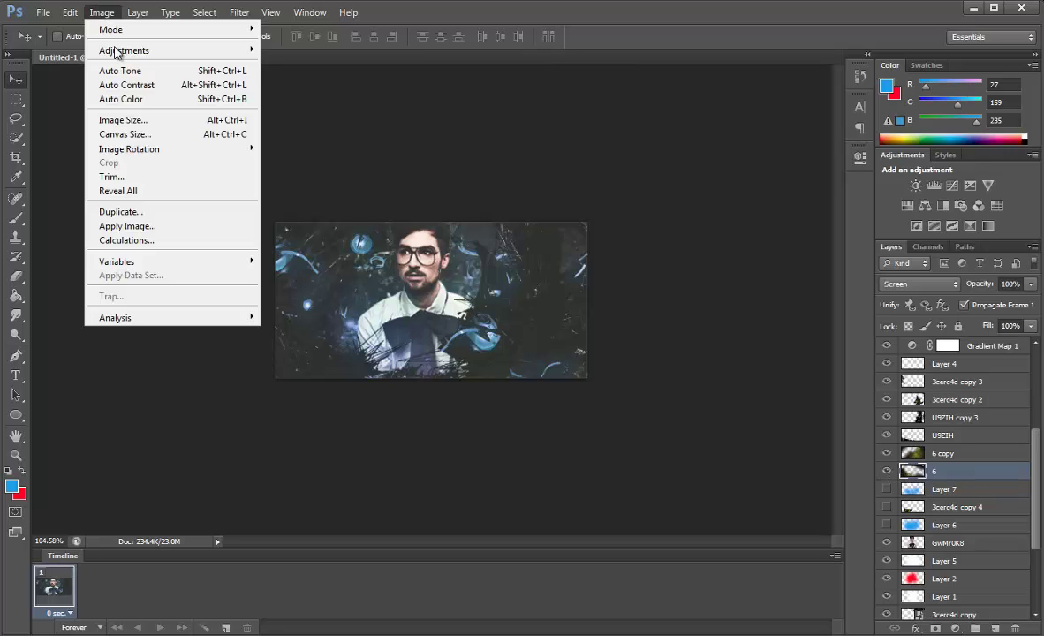
pyautogui.click(366, 135)
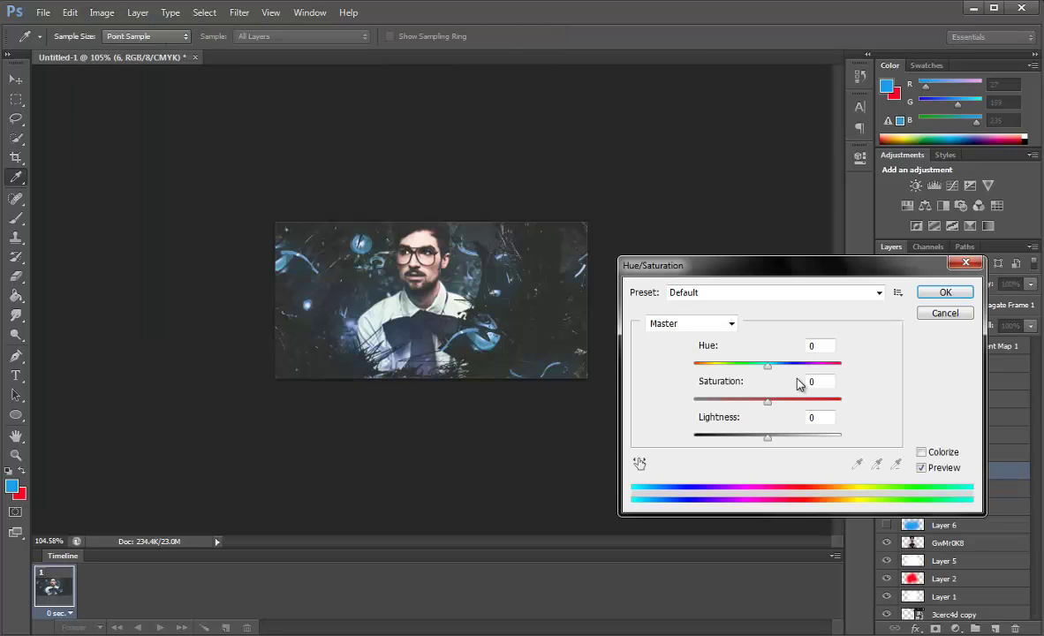
pyautogui.moveTo(769, 402); pyautogui.dragTo(731, 402)
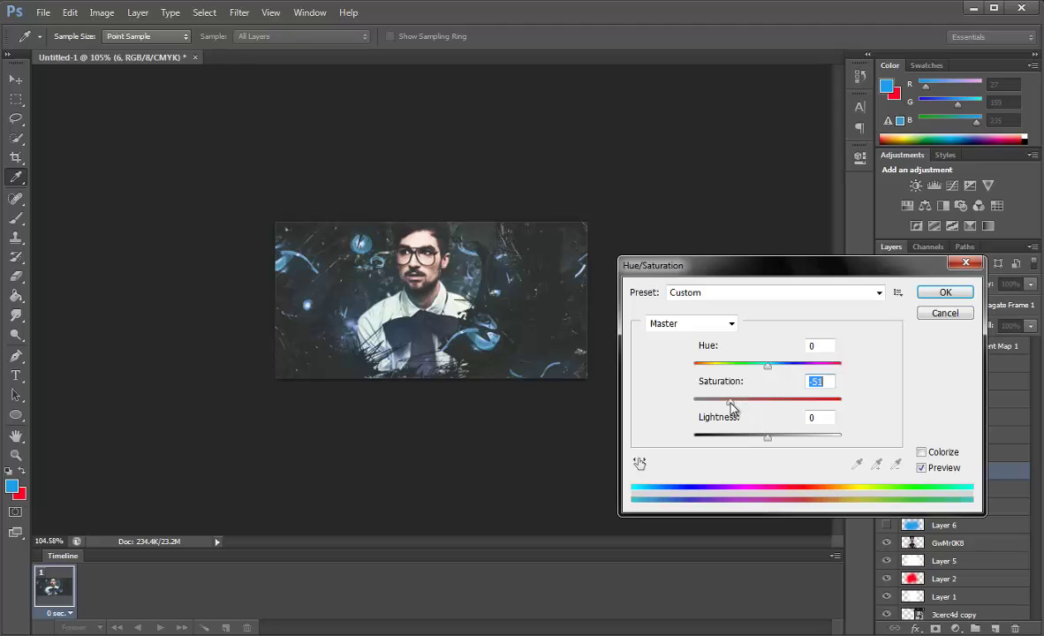
pyautogui.click(943, 292)
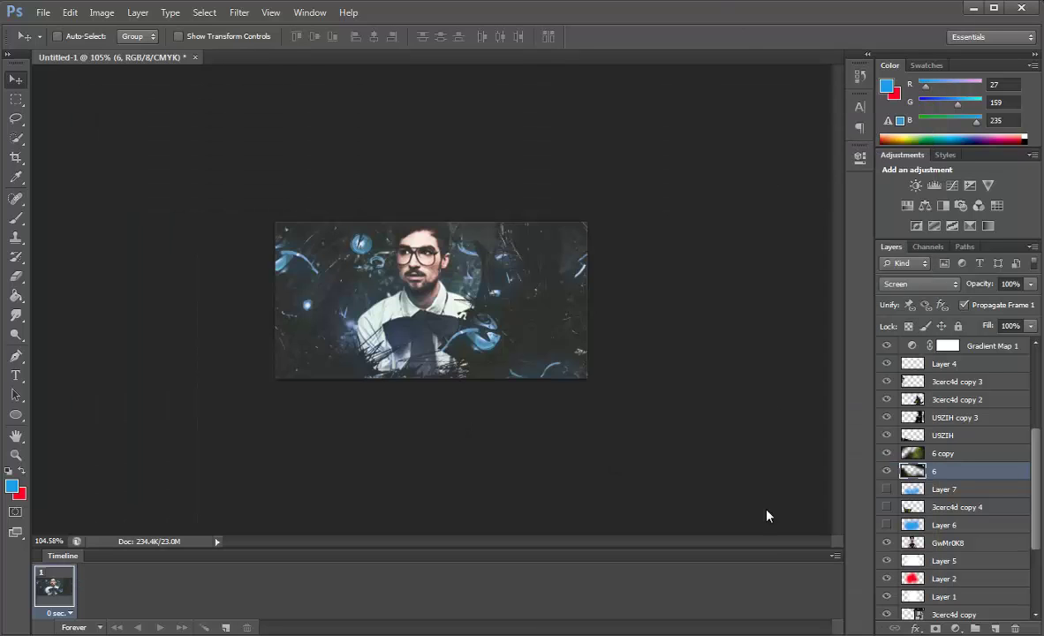
# Step: Place texture 6 in Screen mode, enlarged to about 143% and repositioned over the banner
pyautogui.scroll(-3, 515, 387)
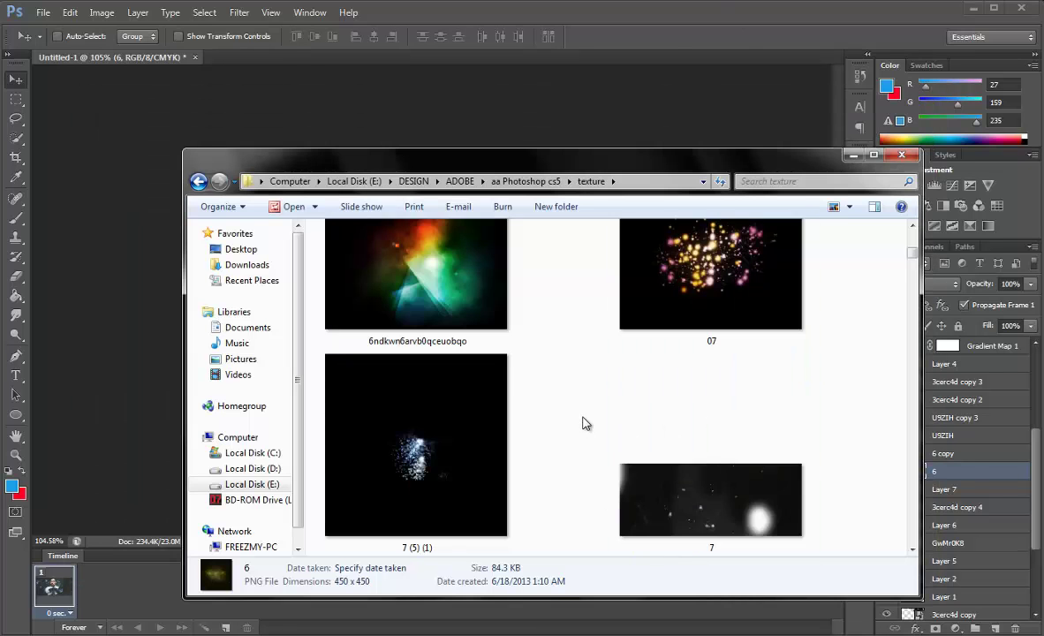
pyautogui.scroll(3, 494, 406)
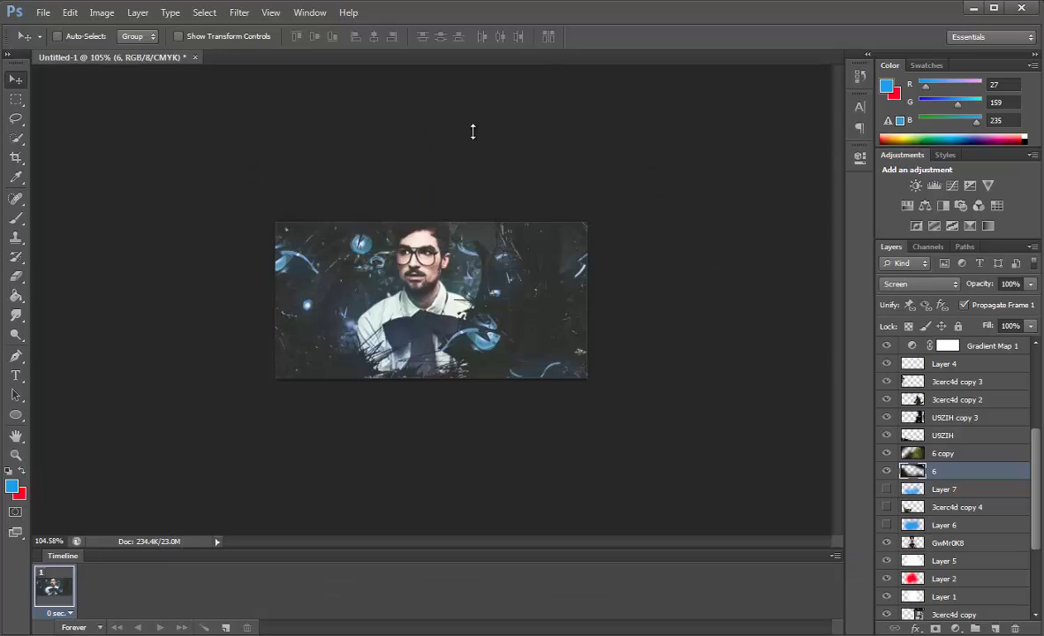
pyautogui.moveTo(462, 174); pyautogui.dragTo(473, 128)
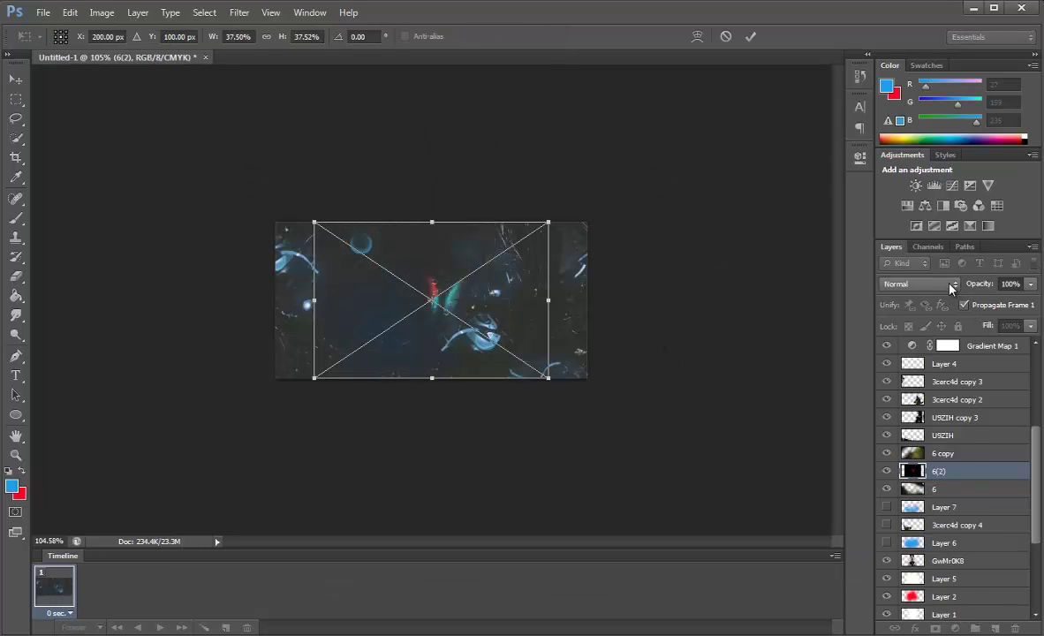
pyautogui.click(952, 283)
pyautogui.click(898, 427)
pyautogui.moveTo(472, 317); pyautogui.dragTo(431, 382)
pyautogui.moveTo(506, 288); pyautogui.dragTo(828, 70)
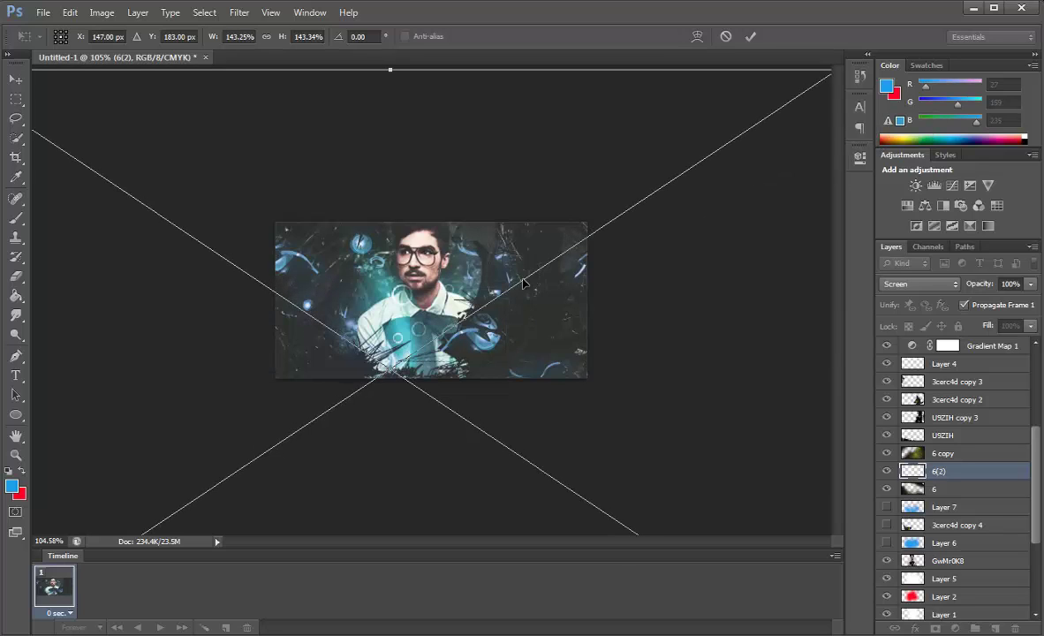
pyautogui.moveTo(528, 244); pyautogui.dragTo(503, 334)
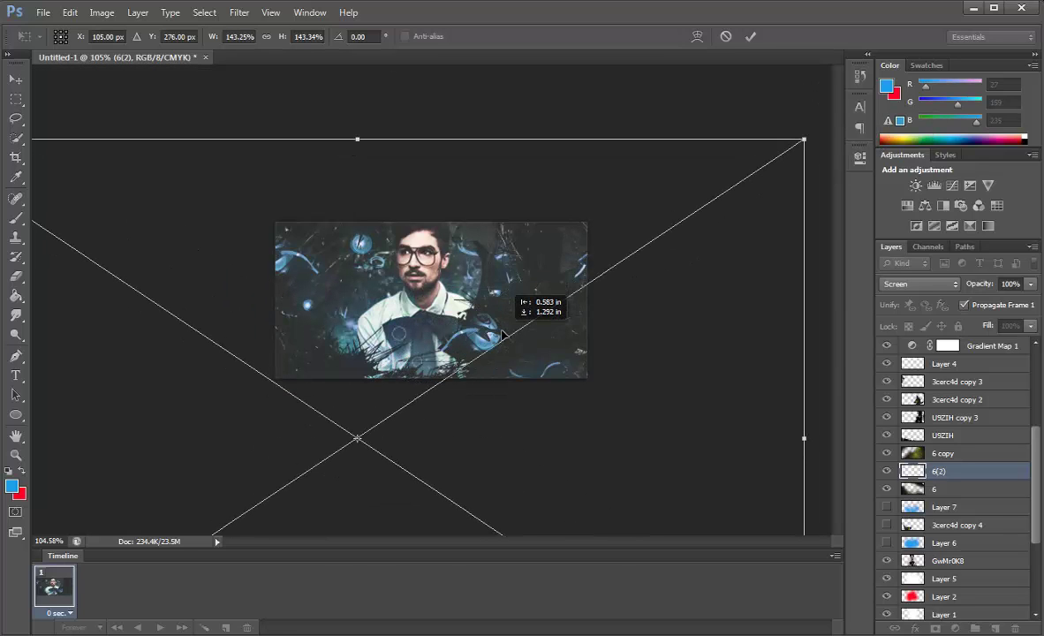
pyautogui.press('Return')
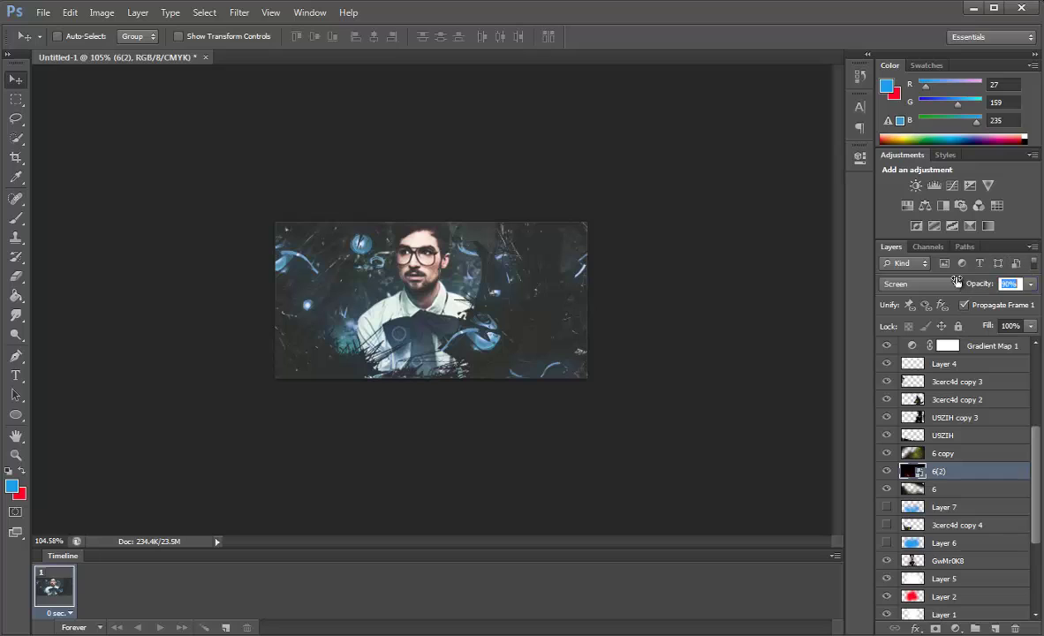
# Step: Set the texture layer 6(2) opacity to 53%
pyautogui.press('5')
pyautogui.press('4')
pyautogui.press('5')
pyautogui.press('3')
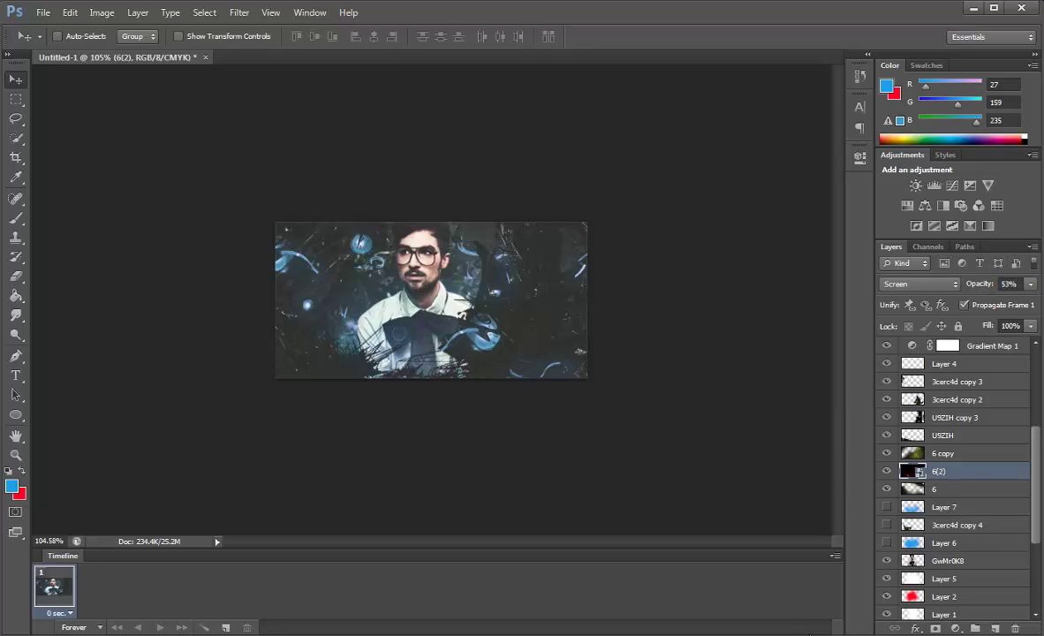
pyautogui.scroll(2, 978, 459)
pyautogui.scroll(3, 975, 419)
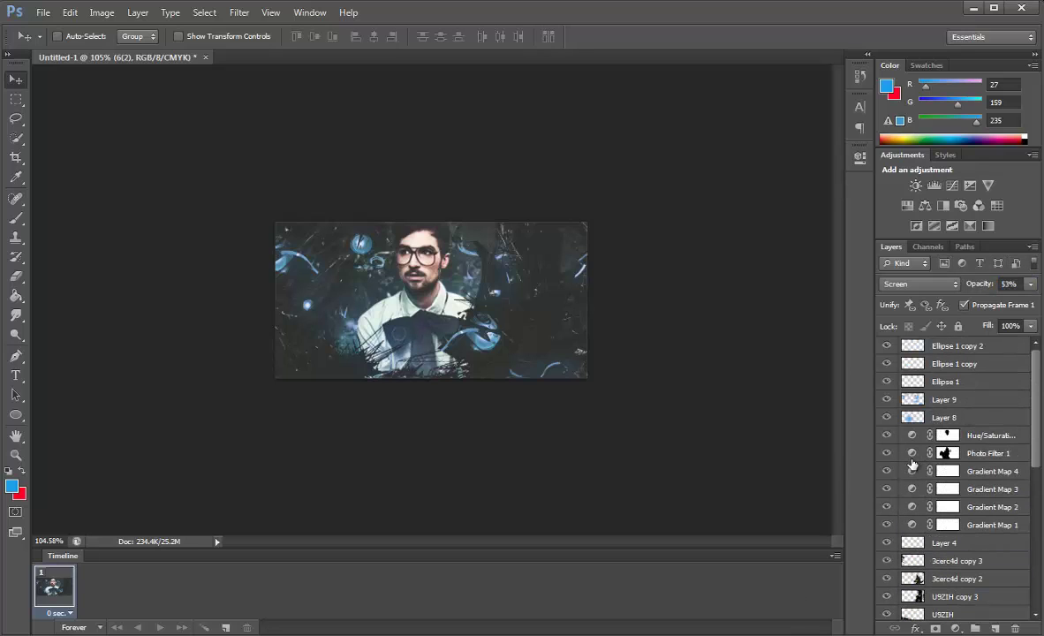
pyautogui.scroll(-2, 477, 314)
# Step: Select Ellipse 1 copy 2 and add a Gradient Map adjustment above it
pyautogui.scroll(-2, 477, 313)
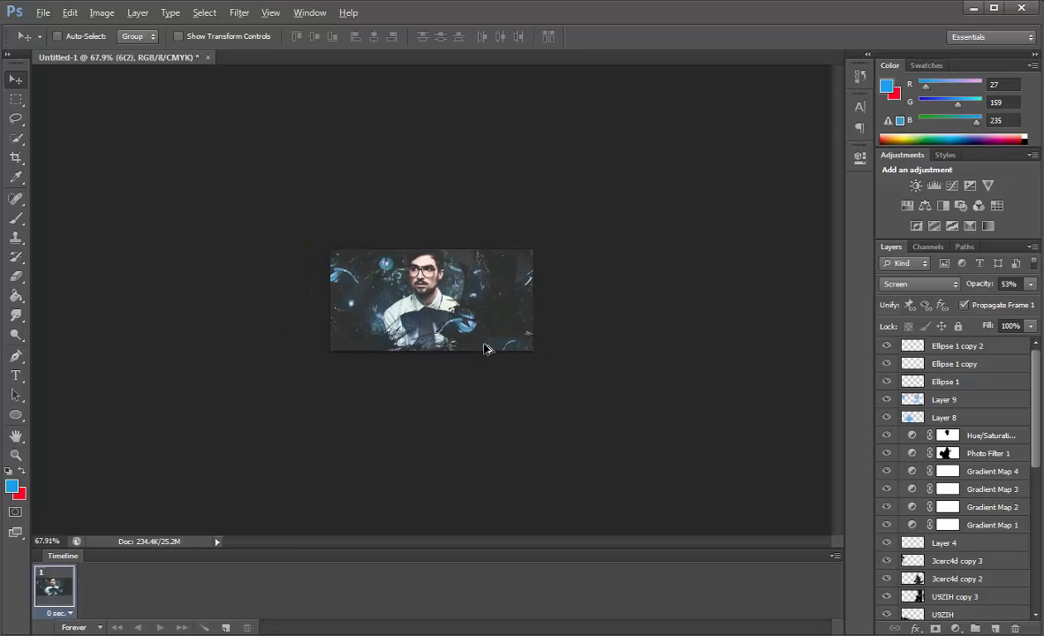
pyautogui.scroll(4, 484, 348)
pyautogui.press('alt')
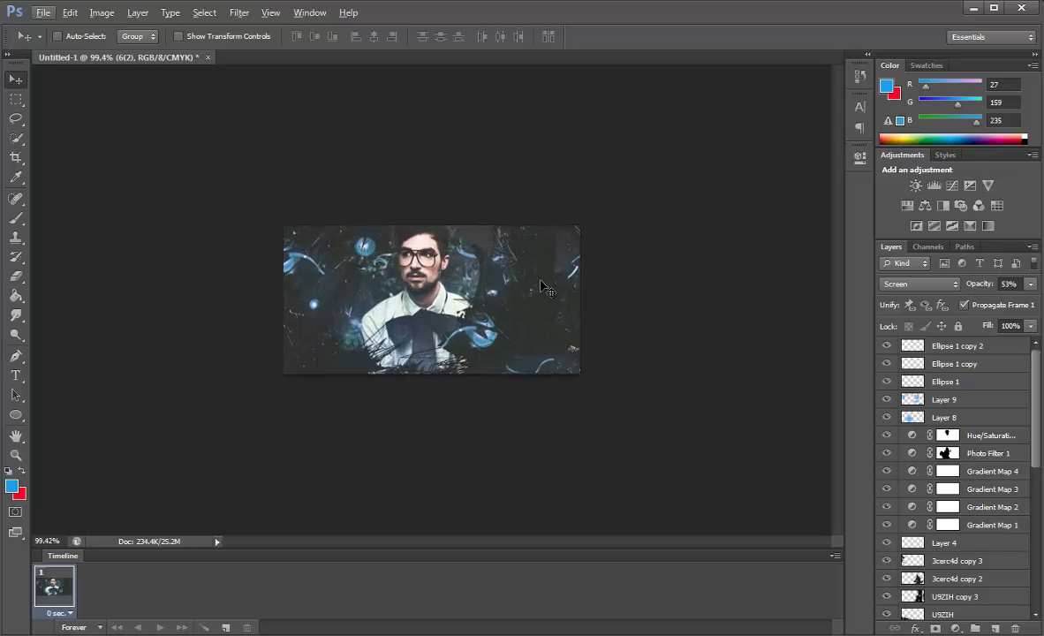
pyautogui.click(961, 345)
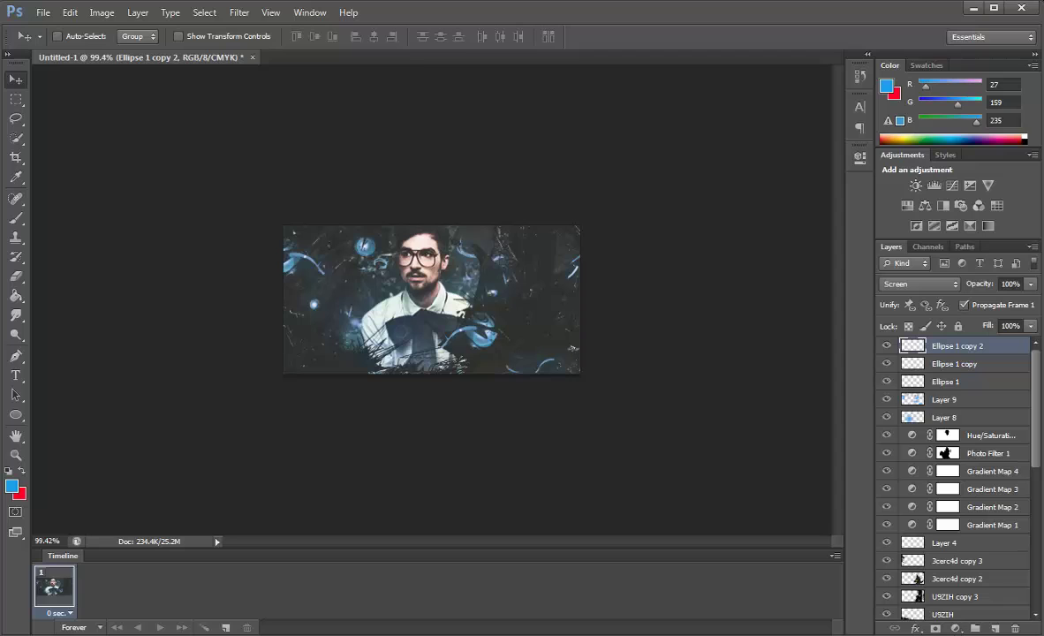
pyautogui.click(954, 628)
pyautogui.click(928, 597)
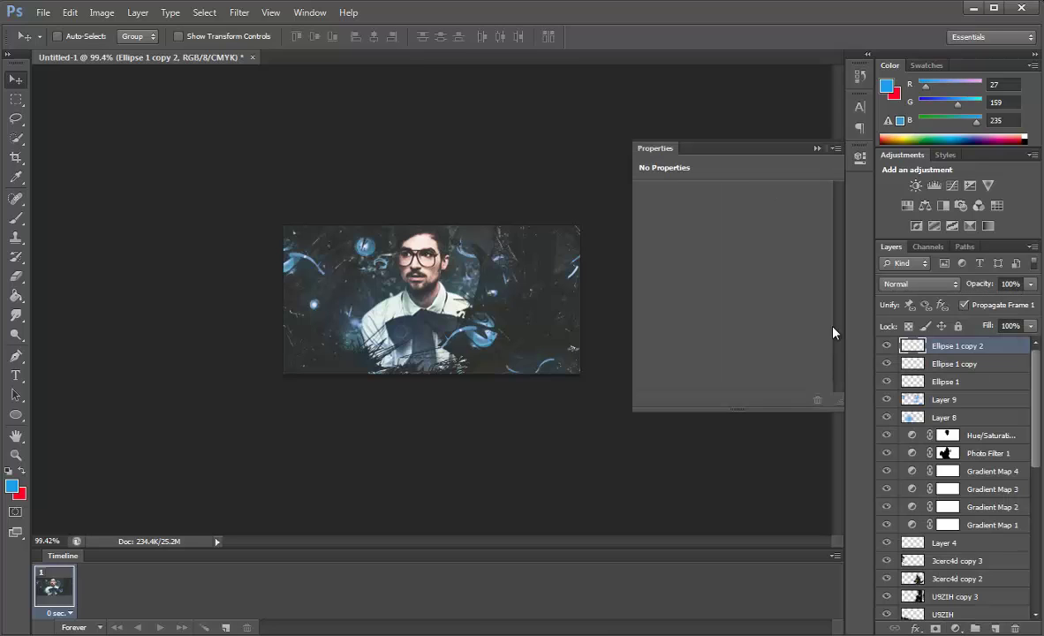
# Step: Give Gradient Map 5 a dark grey preset gradient with Lighten blending
pyautogui.click(751, 216)
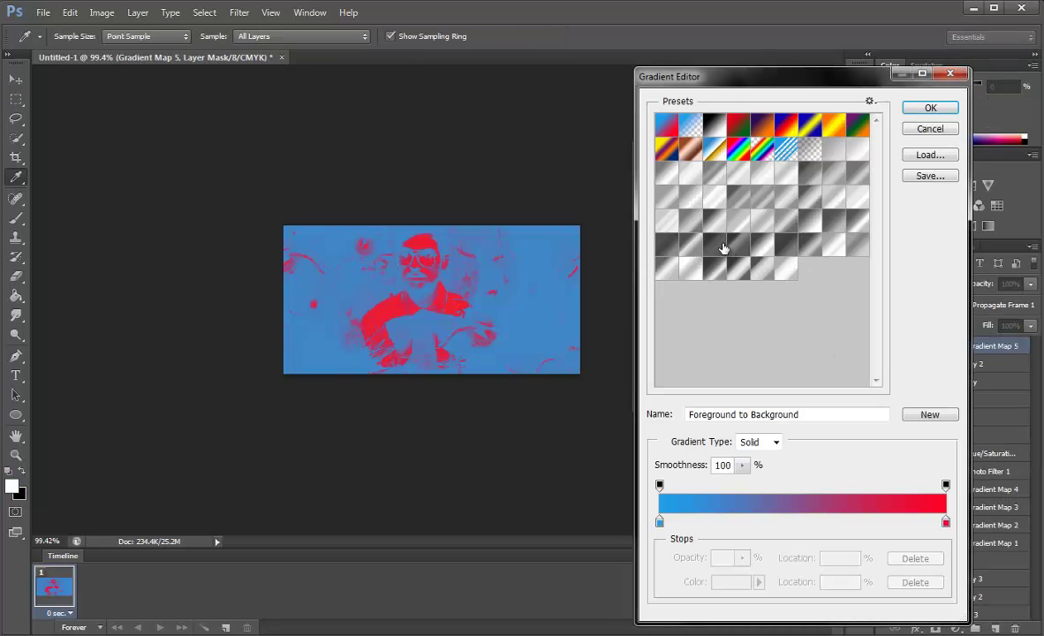
pyautogui.click(723, 248)
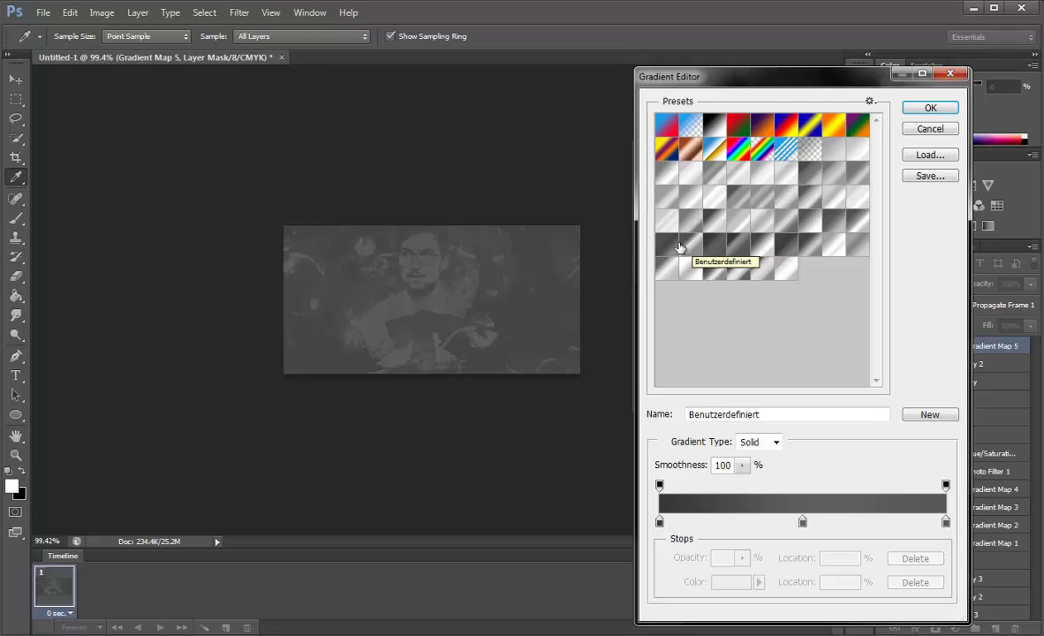
pyautogui.click(681, 250)
pyautogui.press('Return')
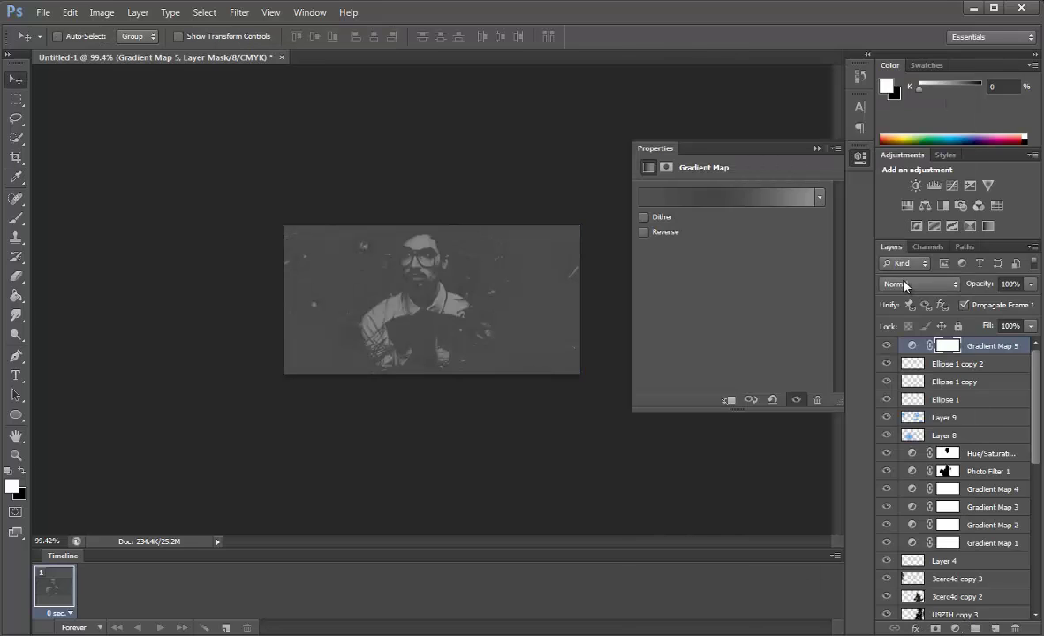
pyautogui.click(919, 284)
pyautogui.click(910, 404)
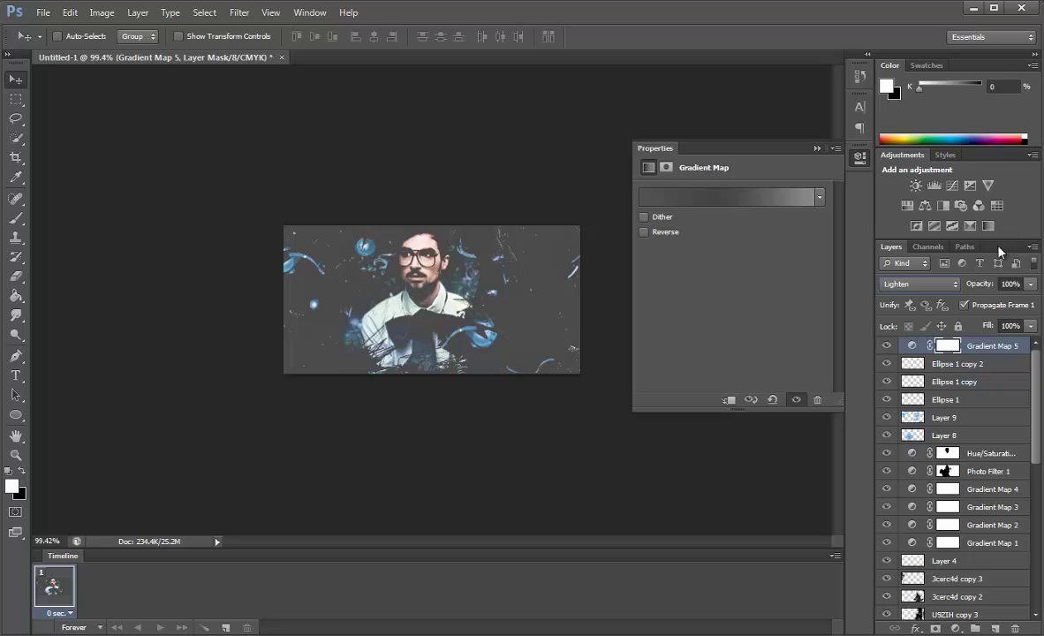
# Step: Lower Gradient Map 5 to 89% and add Gradient Map 6 using the Black, White preset
pyautogui.moveTo(979, 289); pyautogui.dragTo(969, 289)
pyautogui.click(955, 629)
pyautogui.click(956, 596)
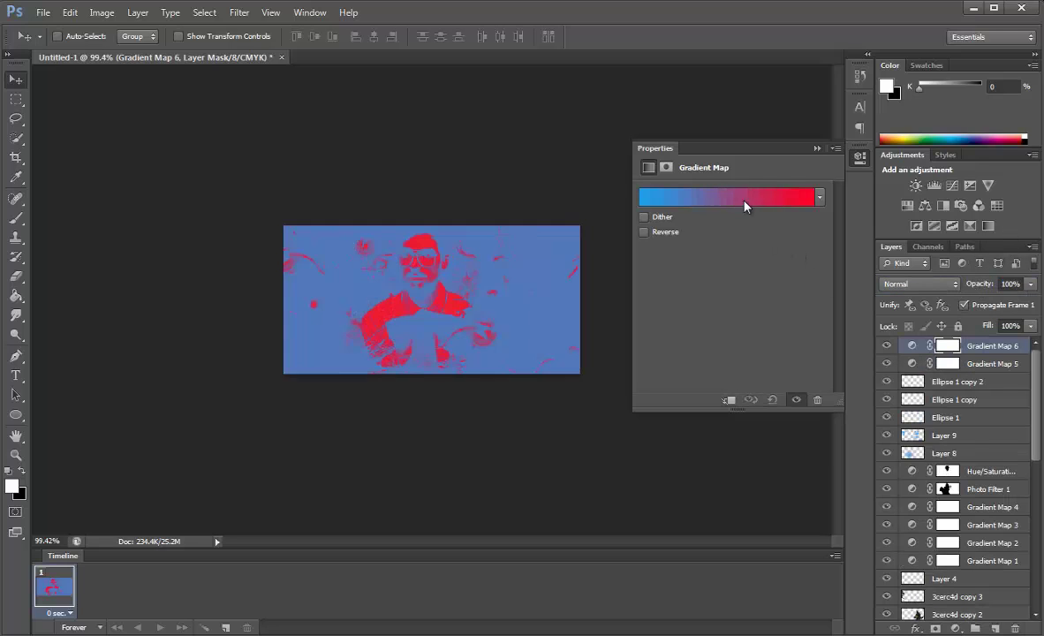
pyautogui.click(724, 197)
pyautogui.click(714, 125)
pyautogui.click(930, 107)
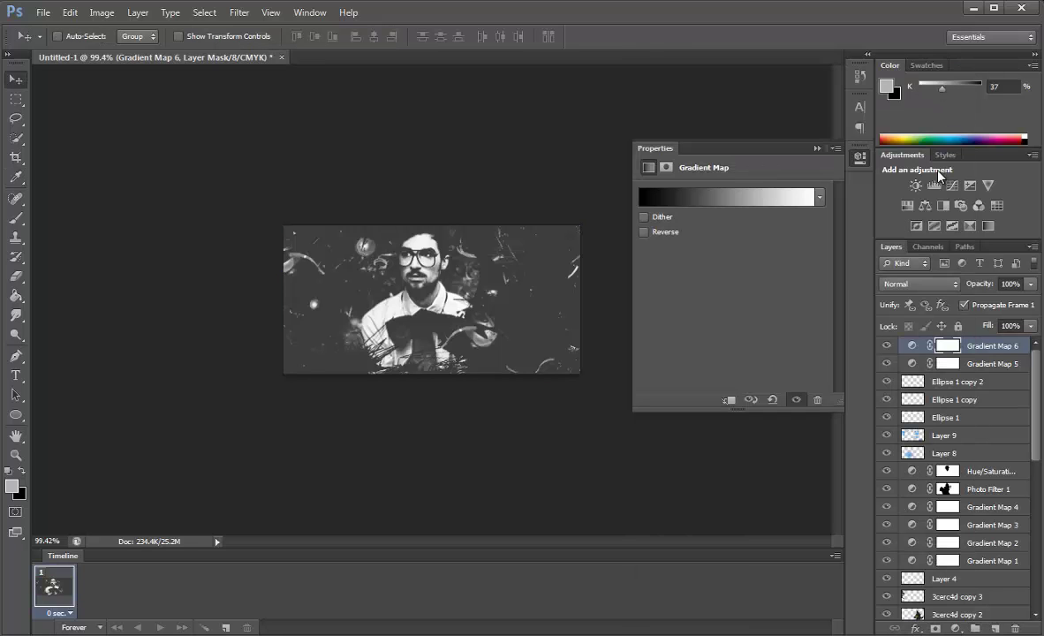
# Step: Set Gradient Map 6 to Soft Light at 37%, nudging Gradient Map 5's opacity up slightly
pyautogui.click(930, 284)
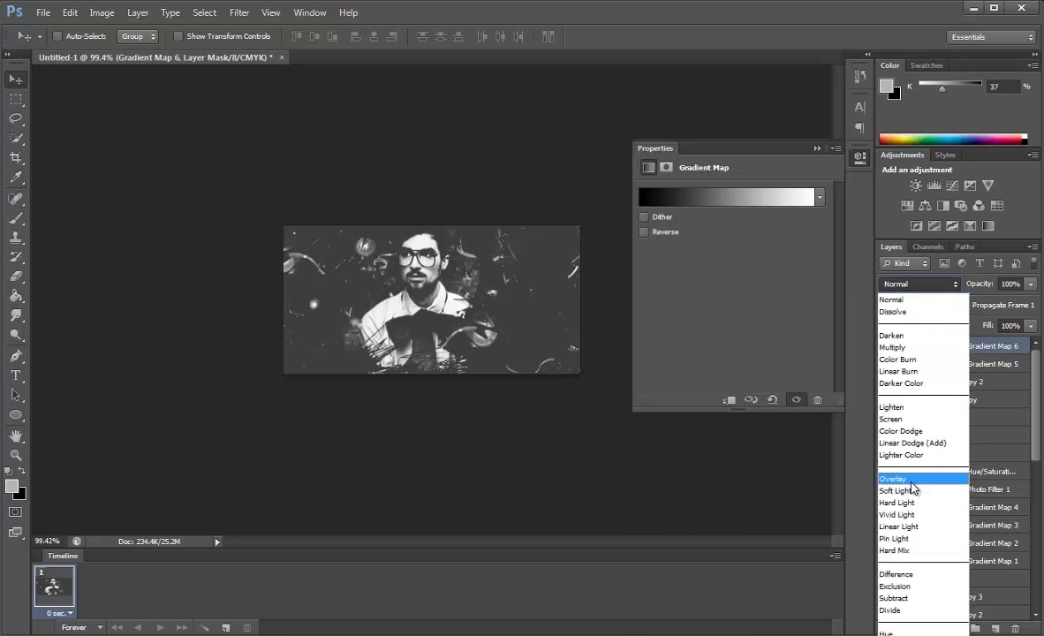
pyautogui.click(910, 422)
pyautogui.hotkey('shift', '+')
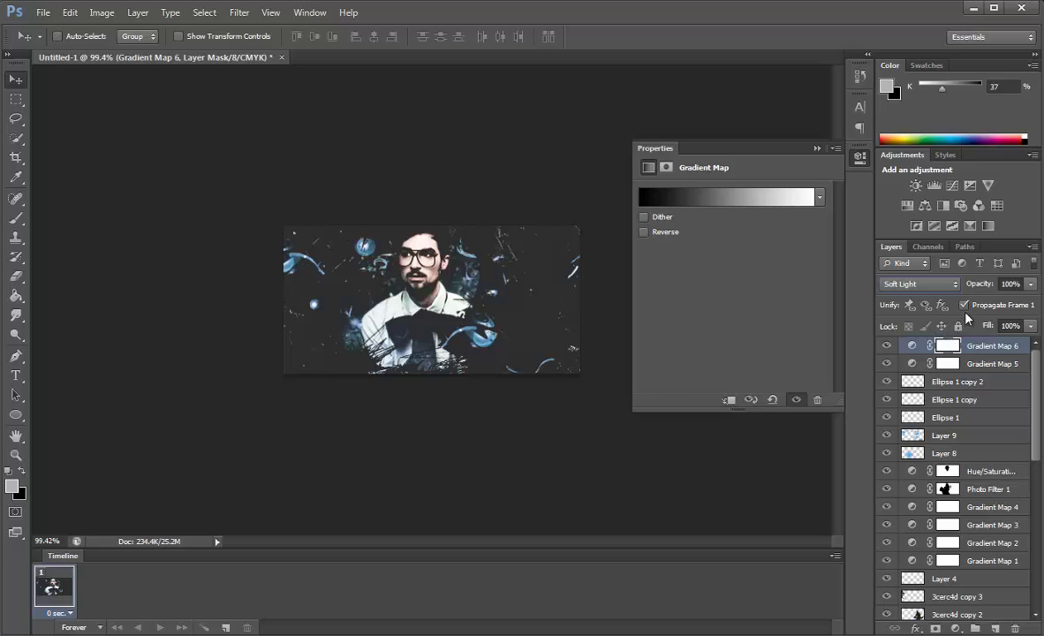
pyautogui.moveTo(983, 289); pyautogui.dragTo(924, 284)
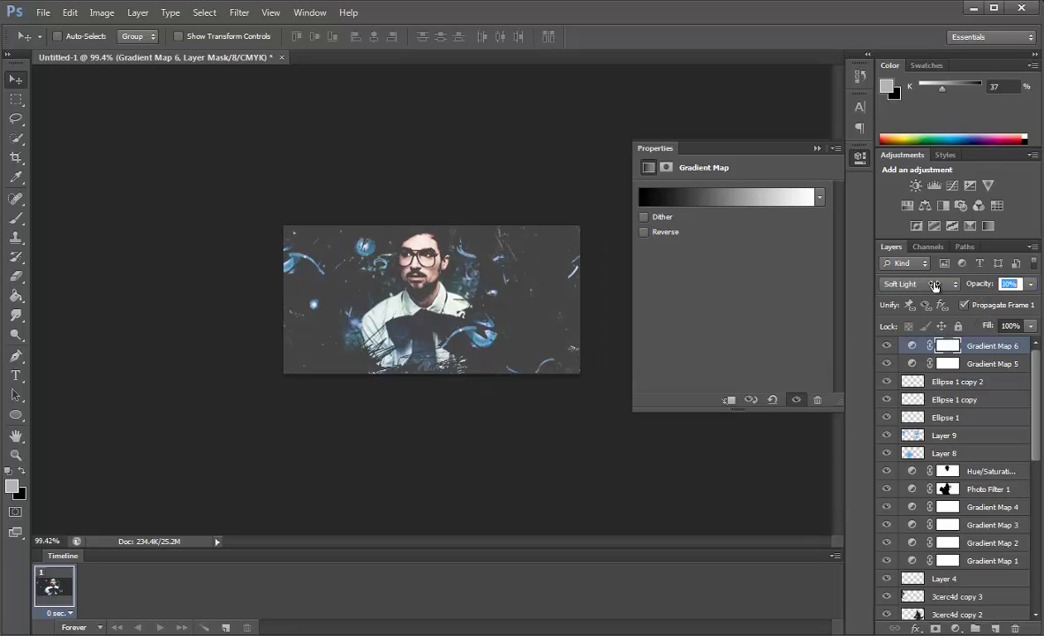
pyautogui.hotkey('alt', '[')
pyautogui.hotkey('shift', '+')
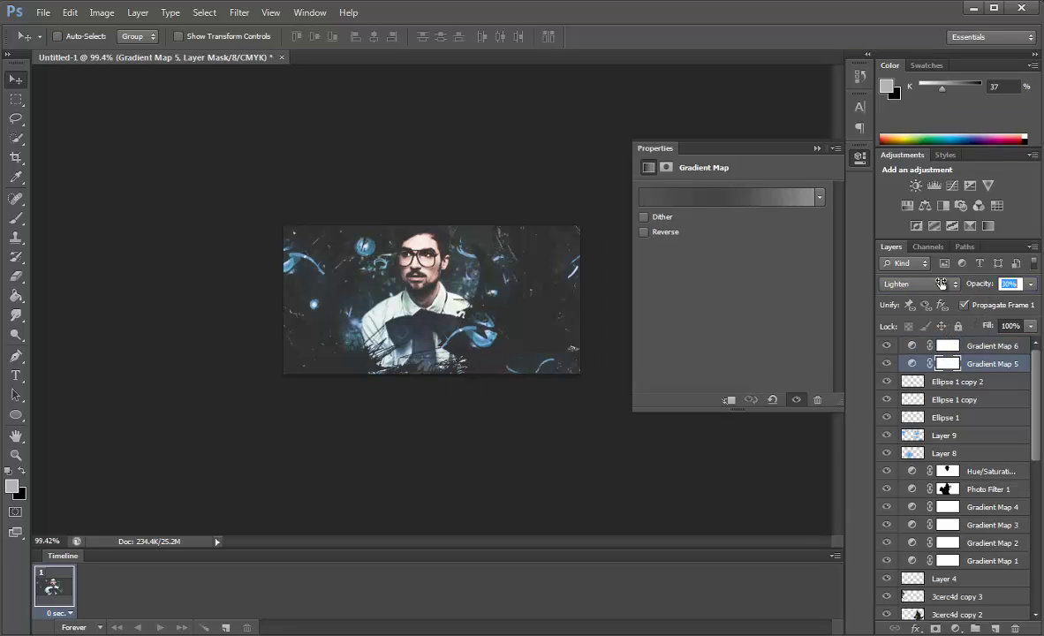
pyautogui.moveTo(942, 283); pyautogui.dragTo(956, 283)
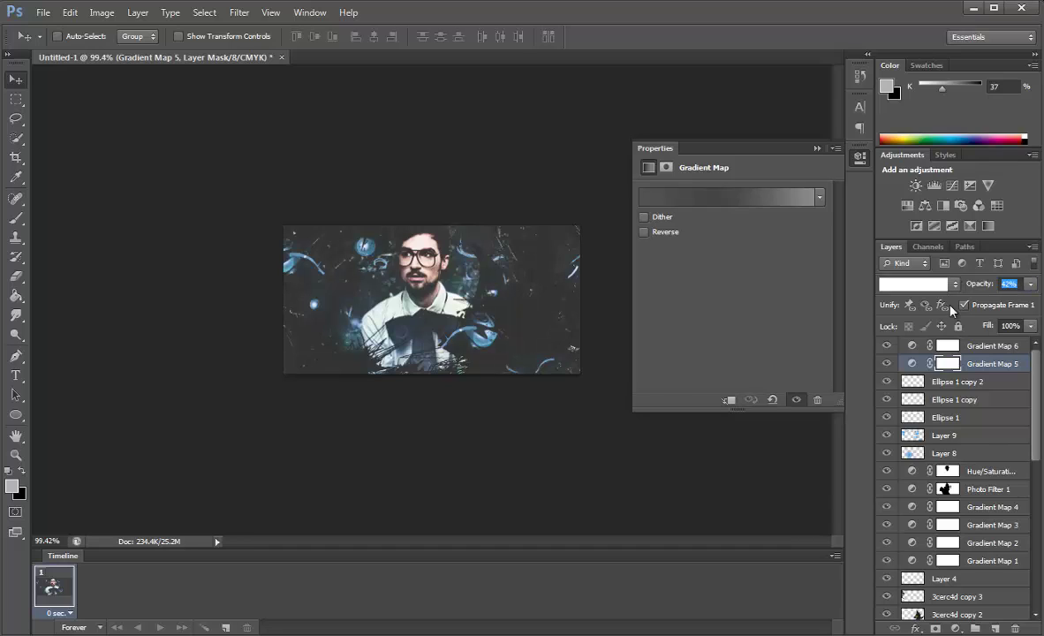
pyautogui.hotkey('alt', ']')
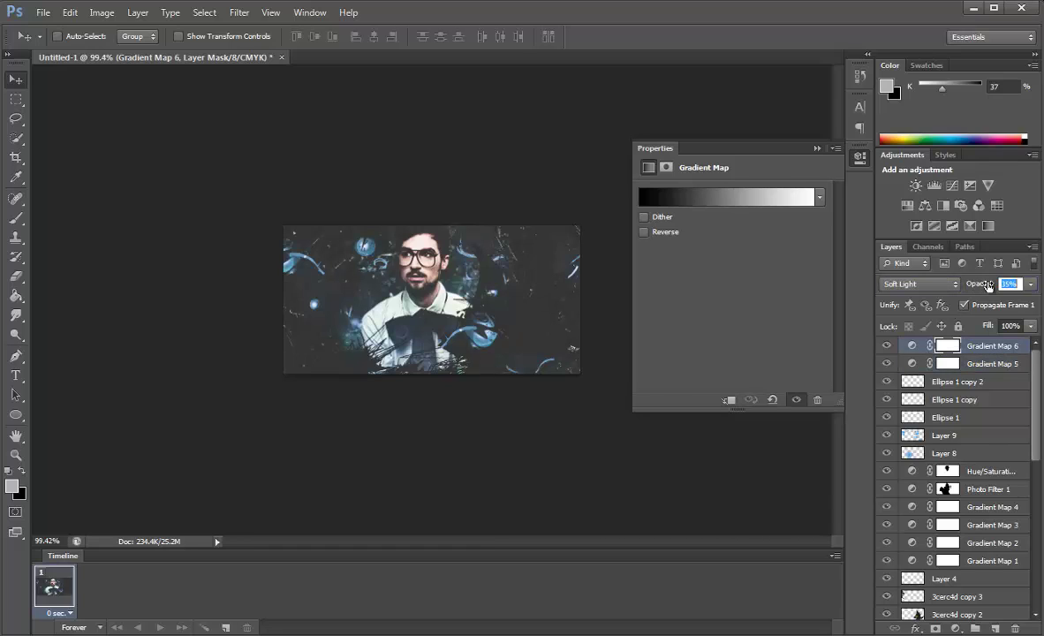
pyautogui.write('37')
pyautogui.press('Return')
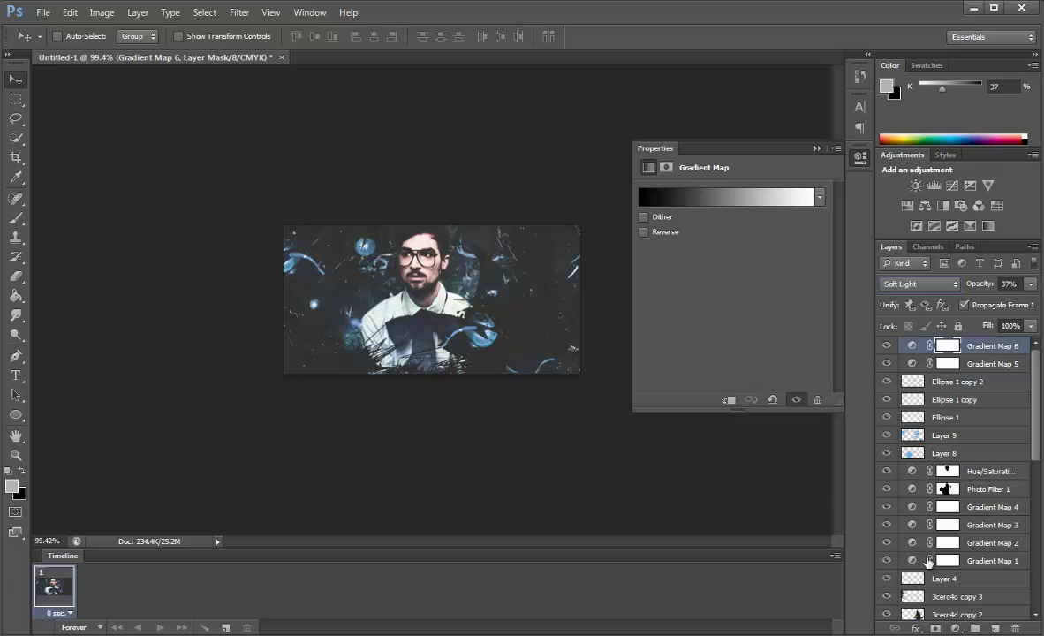
# Step: Add a Brightness/Contrast layer with brightness 5 and contrast 15
pyautogui.click(955, 627)
pyautogui.click(892, 341)
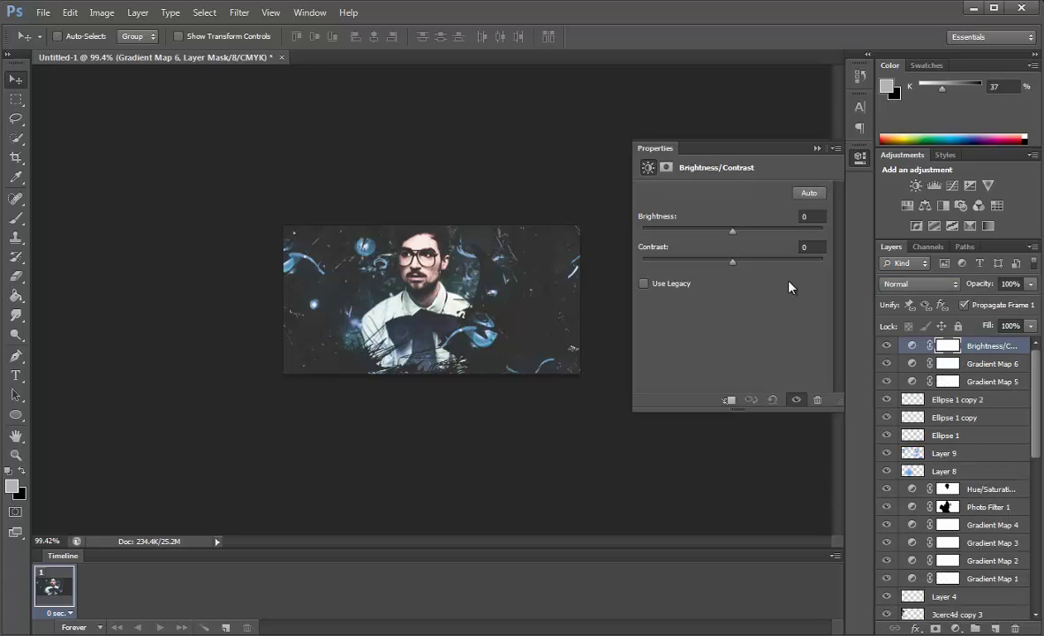
pyautogui.moveTo(736, 231)
pyautogui.mouseDown()
pyautogui.moveTo(755, 262)
pyautogui.moveTo(745, 263)
pyautogui.mouseUp()
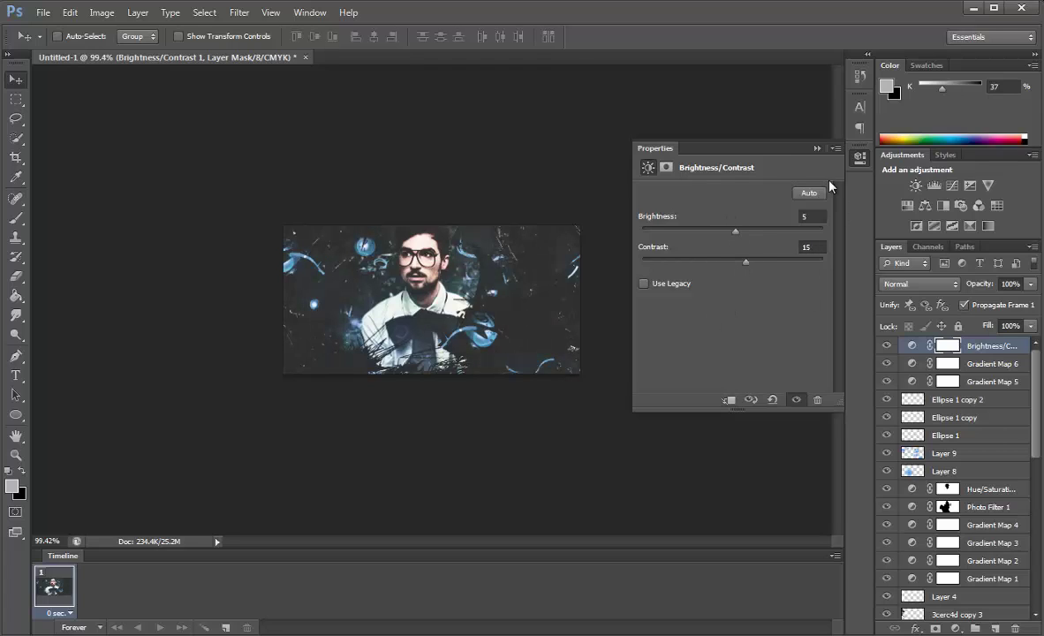
pyautogui.click(816, 148)
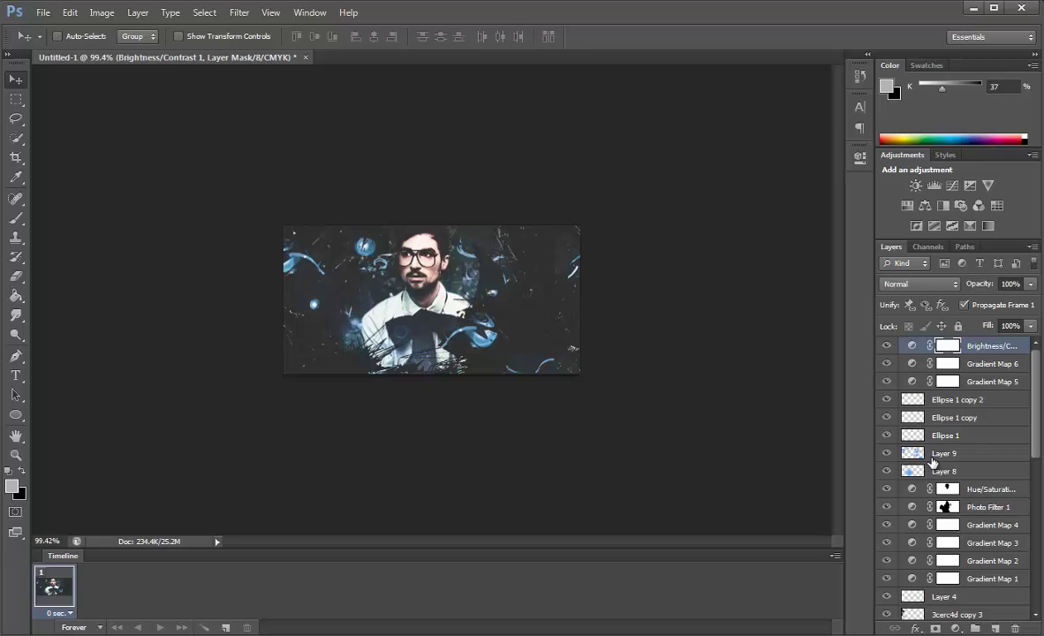
# Step: Add a new Layer 10 above GwMr0K8 and clip it to the photo
pyautogui.scroll(-5, 991, 510)
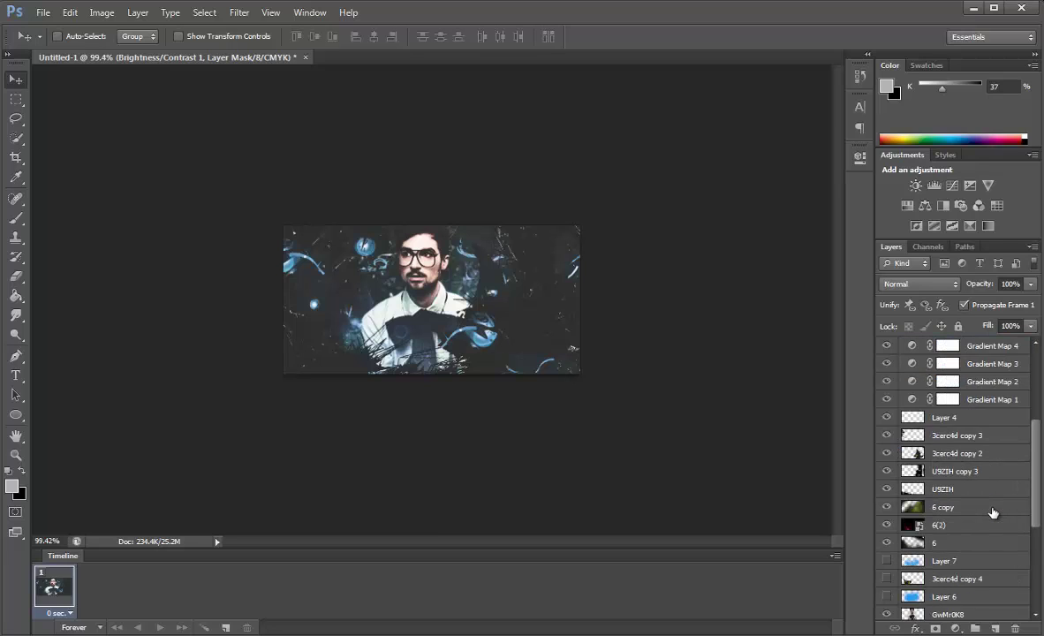
pyautogui.scroll(-5, 979, 505)
pyautogui.click(958, 530)
pyautogui.click(886, 524)
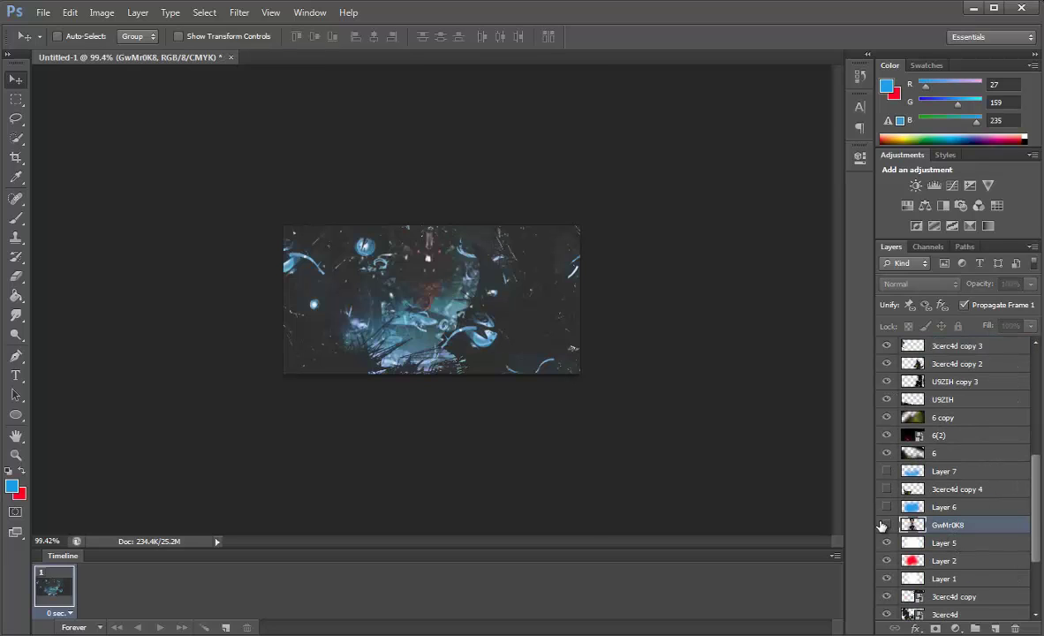
pyautogui.click(886, 524)
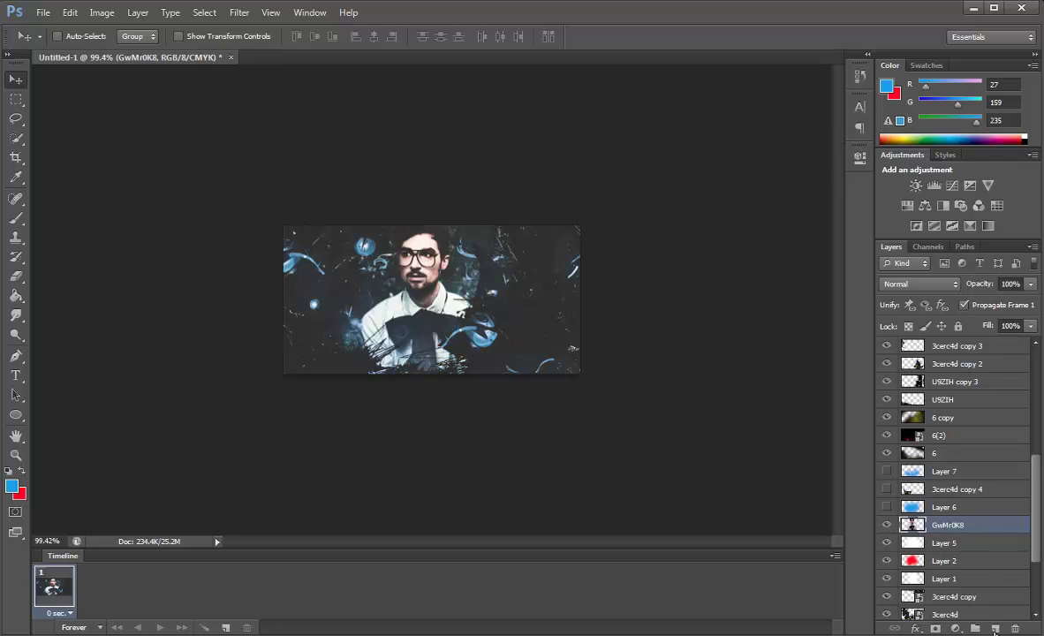
pyautogui.click(995, 628)
pyautogui.rightClick(977, 530)
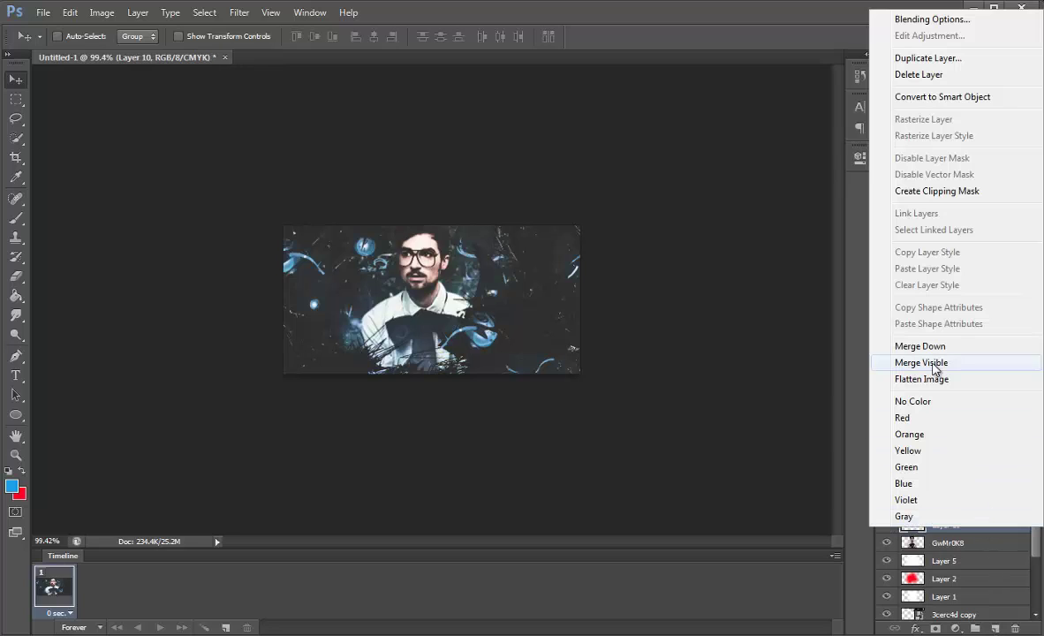
pyautogui.click(960, 193)
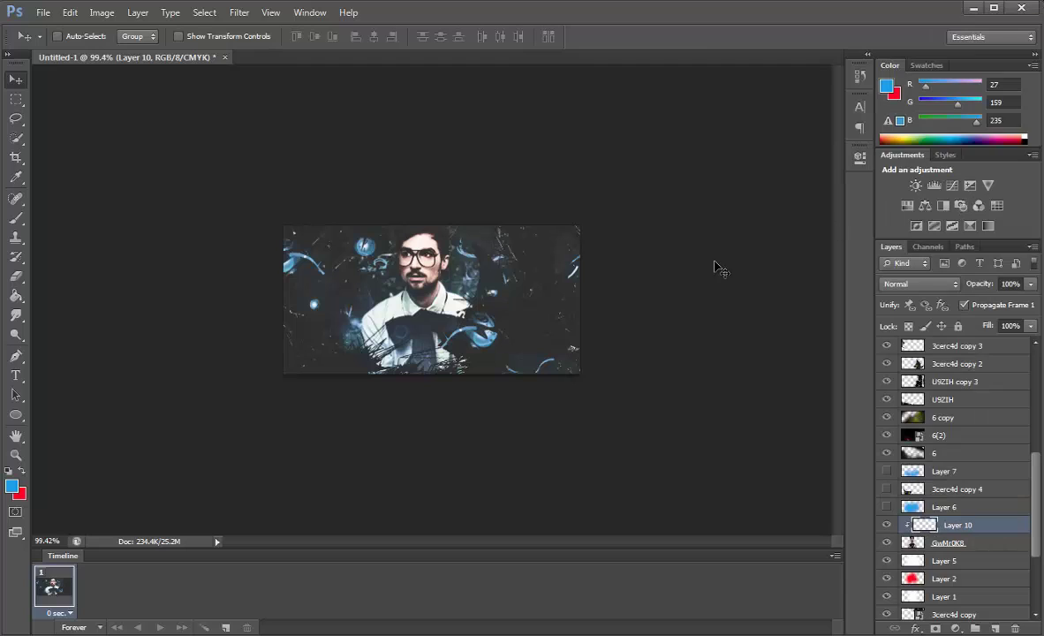
# Step: Paint blue over the man's face and head with a 96 px brush, fading Layer 10 to 16%
pyautogui.click(16, 218)
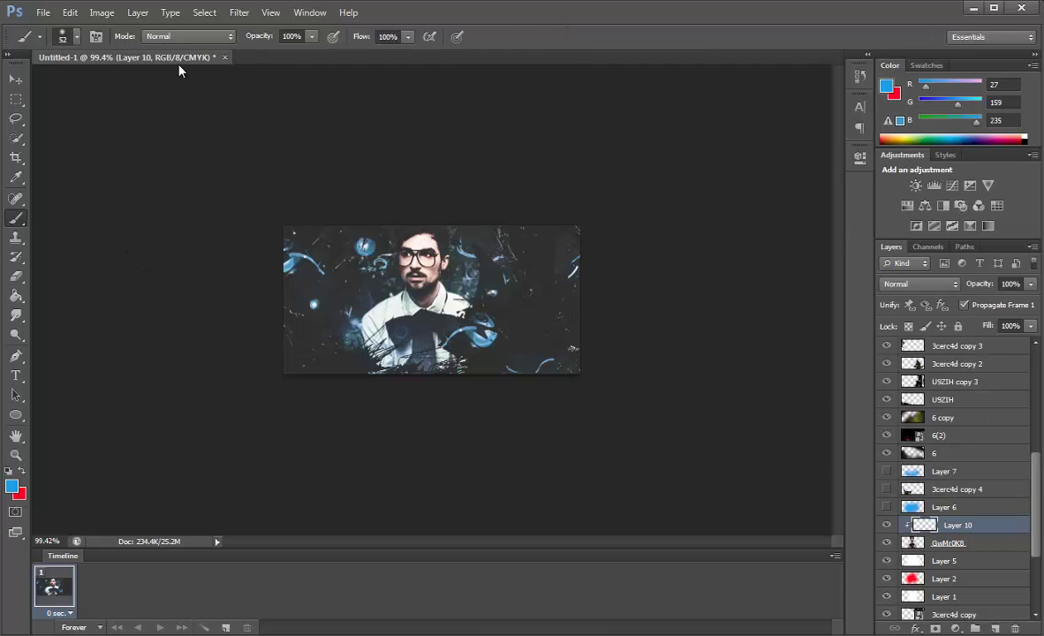
pyautogui.click(76, 39)
pyautogui.moveTo(84, 73); pyautogui.dragTo(115, 73)
pyautogui.moveTo(408, 234)
pyautogui.mouseDown()
pyautogui.moveTo(478, 264)
pyautogui.moveTo(468, 309)
pyautogui.mouseUp()
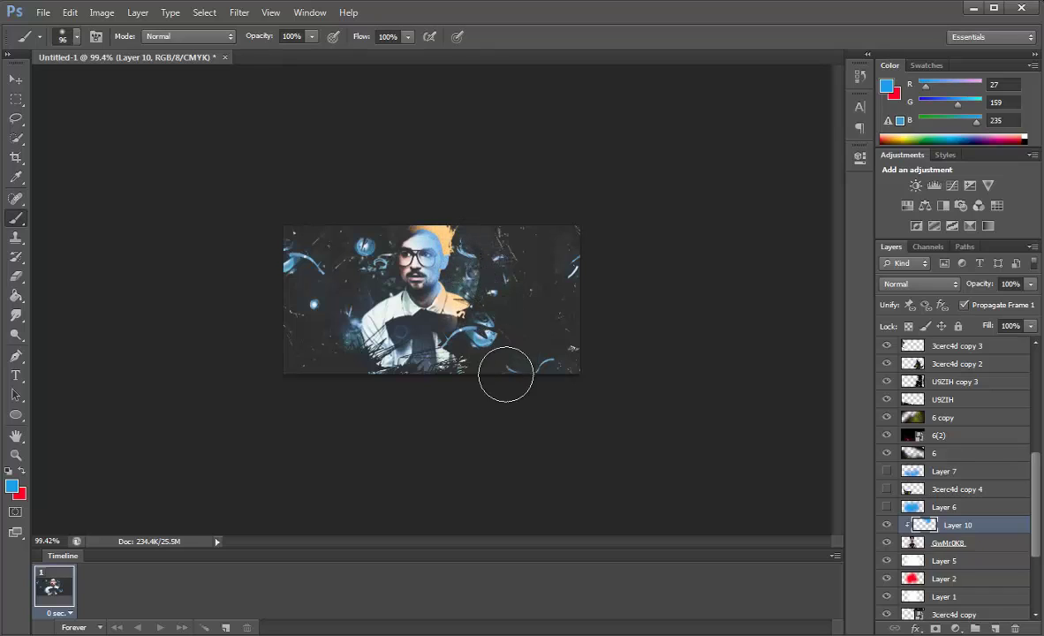
pyautogui.moveTo(387, 380)
pyautogui.mouseDown()
pyautogui.moveTo(362, 265)
pyautogui.moveTo(420, 205)
pyautogui.mouseUp()
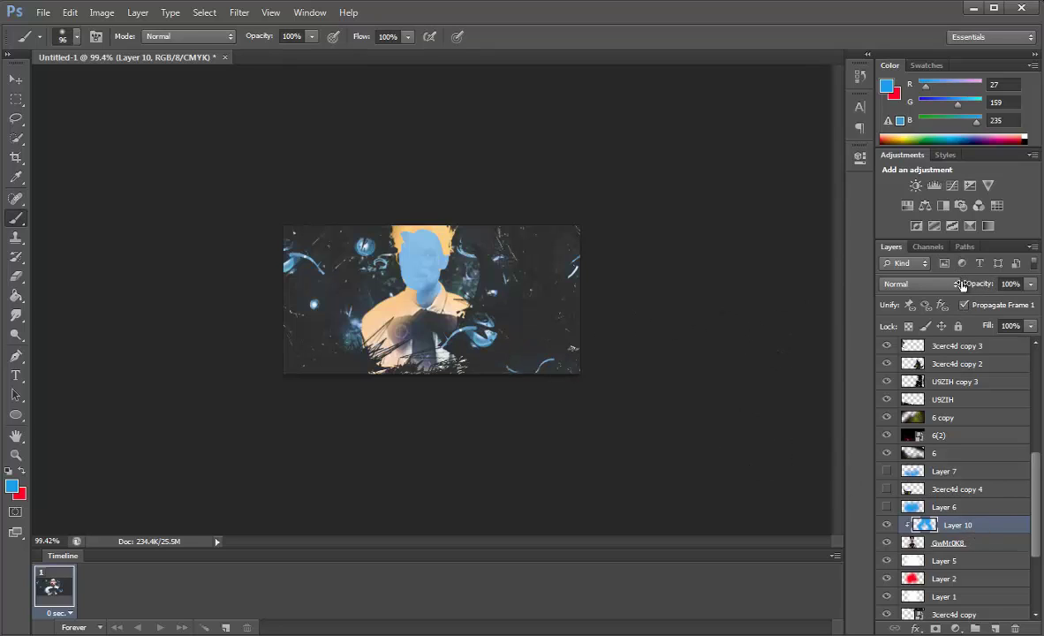
pyautogui.moveTo(962, 284); pyautogui.dragTo(924, 285)
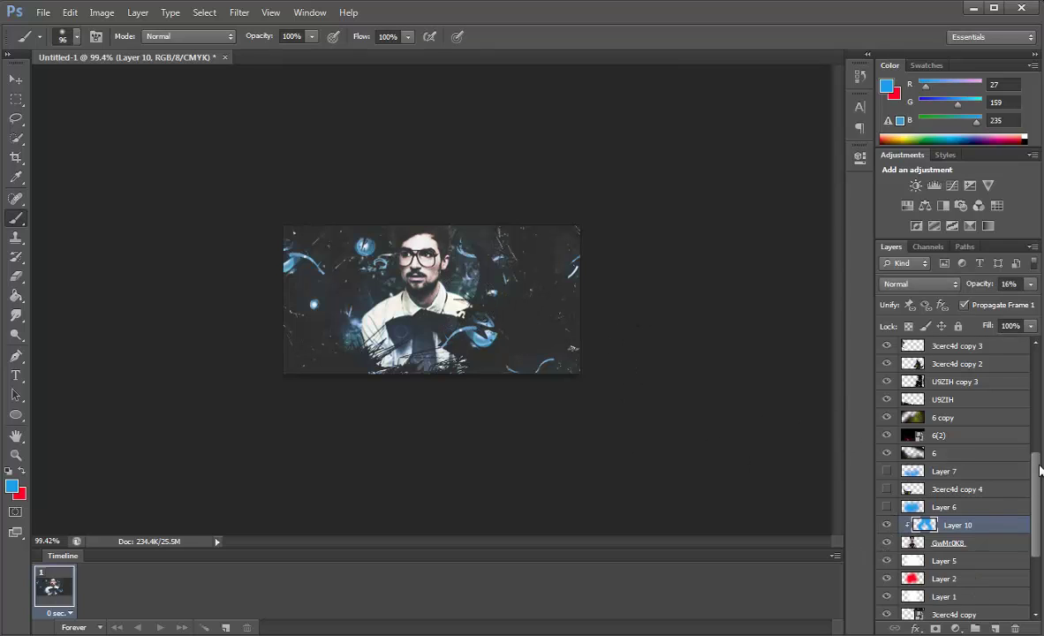
pyautogui.moveTo(1039, 468); pyautogui.dragTo(1033, 355)
pyautogui.click(987, 348)
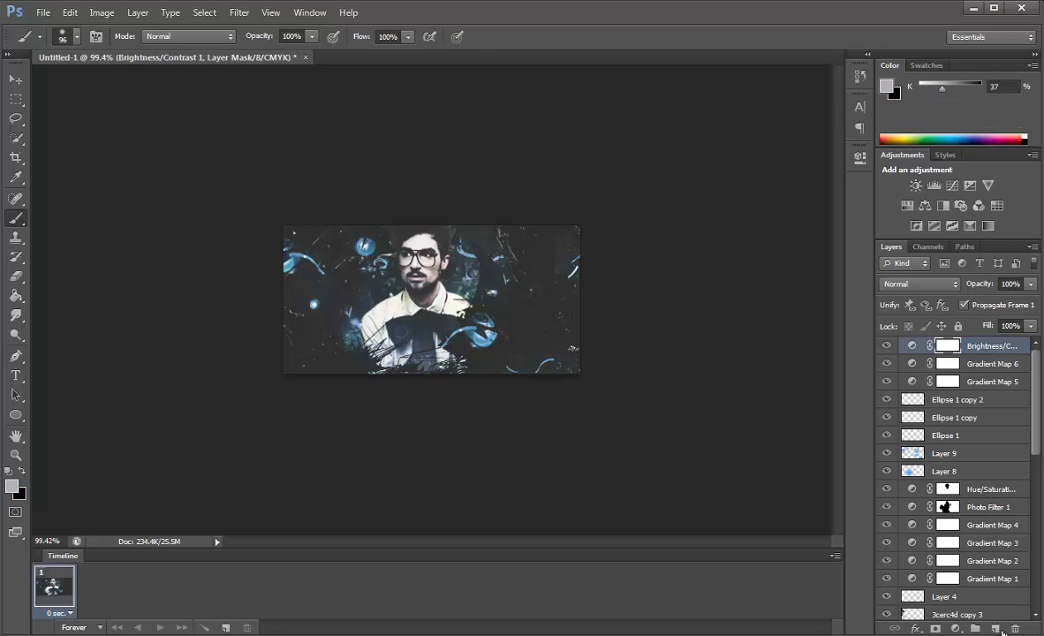
# Step: Add Layer 11 with soft blue paint in Soft Light at 16% opacity
pyautogui.click(996, 629)
pyautogui.moveTo(402, 225)
pyautogui.mouseDown()
pyautogui.moveTo(478, 313)
pyautogui.moveTo(362, 325)
pyautogui.mouseUp()
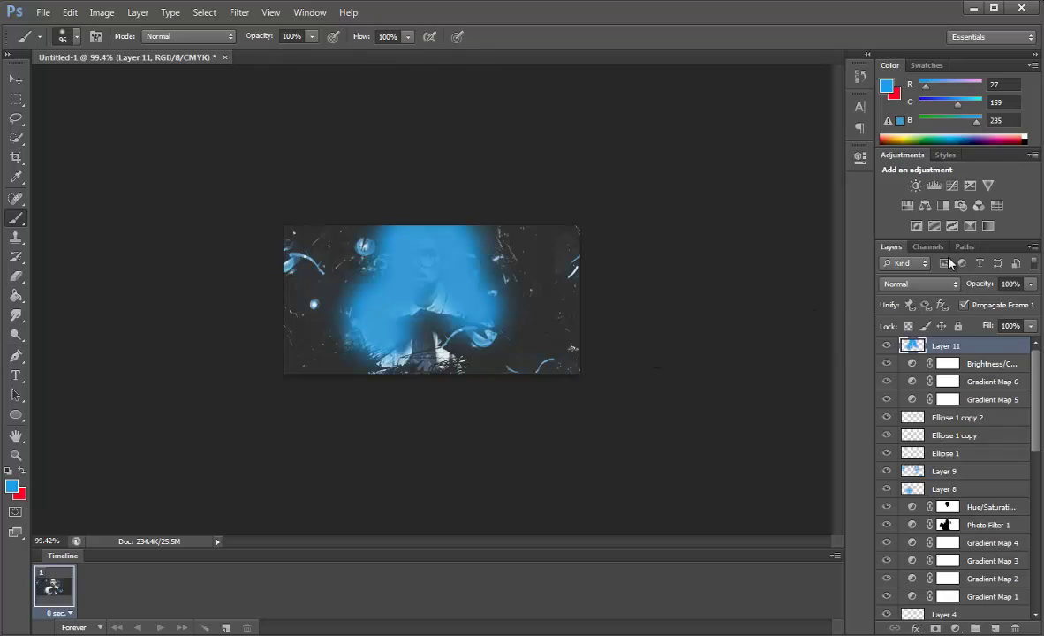
pyautogui.click(919, 283)
pyautogui.click(923, 490)
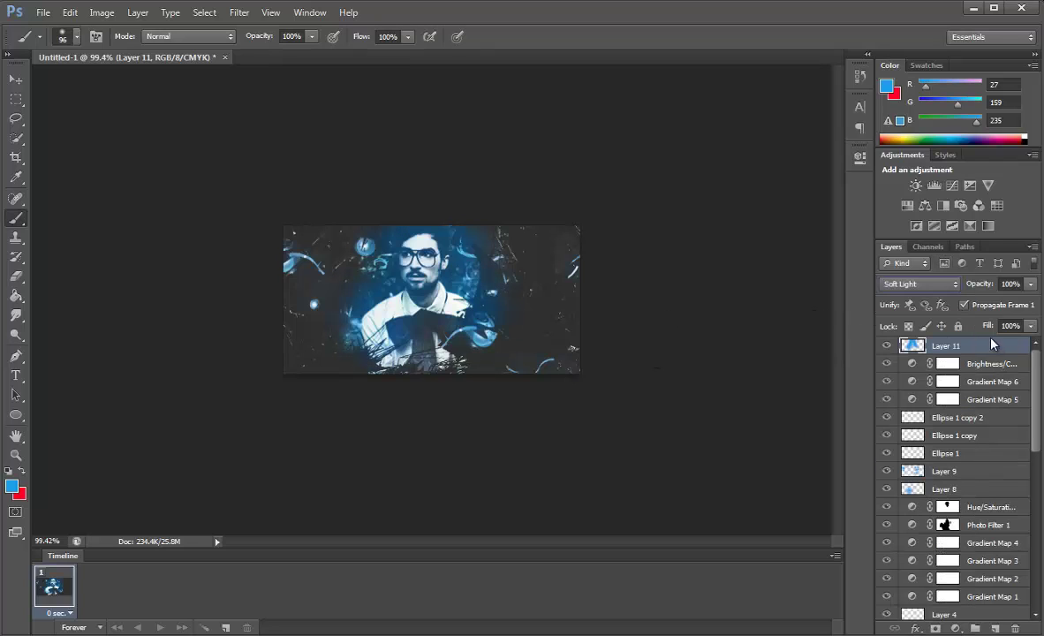
pyautogui.moveTo(980, 291); pyautogui.dragTo(916, 289)
pyautogui.click(1011, 345)
# Step: Add Layer 12 in Soft Light with an 86 px blue glow at 15% opacity
pyautogui.click(995, 629)
pyautogui.click(918, 284)
pyautogui.click(919, 490)
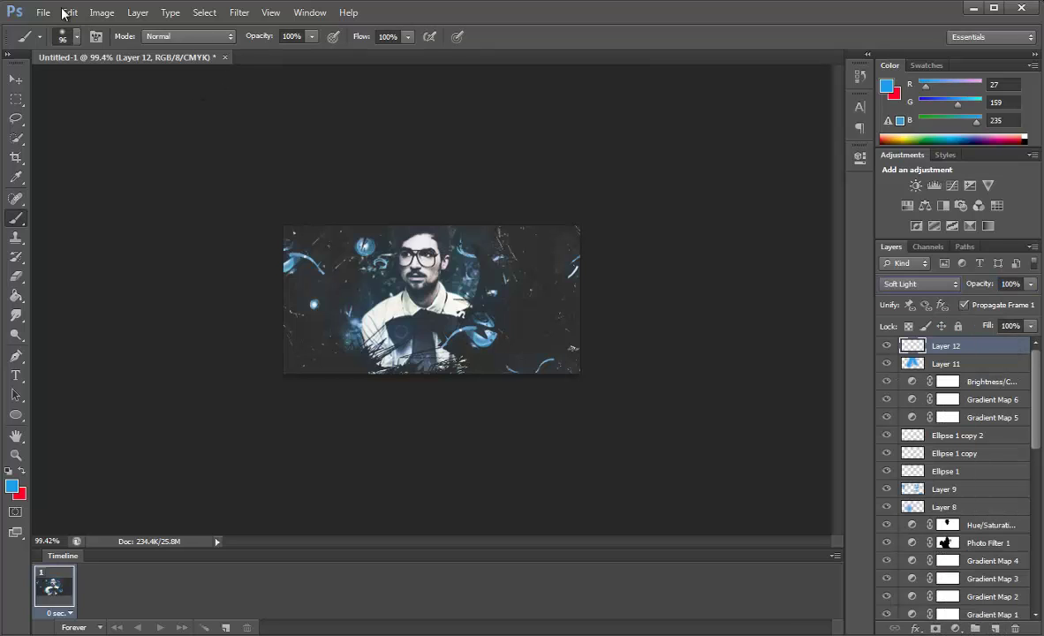
pyautogui.click(63, 37)
pyautogui.moveTo(131, 80)
pyautogui.mouseDown()
pyautogui.moveTo(142, 83)
pyautogui.moveTo(108, 84)
pyautogui.mouseUp()
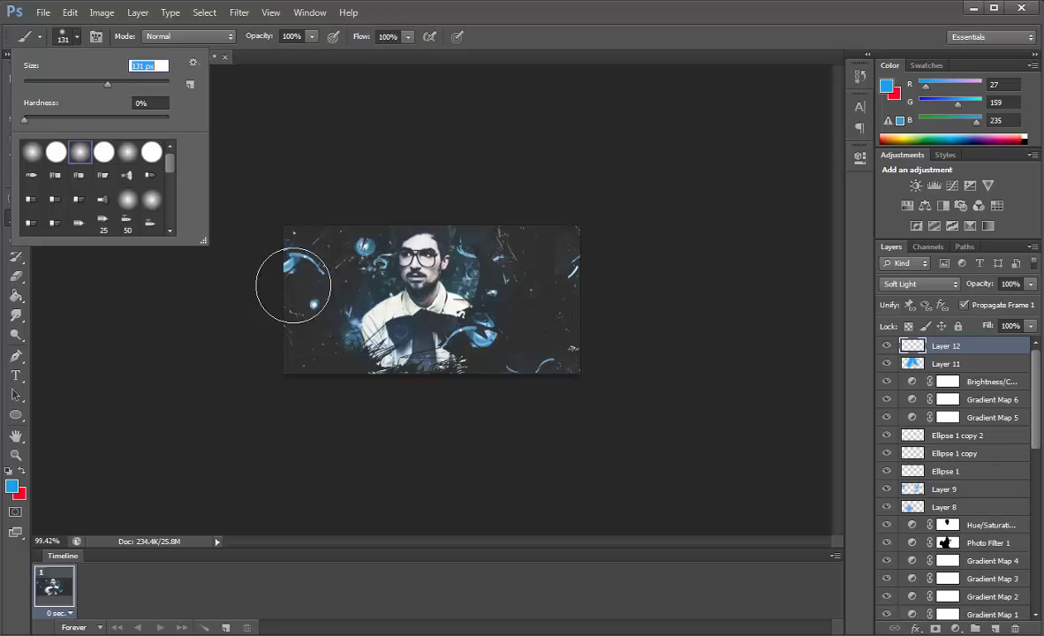
pyautogui.write('86')
pyautogui.press('Return')
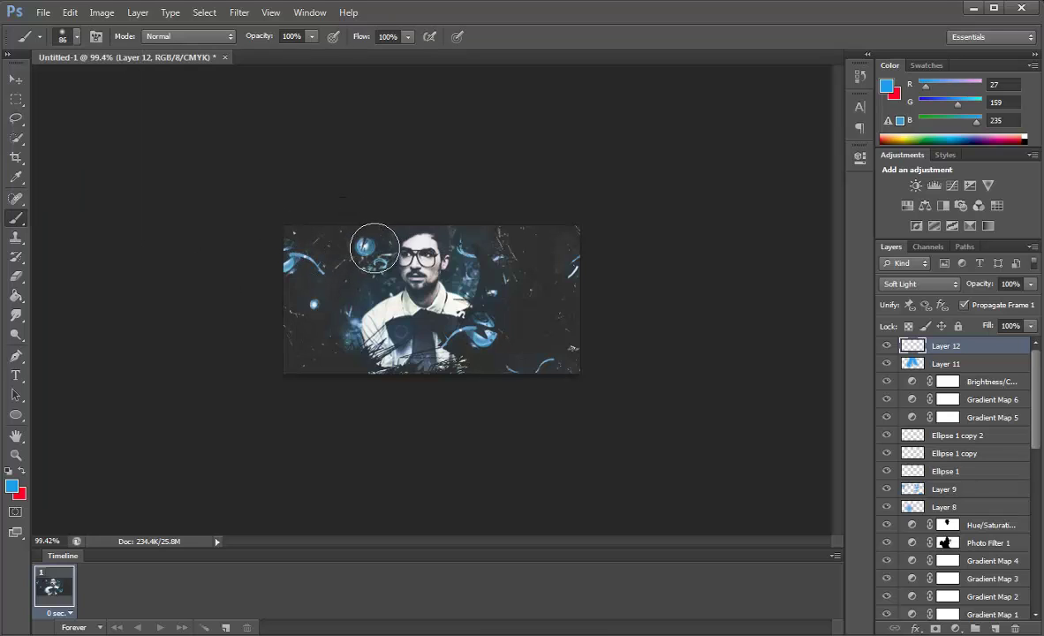
pyautogui.moveTo(344, 279); pyautogui.dragTo(484, 335)
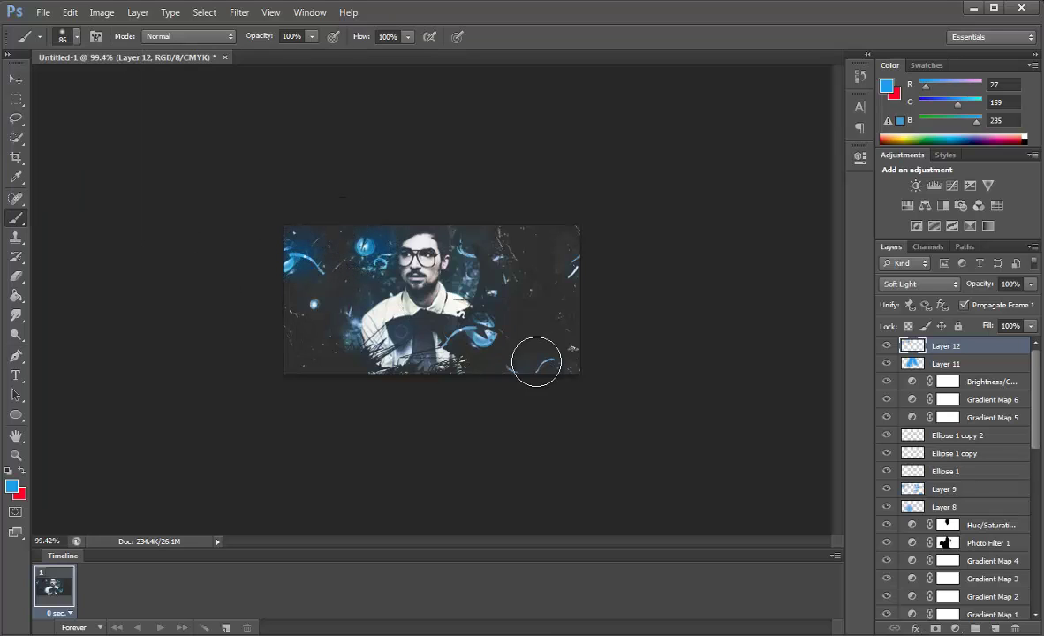
pyautogui.moveTo(458, 271); pyautogui.dragTo(349, 318)
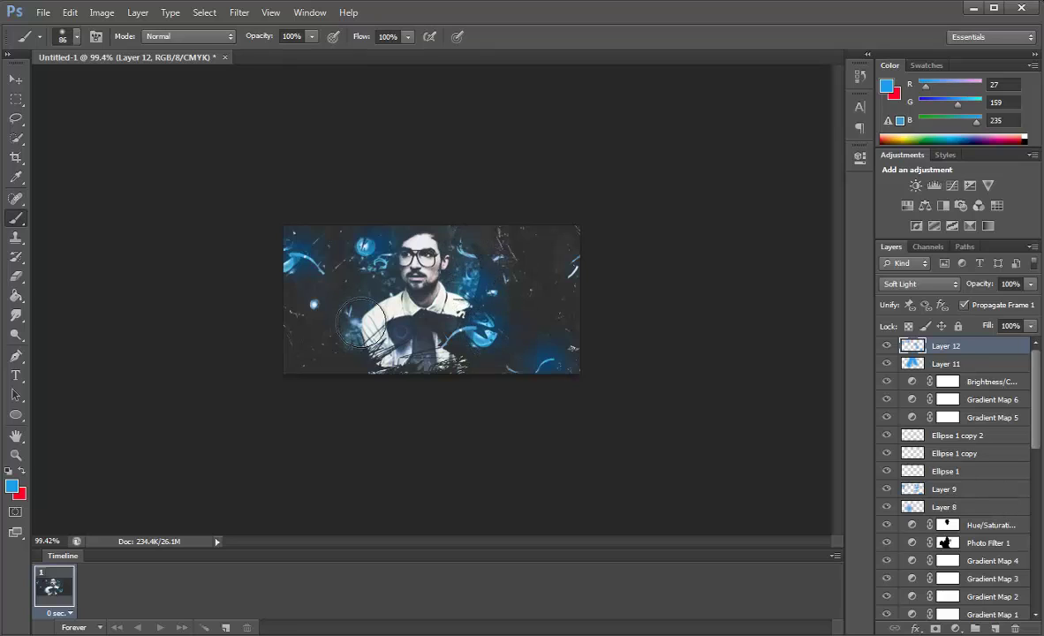
pyautogui.moveTo(962, 292); pyautogui.dragTo(896, 274)
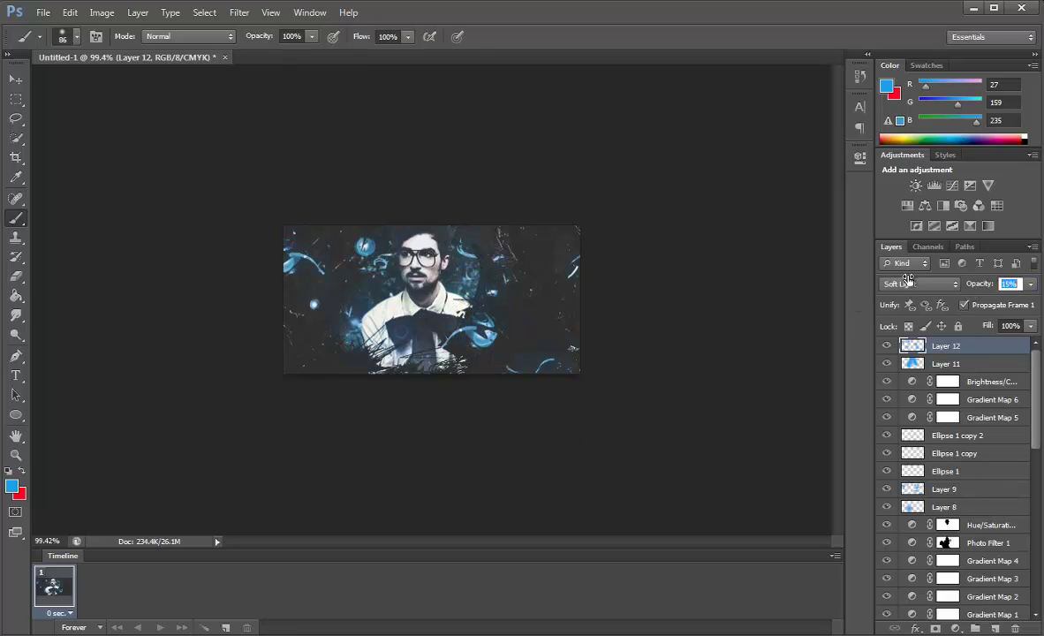
pyautogui.press('Return')
# Step: Add Layer 13 in Soft Light, filled blue with a 277 px brush at 2% opacity
pyautogui.click(996, 625)
pyautogui.click(919, 284)
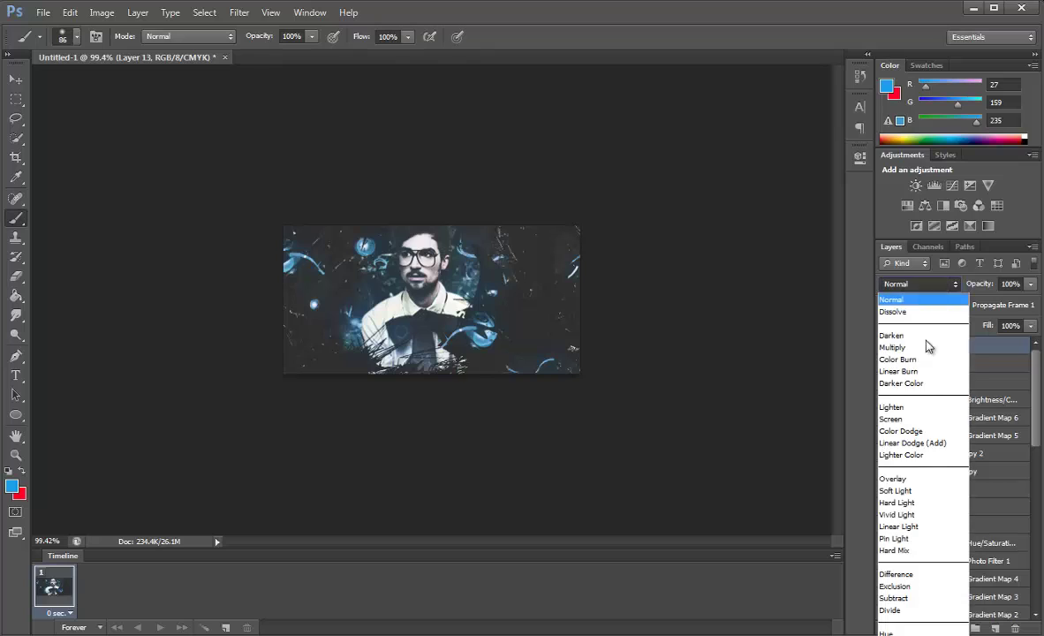
pyautogui.click(914, 490)
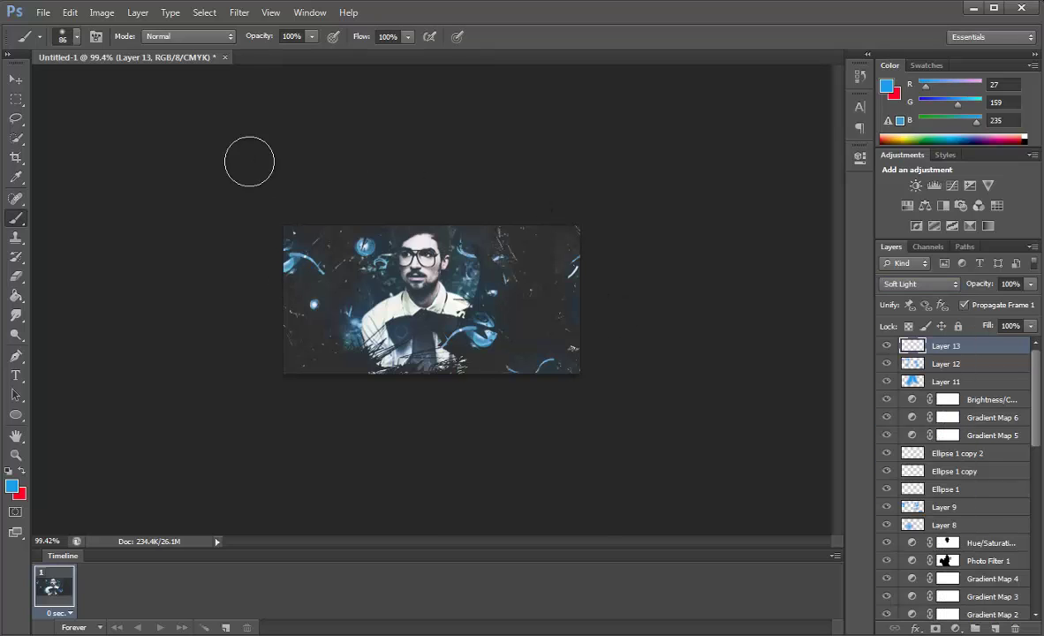
pyautogui.click(70, 29)
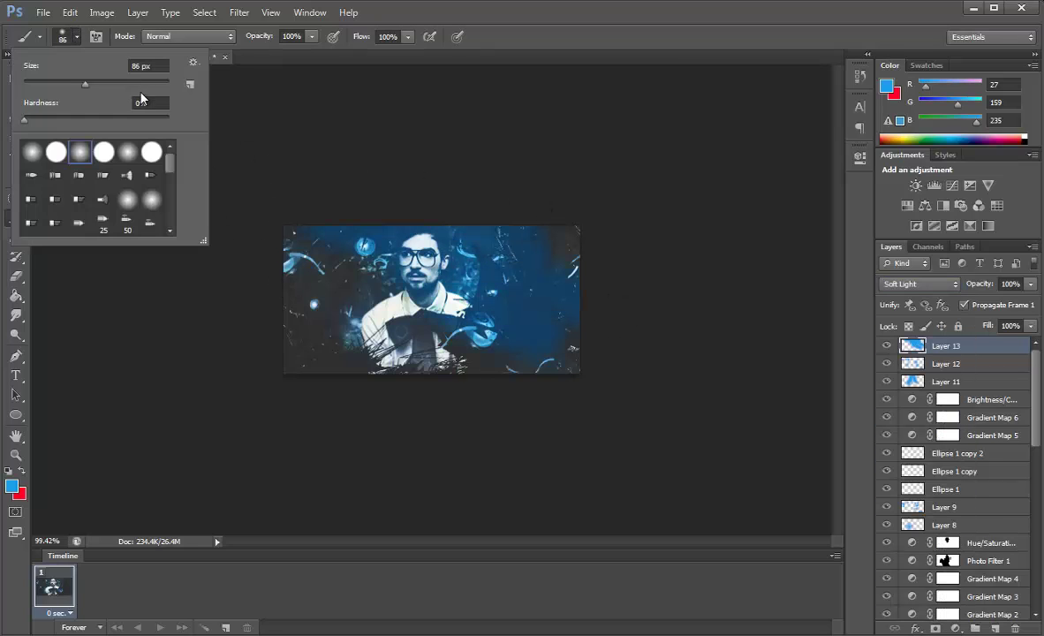
pyautogui.moveTo(85, 84); pyautogui.dragTo(105, 84)
pyautogui.click(431, 236)
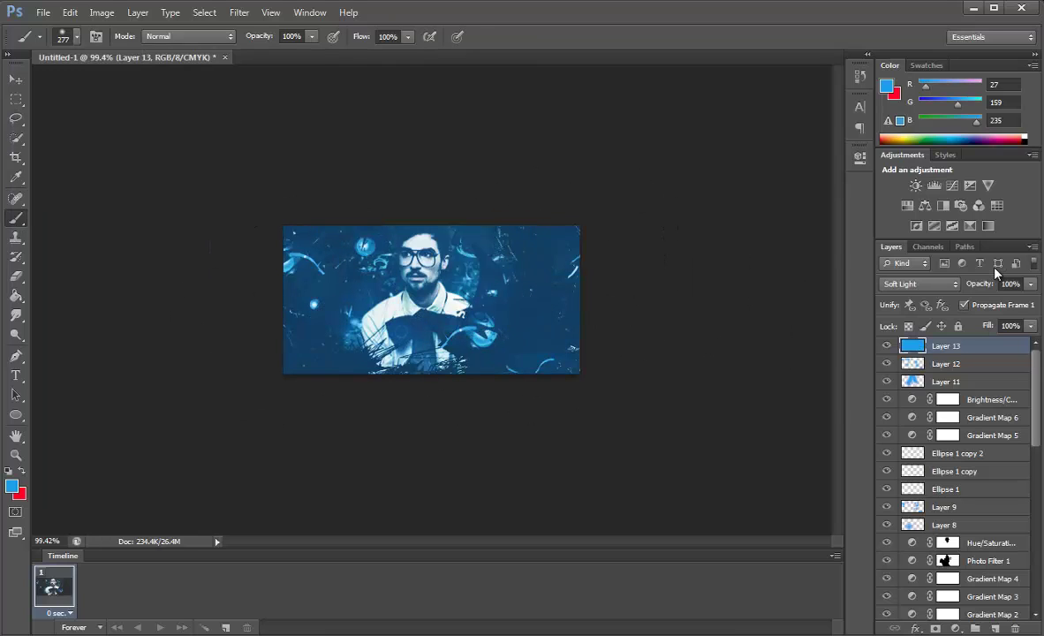
pyautogui.moveTo(958, 291); pyautogui.dragTo(866, 292)
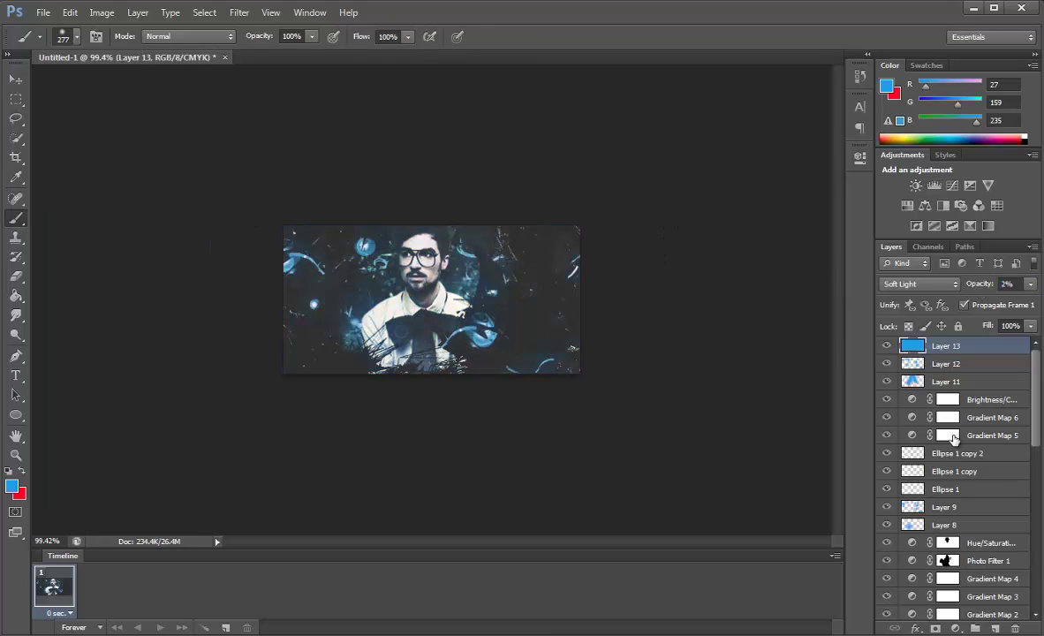
pyautogui.click(955, 628)
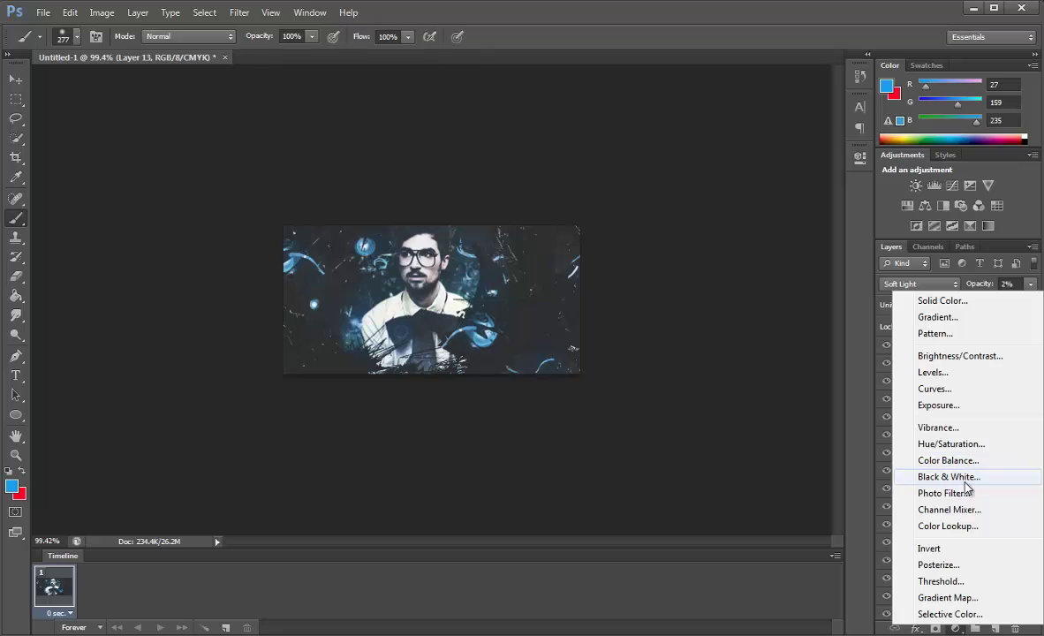
# Step: Add Curves 1, pulling in the RGB black and white points and lowering the Blue channel's top
pyautogui.click(936, 388)
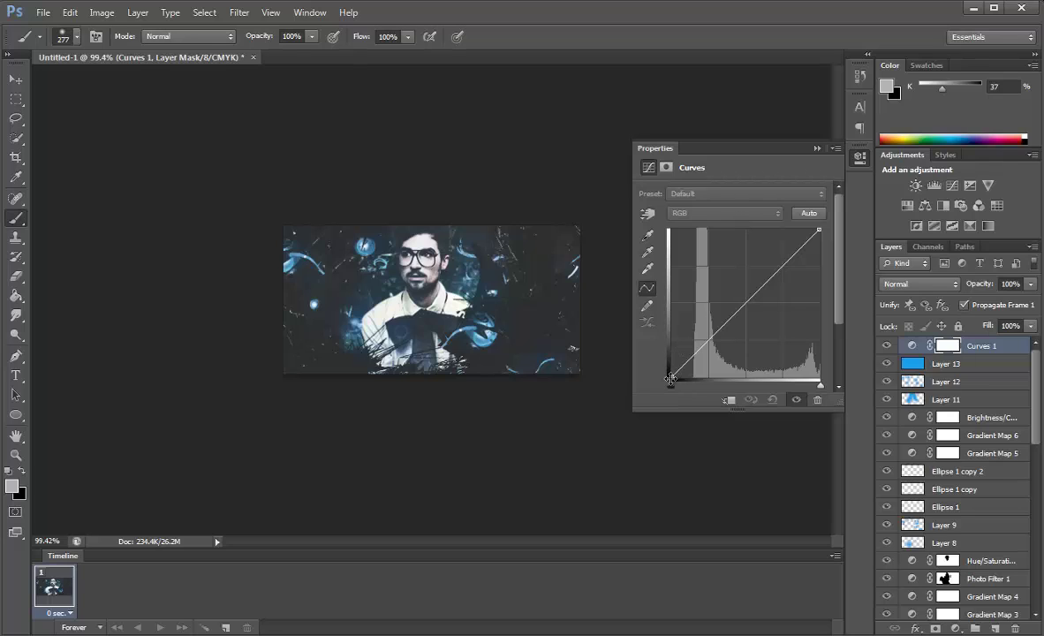
pyautogui.moveTo(671, 374)
pyautogui.mouseDown()
pyautogui.moveTo(646, 389)
pyautogui.moveTo(674, 378)
pyautogui.mouseUp()
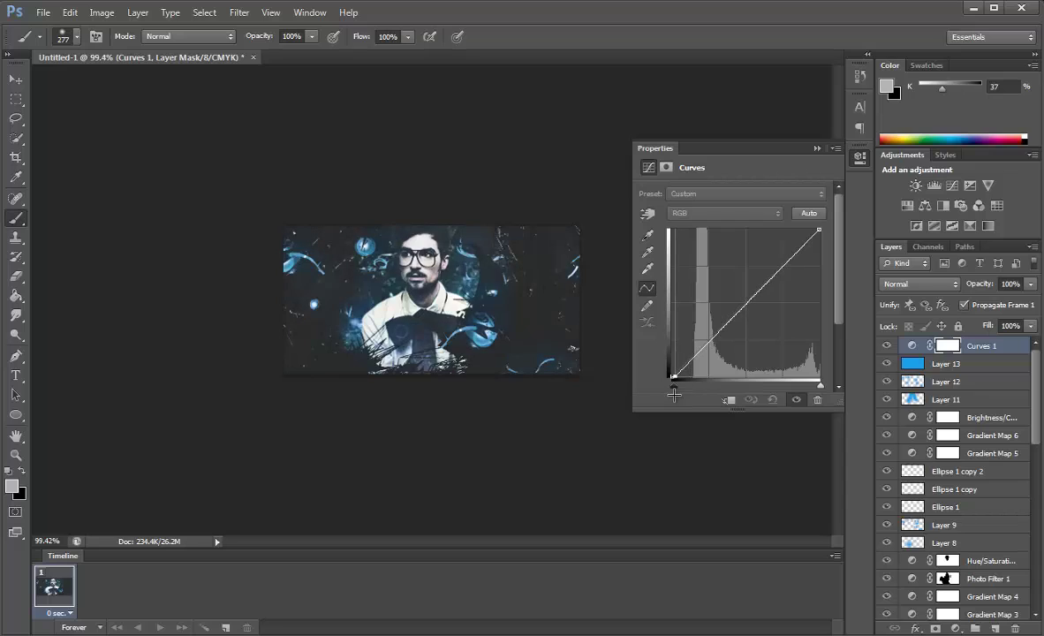
pyautogui.moveTo(819, 230); pyautogui.dragTo(820, 229)
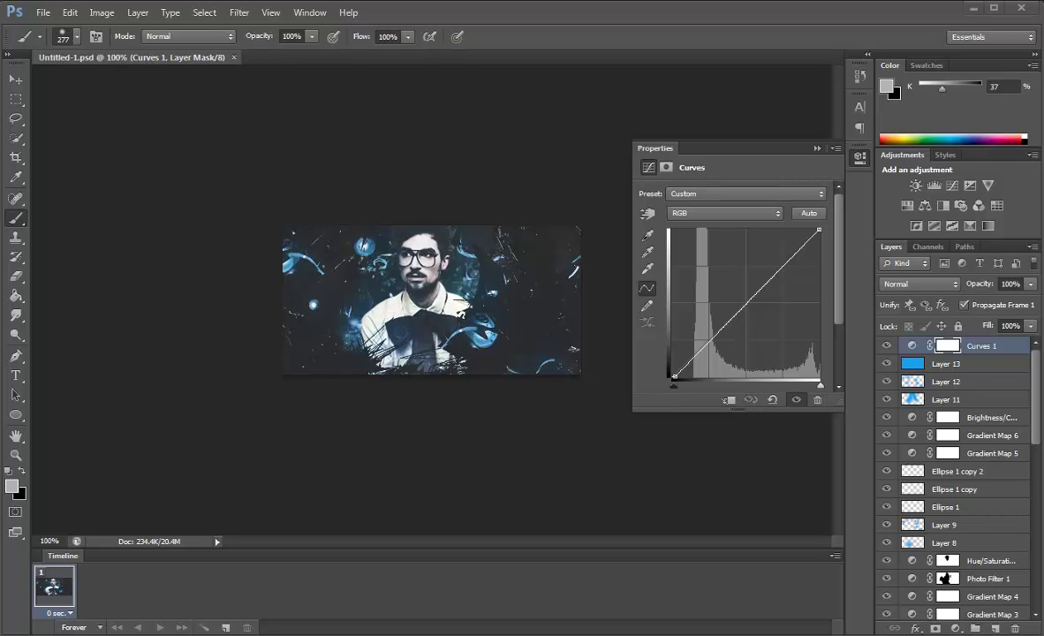
pyautogui.click(702, 214)
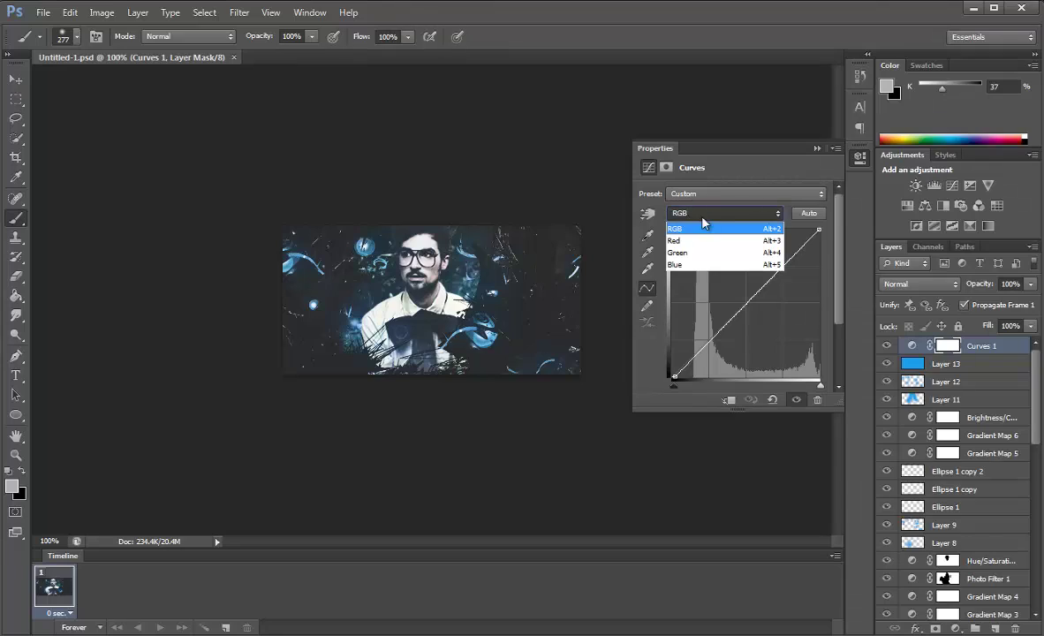
pyautogui.click(709, 265)
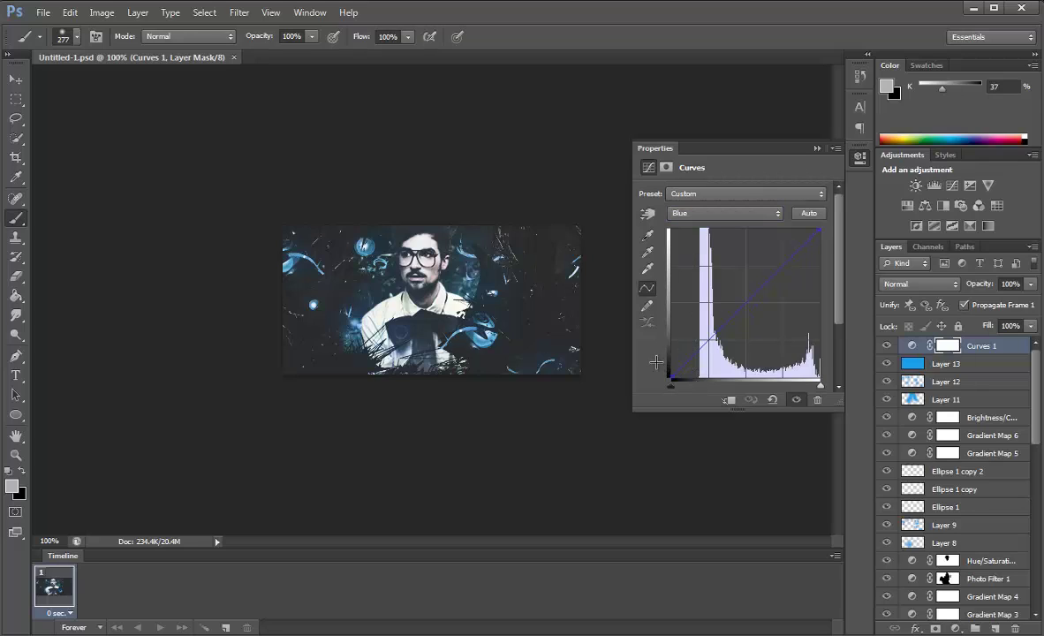
pyautogui.moveTo(675, 375); pyautogui.dragTo(672, 370)
pyautogui.moveTo(820, 231); pyautogui.dragTo(822, 243)
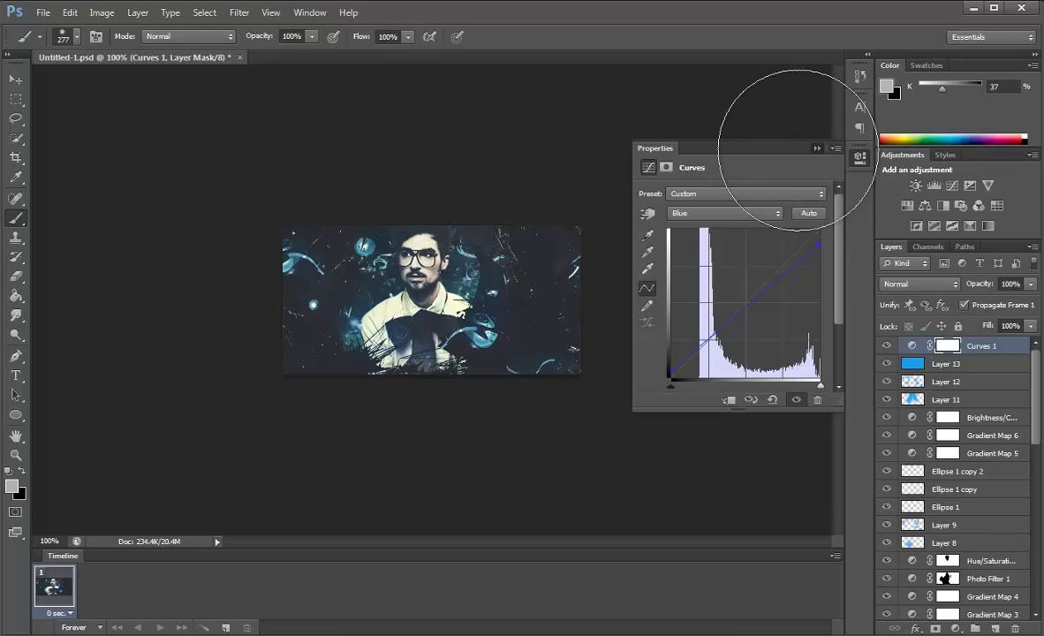
pyautogui.click(738, 139)
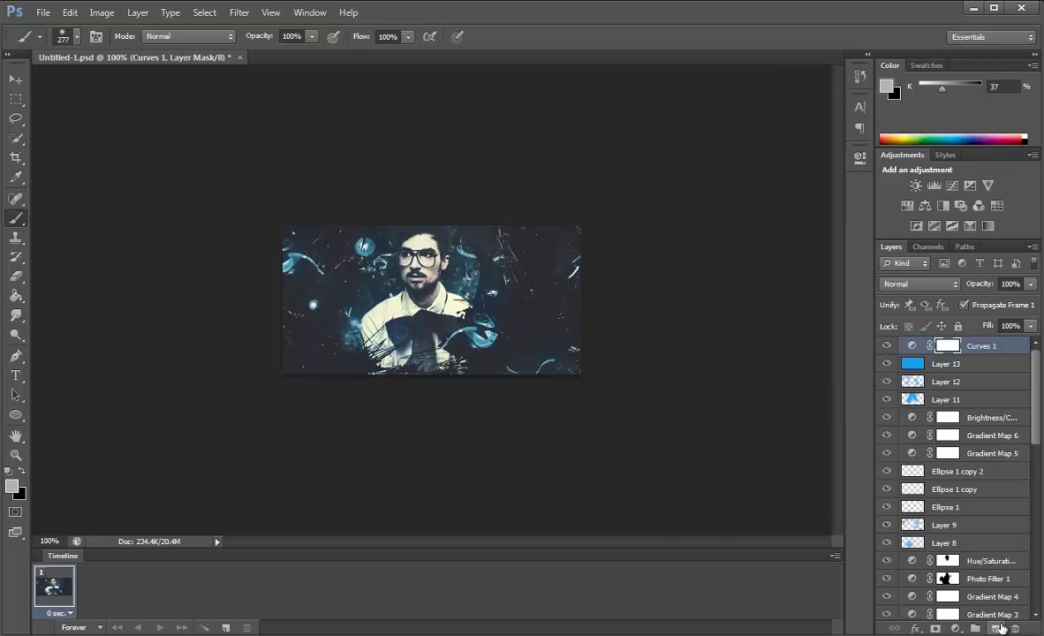
# Step: Add Layer 14 and set a white foreground with a 401 px brush
pyautogui.hotkey('ctrl', 'shift', 'alt', 'n')
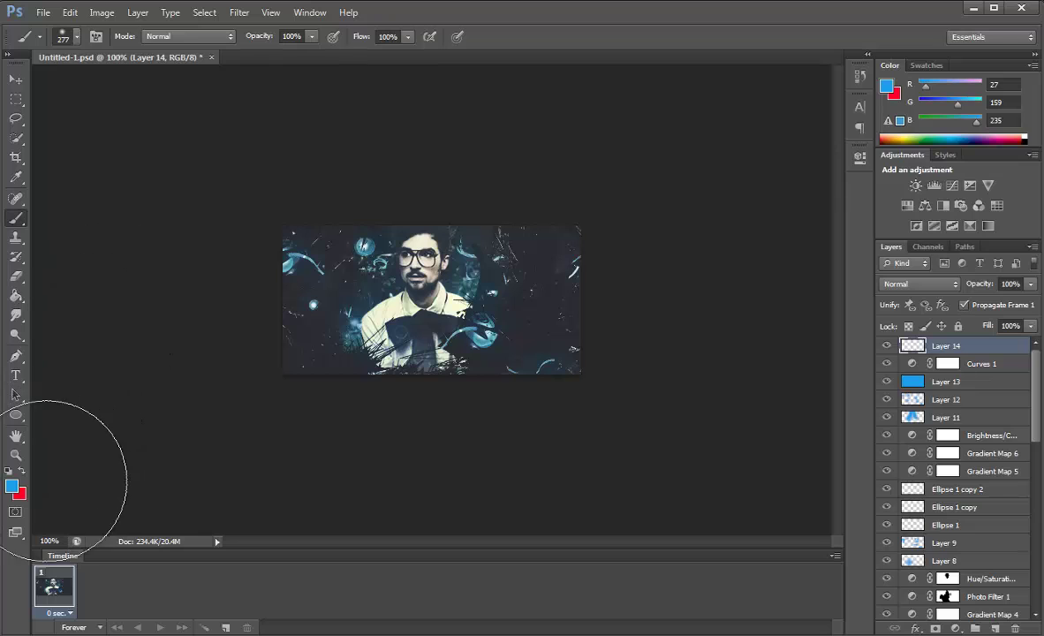
pyautogui.click(11, 485)
pyautogui.click(566, 222)
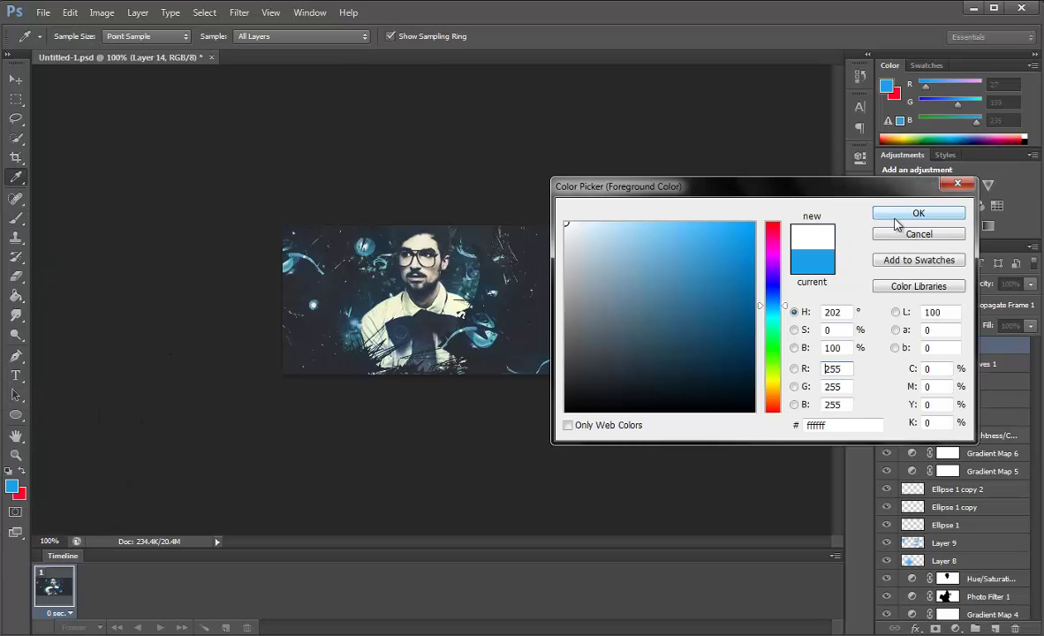
pyautogui.click(919, 213)
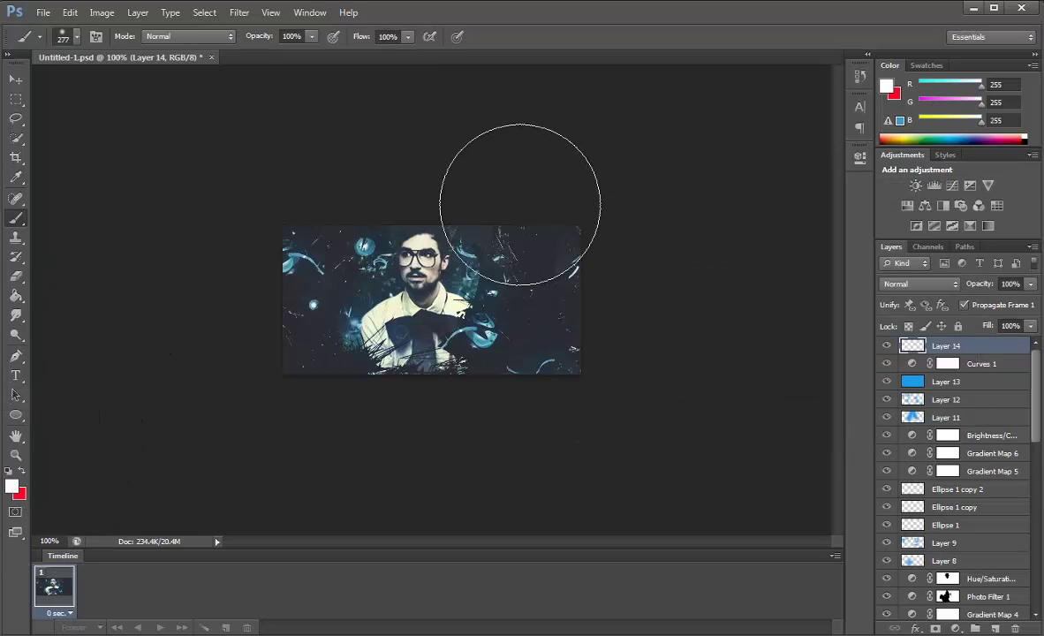
pyautogui.click(78, 36)
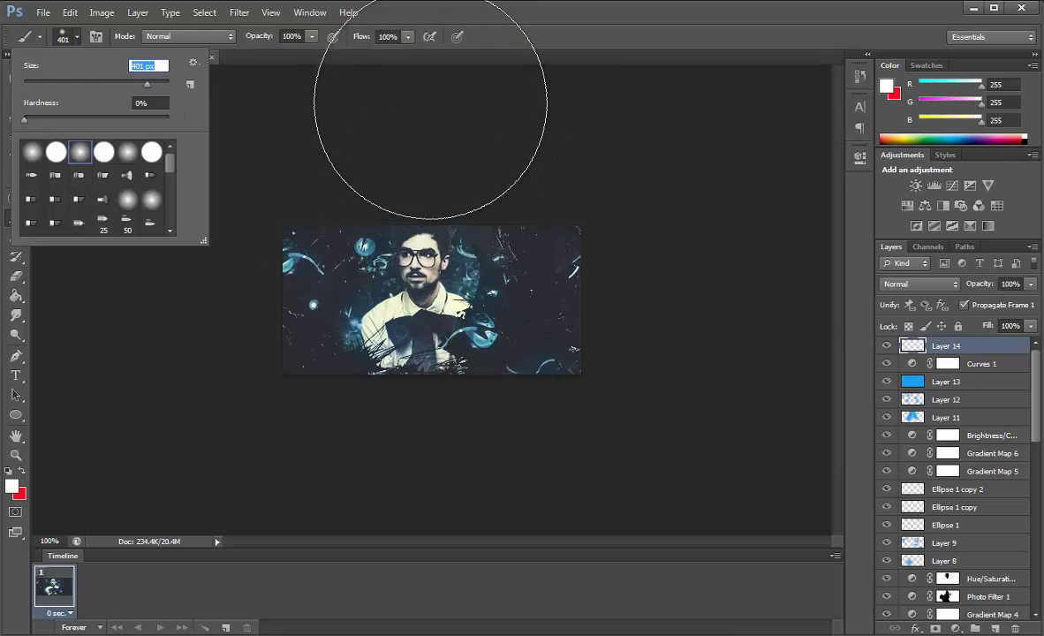
pyautogui.click(565, 81)
# Step: Set Layer 14 opacity to 7% and add an empty Layer 15 above it
pyautogui.moveTo(978, 286); pyautogui.dragTo(905, 266)
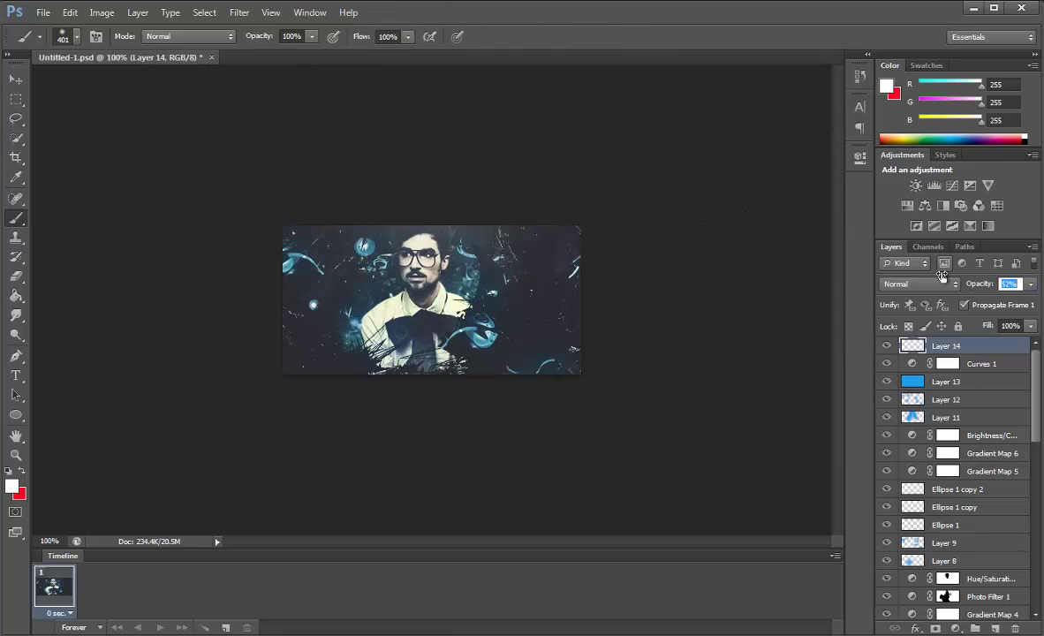
pyautogui.write('7')
pyautogui.press('Return')
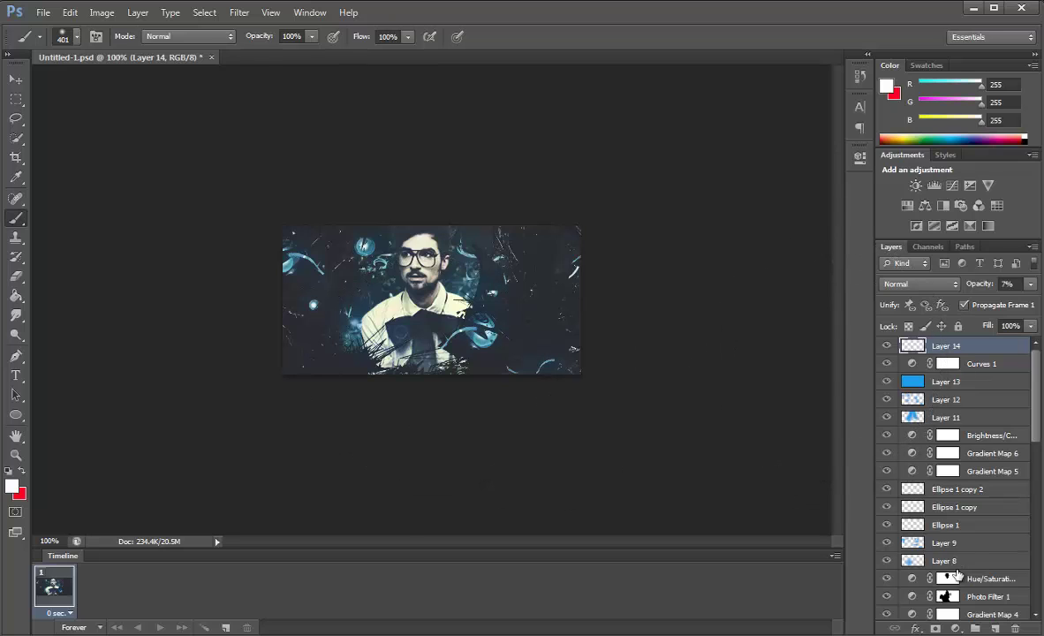
pyautogui.hotkey('ctrl', 'shift', 'alt', 'n')
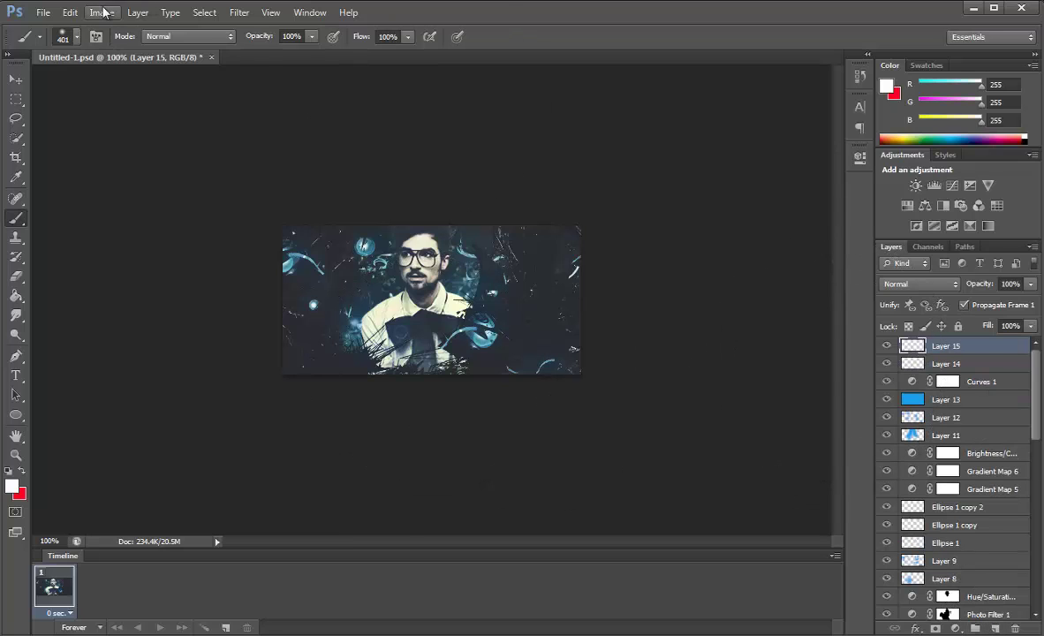
# Step: Apply the merged image into Layer 15 and duplicate it
pyautogui.click(101, 13)
pyautogui.click(120, 211)
pyautogui.press('Return')
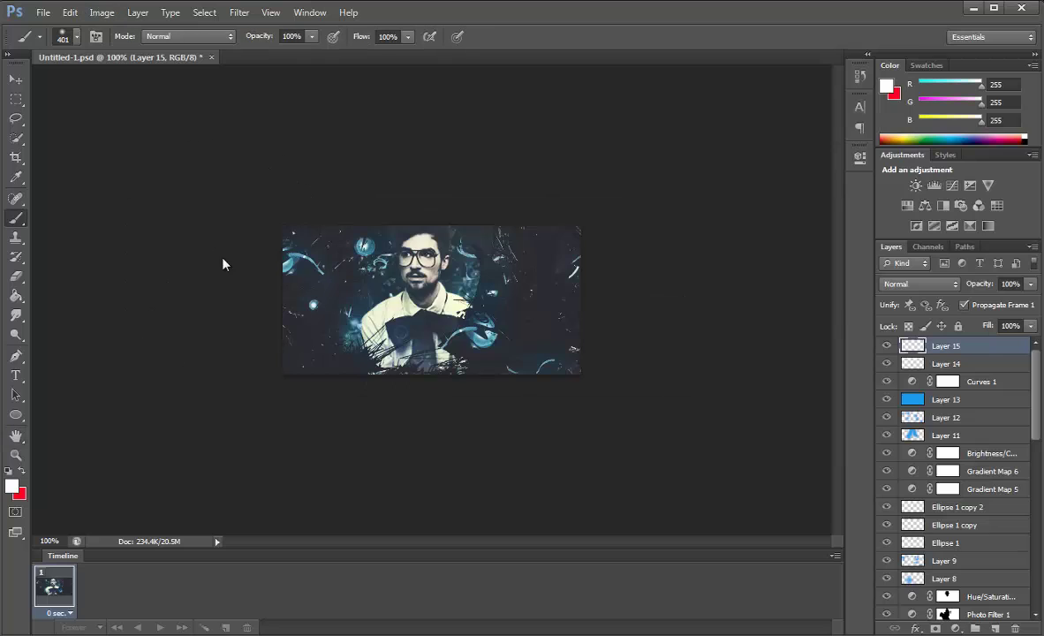
pyautogui.hotkey('ctrl', 'j')
pyautogui.hotkey('ctrl', 'j')
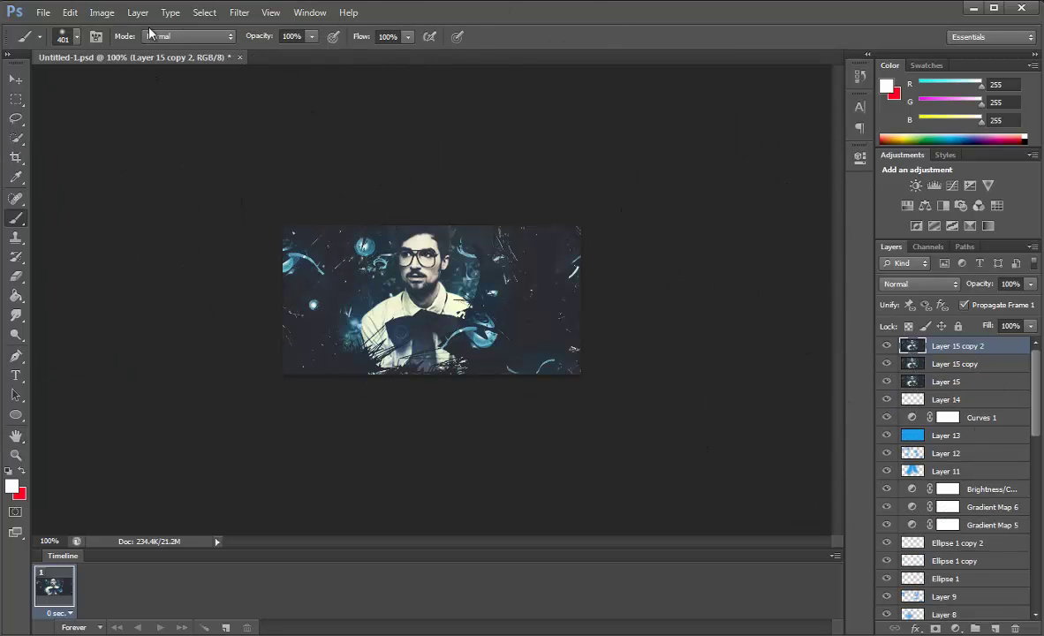
# Step: Blur the copy with a 1 px Gaussian Blur and set it to Lighten blending
pyautogui.click(239, 12)
pyautogui.click(497, 272)
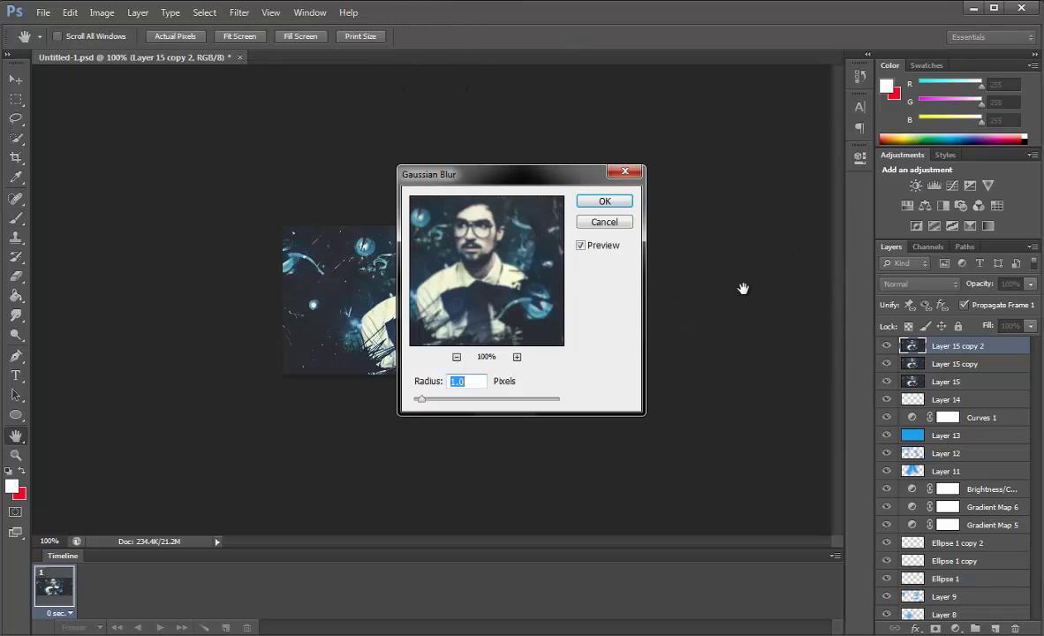
pyautogui.press('Return')
pyautogui.click(918, 284)
pyautogui.click(907, 405)
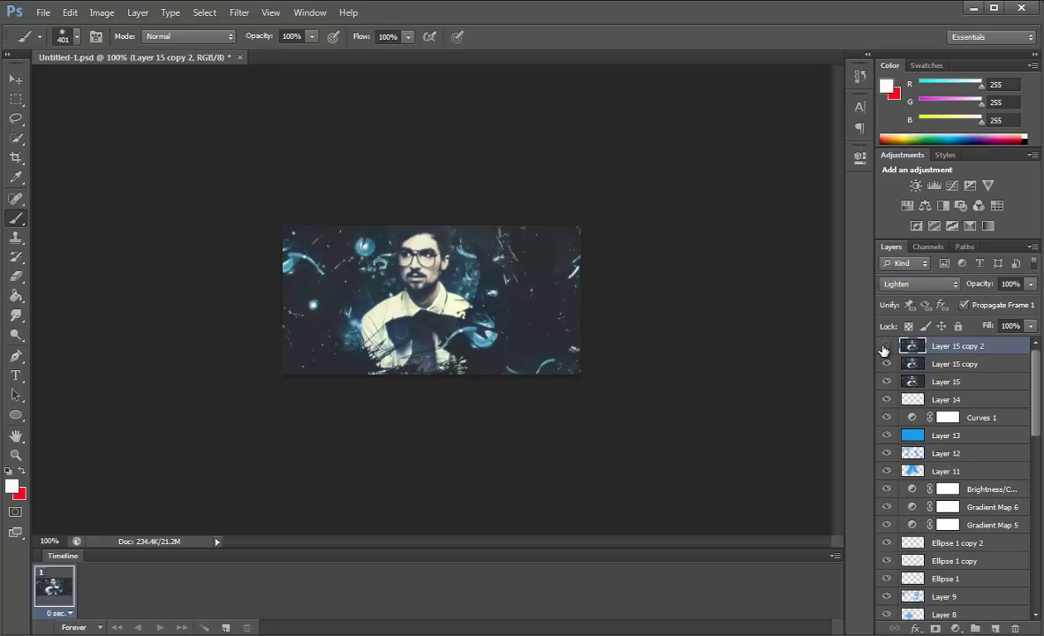
pyautogui.click(885, 345)
# Step: Stamp visible layers into Layer 16, duplicate it, sharpen the copy and set it to 70% opacity
pyautogui.hotkey('ctrl', 'shift', 'alt', 'n')
pyautogui.click(102, 12)
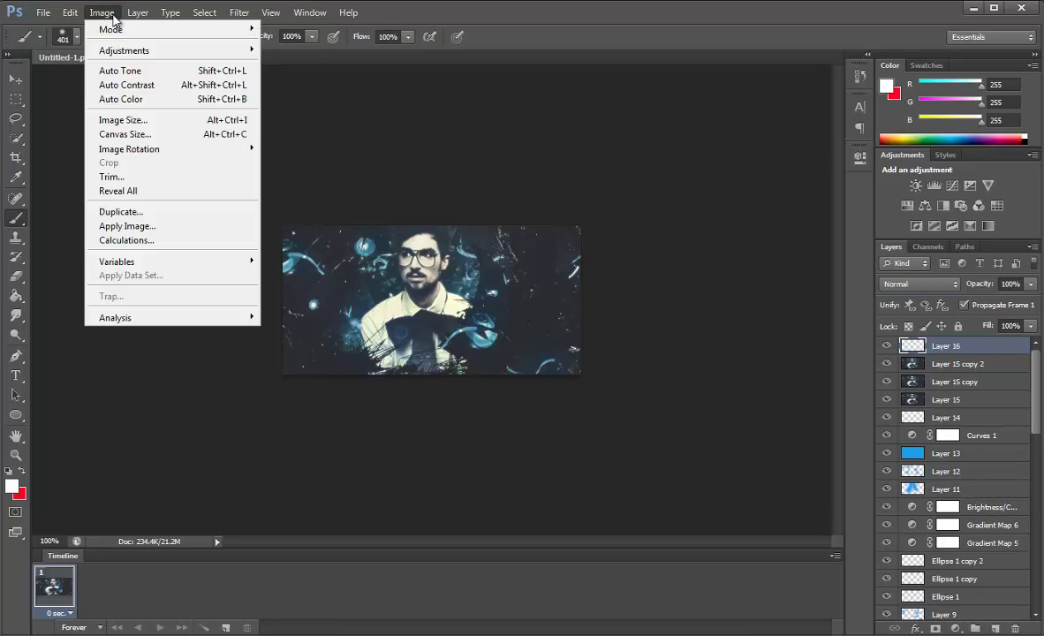
pyautogui.click(176, 227)
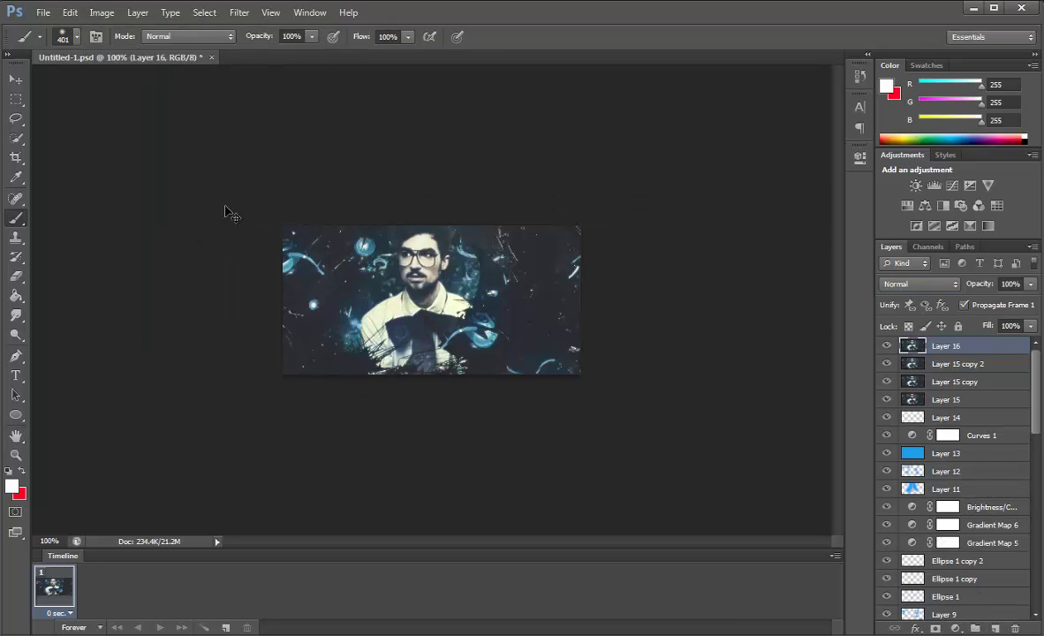
pyautogui.hotkey('ctrl', 'j')
pyautogui.click(239, 12)
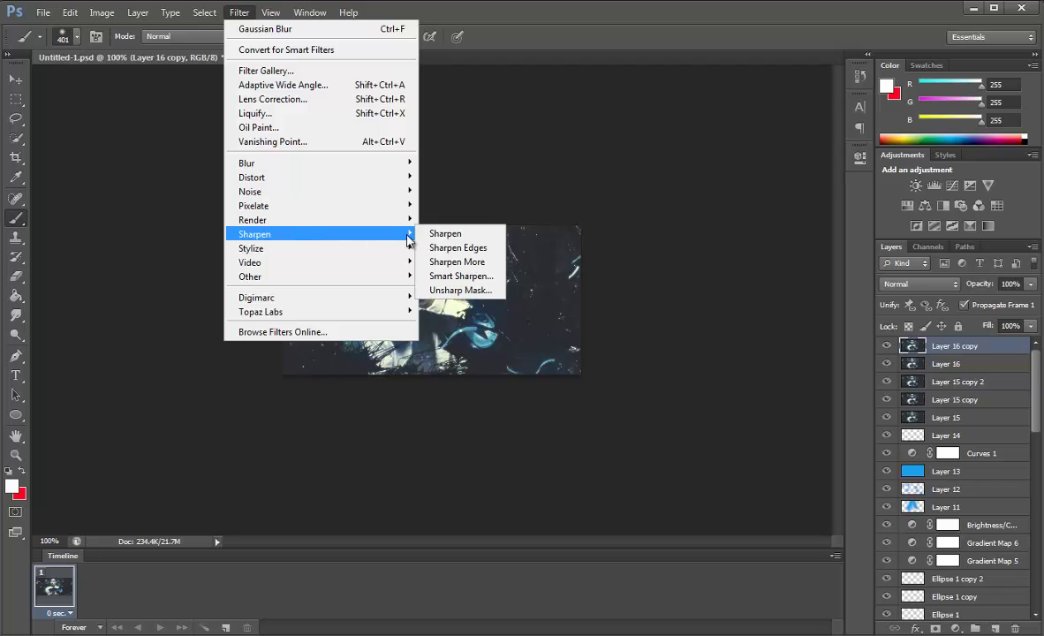
pyautogui.click(442, 234)
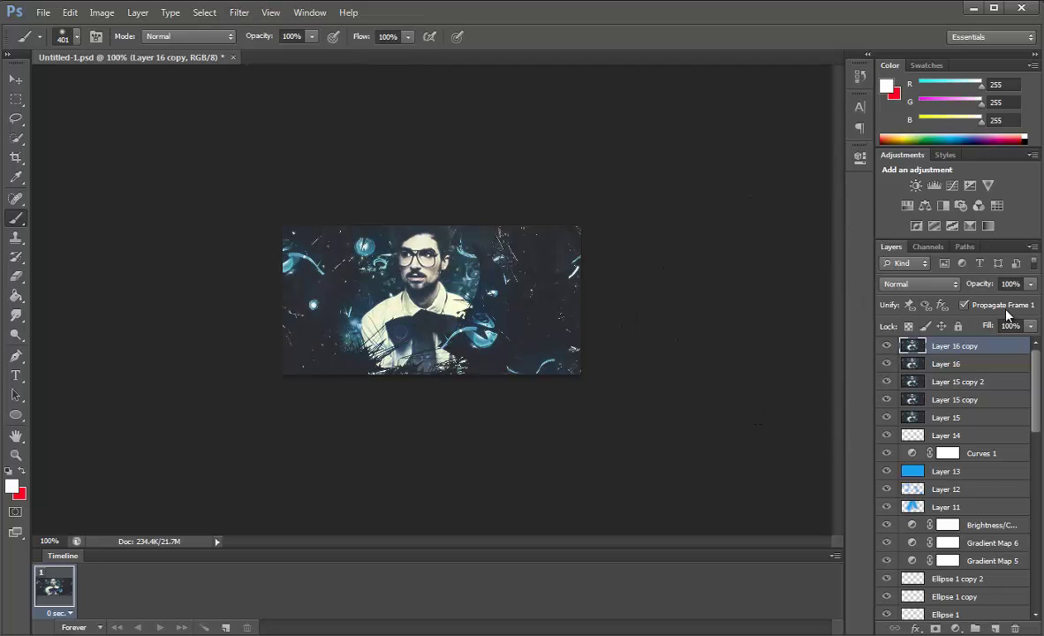
pyautogui.click(978, 289)
pyautogui.write('70')
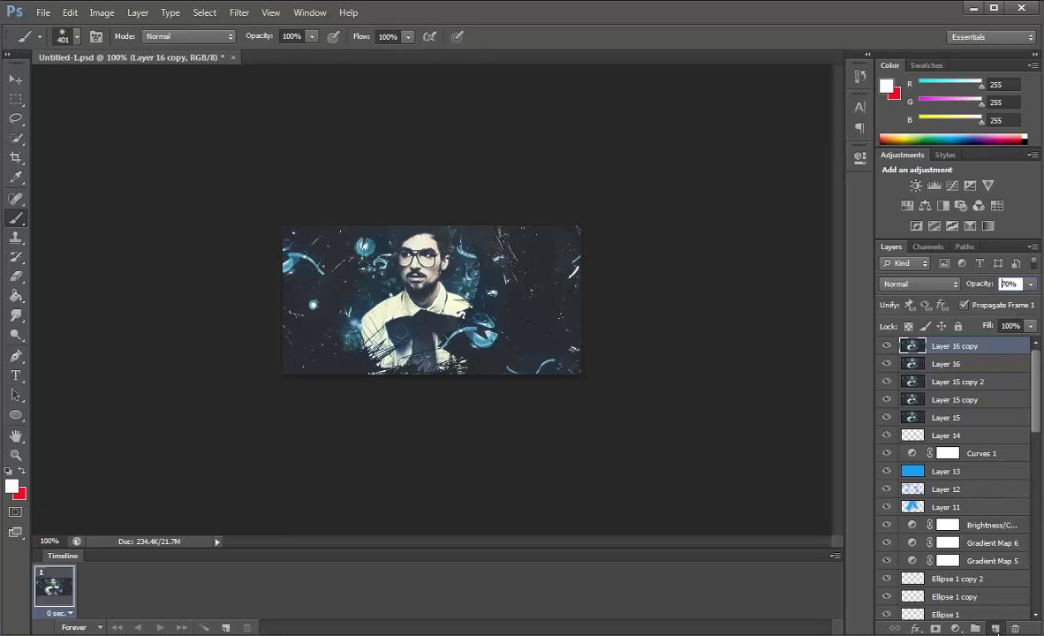
# Step: Stamp the visible image onto a new top Layer 17
pyautogui.click(995, 628)
pyautogui.click(101, 12)
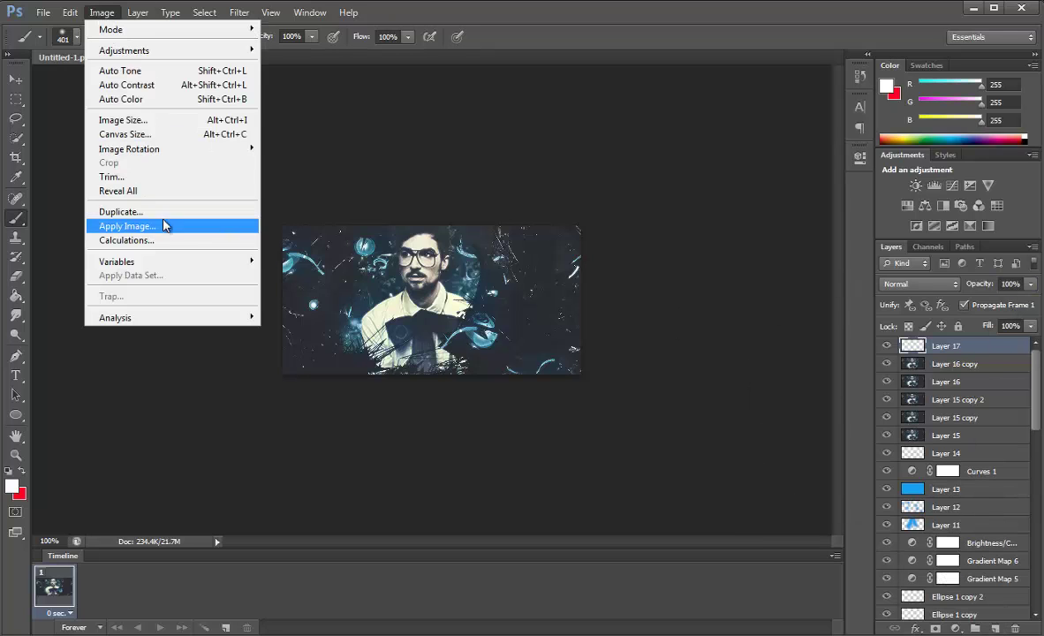
pyautogui.press('Escape')
pyautogui.hotkey('ctrl', 'shift', 'alt', 'e')
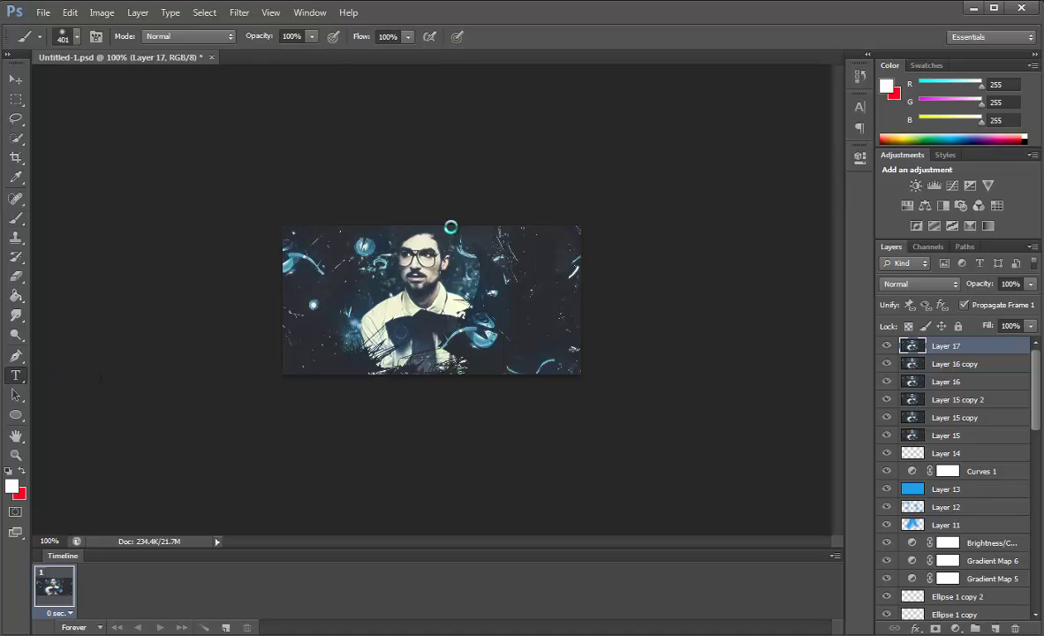
# Step: Type the title TORETO on the banner and colour it white
pyautogui.press('t')
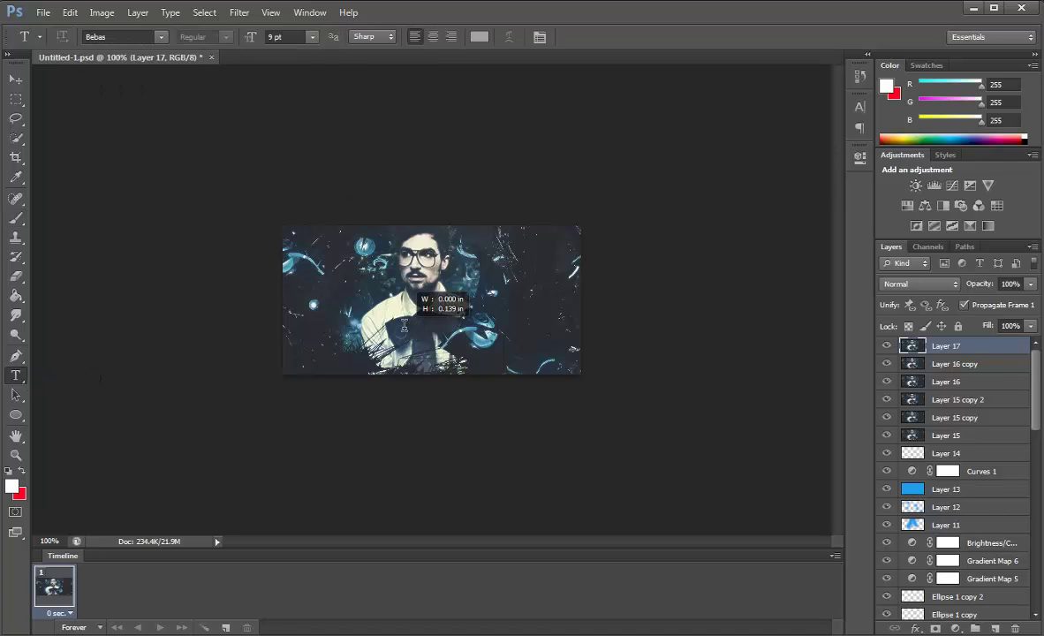
pyautogui.click(556, 364)
pyautogui.write('TORETO')
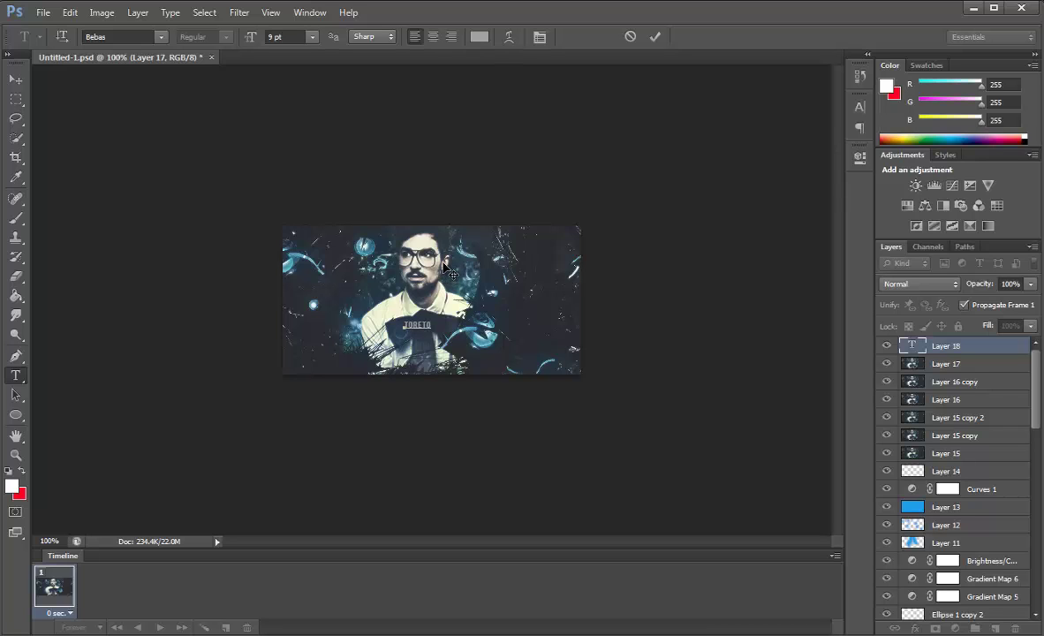
pyautogui.hotkey('ctrl', 'a')
pyautogui.click(479, 37)
pyautogui.click(636, 305)
pyautogui.click(566, 223)
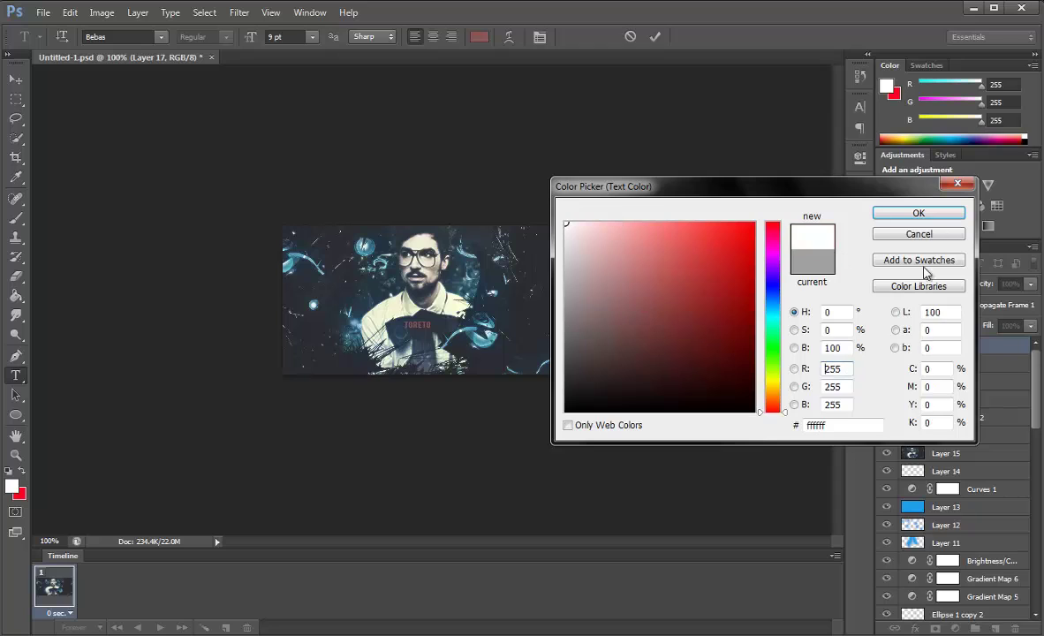
pyautogui.click(919, 213)
# Step: Set TORETO to 20 pt, commit it, and nudge it slightly right and down
pyautogui.click(312, 37)
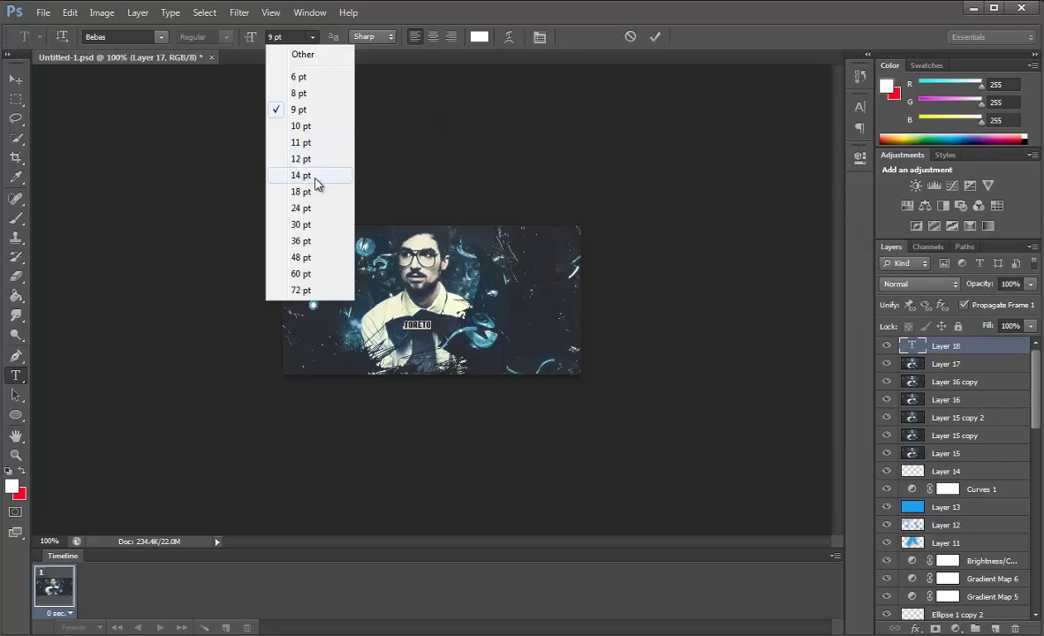
pyautogui.click(305, 192)
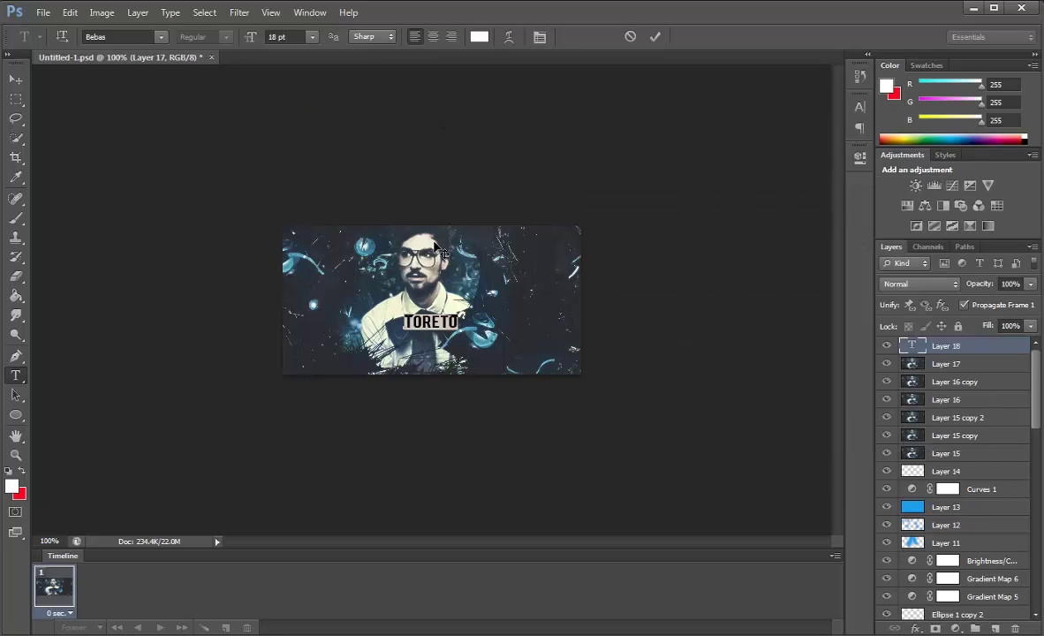
pyautogui.click(282, 36)
pyautogui.write('2')
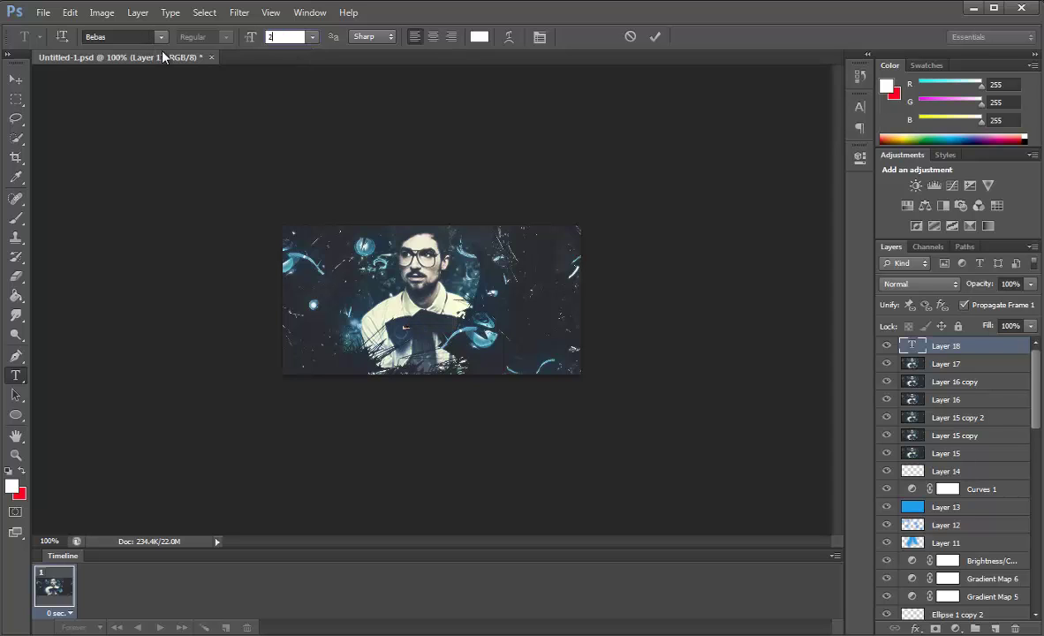
pyautogui.write('0')
pyautogui.click(16, 79)
pyautogui.moveTo(462, 283); pyautogui.dragTo(489, 293)
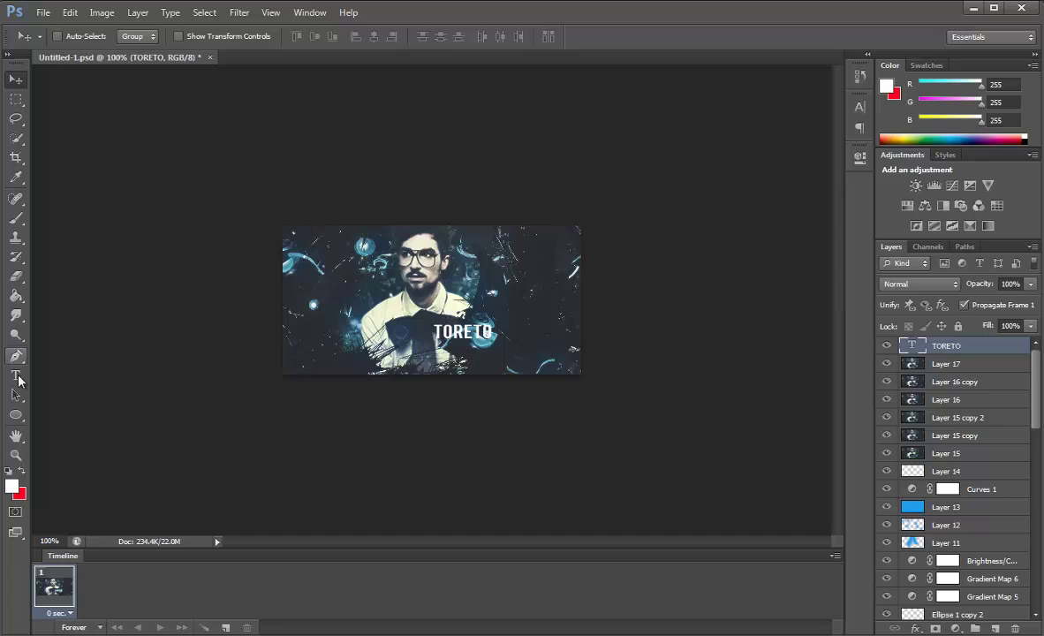
pyautogui.click(16, 375)
# Step: Type the tagline beneath the title and try Society Editor and Still Time fonts on it
pyautogui.click(314, 343)
pyautogui.write('FREE')
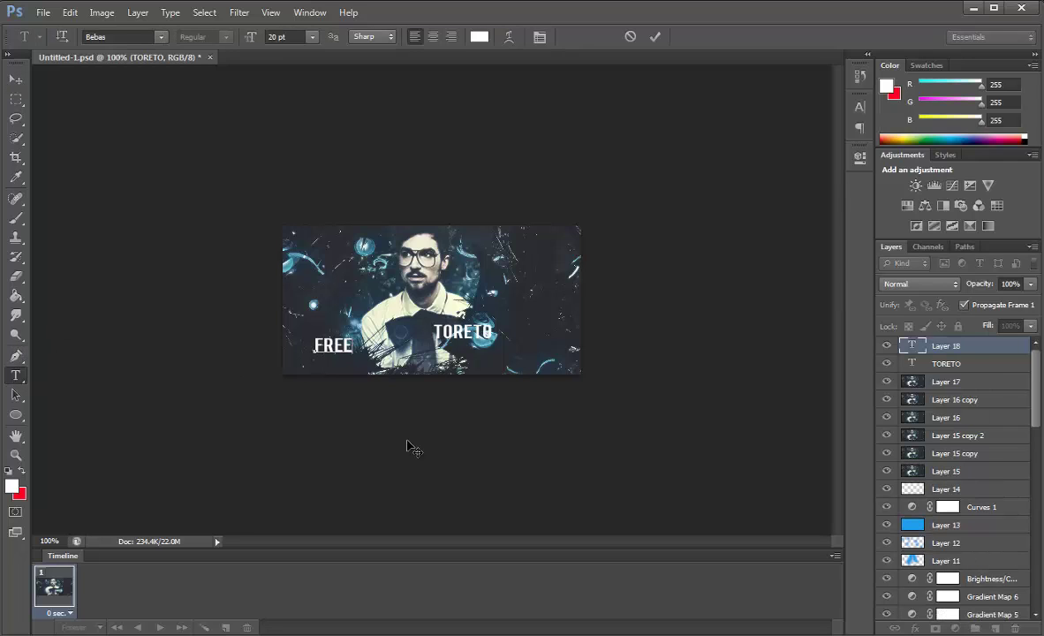
pyautogui.write('ZMY STUTORIAL')
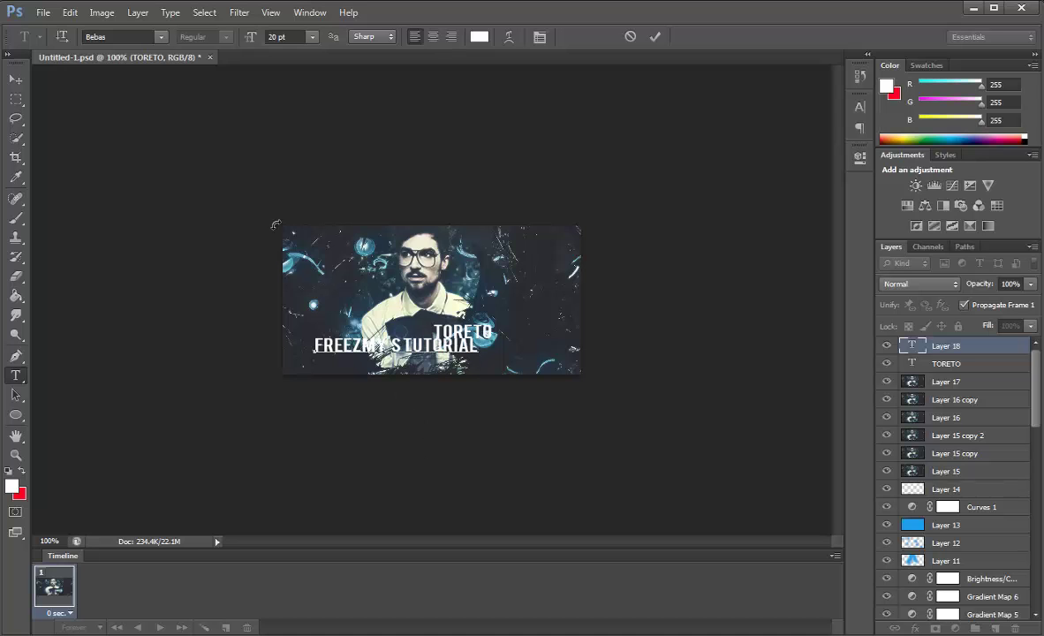
pyautogui.moveTo(470, 345); pyautogui.dragTo(314, 345)
pyautogui.click(161, 36)
pyautogui.moveTo(315, 114); pyautogui.dragTo(316, 415)
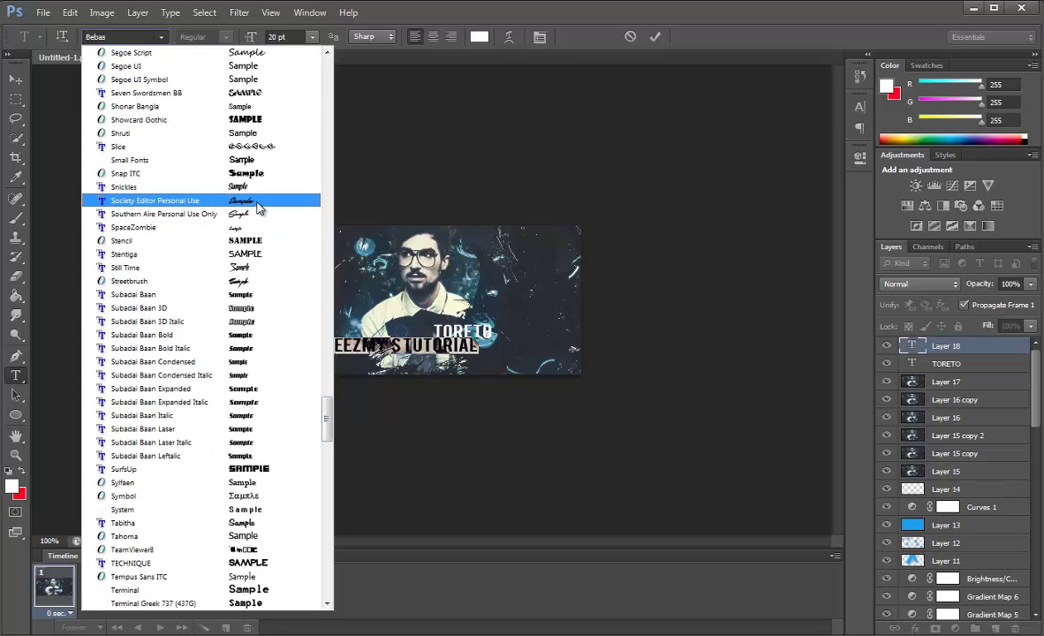
pyautogui.click(256, 200)
pyautogui.click(135, 36)
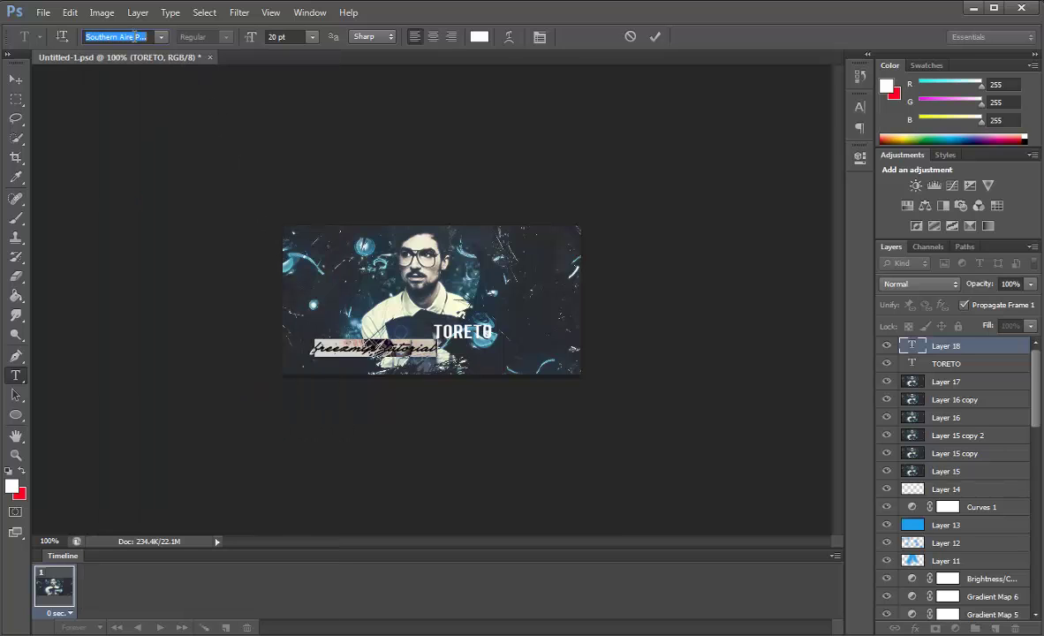
pyautogui.press('Down')
pyautogui.press('Down')
pyautogui.press('Down')
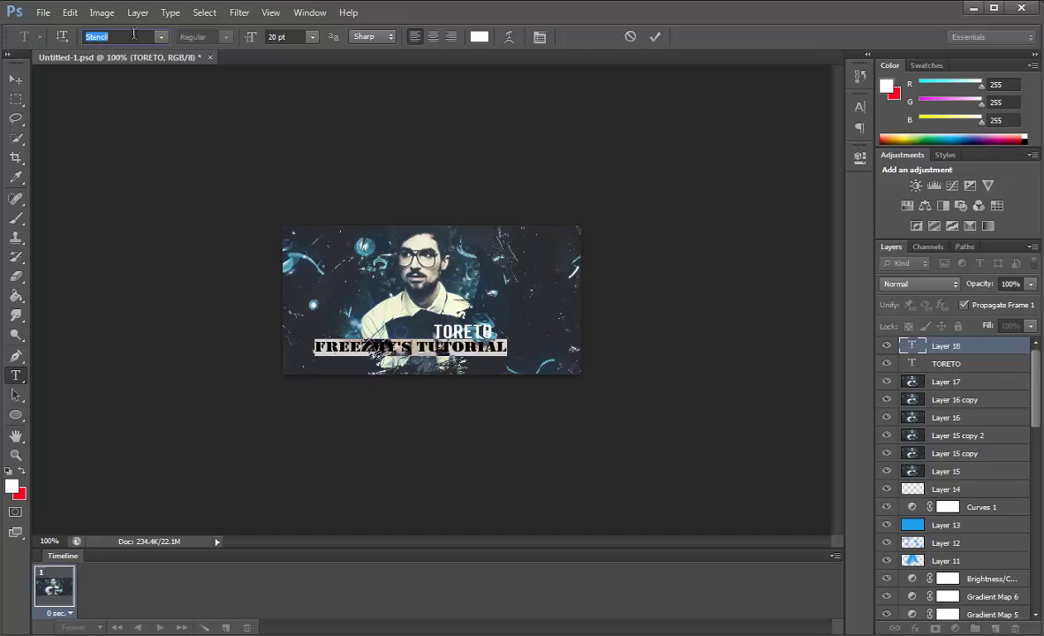
pyautogui.press('Down')
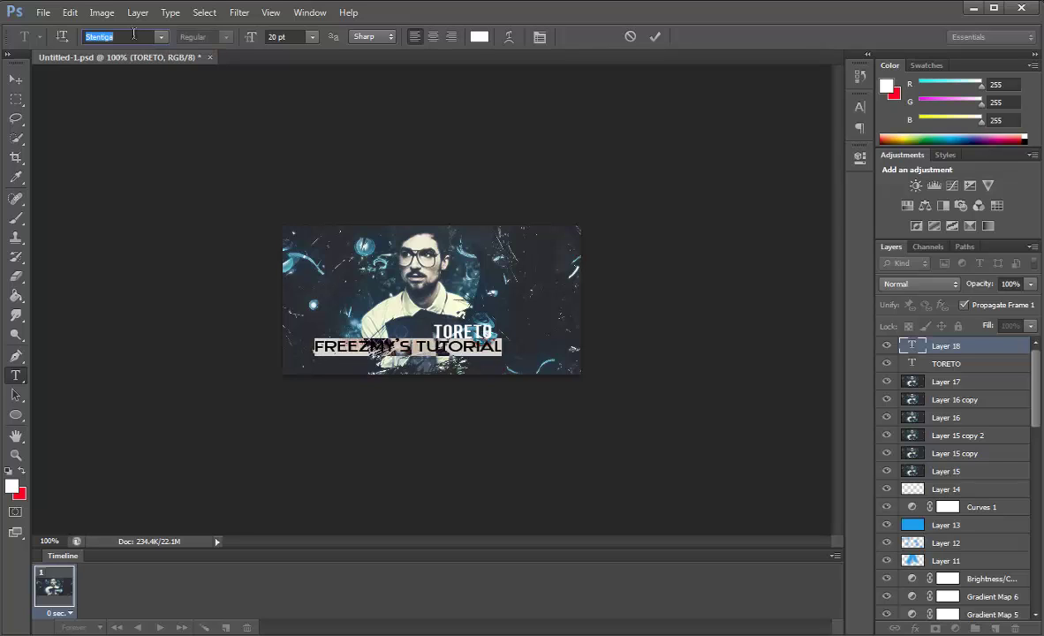
pyautogui.press('Down')
pyautogui.press('Down')
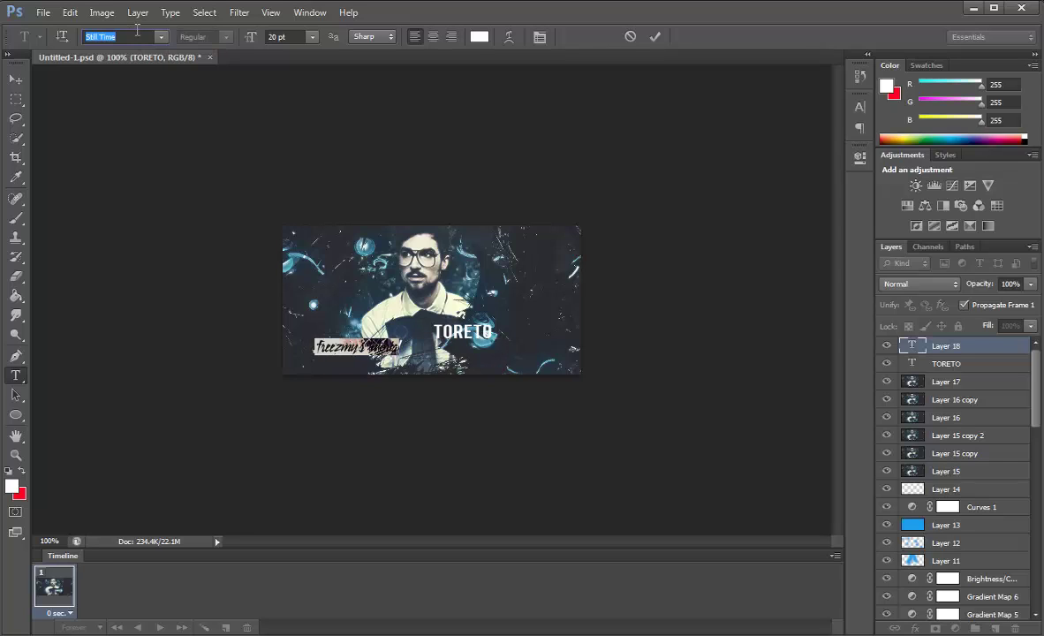
pyautogui.press('Return')
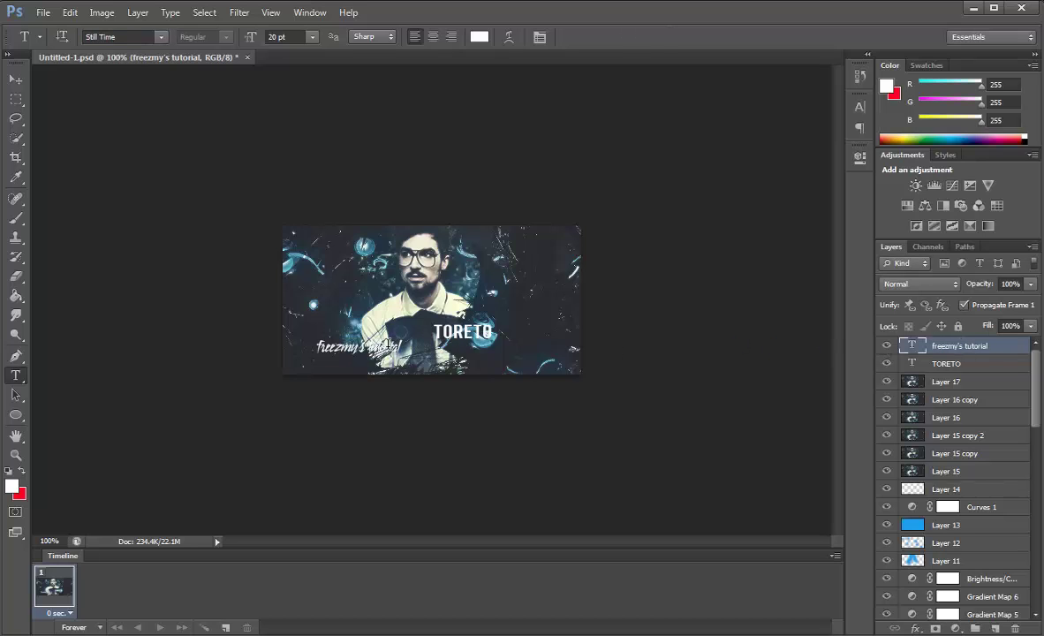
# Step: Browse the font list for the tagline, trying PF Ronda Seven
pyautogui.click(162, 38)
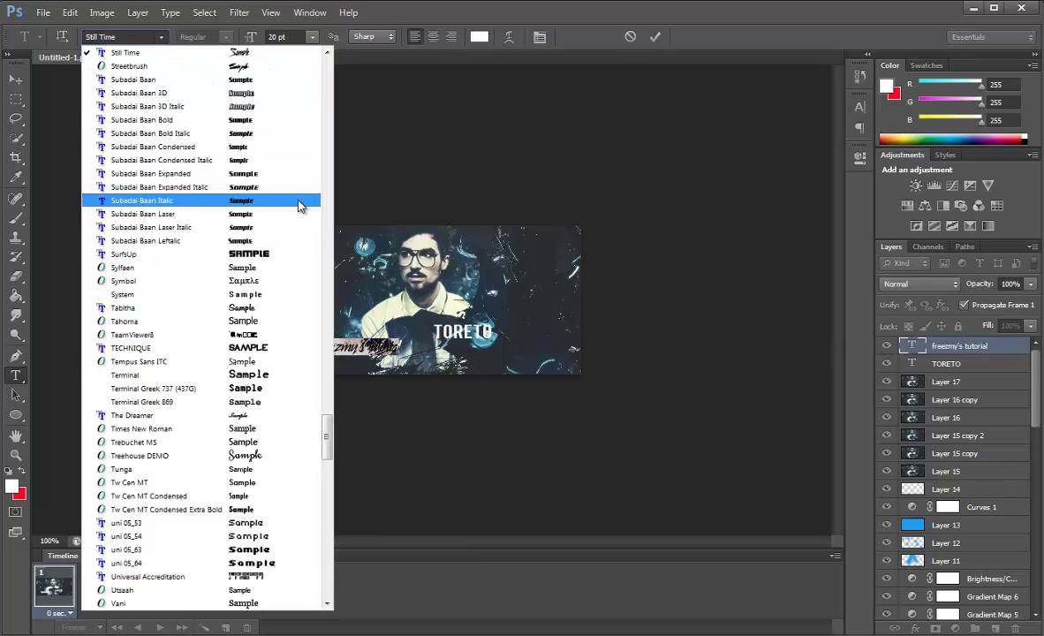
pyautogui.scroll(5, 307, 262)
pyautogui.scroll(7, 307, 262)
pyautogui.scroll(5, 308, 261)
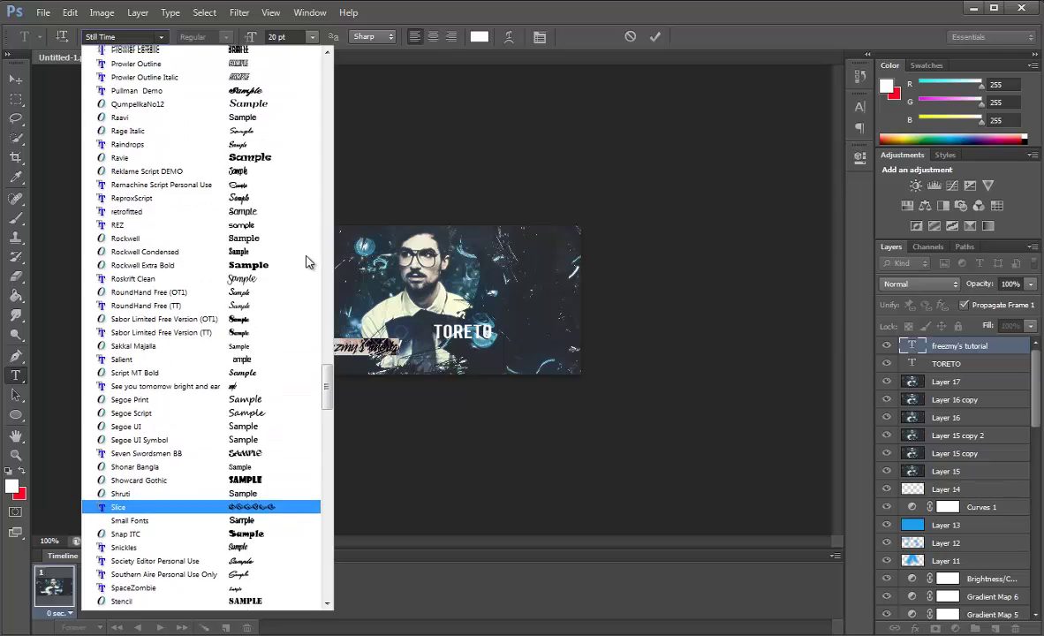
pyautogui.scroll(5, 306, 261)
pyautogui.scroll(3, 306, 260)
pyautogui.scroll(3, 306, 260)
pyautogui.scroll(1, 274, 127)
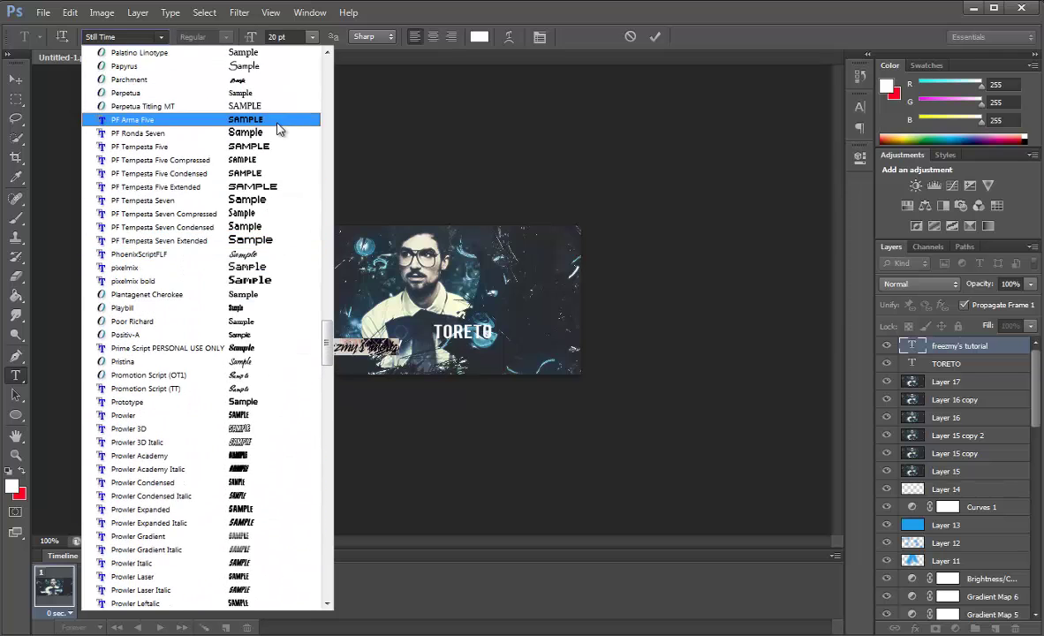
pyautogui.click(274, 125)
pyautogui.scroll(-1, 137, 37)
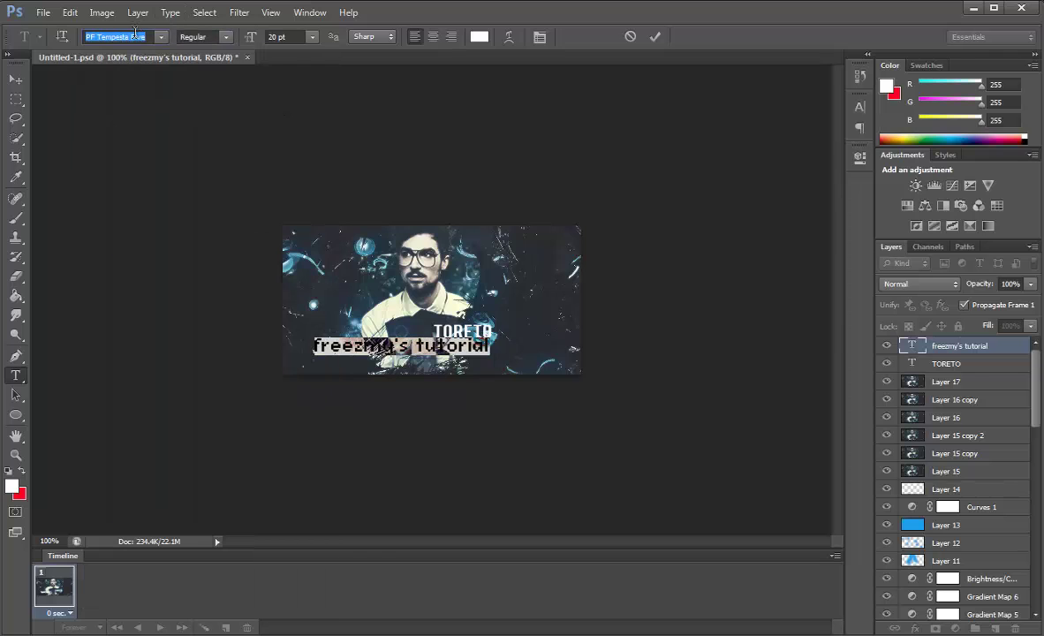
pyautogui.scroll(-2, 137, 37)
pyautogui.scroll(-2, 137, 36)
pyautogui.scroll(-2, 137, 31)
pyautogui.scroll(-1, 137, 37)
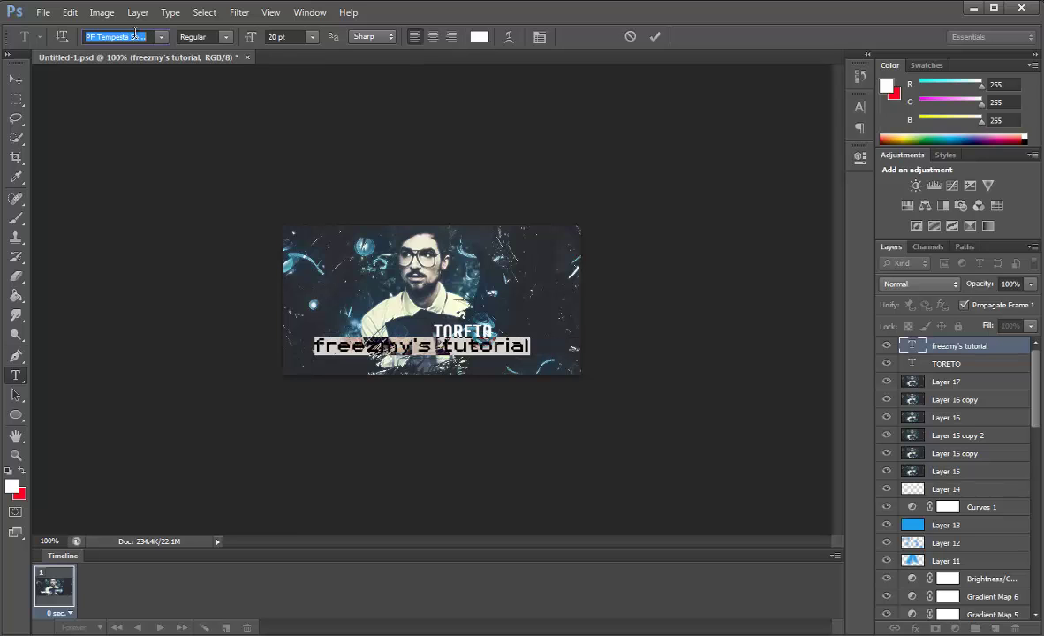
pyautogui.scroll(-1, 137, 37)
pyautogui.scroll(-1, 136, 36)
pyautogui.scroll(-2, 136, 33)
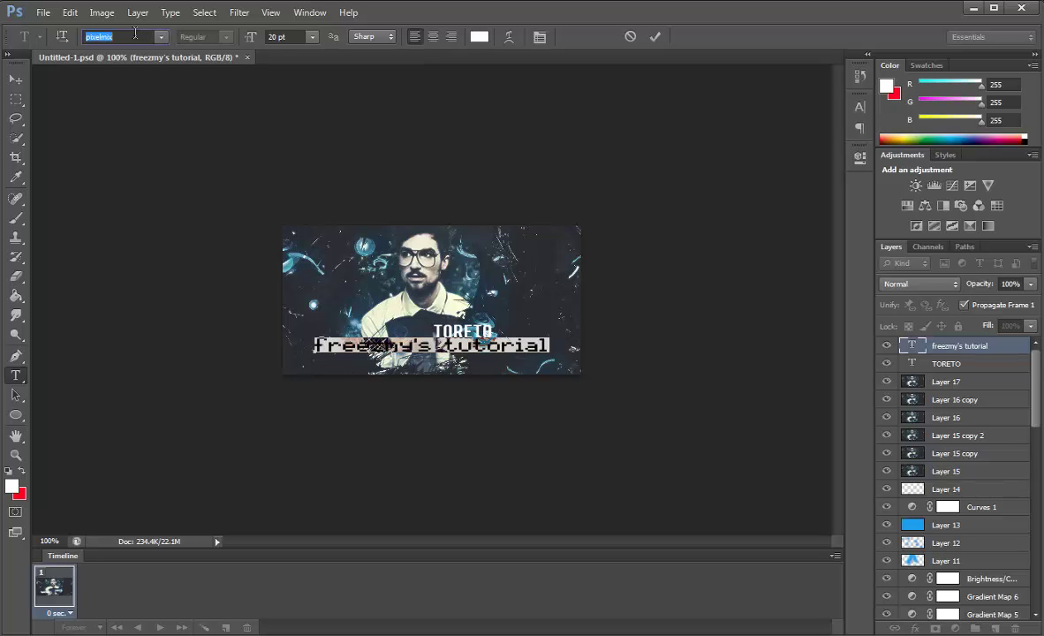
pyautogui.scroll(-1, 156, 43)
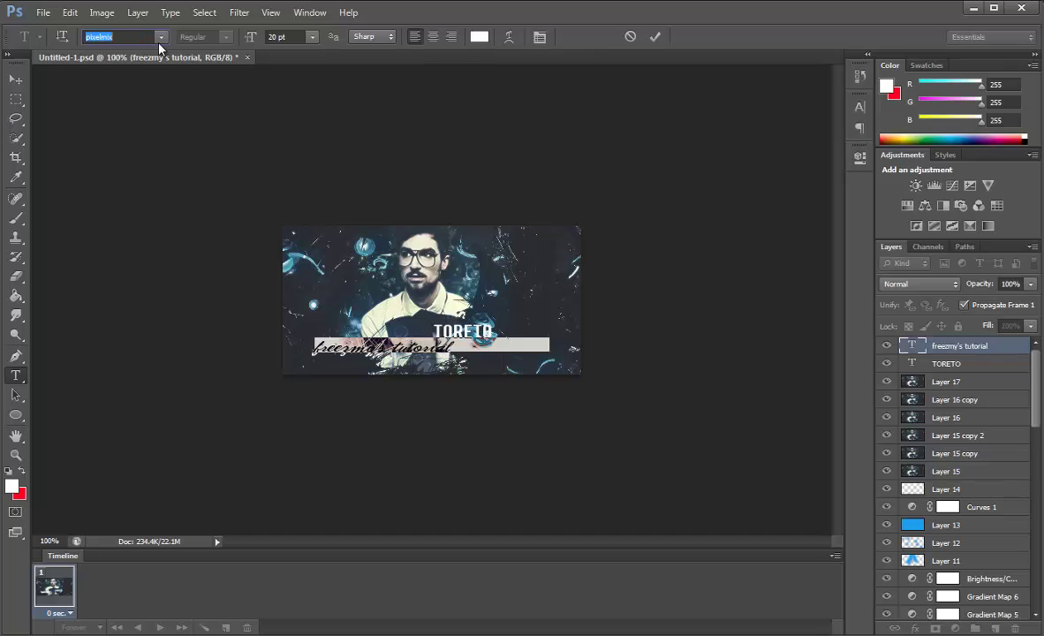
pyautogui.scroll(-1, 158, 43)
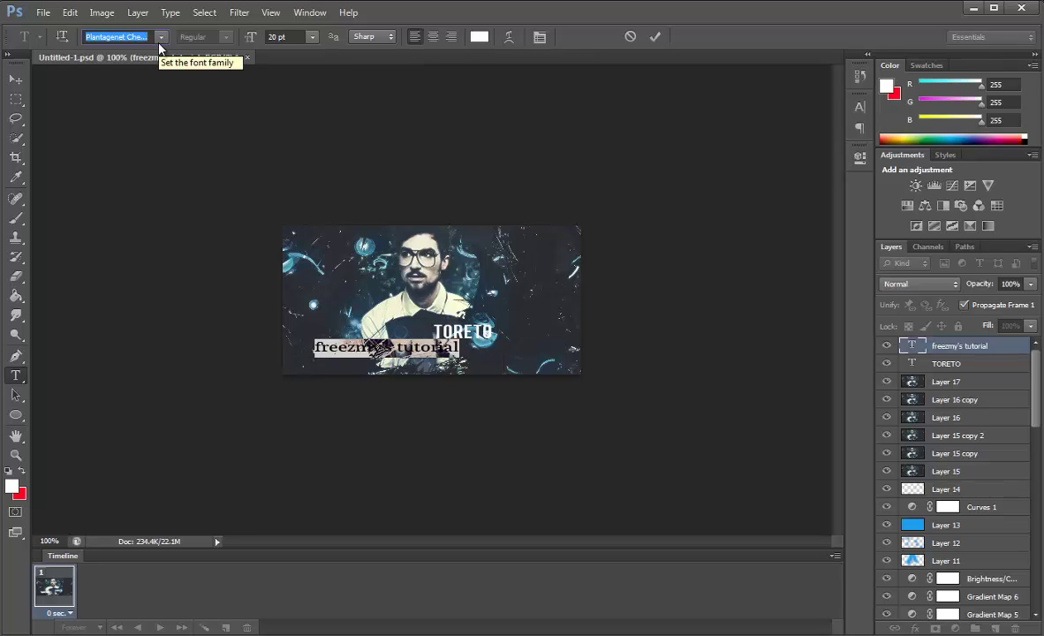
pyautogui.scroll(-1, 159, 46)
pyautogui.scroll(-1, 159, 46)
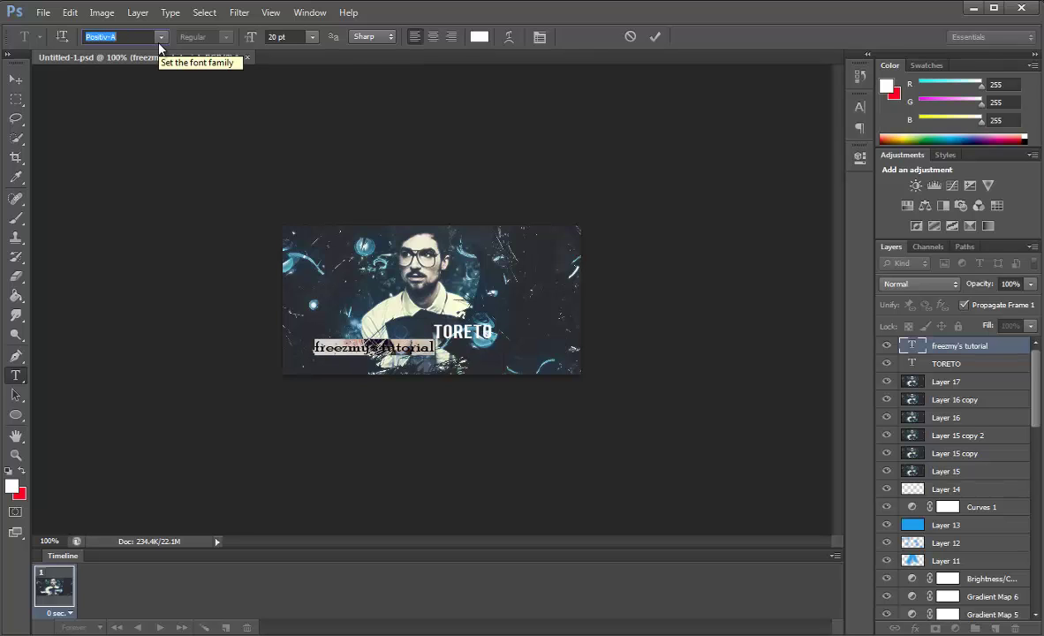
pyautogui.scroll(-1, 159, 46)
pyautogui.scroll(-1, 158, 46)
pyautogui.scroll(-1, 159, 46)
pyautogui.scroll(-1, 159, 46)
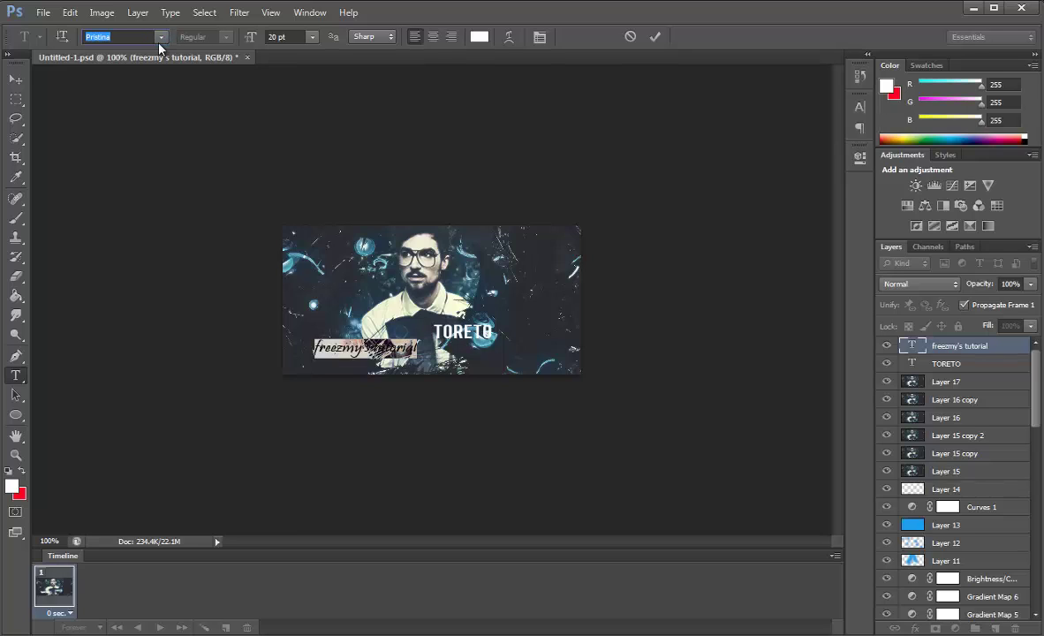
pyautogui.scroll(-1, 158, 46)
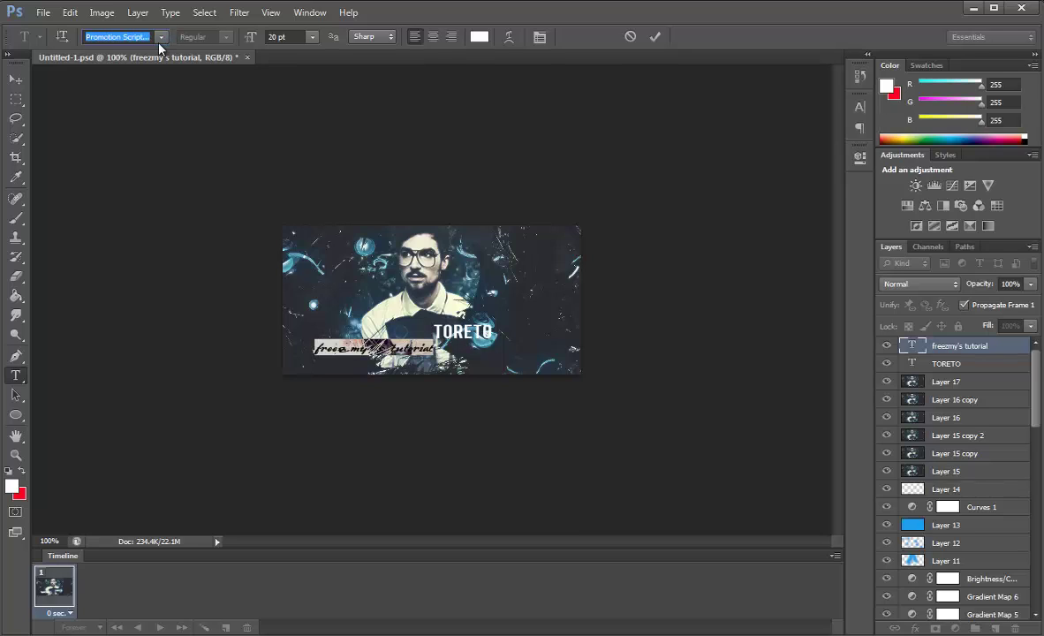
pyautogui.scroll(1, 159, 46)
pyautogui.scroll(1, 159, 46)
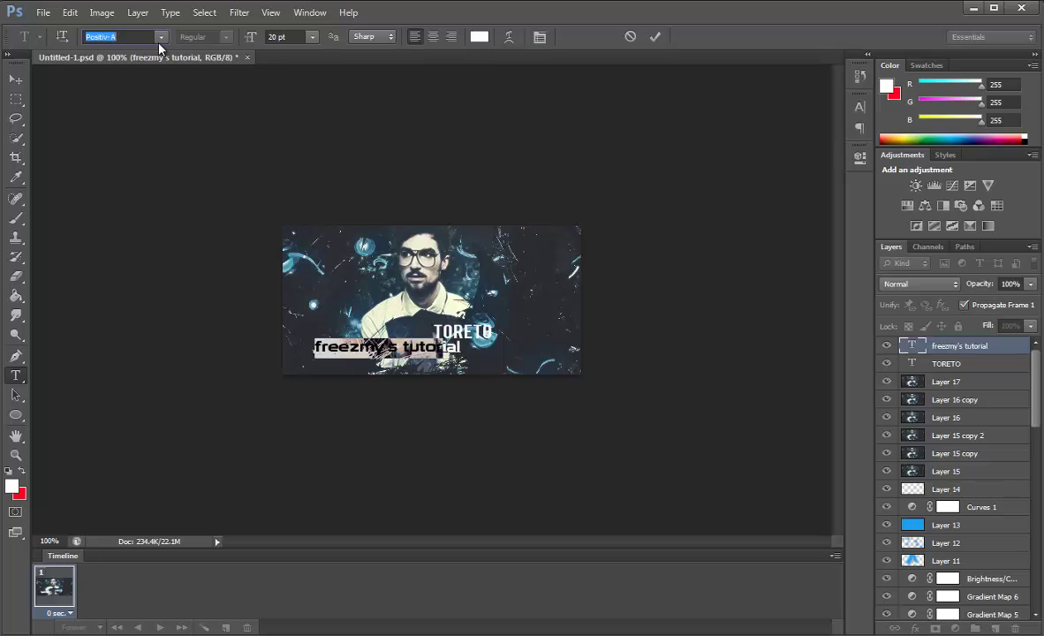
pyautogui.scroll(2, 159, 46)
pyautogui.scroll(2, 159, 46)
pyautogui.scroll(2, 159, 45)
pyautogui.scroll(2, 159, 46)
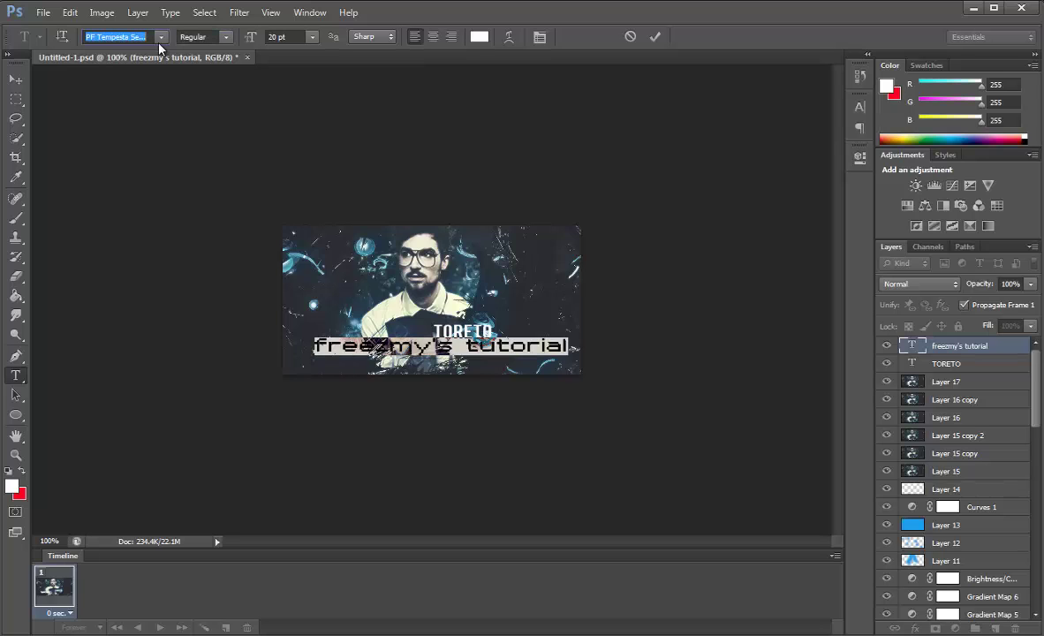
pyautogui.scroll(1, 159, 46)
pyautogui.scroll(1, 159, 46)
pyautogui.scroll(1, 159, 46)
pyautogui.scroll(1, 159, 46)
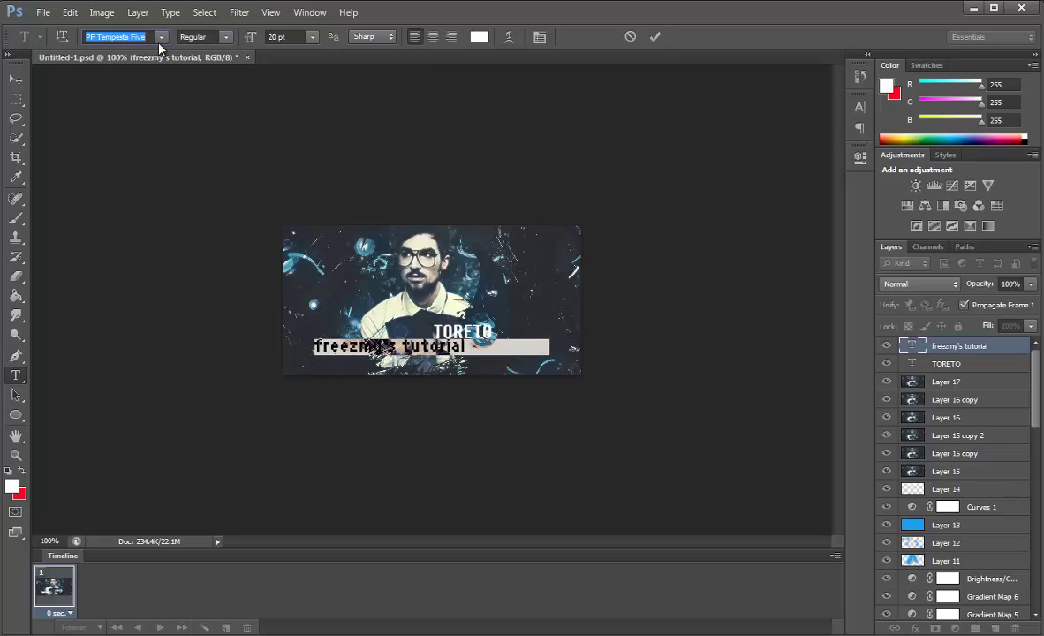
pyautogui.scroll(1, 159, 46)
pyautogui.scroll(1, 159, 46)
pyautogui.scroll(1, 159, 45)
pyautogui.scroll(1, 159, 46)
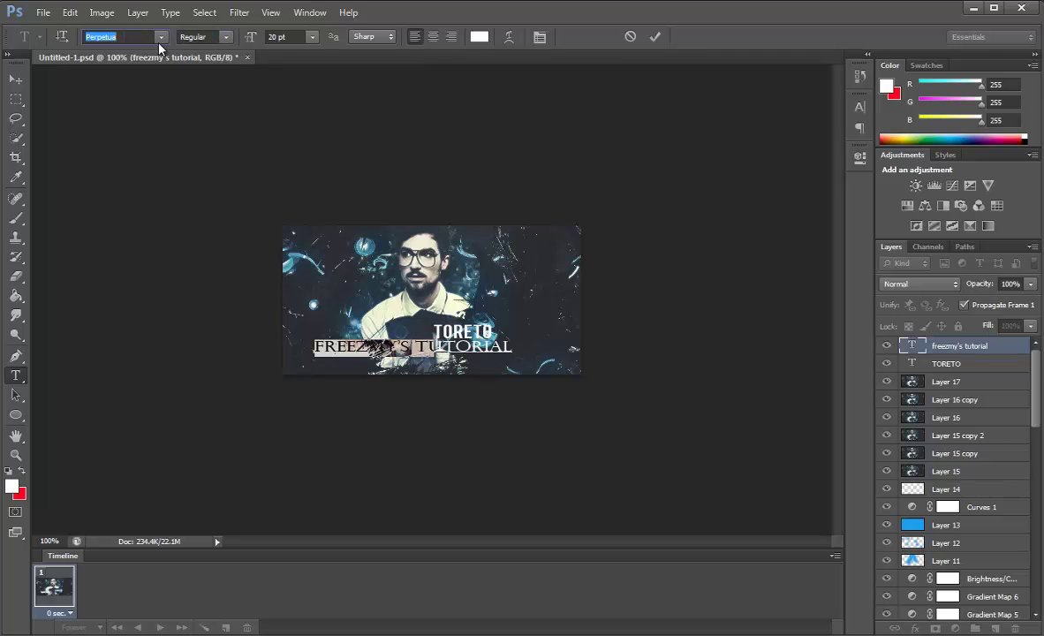
pyautogui.scroll(1, 160, 46)
pyautogui.scroll(1, 160, 47)
pyautogui.scroll(1, 160, 47)
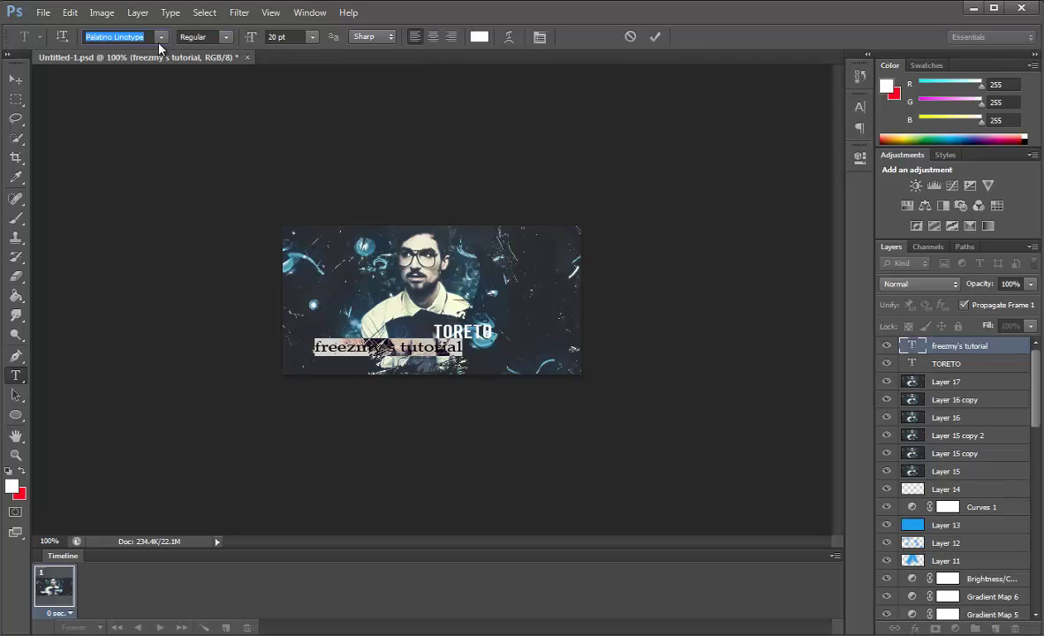
pyautogui.scroll(1, 160, 46)
pyautogui.scroll(1, 160, 46)
pyautogui.scroll(1, 160, 46)
pyautogui.scroll(1, 160, 46)
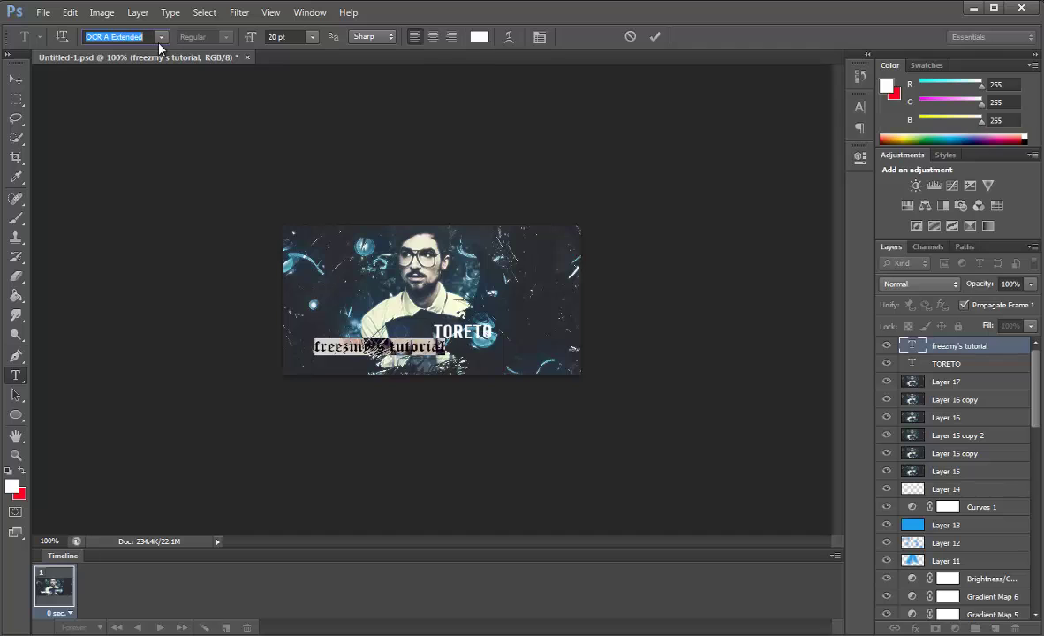
pyautogui.scroll(1, 160, 45)
pyautogui.scroll(1, 160, 46)
pyautogui.scroll(1, 160, 45)
pyautogui.scroll(1, 160, 45)
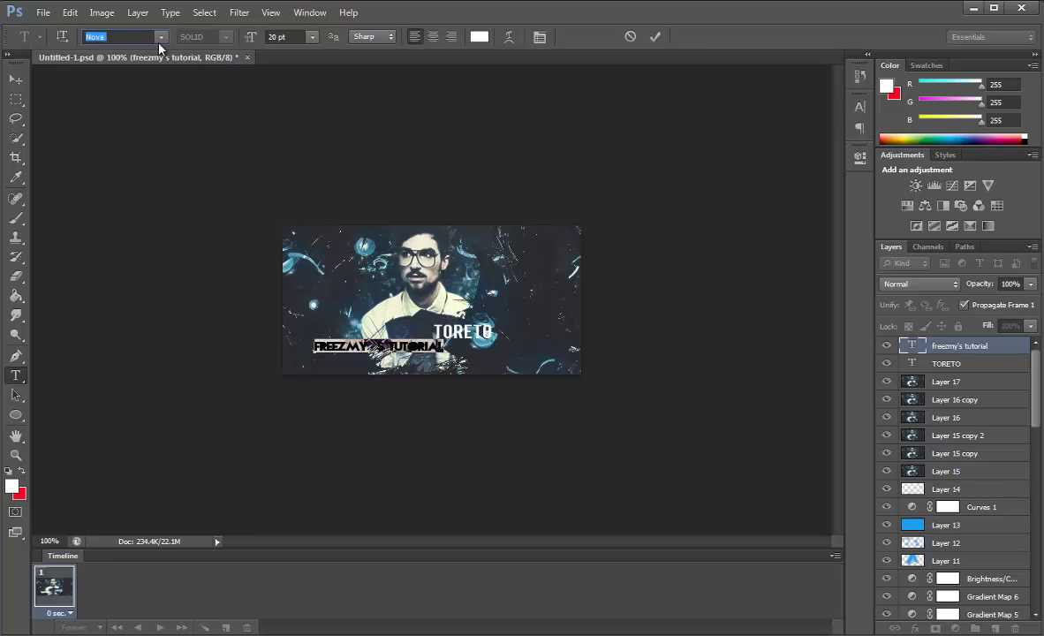
pyautogui.scroll(2, 160, 46)
pyautogui.scroll(2, 160, 46)
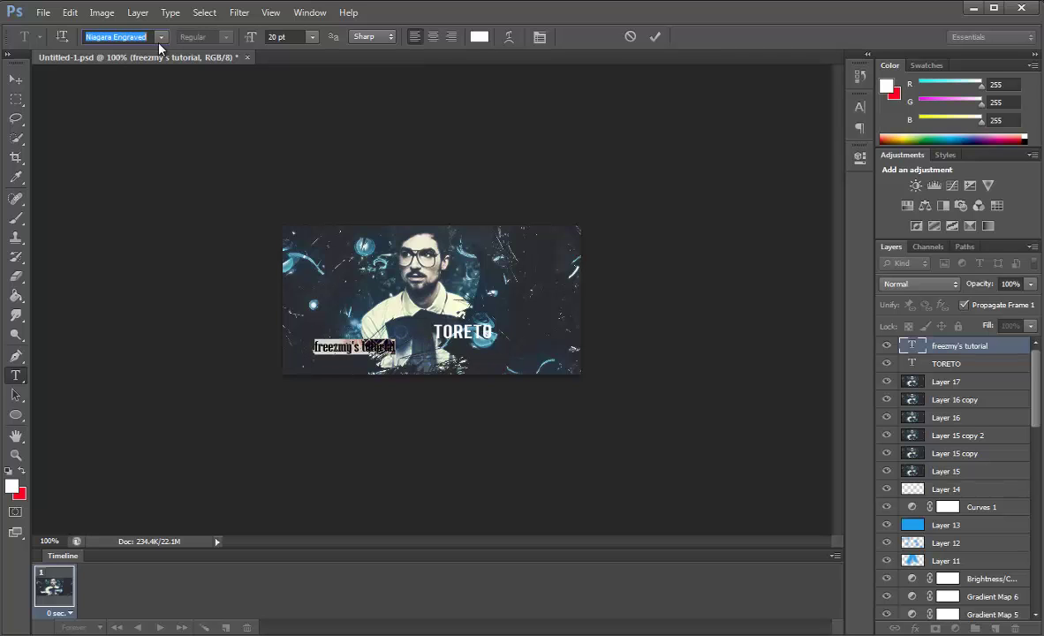
pyautogui.scroll(1, 160, 45)
pyautogui.scroll(1, 160, 46)
pyautogui.scroll(1, 160, 46)
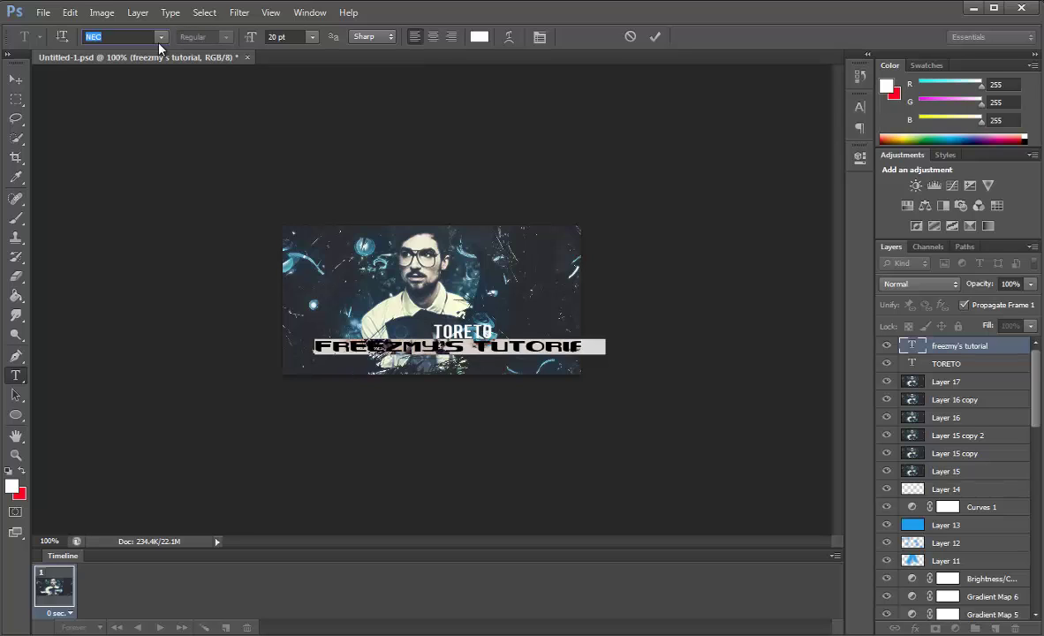
pyautogui.scroll(-1, 160, 45)
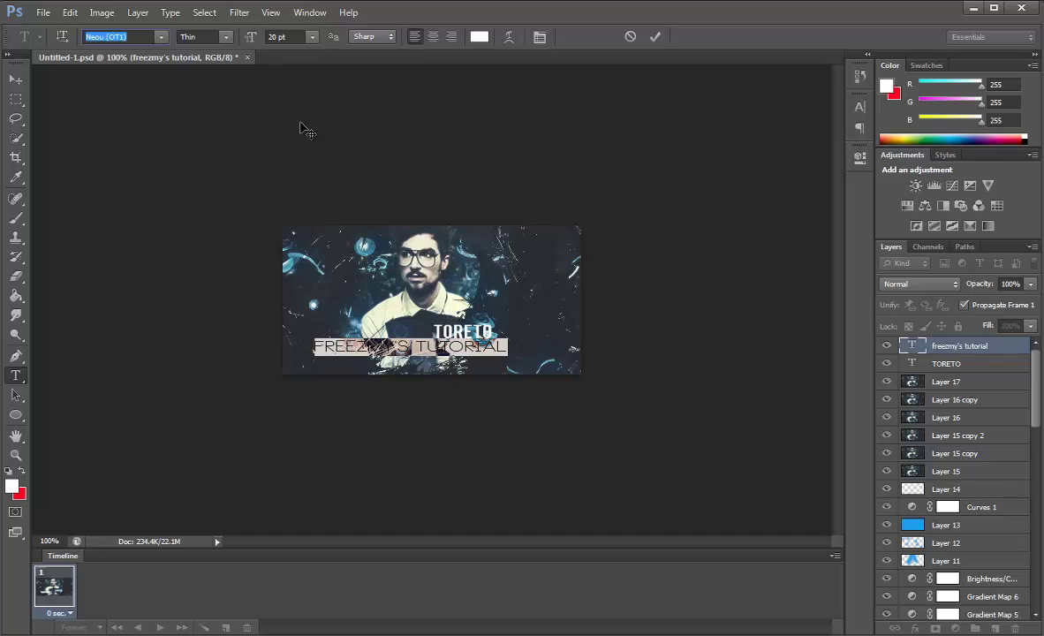
# Step: Step through typefaces and settle on the MKBritishWriting script for the tagline
pyautogui.press('Up')
pyautogui.press('Up')
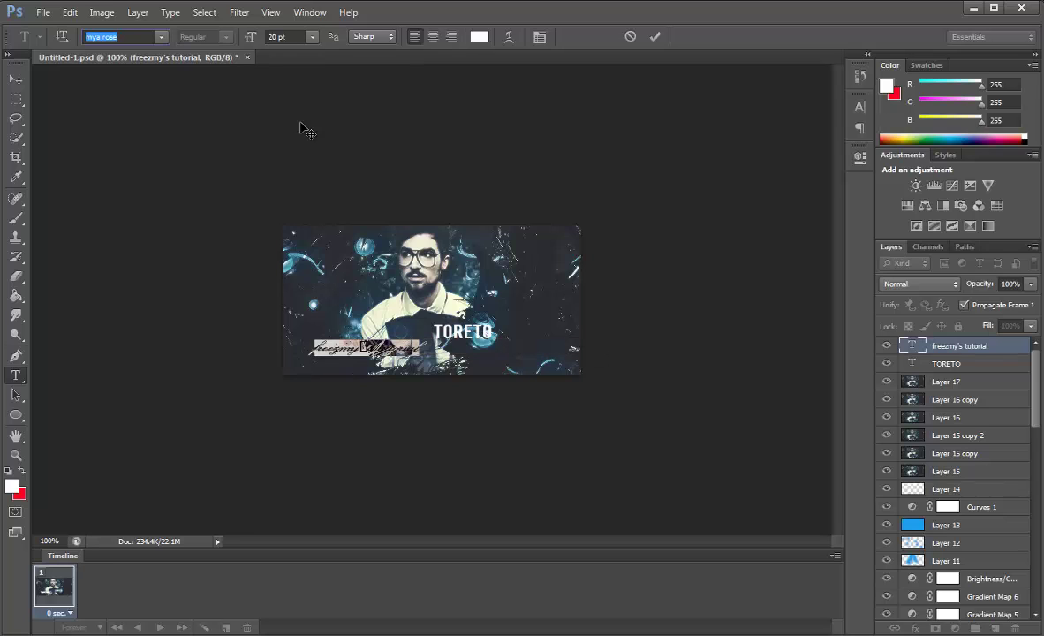
pyautogui.press('Up')
pyautogui.press('Up')
pyautogui.press('Up')
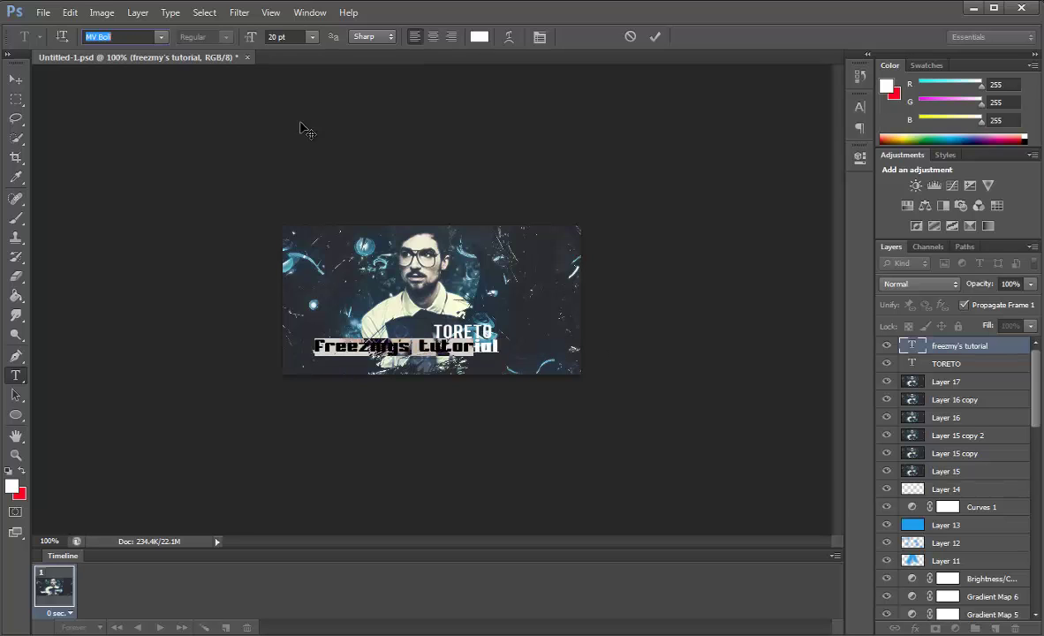
pyautogui.press('Up')
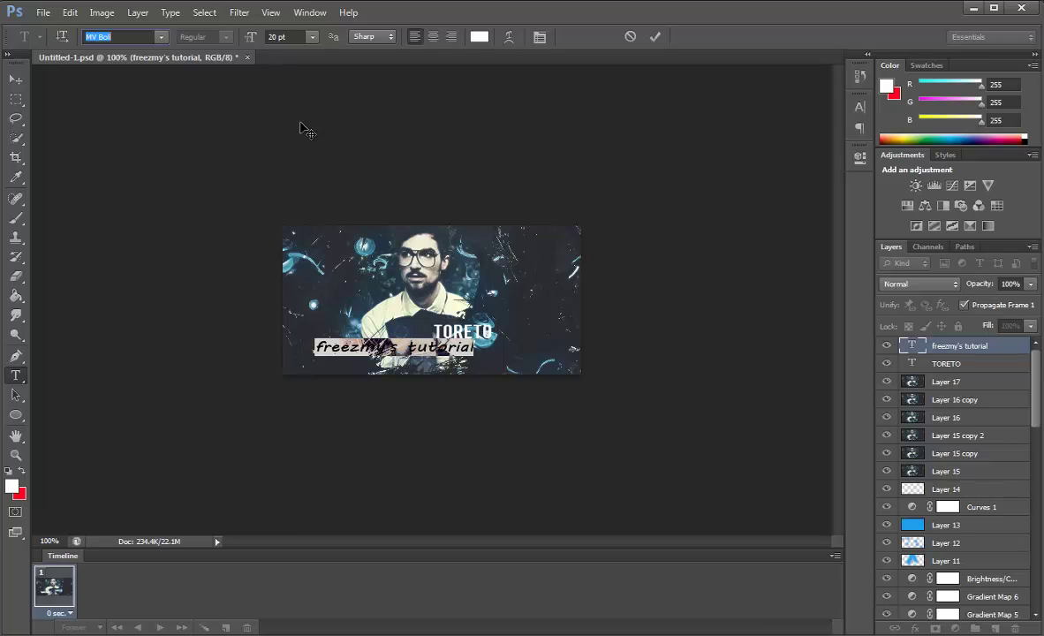
pyautogui.press('Up')
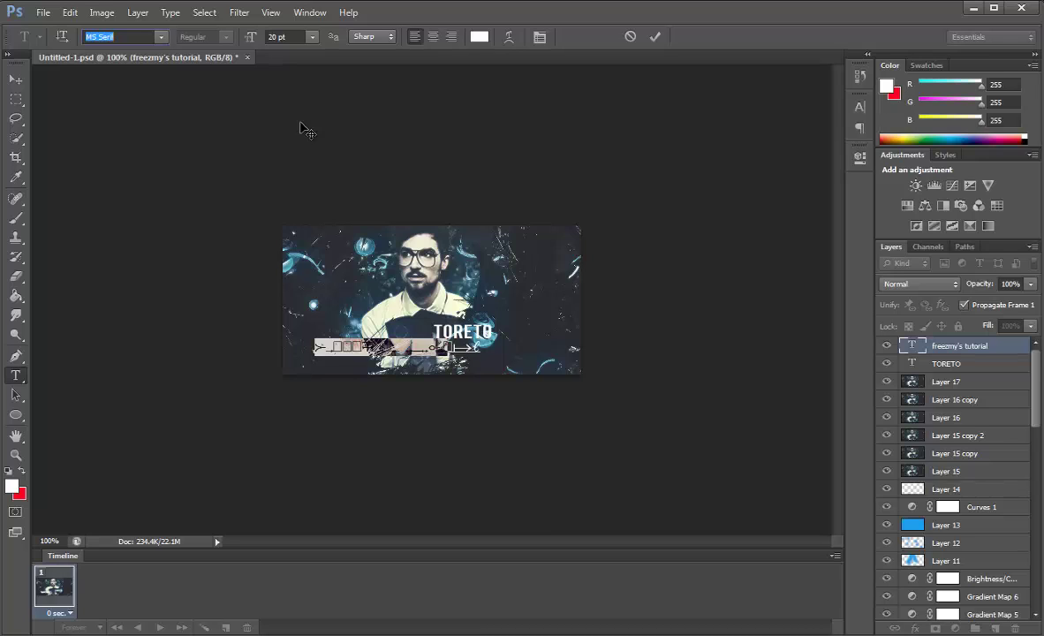
pyautogui.press('Up')
pyautogui.press('Up')
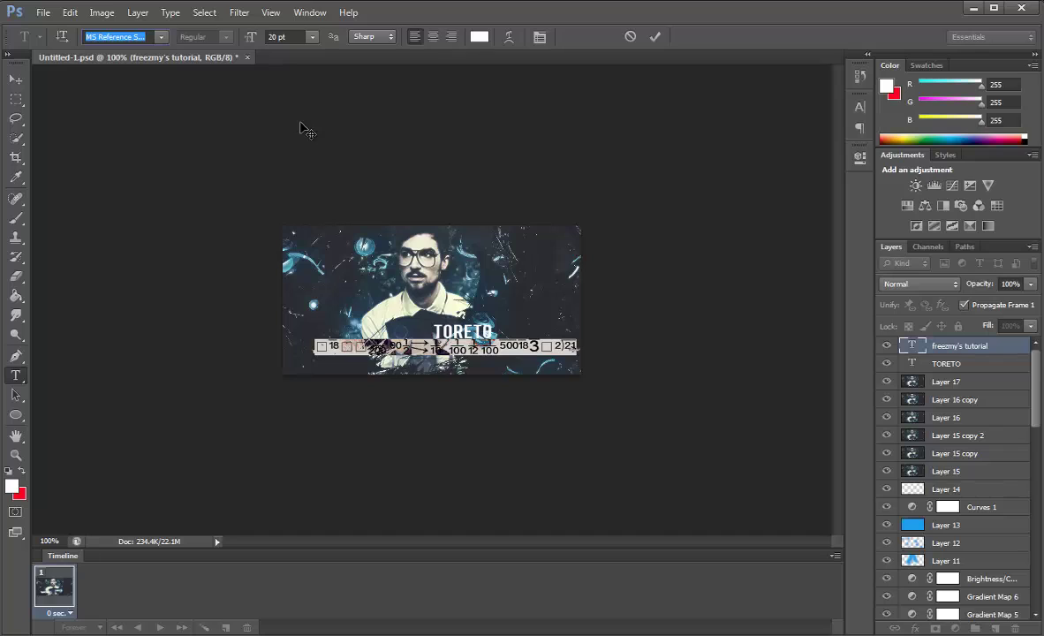
pyautogui.press('Up')
pyautogui.press('Up')
pyautogui.press('Up')
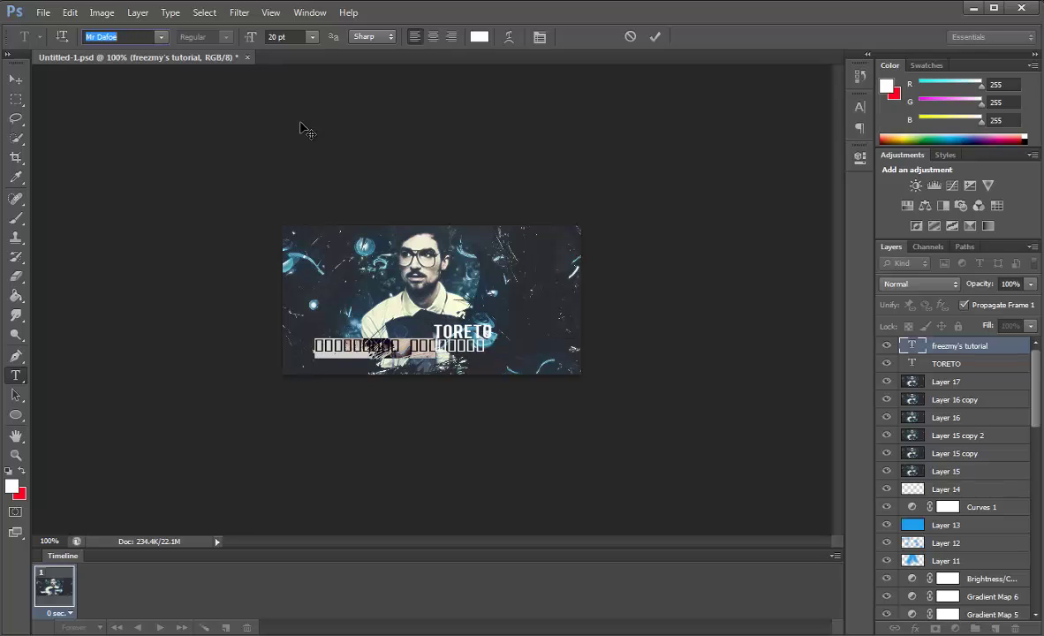
pyautogui.press('Up')
pyautogui.press('Up')
pyautogui.press('Up')
pyautogui.press('Up')
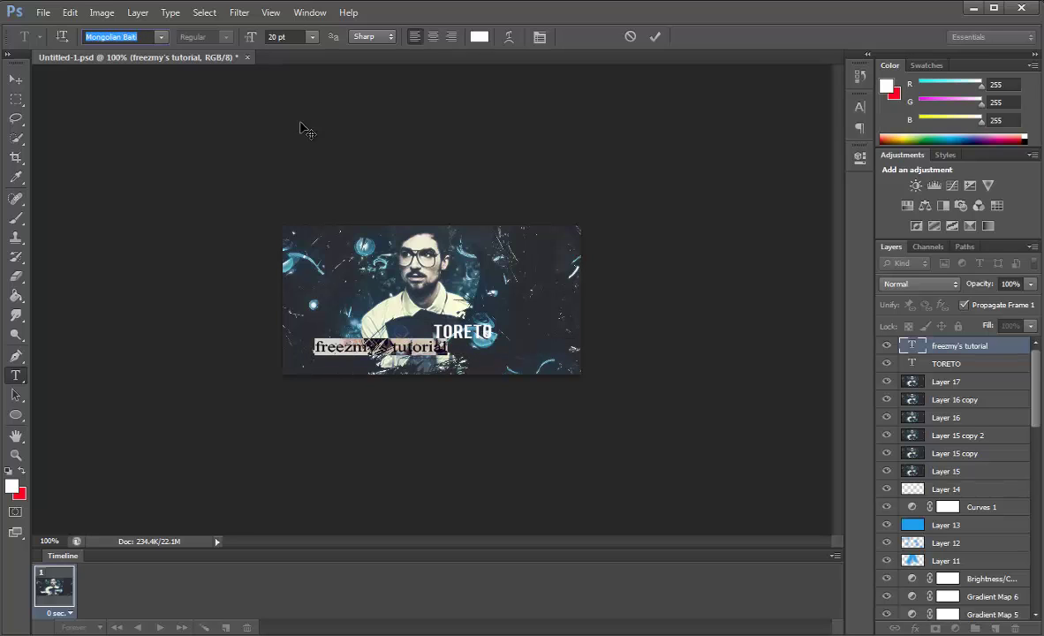
pyautogui.press('Up')
pyautogui.press('Up')
pyautogui.press('Up')
pyautogui.press('Up')
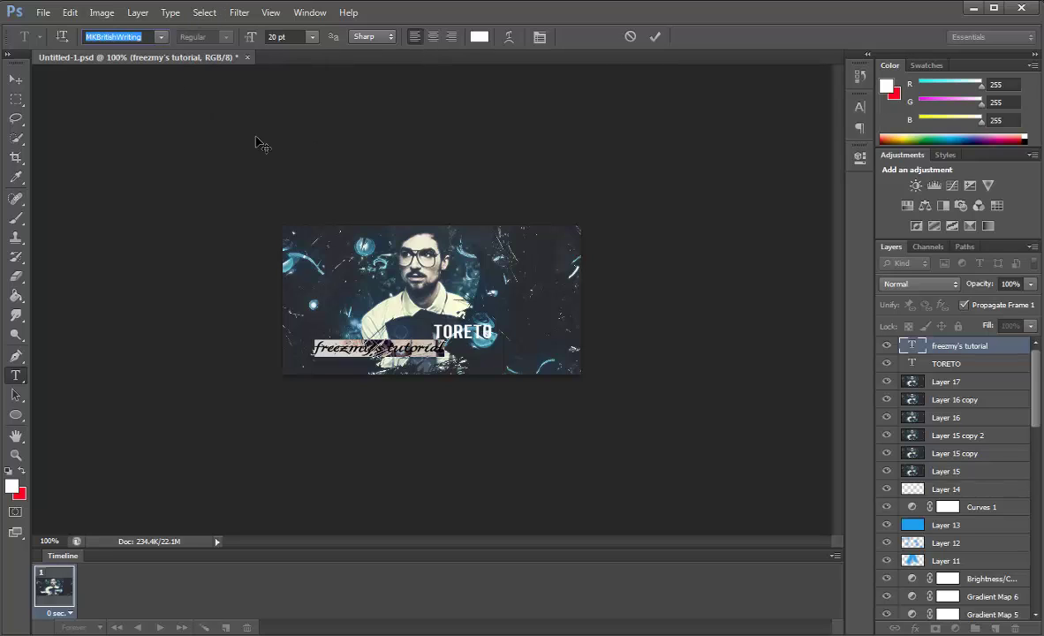
pyautogui.press('Return')
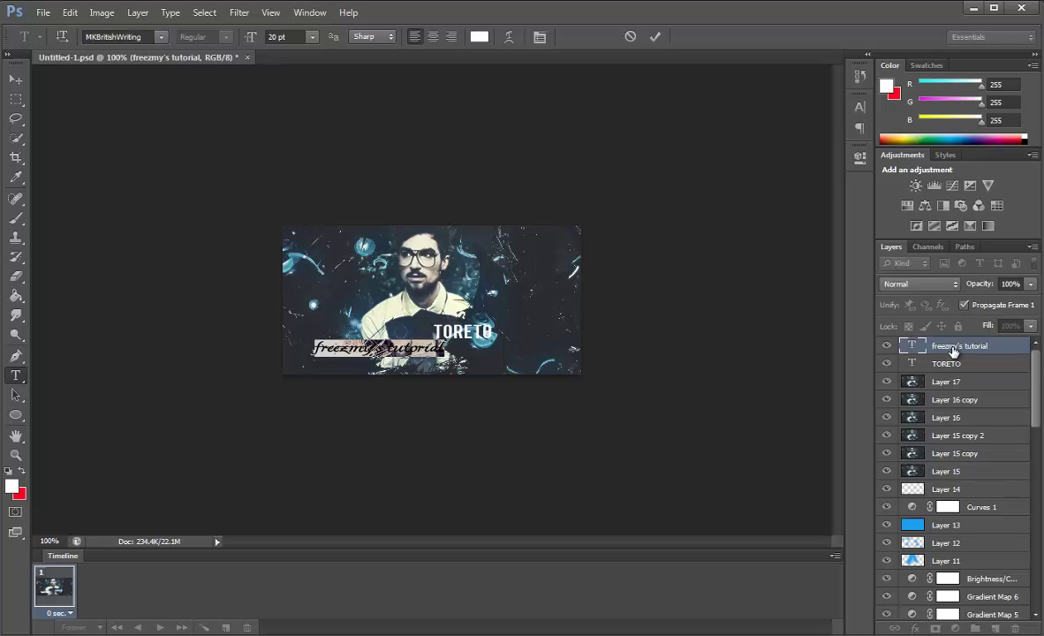
# Step: Shrink the tagline to 12 pt and place it just under TORETO
pyautogui.click(313, 36)
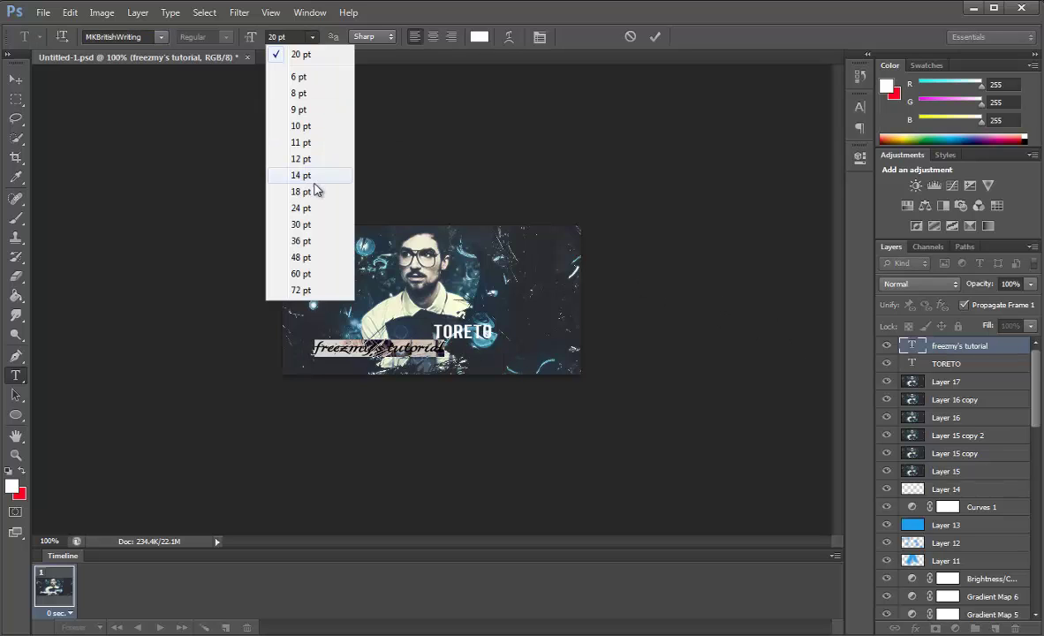
pyautogui.click(317, 166)
pyautogui.click(16, 79)
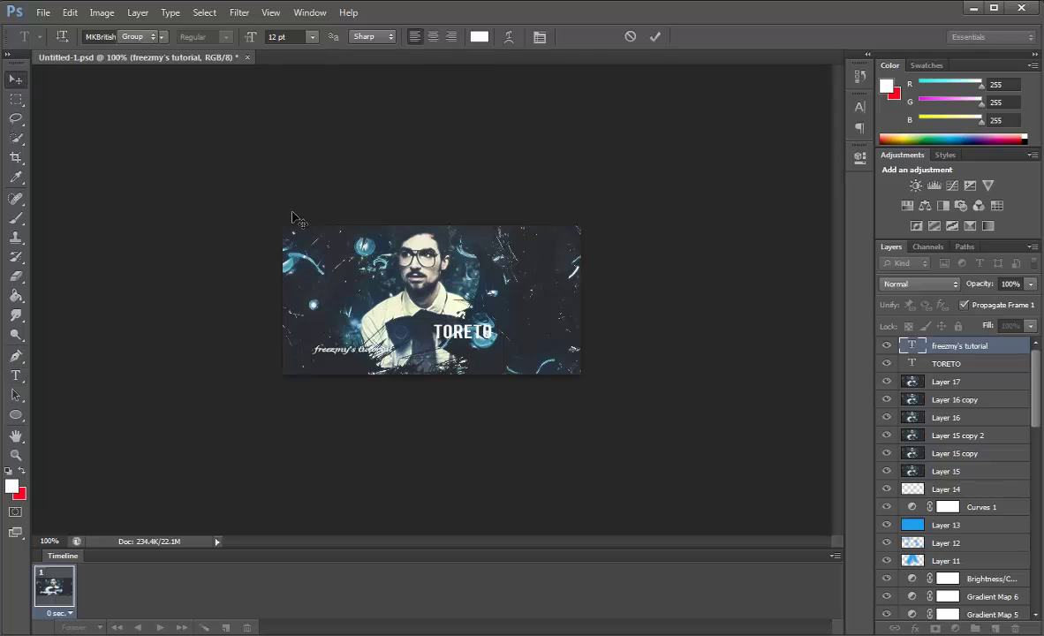
pyautogui.moveTo(325, 219); pyautogui.dragTo(439, 210)
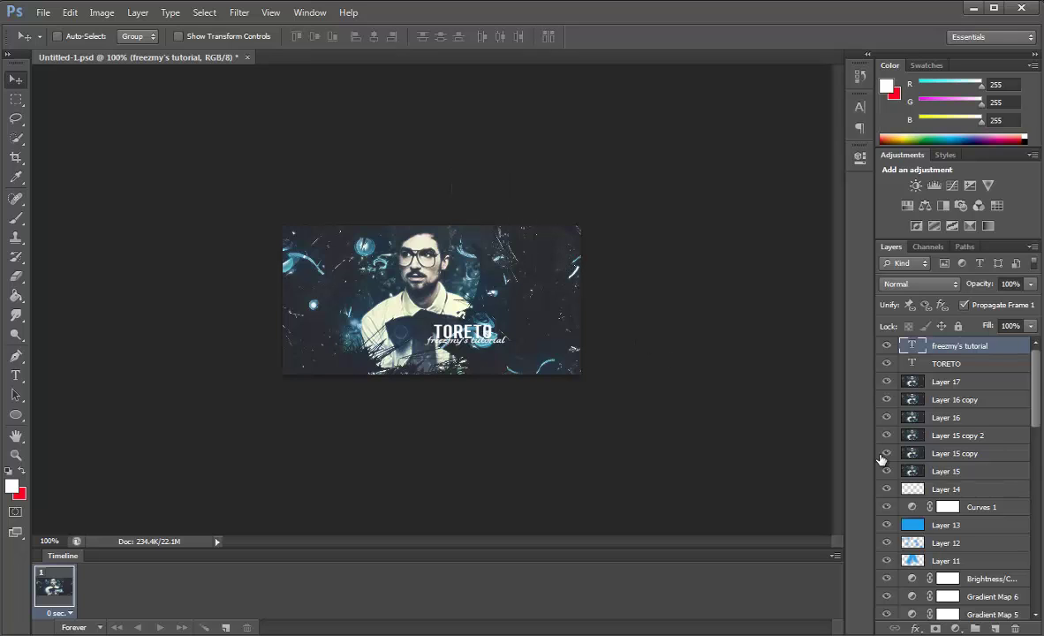
# Step: Add a Curves adjustment that lowers the Blue channel highlights slightly
pyautogui.click(955, 628)
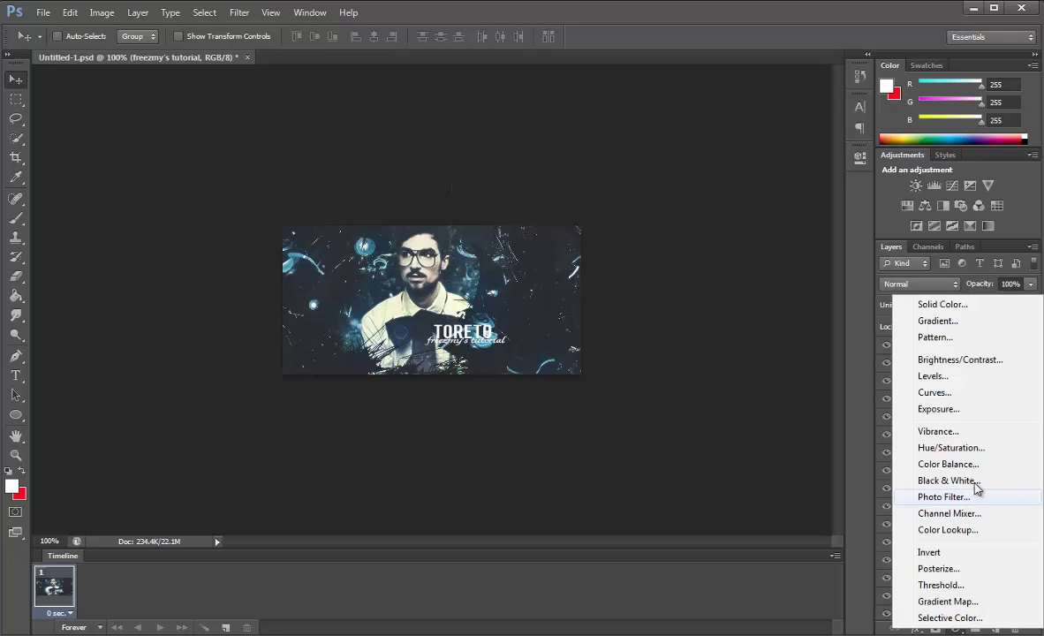
pyautogui.click(900, 380)
pyautogui.click(719, 213)
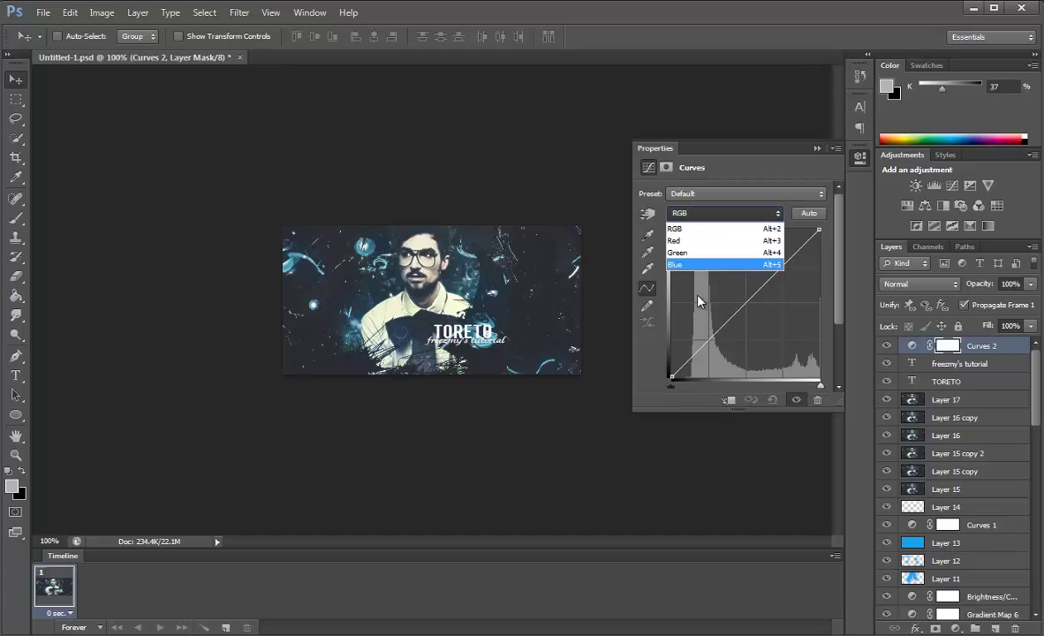
pyautogui.click(693, 265)
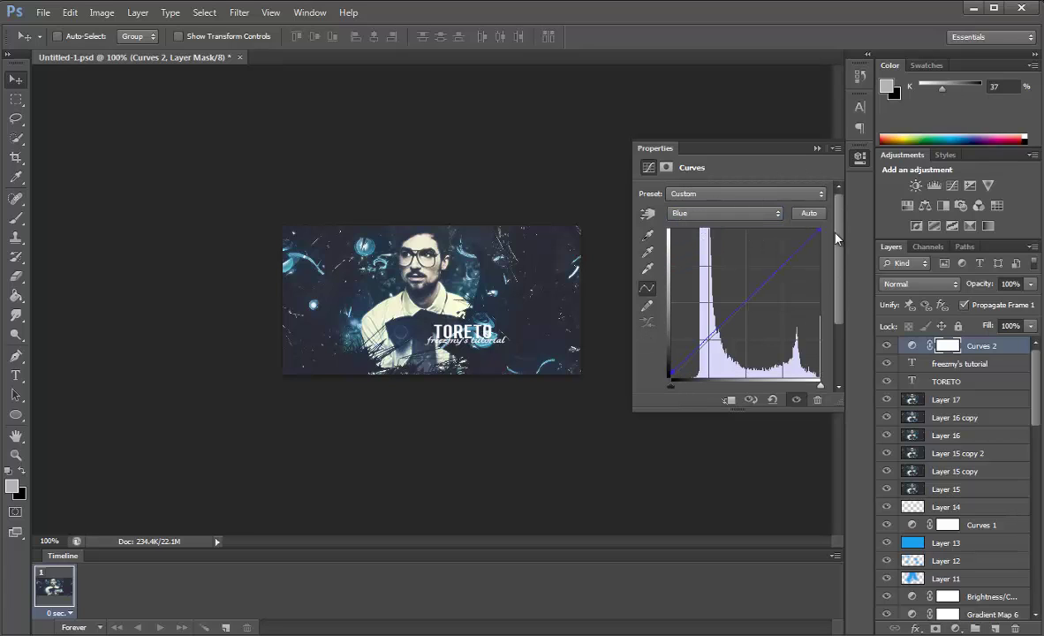
pyautogui.moveTo(814, 229); pyautogui.dragTo(827, 237)
pyautogui.click(817, 148)
# Step: Stamp all visible layers into a new Layer 18
pyautogui.hotkey('ctrl', 'shift', 'alt', 'n')
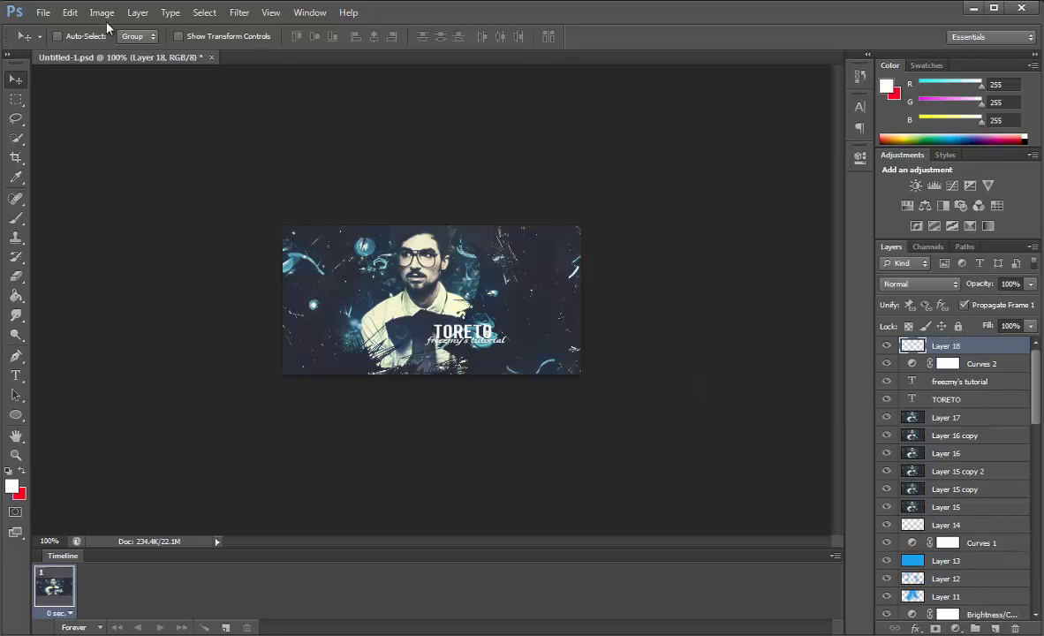
pyautogui.click(101, 12)
pyautogui.press('Escape')
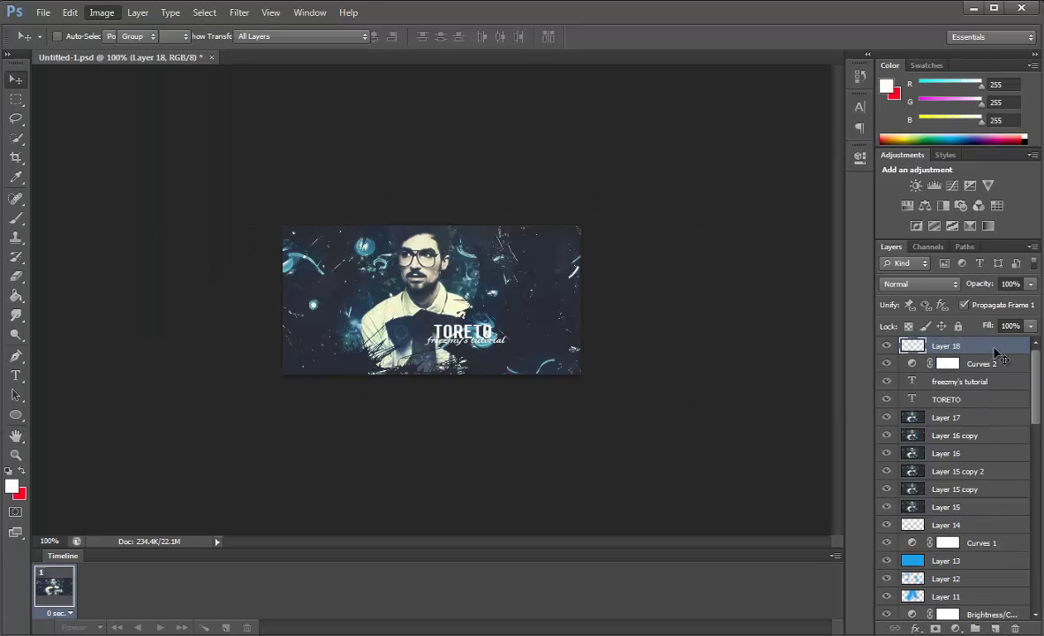
# Step: Give Layer 18 a 1 px inside Stroke layer style as a black border
pyautogui.rightClick(953, 345)
pyautogui.click(888, 255)
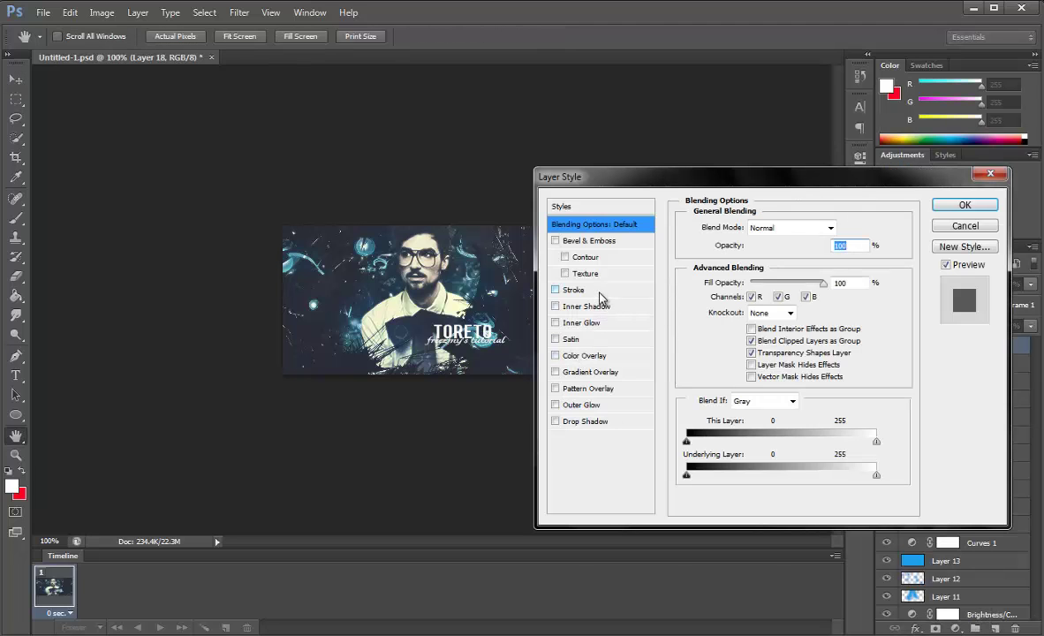
pyautogui.click(574, 290)
pyautogui.click(757, 244)
pyautogui.click(752, 264)
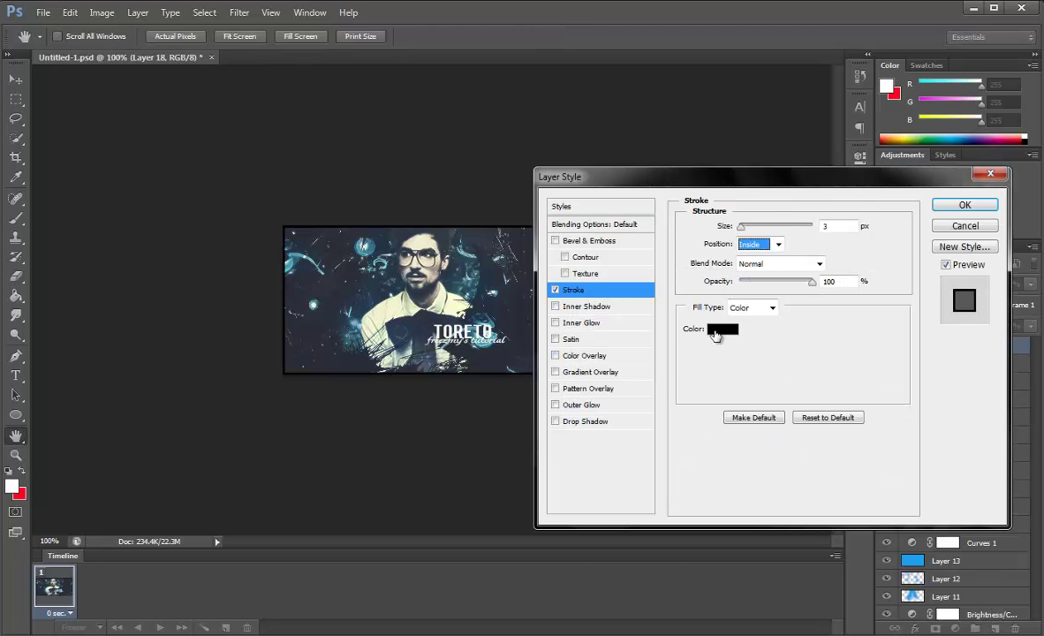
pyautogui.hotkey('shift', 'Tab')
pyautogui.write('1')
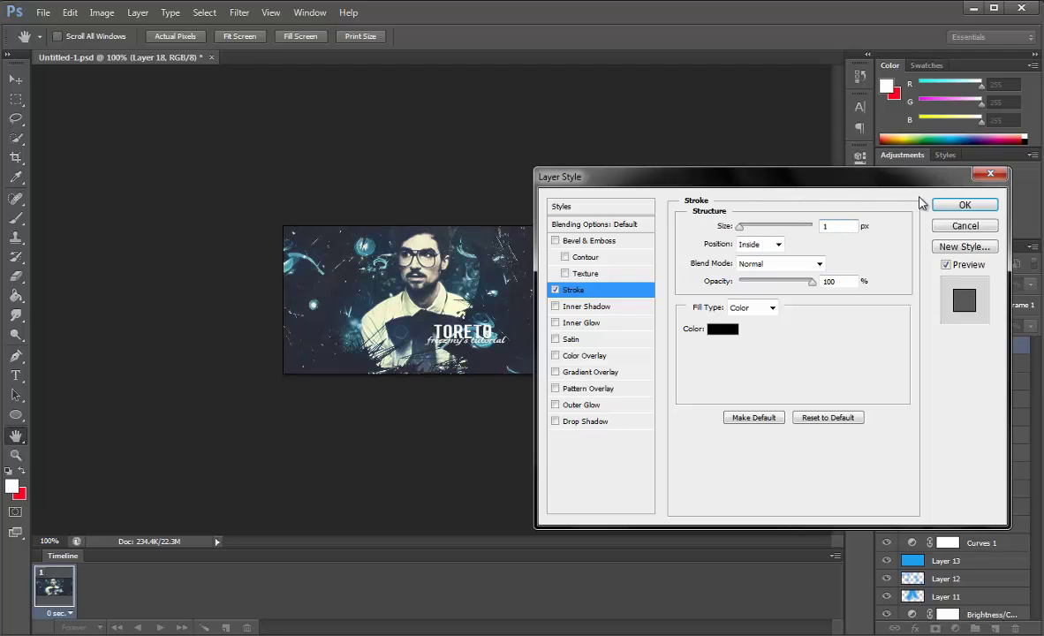
pyautogui.click(962, 205)
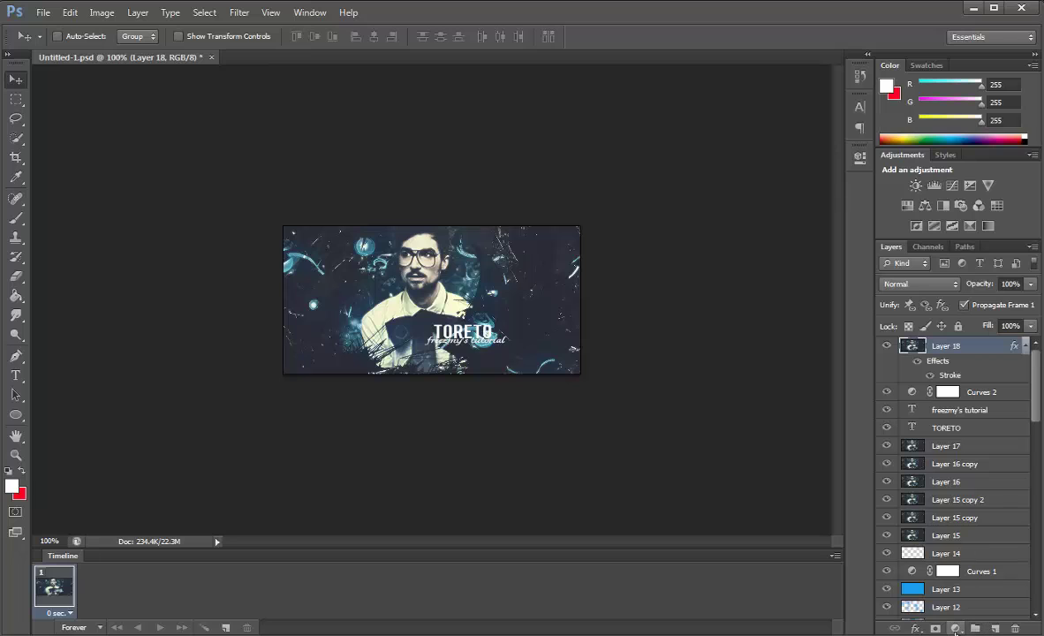
# Step: Stamp the visible banner into Layer 19 and duplicate it twice
pyautogui.click(995, 628)
pyautogui.click(101, 12)
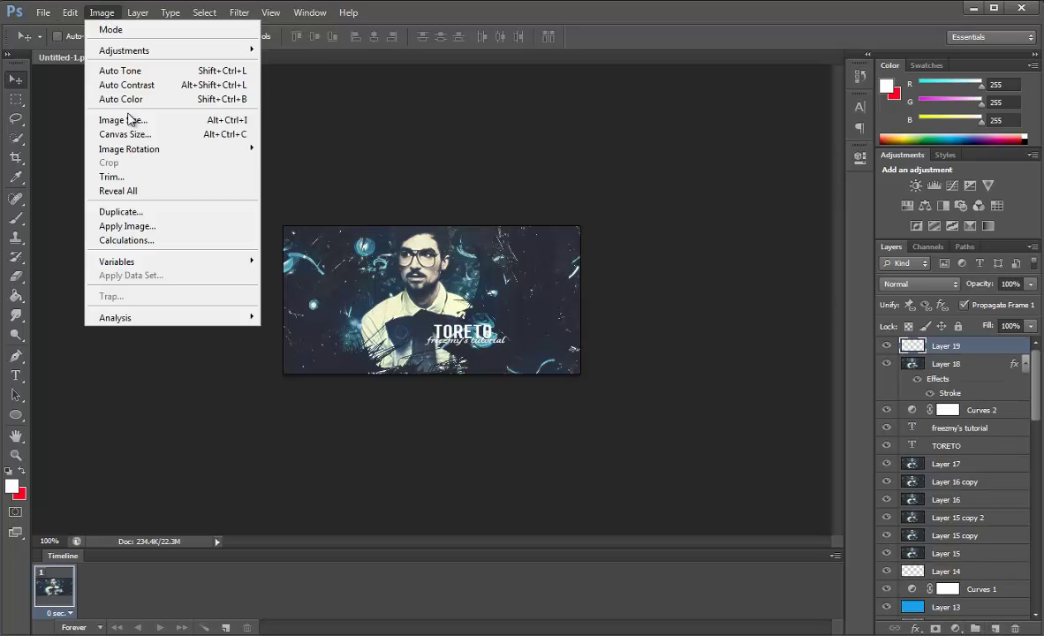
pyautogui.hotkey('ctrl', 'alt', 'shift', 'e')
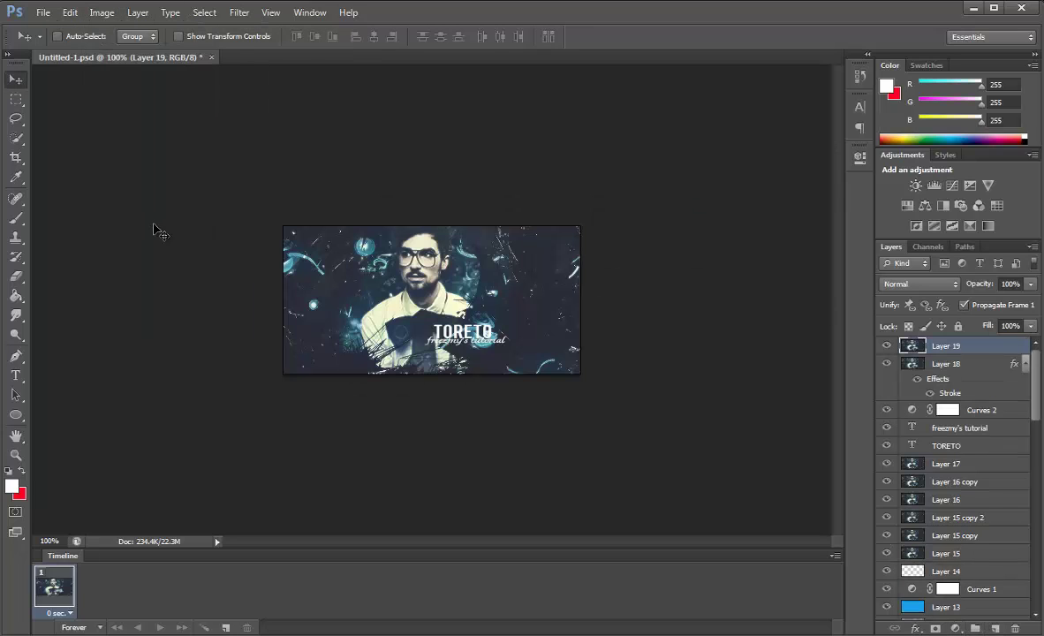
pyautogui.hotkey('ctrl', 'j')
pyautogui.hotkey('ctrl', 'j')
# Step: Apply Hue/Saturation to the top copy with Hue -12 and Saturation +7
pyautogui.click(99, 13)
pyautogui.moveTo(124, 51)
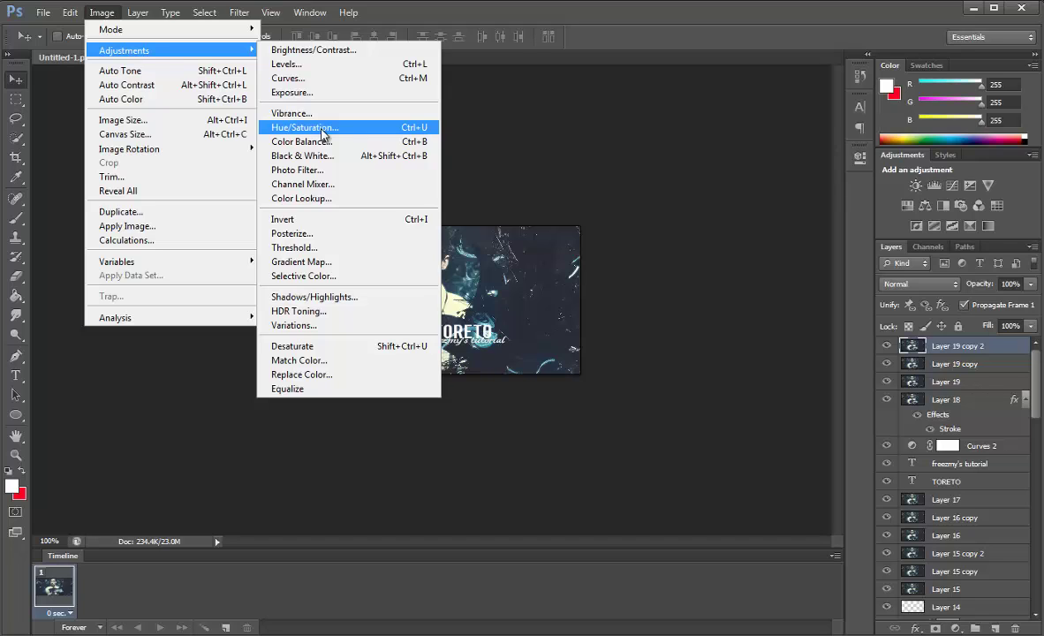
pyautogui.press('Escape')
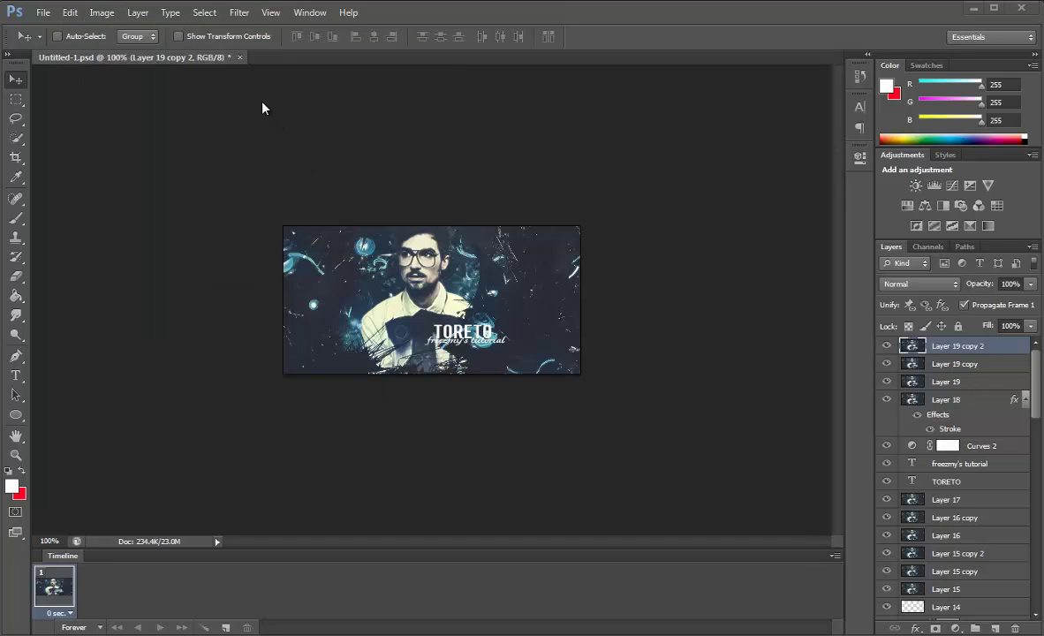
pyautogui.click(102, 12)
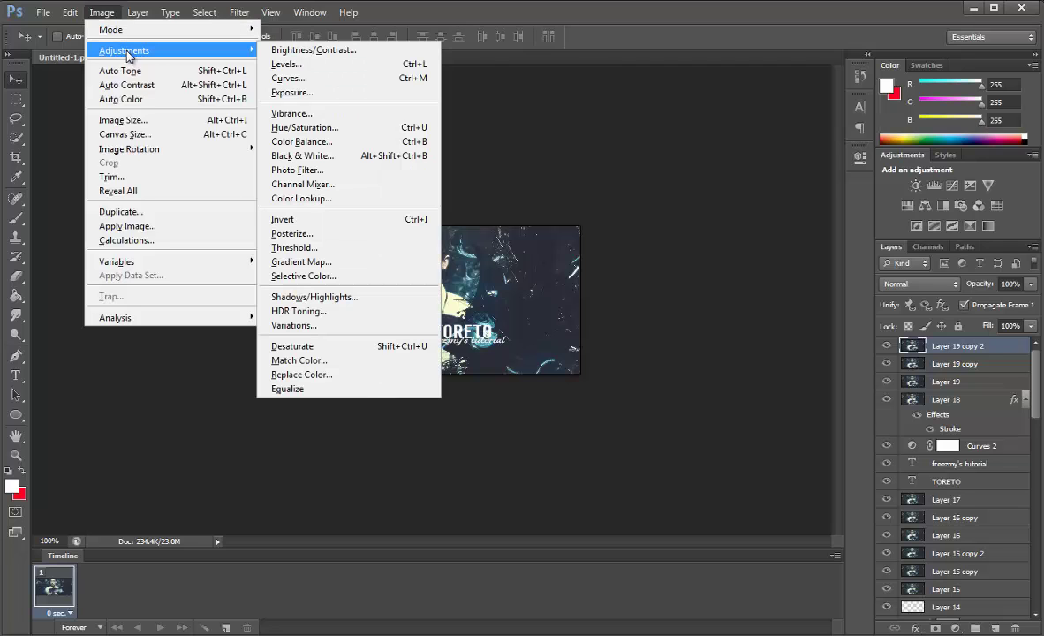
pyautogui.click(305, 127)
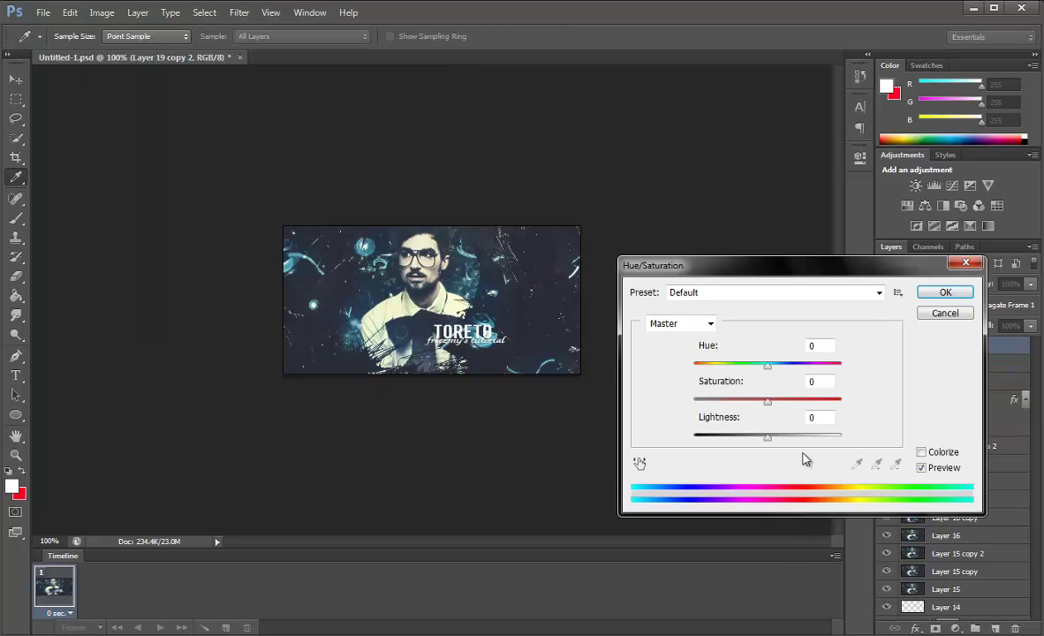
pyautogui.moveTo(768, 369); pyautogui.dragTo(759, 370)
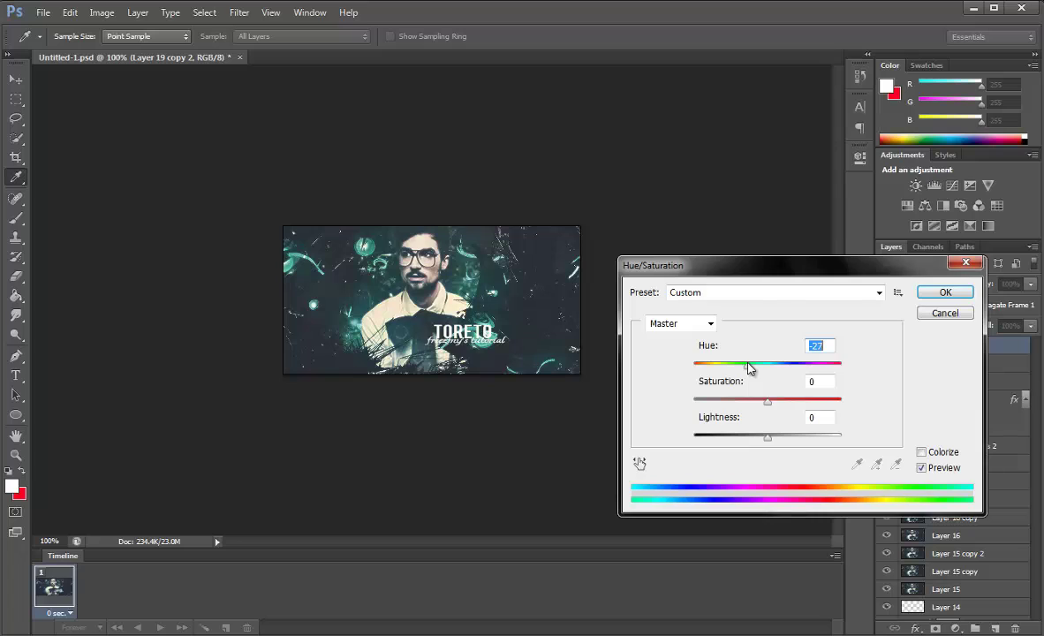
pyautogui.moveTo(748, 368)
pyautogui.mouseDown()
pyautogui.moveTo(821, 372)
pyautogui.moveTo(757, 374)
pyautogui.mouseUp()
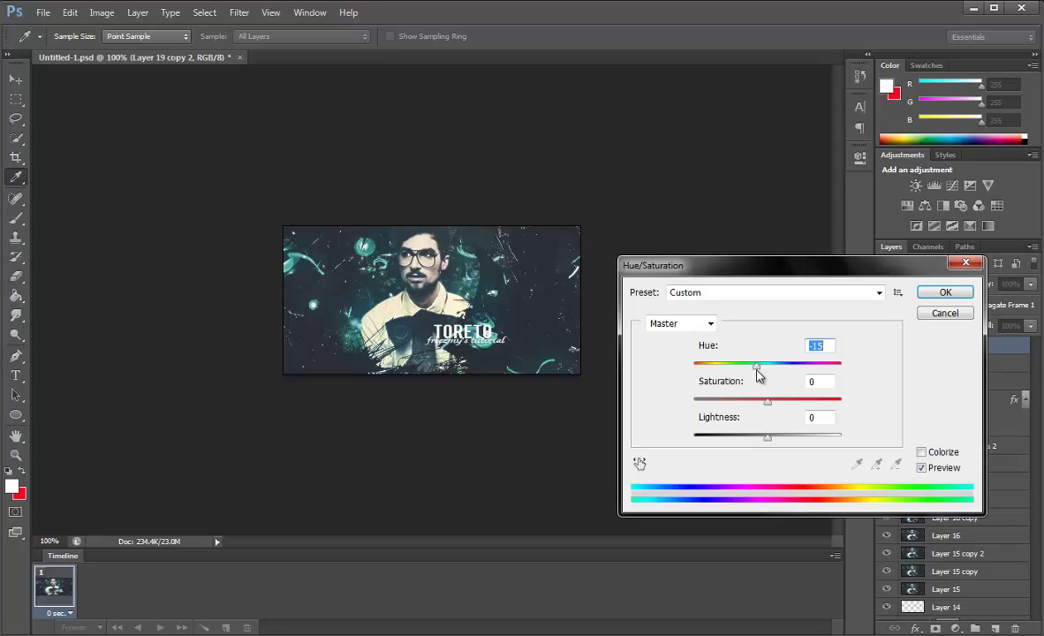
pyautogui.moveTo(756, 375); pyautogui.dragTo(773, 402)
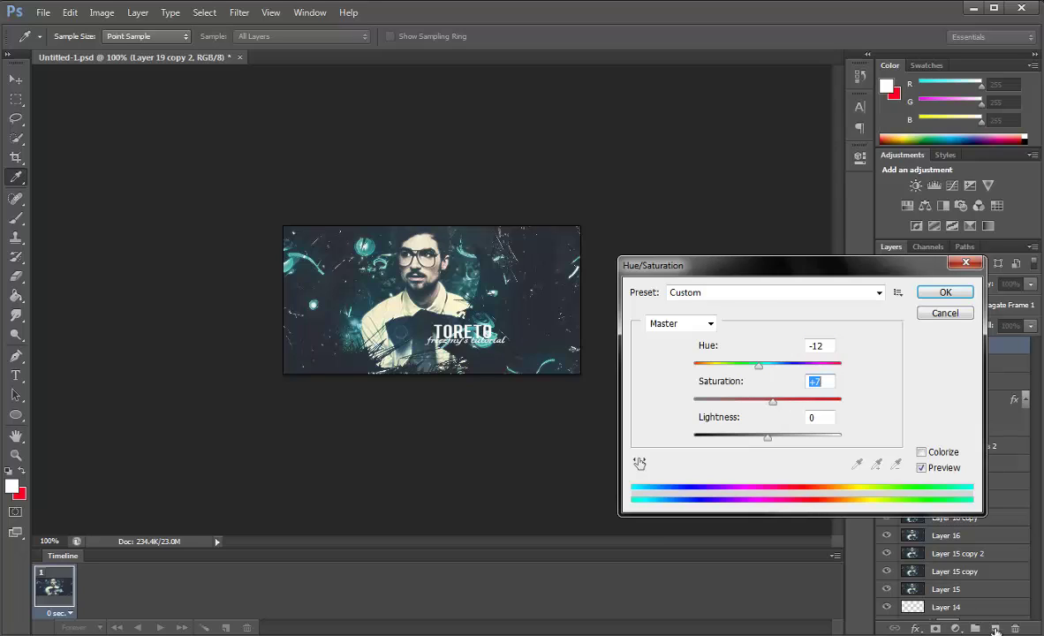
pyautogui.click(774, 402)
pyautogui.click(942, 299)
pyautogui.press('v')
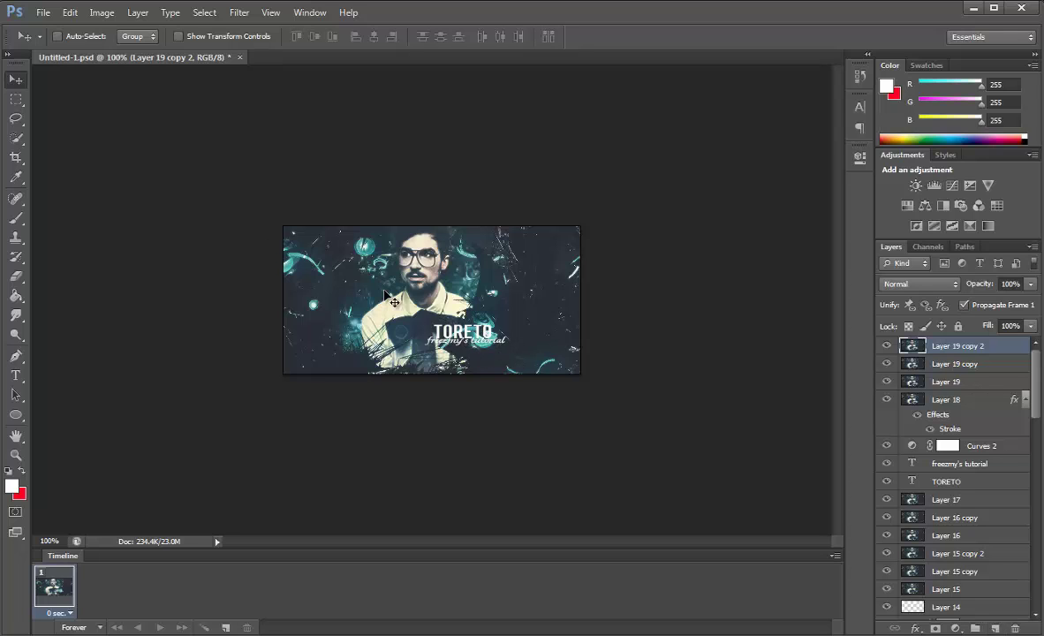
# Step: Add Curves 3 on the Blue channel, slightly lifting blue shadows and lowering blue highlights
pyautogui.click(956, 628)
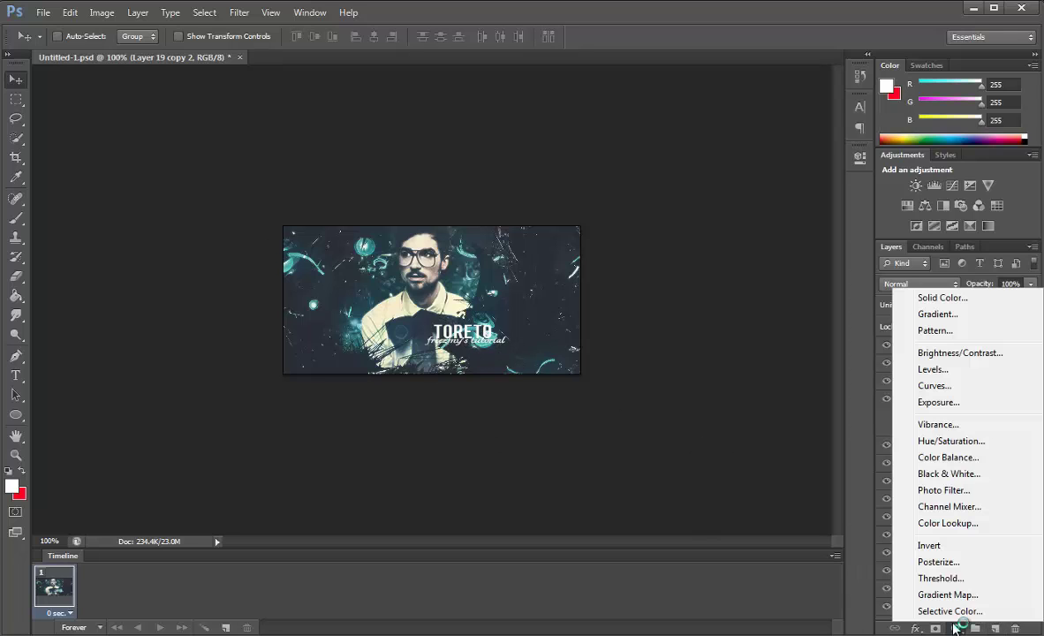
pyautogui.click(943, 393)
pyautogui.click(698, 213)
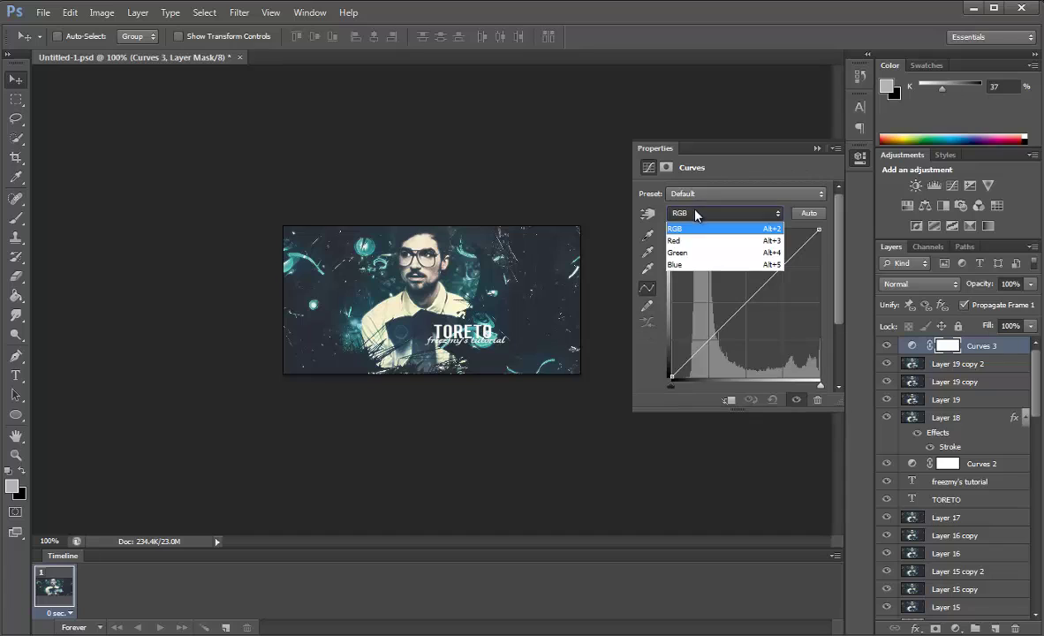
pyautogui.click(678, 267)
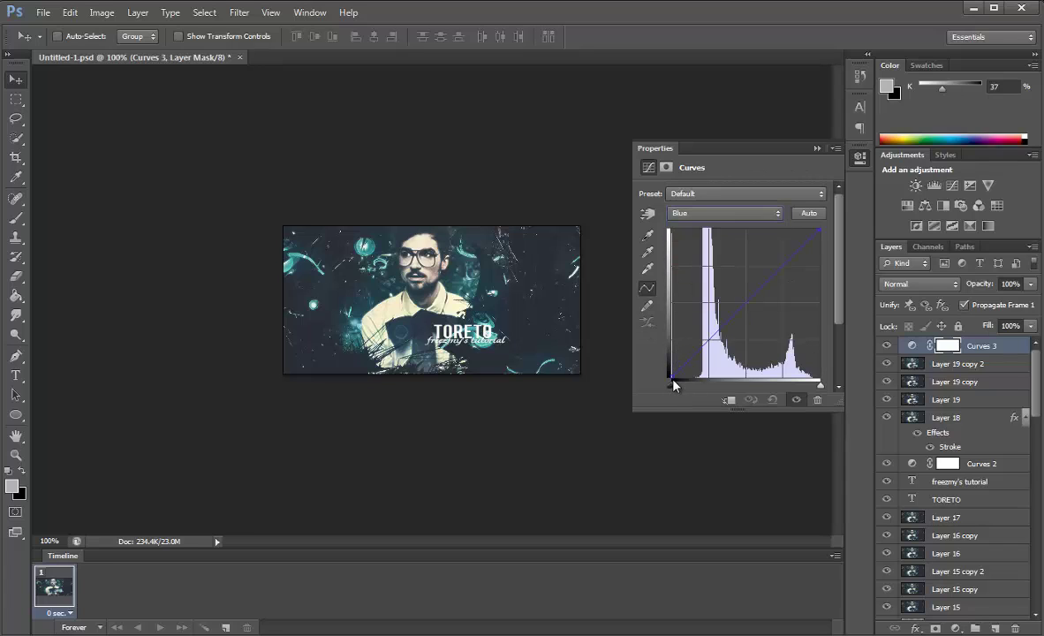
pyautogui.moveTo(670, 377); pyautogui.dragTo(671, 372)
pyautogui.moveTo(819, 231); pyautogui.dragTo(831, 236)
pyautogui.click(744, 135)
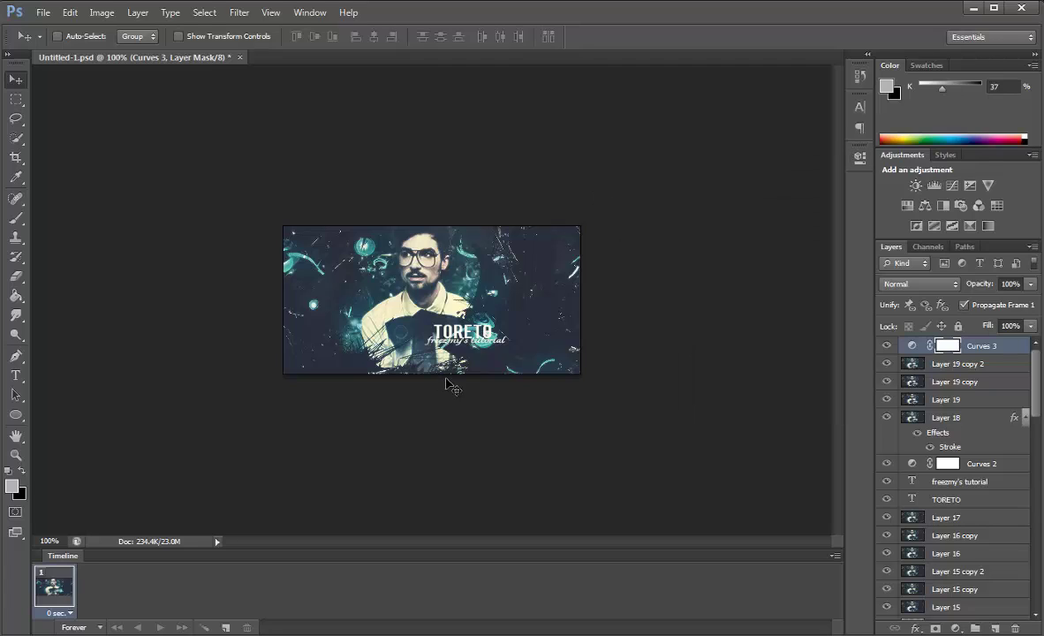